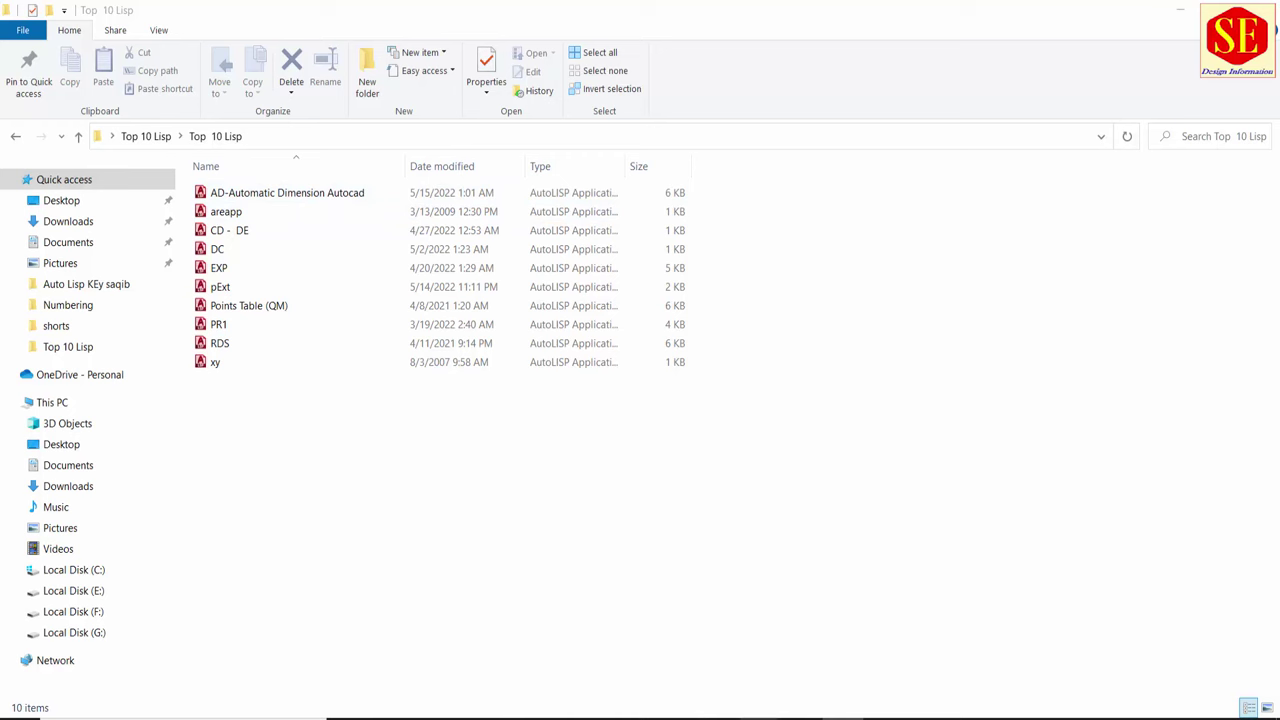
pyautogui.click(721, 668)
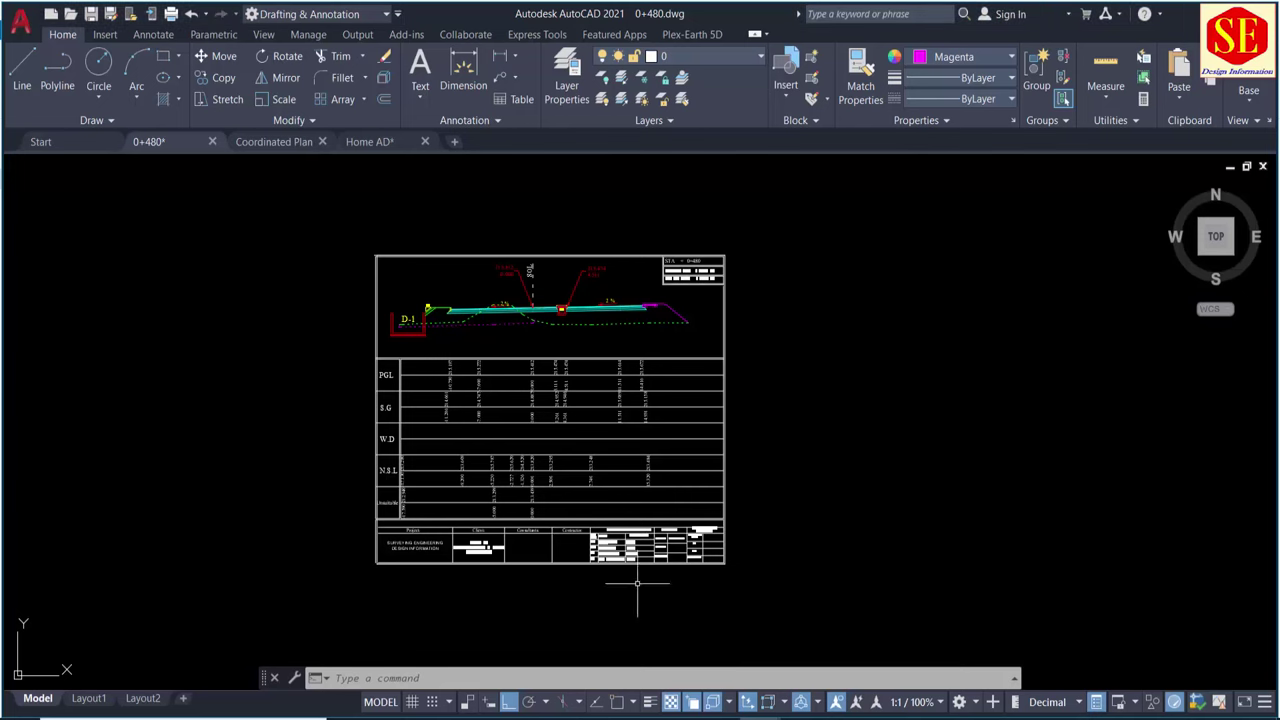
pyautogui.scroll(2, 557, 300)
pyautogui.scroll(3, 543, 277)
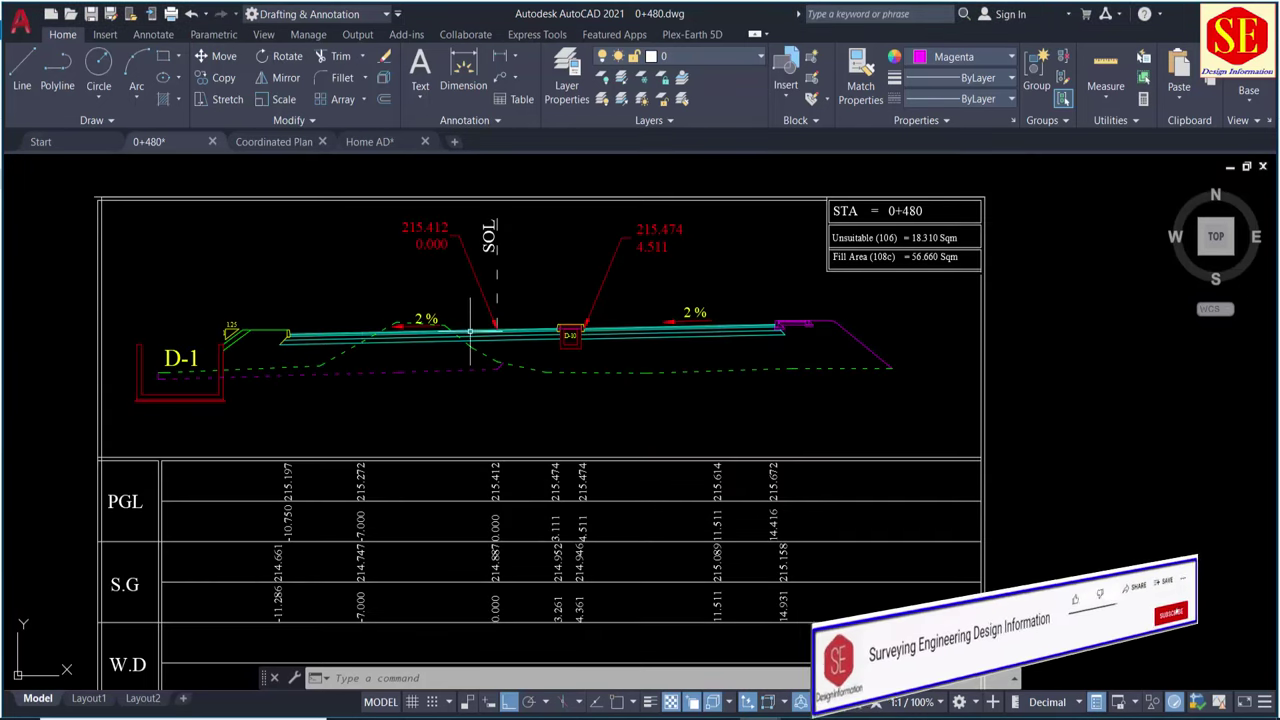
pyautogui.scroll(-4, 516, 425)
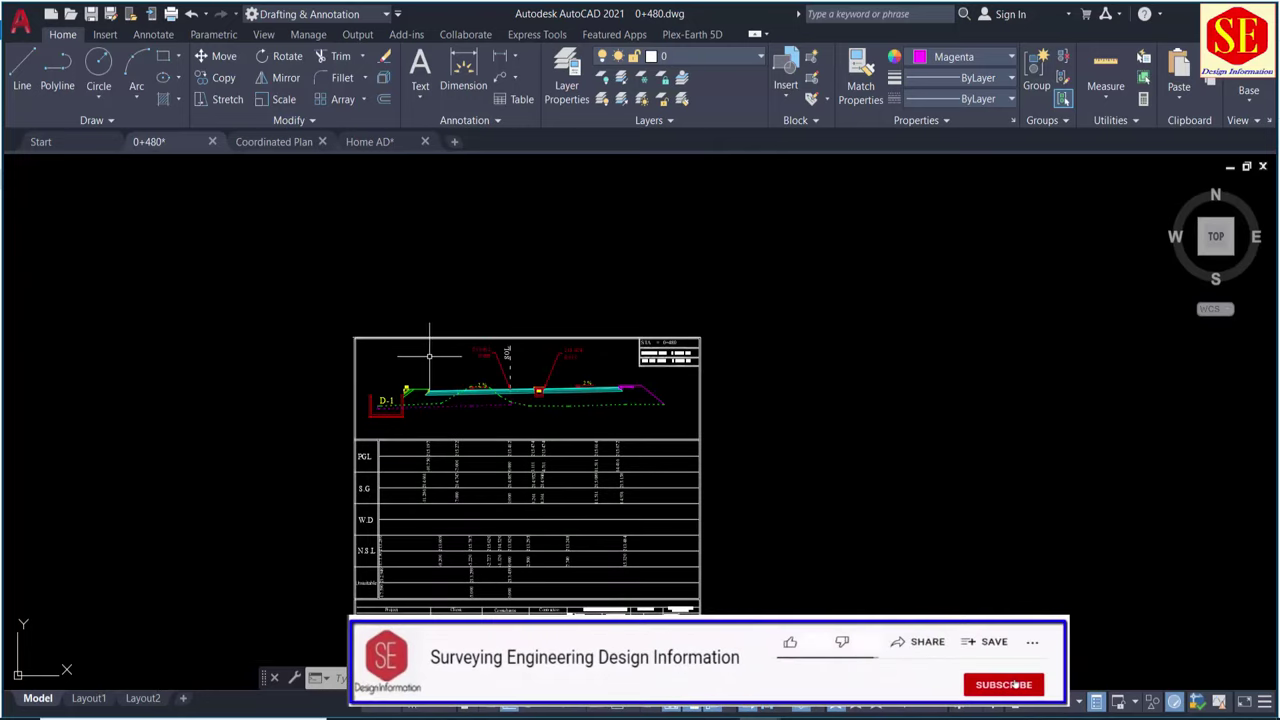
pyautogui.click(281, 144)
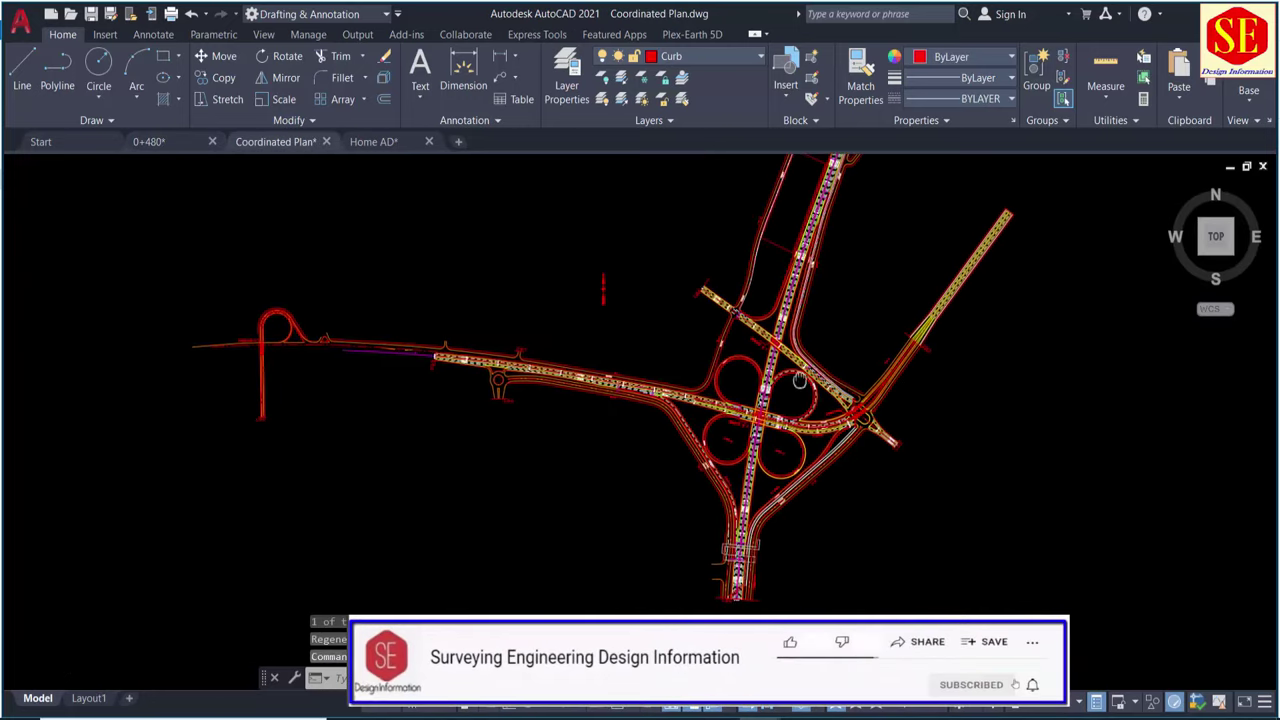
pyautogui.moveTo(800, 380); pyautogui.dragTo(543, 337, button='middle')
pyautogui.scroll(2, 600, 400)
pyautogui.scroll(2, 601, 410)
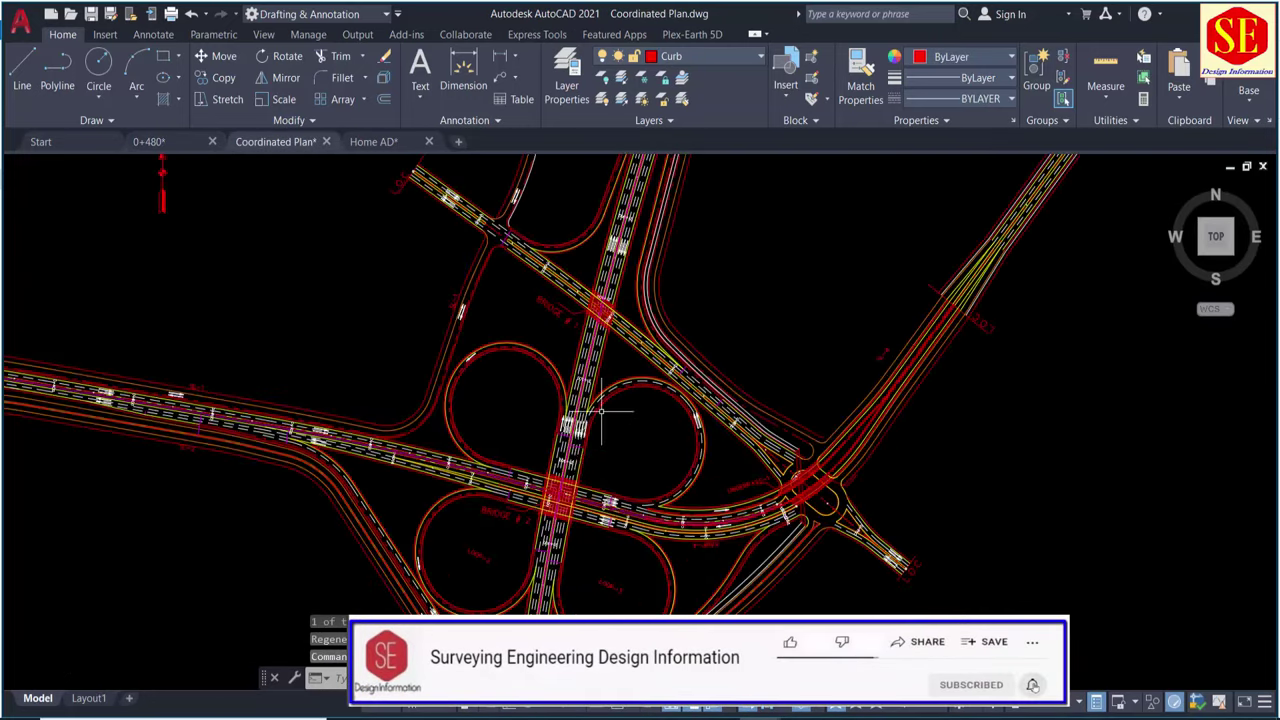
pyautogui.moveTo(619, 228); pyautogui.dragTo(604, 343, button='middle')
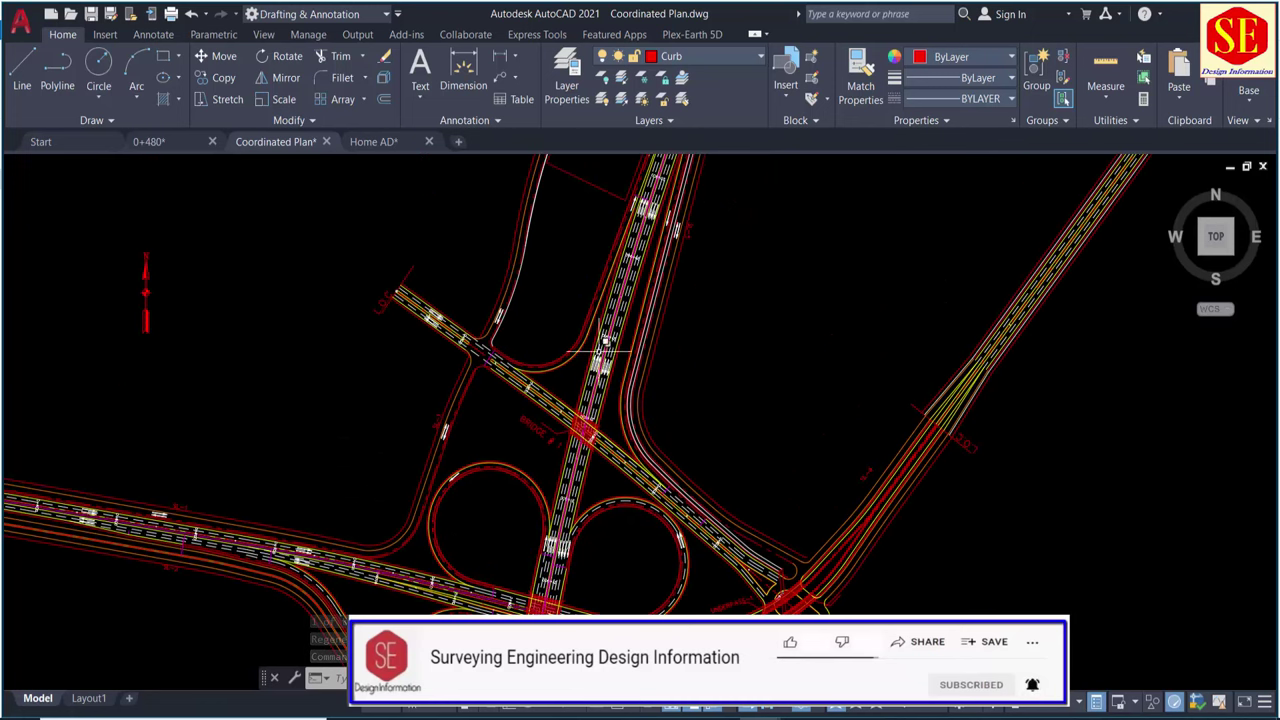
pyautogui.scroll(2, 604, 343)
pyautogui.moveTo(457, 300)
pyautogui.mouseDown(button='middle')
pyautogui.moveTo(487, 277)
pyautogui.moveTo(463, 413)
pyautogui.mouseUp(button='middle')
pyautogui.scroll(-2, 460, 403)
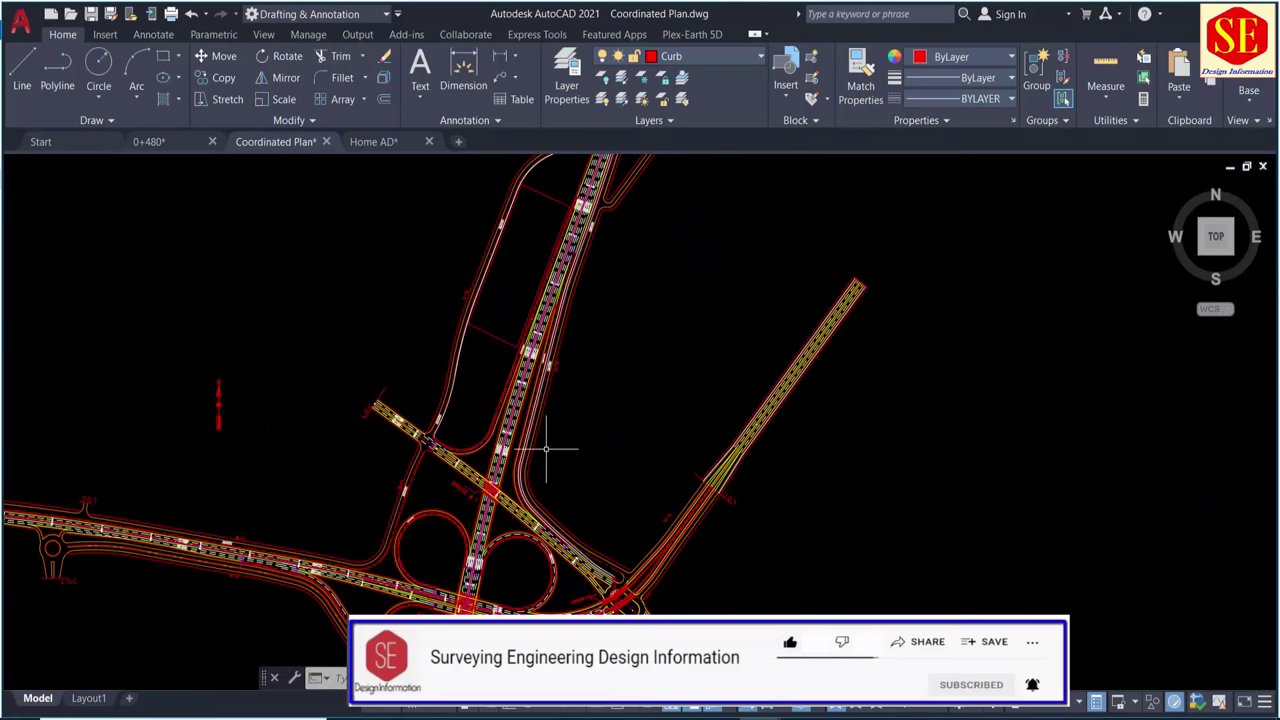
pyautogui.moveTo(546, 449)
pyautogui.mouseDown(button='middle')
pyautogui.moveTo(557, 380)
pyautogui.moveTo(586, 403)
pyautogui.mouseUp(button='middle')
pyautogui.scroll(2, 485, 435)
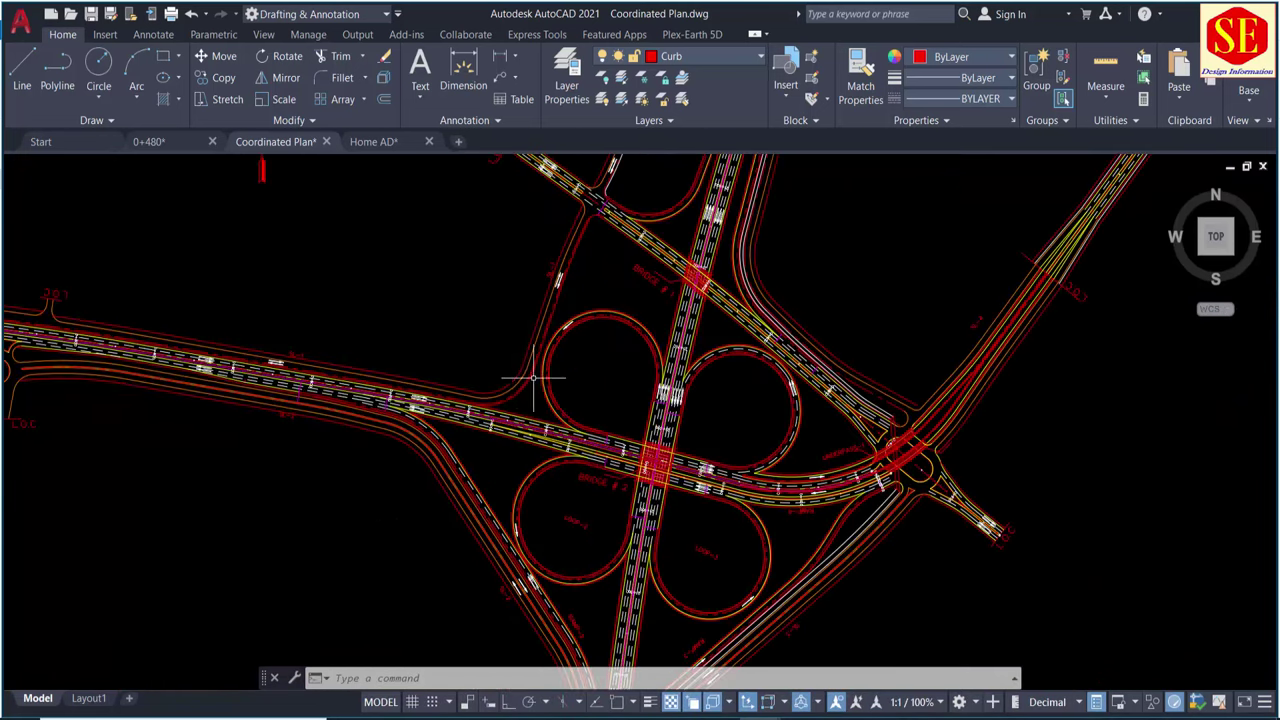
pyautogui.click(384, 141)
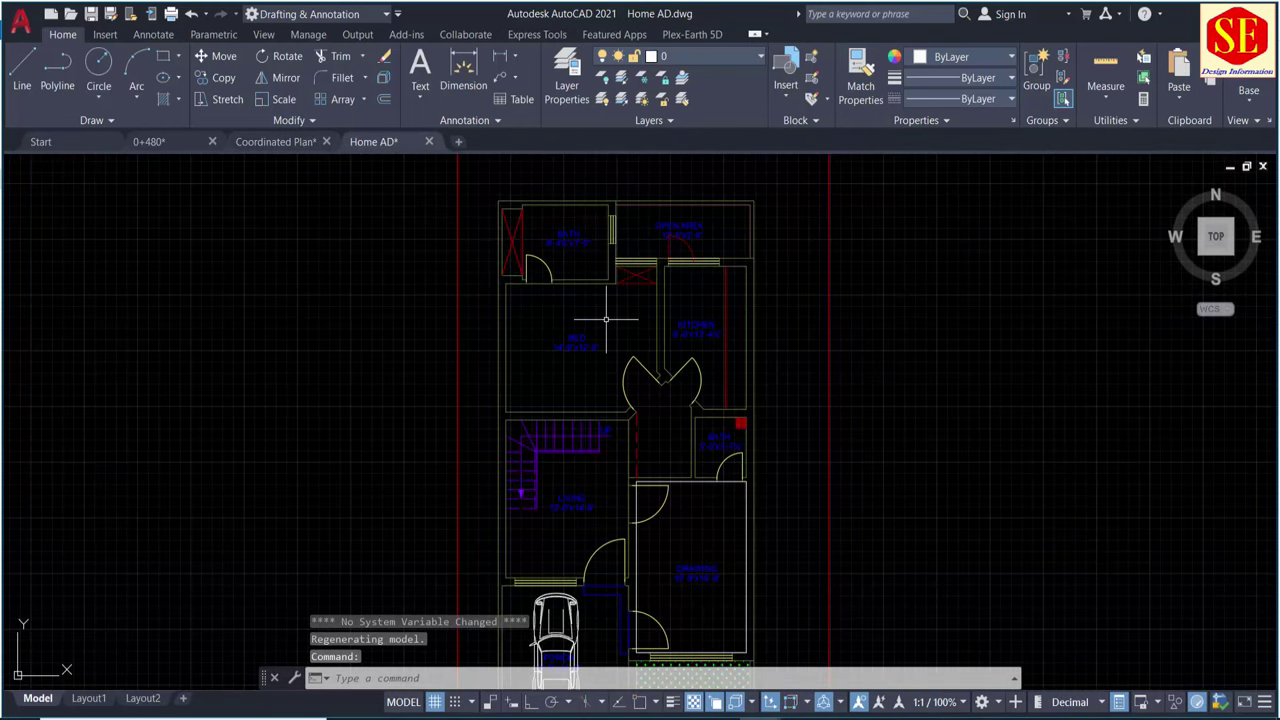
pyautogui.scroll(-1, 518, 324)
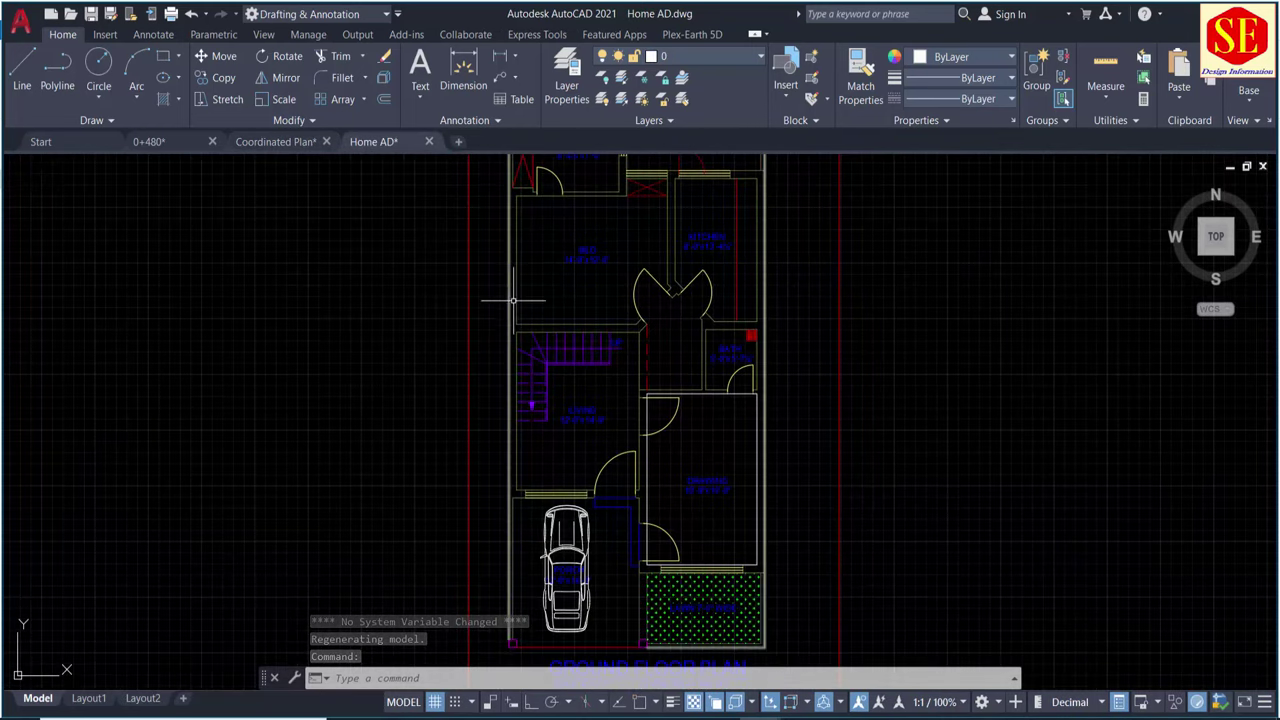
pyautogui.scroll(-2, 548, 293)
pyautogui.moveTo(523, 294); pyautogui.dragTo(562, 379, button='middle')
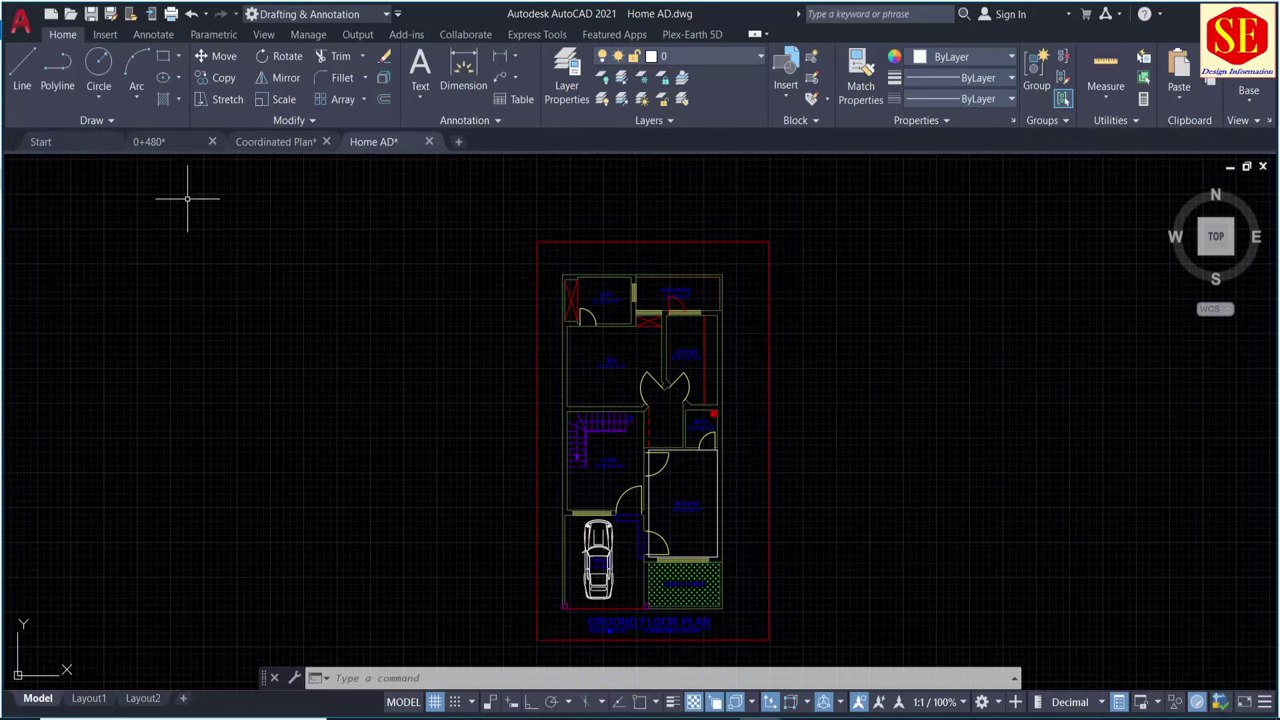
pyautogui.click(294, 146)
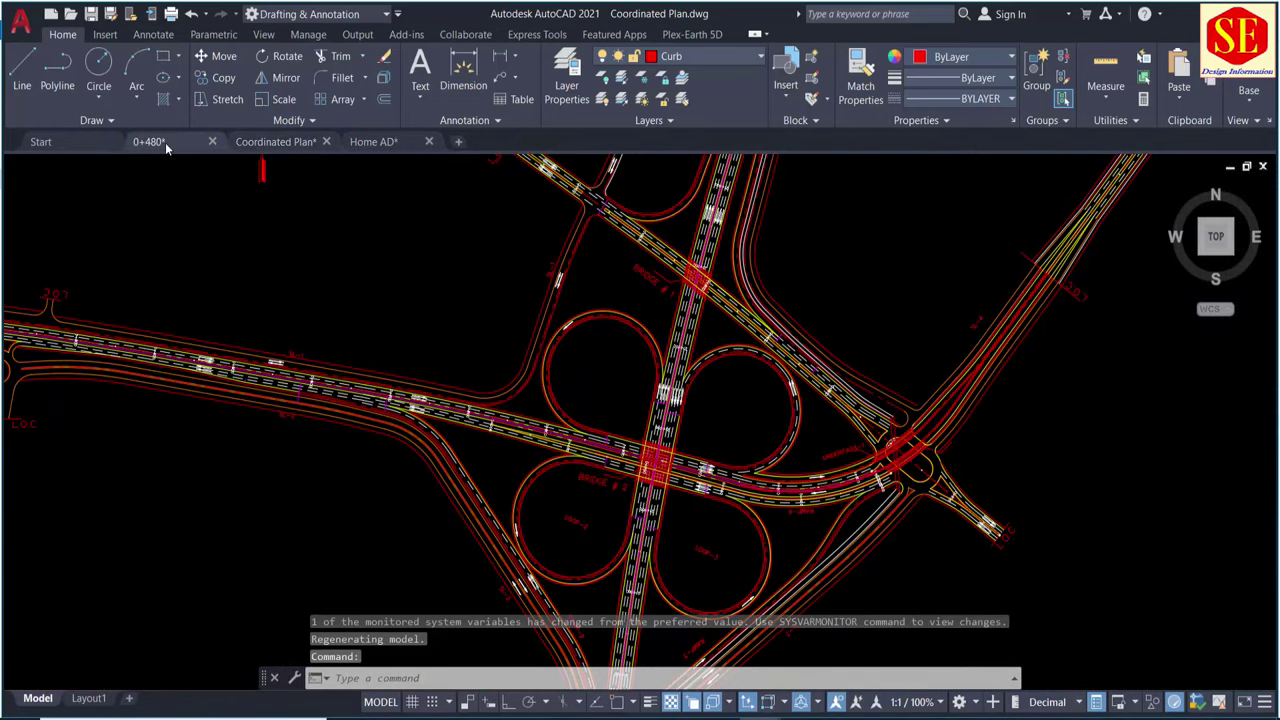
pyautogui.click(165, 142)
pyautogui.scroll(2, 540, 300)
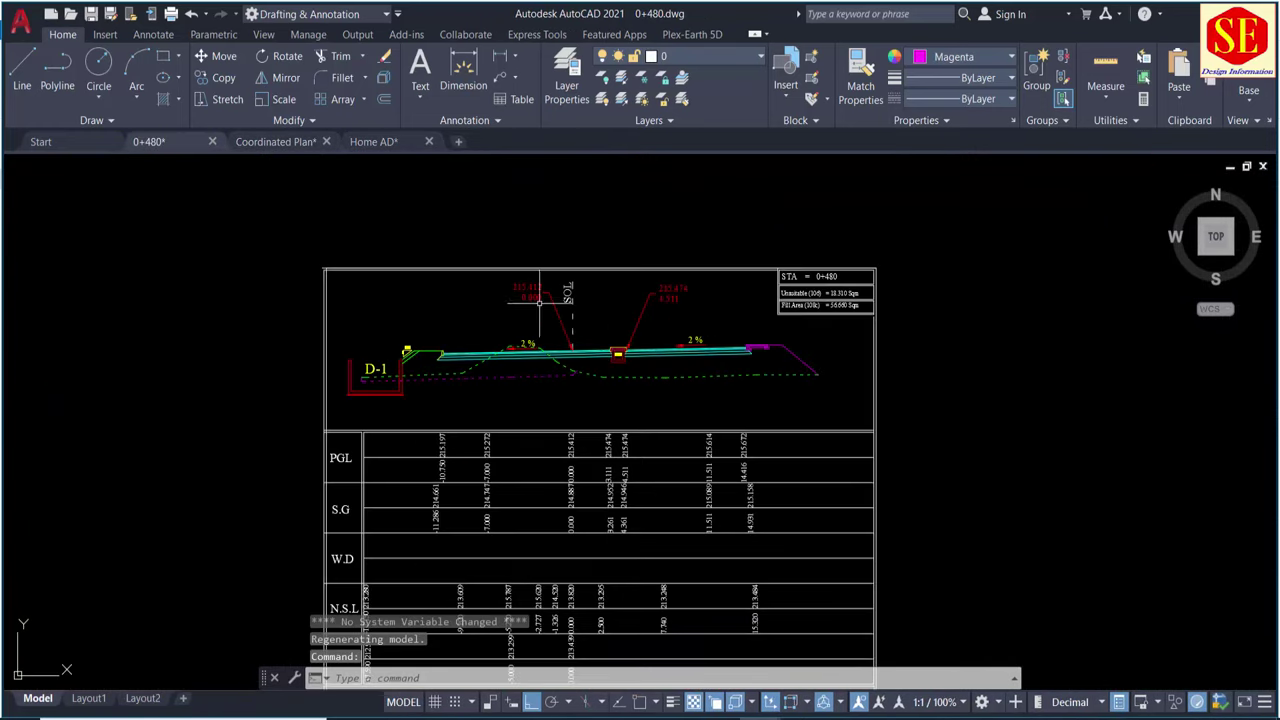
pyautogui.moveTo(540, 300); pyautogui.dragTo(584, 284, button='middle')
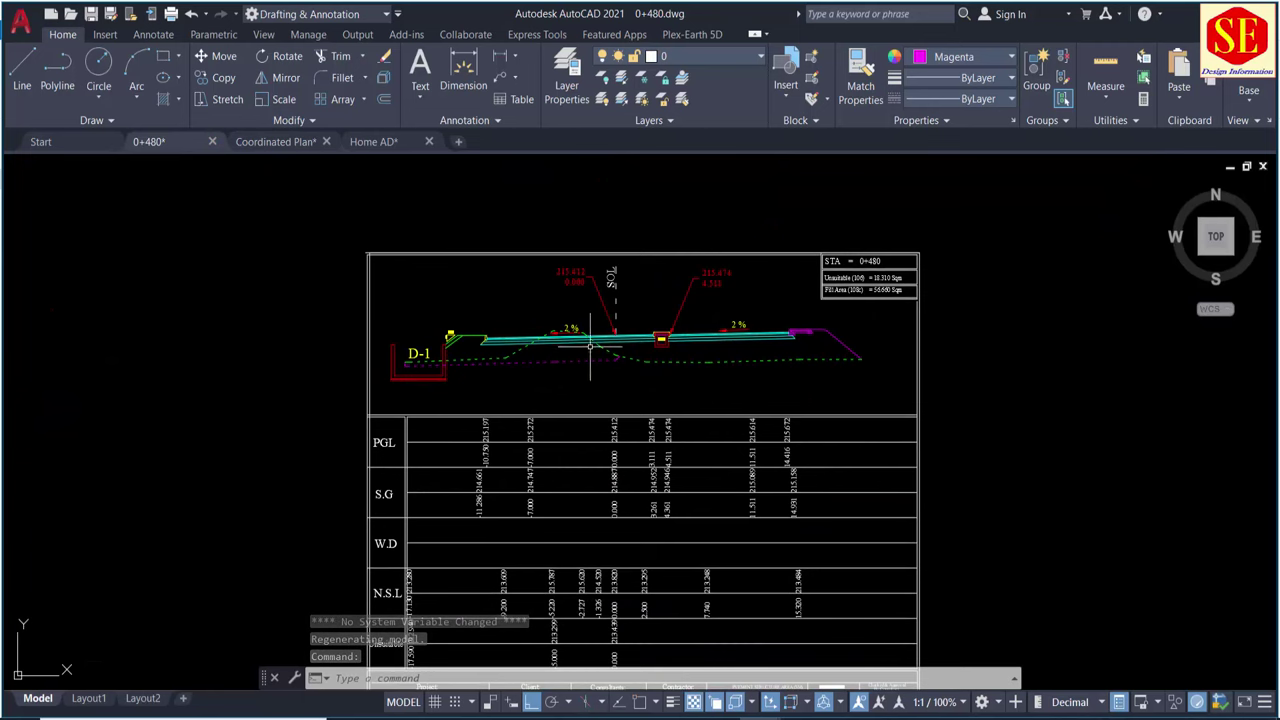
pyautogui.scroll(2, 585, 348)
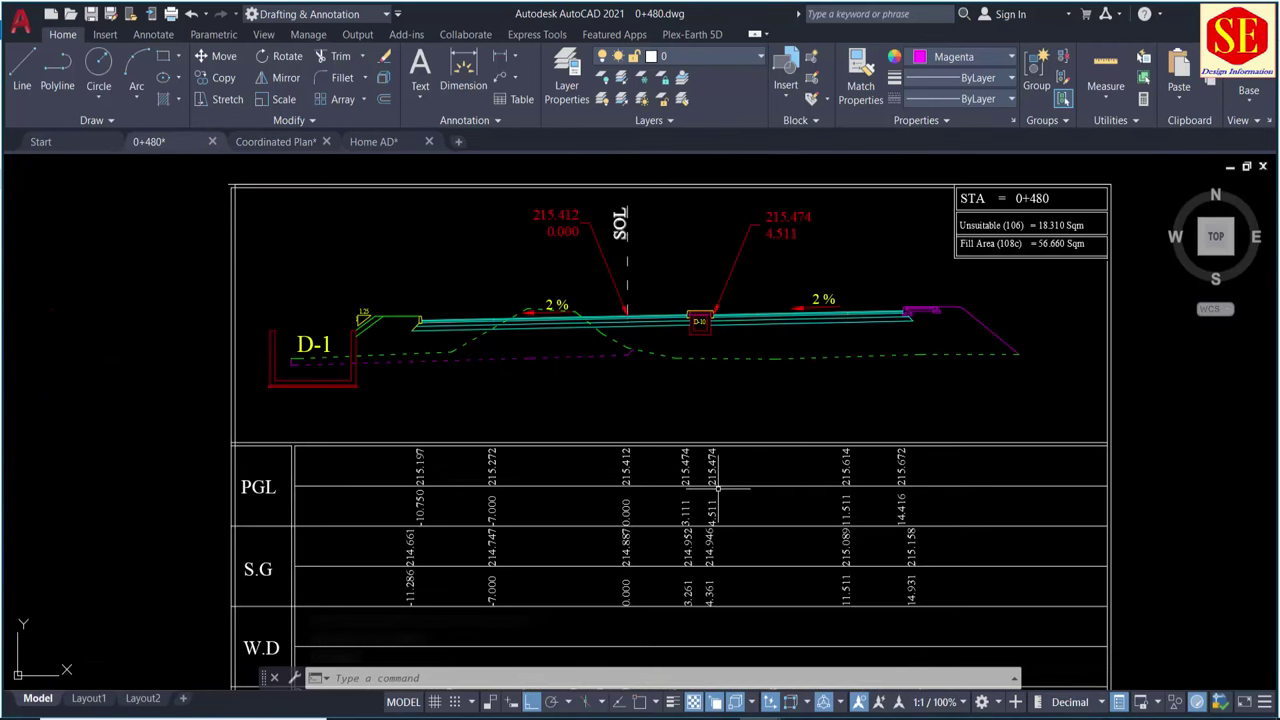
pyautogui.scroll(2, 682, 397)
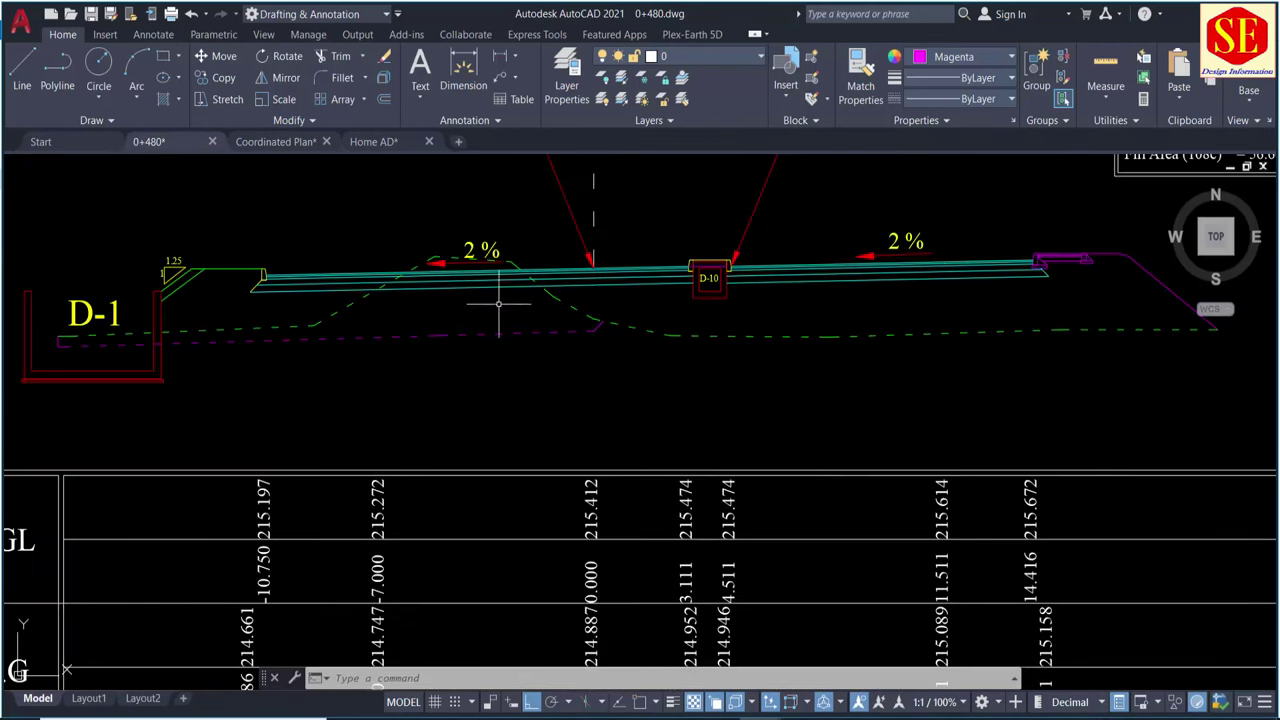
pyautogui.moveTo(380, 249); pyautogui.dragTo(408, 417, button='middle')
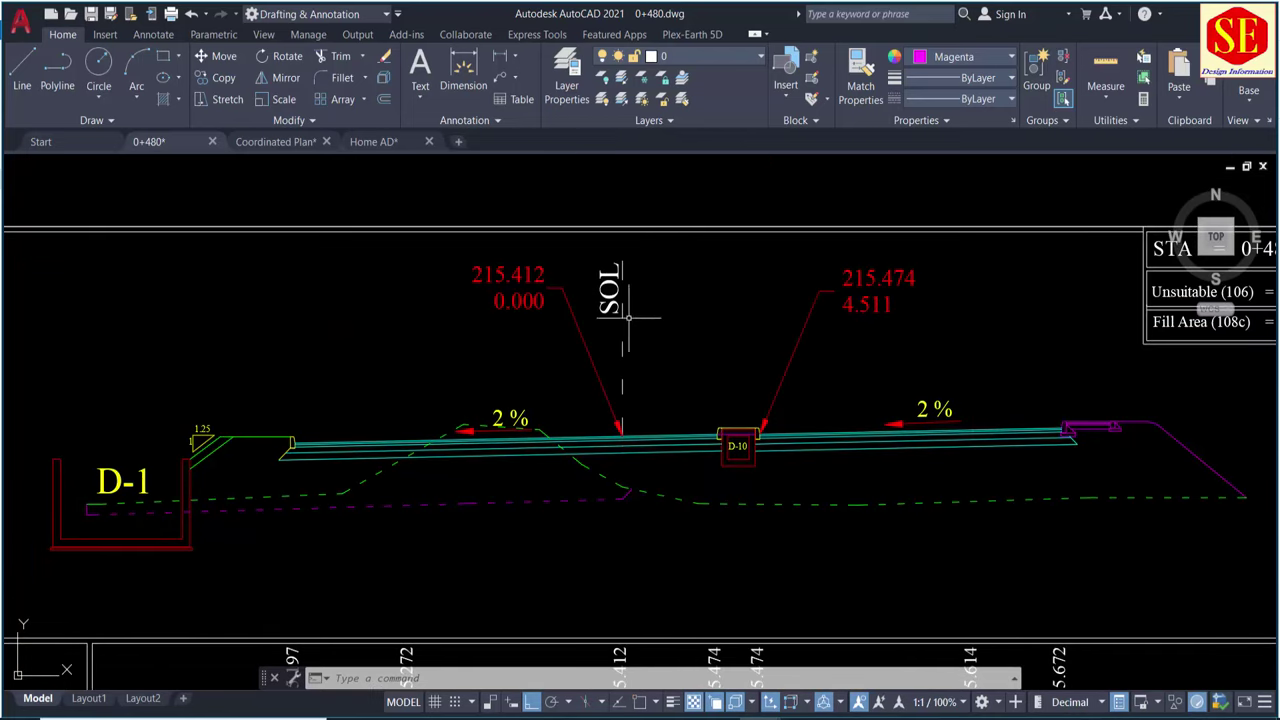
pyautogui.scroll(-2, 389, 329)
pyautogui.moveTo(393, 494)
pyautogui.mouseDown(button='middle')
pyautogui.moveTo(400, 364)
pyautogui.moveTo(447, 411)
pyautogui.moveTo(480, 363)
pyautogui.mouseUp(button='middle')
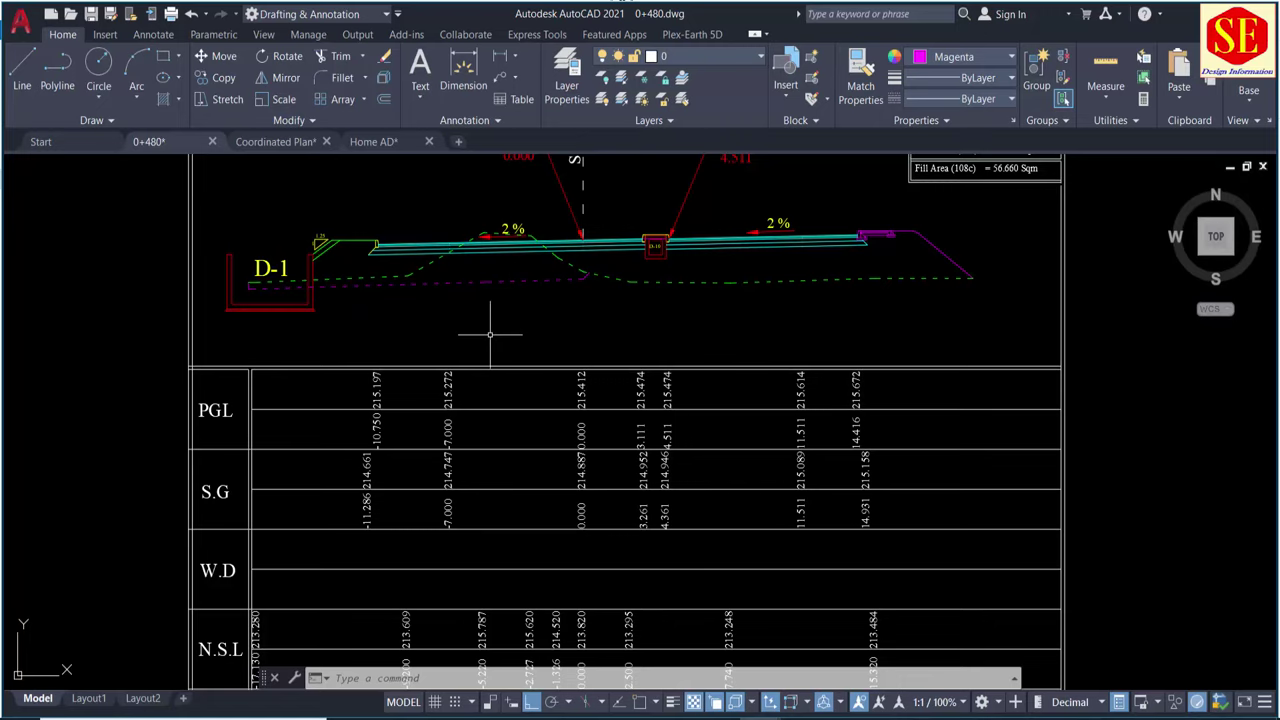
pyautogui.moveTo(490, 335); pyautogui.dragTo(492, 353, button='middle')
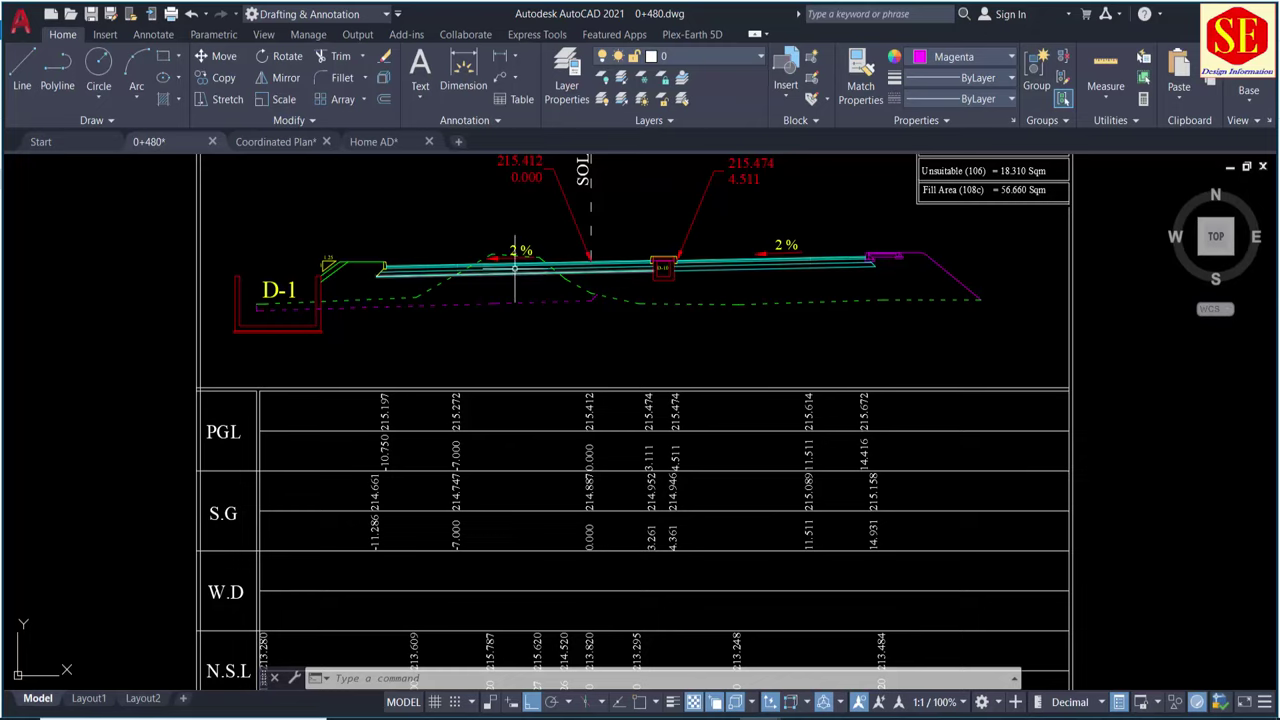
# - Open the Startup Suite contents from the AP (APPLOAD) dialog and browse for files to add
pyautogui.write('AP')
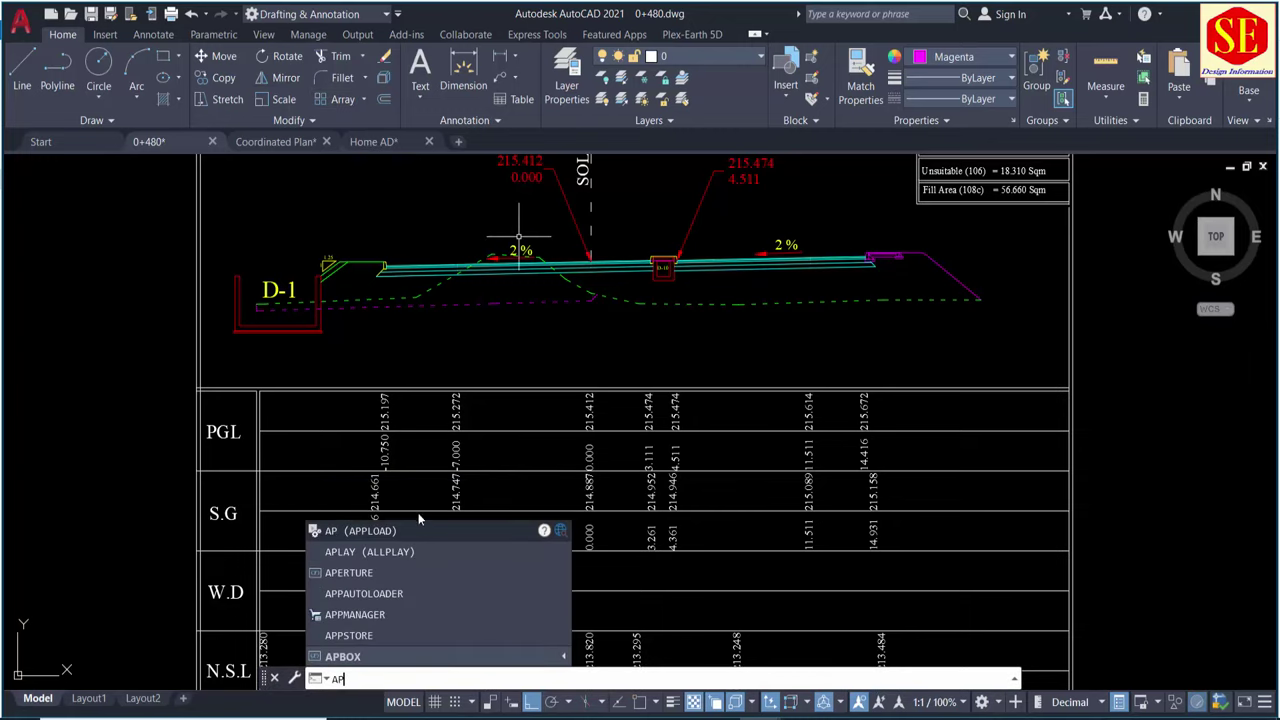
pyautogui.moveTo(360, 531)
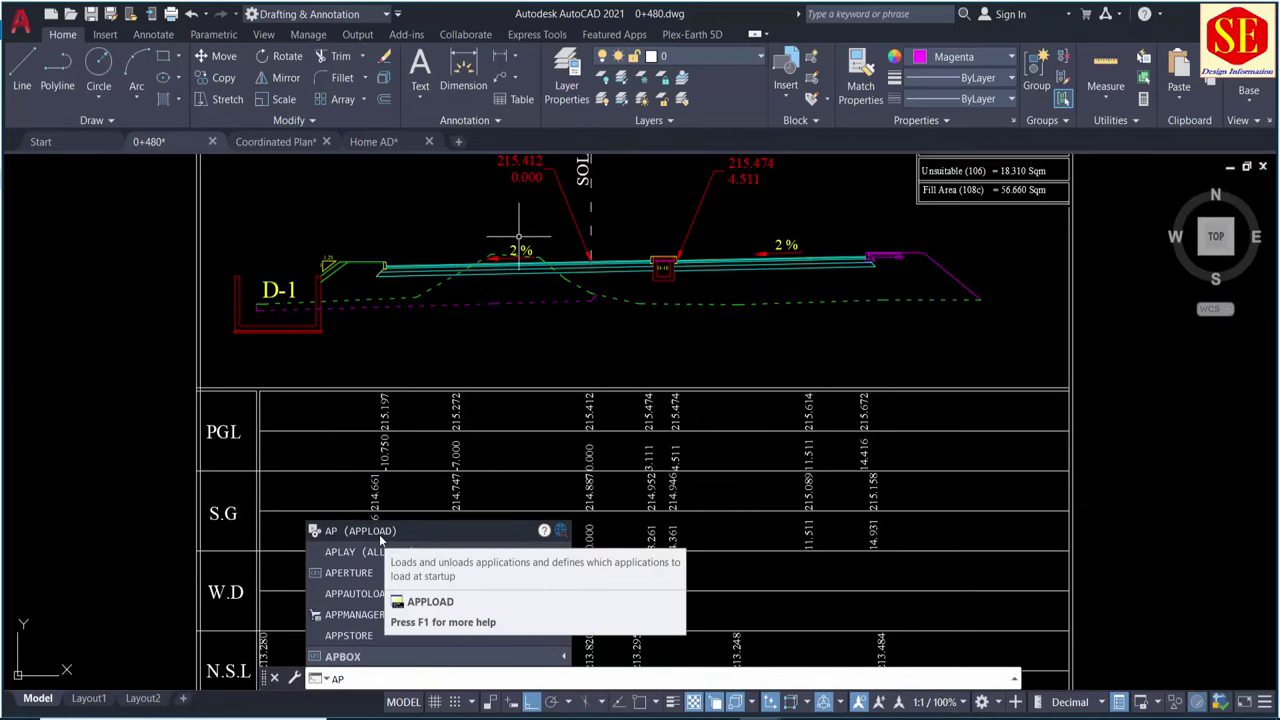
pyautogui.press('Return')
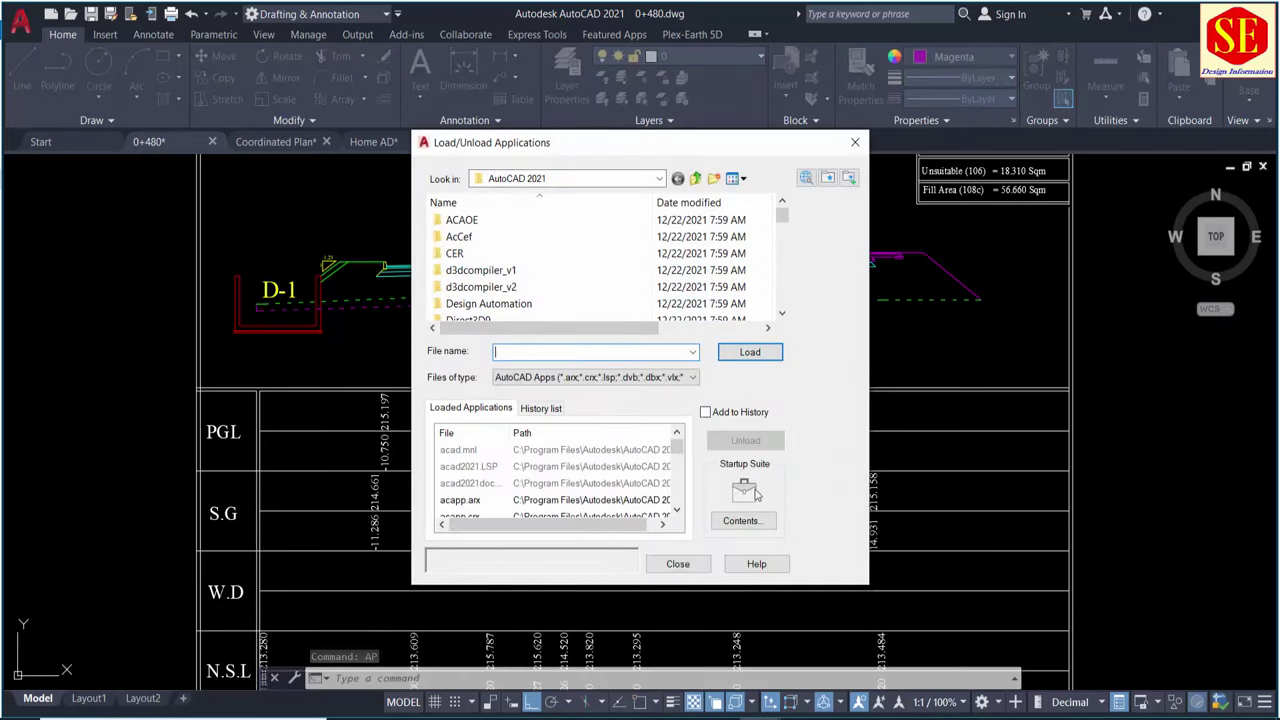
pyautogui.click(745, 522)
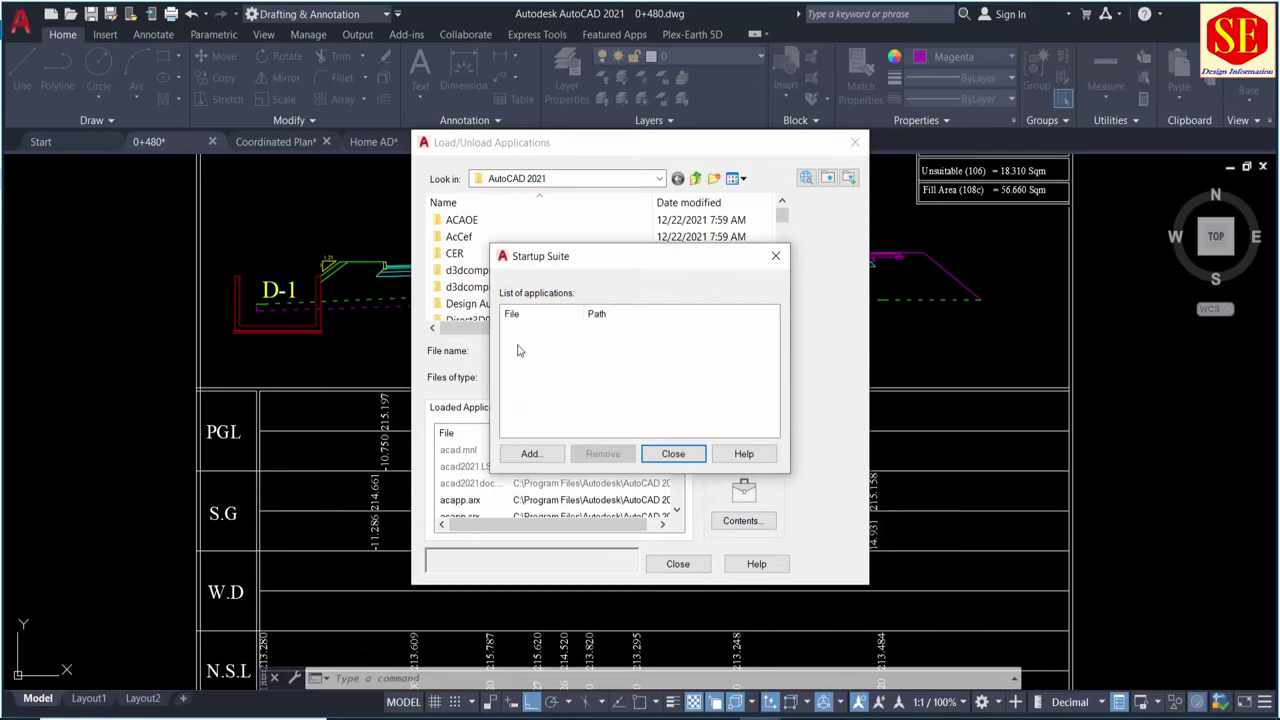
pyautogui.moveTo(572, 258); pyautogui.dragTo(564, 246)
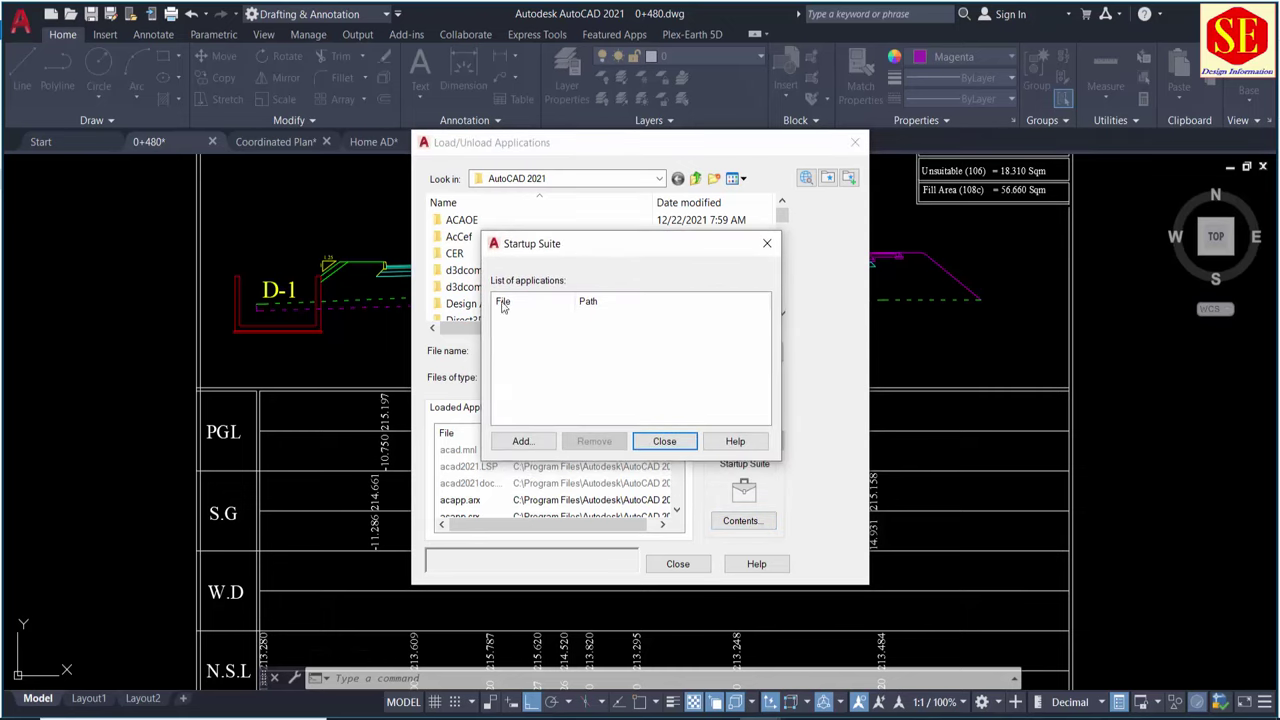
pyautogui.click(544, 446)
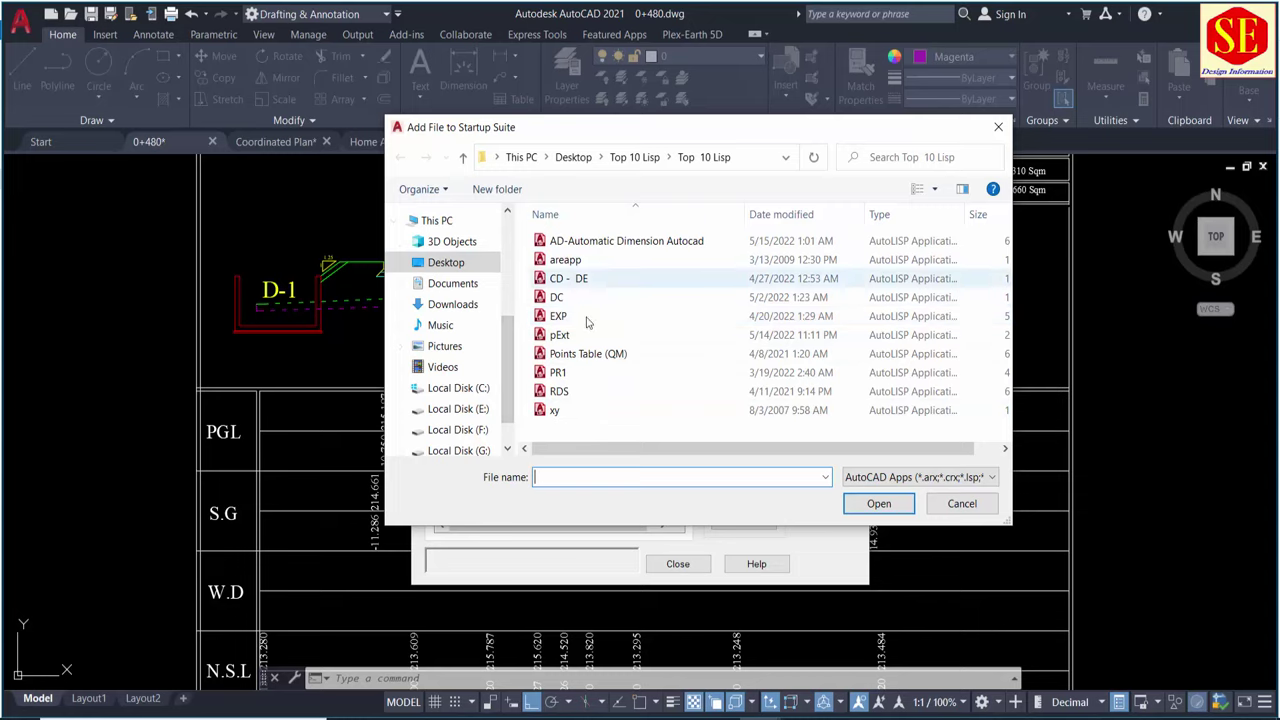
# - Look through the Top 10 Lisp subfolders and settle on the Cross Section folder
pyautogui.click(636, 165)
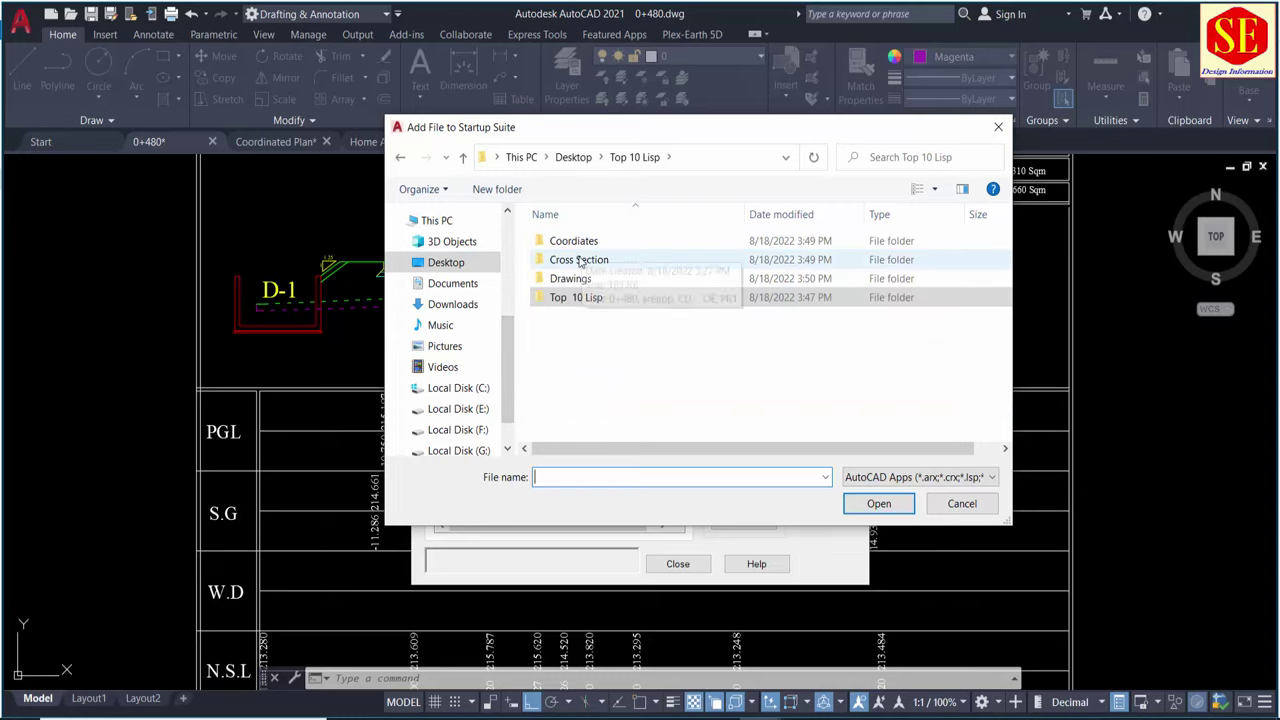
pyautogui.doubleClick(580, 259)
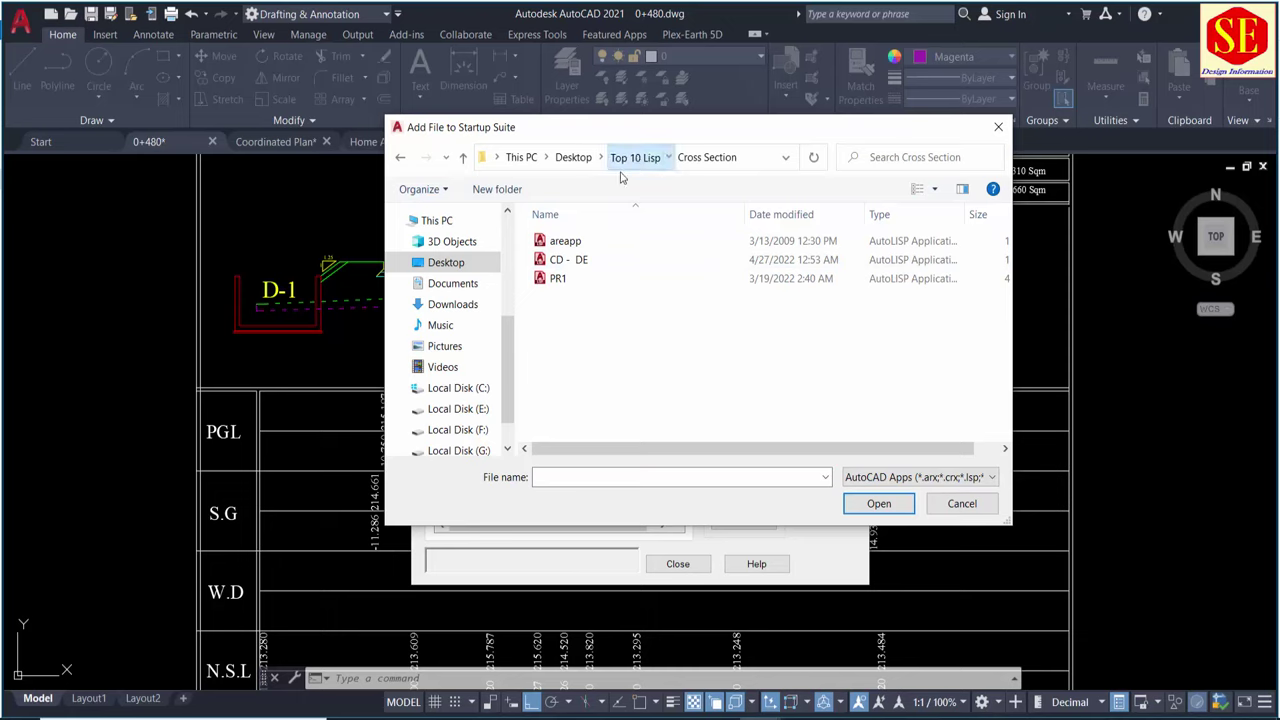
pyautogui.click(622, 163)
pyautogui.doubleClick(568, 296)
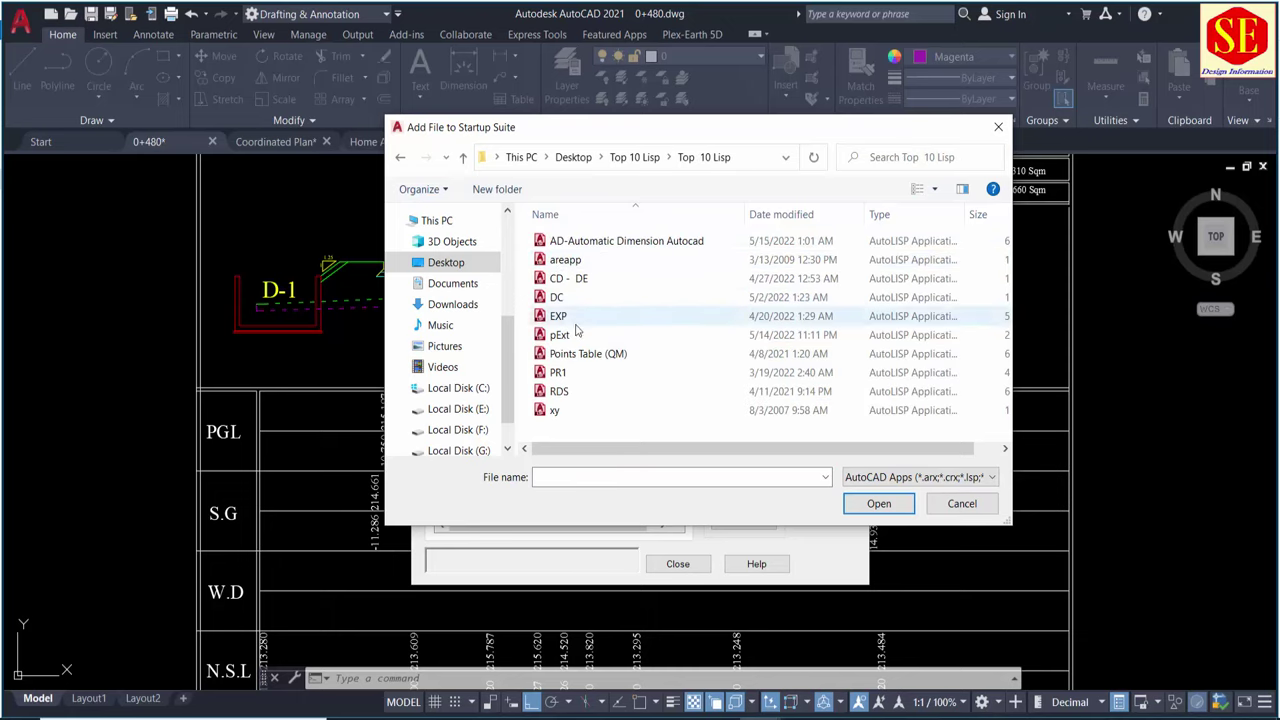
pyautogui.click(634, 157)
pyautogui.doubleClick(573, 240)
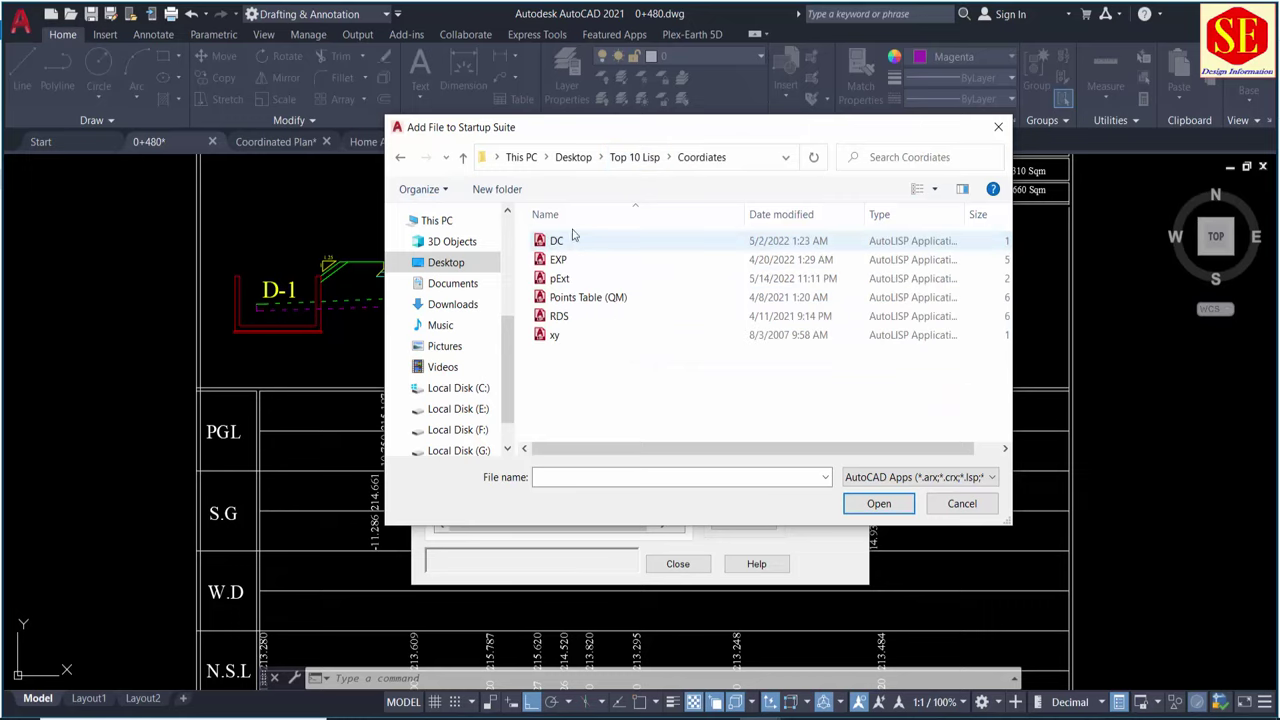
pyautogui.click(634, 160)
pyautogui.doubleClick(571, 259)
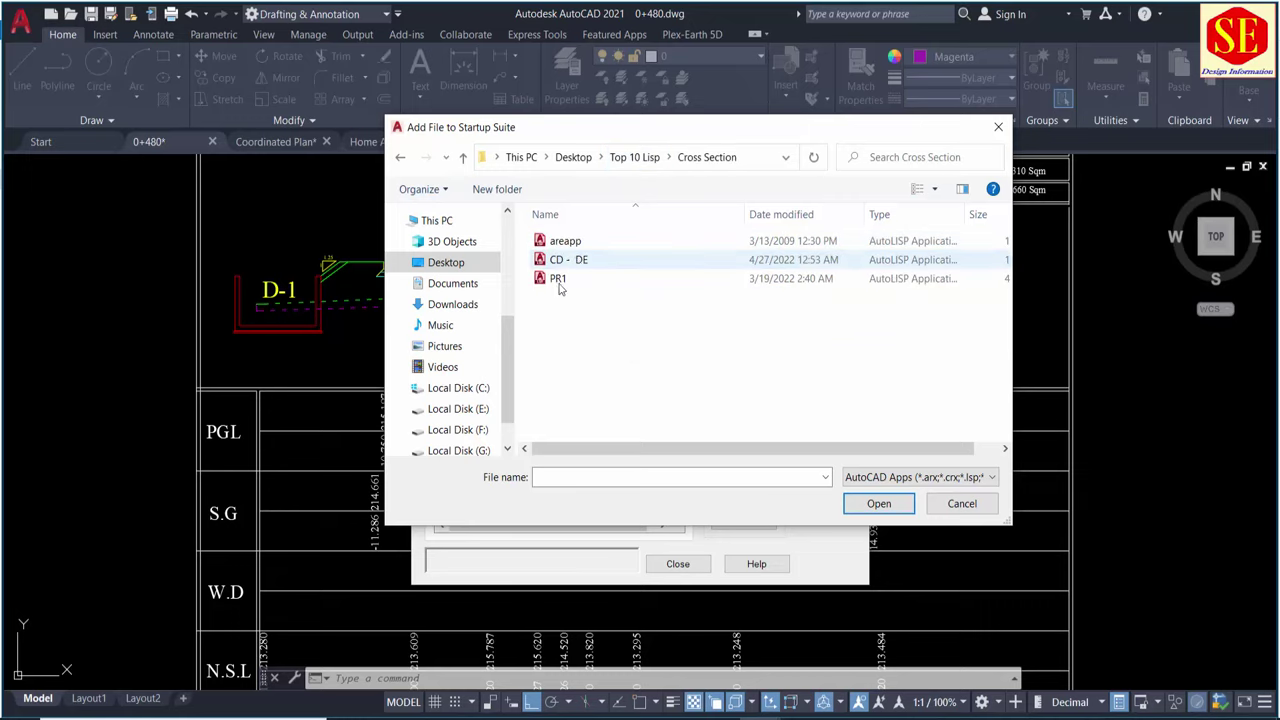
# - Add areapp, CD - DE and PR1 from Cross Section to the Startup Suite
pyautogui.click(560, 242)
pyautogui.click(563, 264)
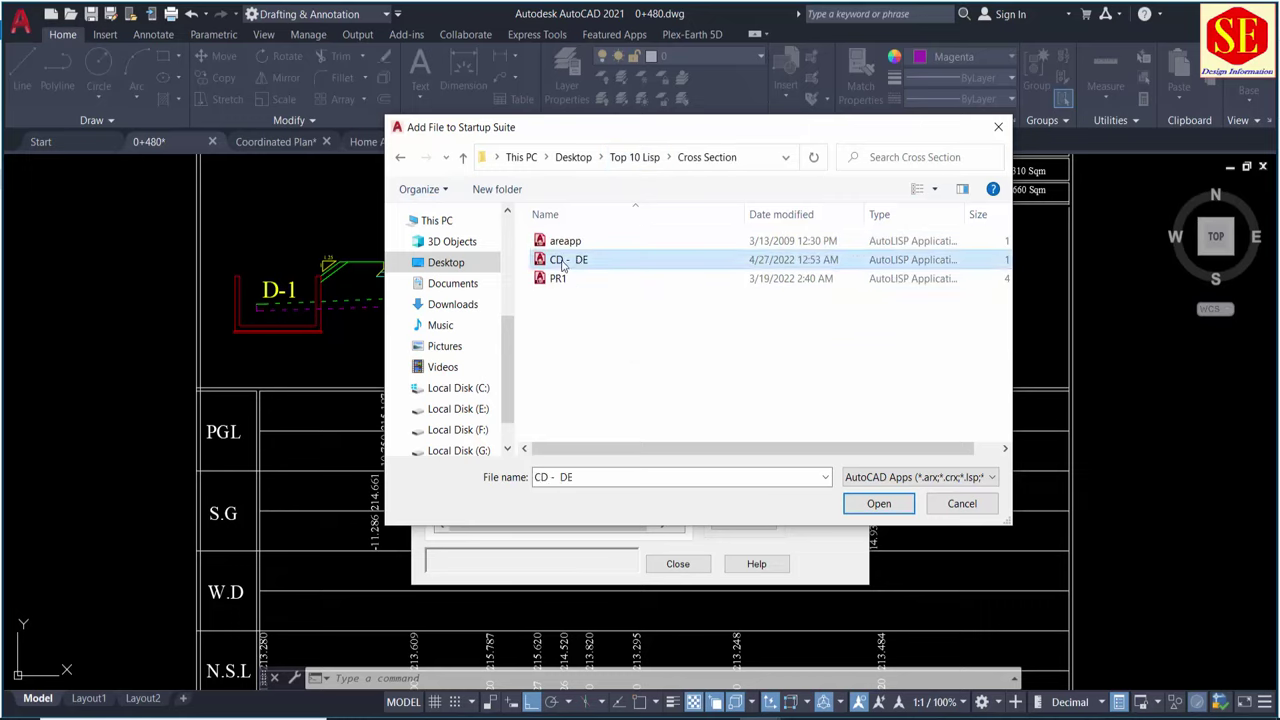
pyautogui.click(559, 282)
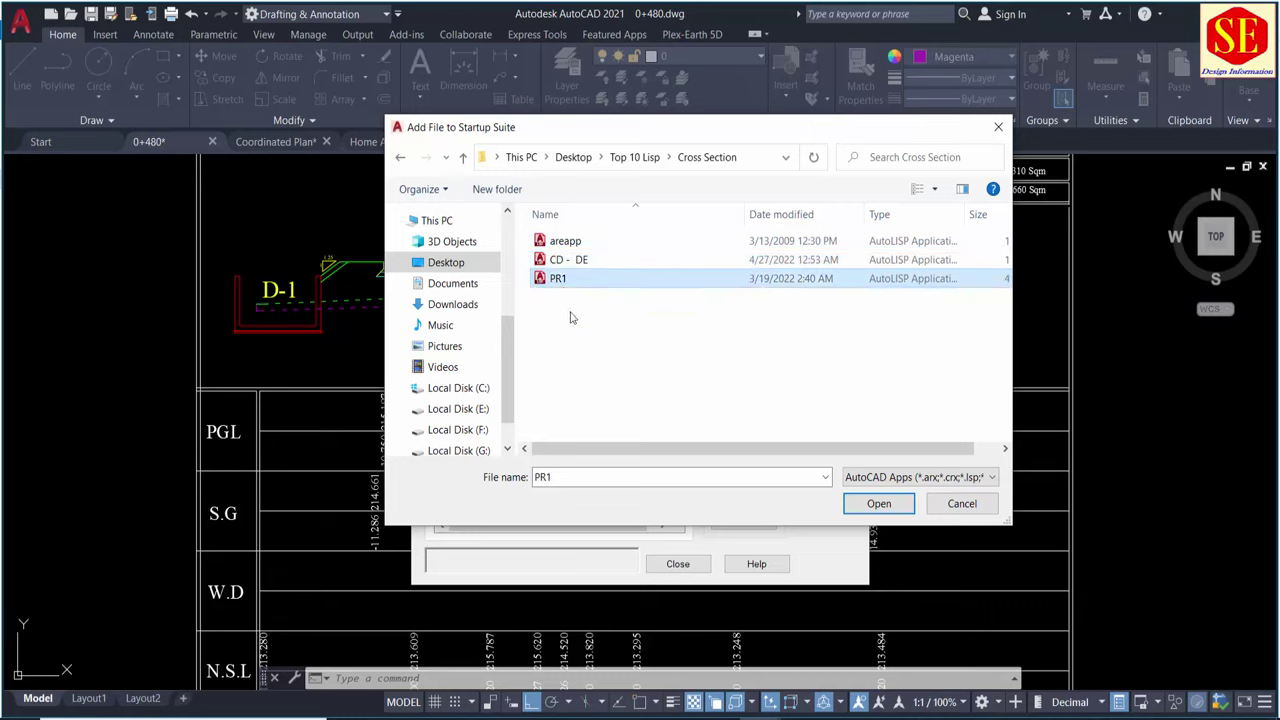
pyautogui.moveTo(571, 318); pyautogui.dragTo(540, 230)
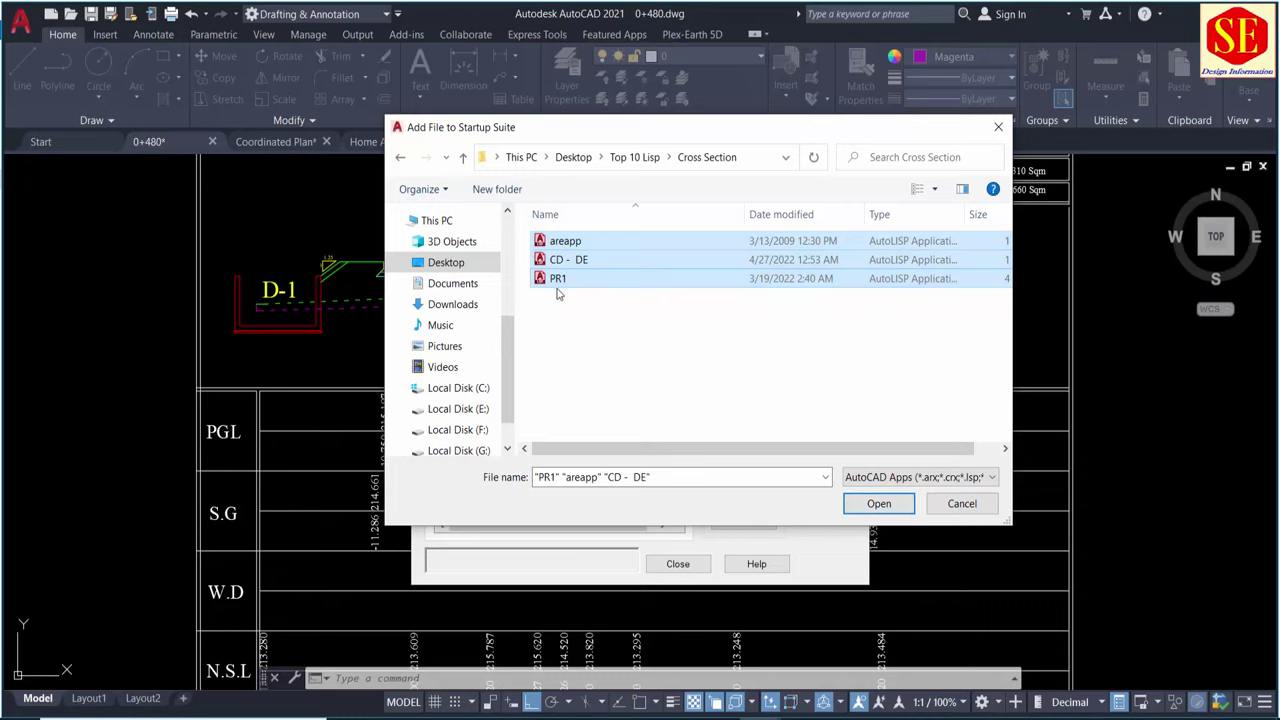
pyautogui.click(880, 505)
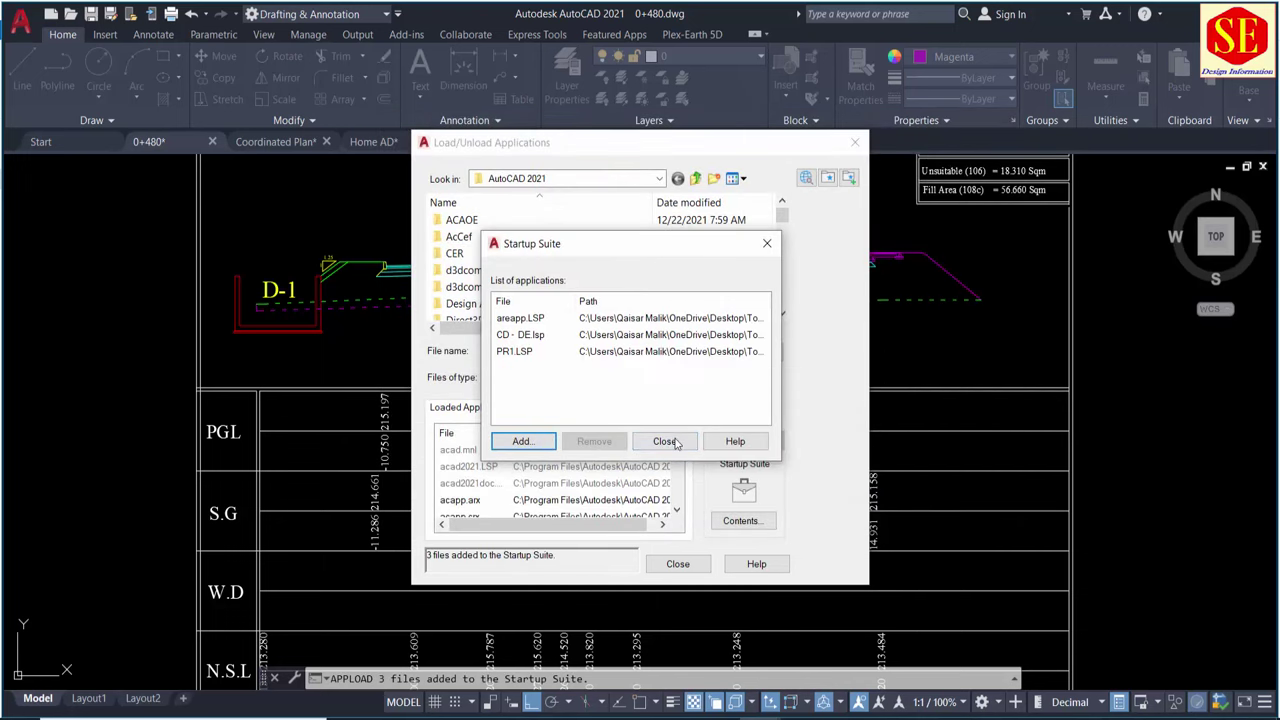
# - Close the Startup Suite and Load/Unload dialogs, then close Home AD without saving
pyautogui.click(662, 443)
pyautogui.click(686, 569)
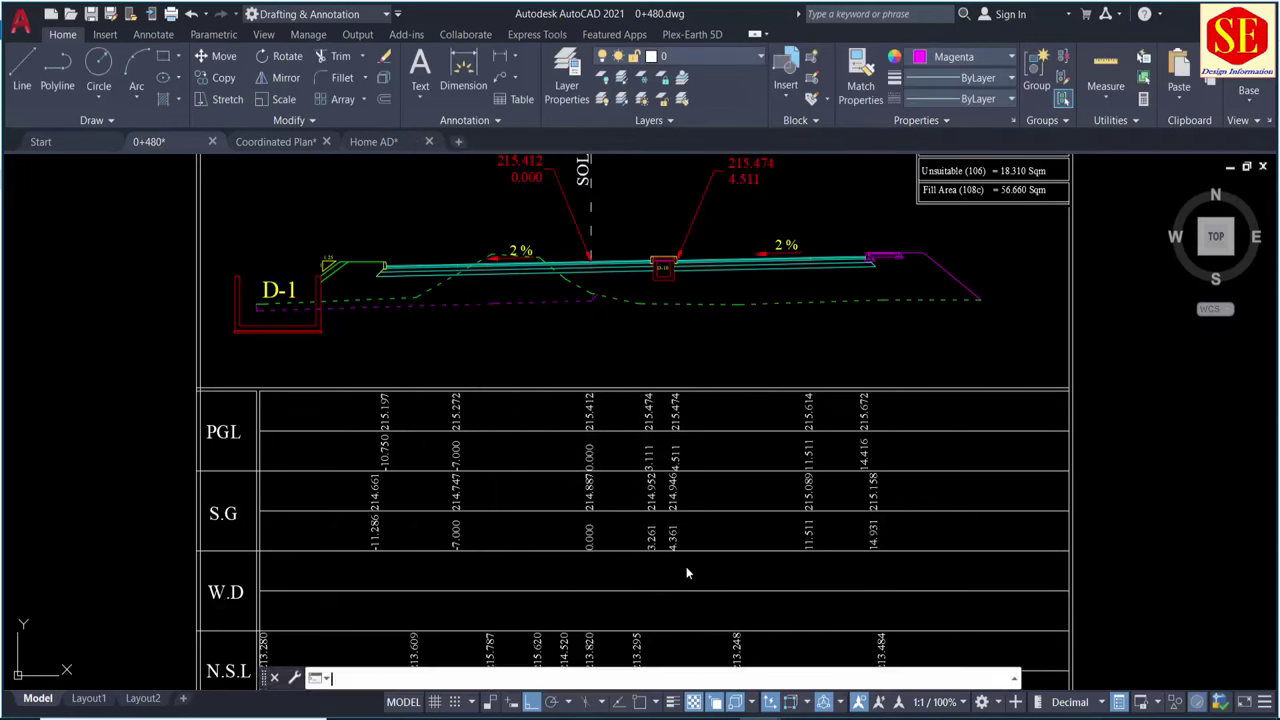
pyautogui.click(428, 143)
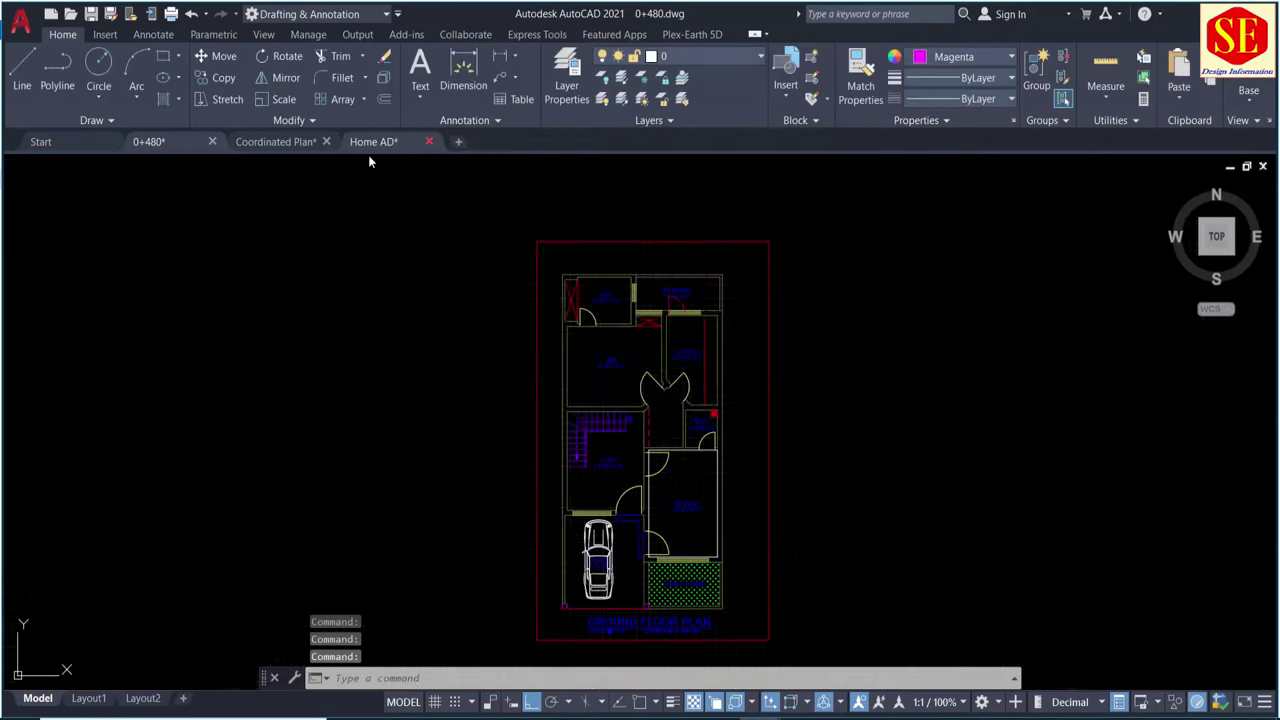
pyautogui.click(617, 407)
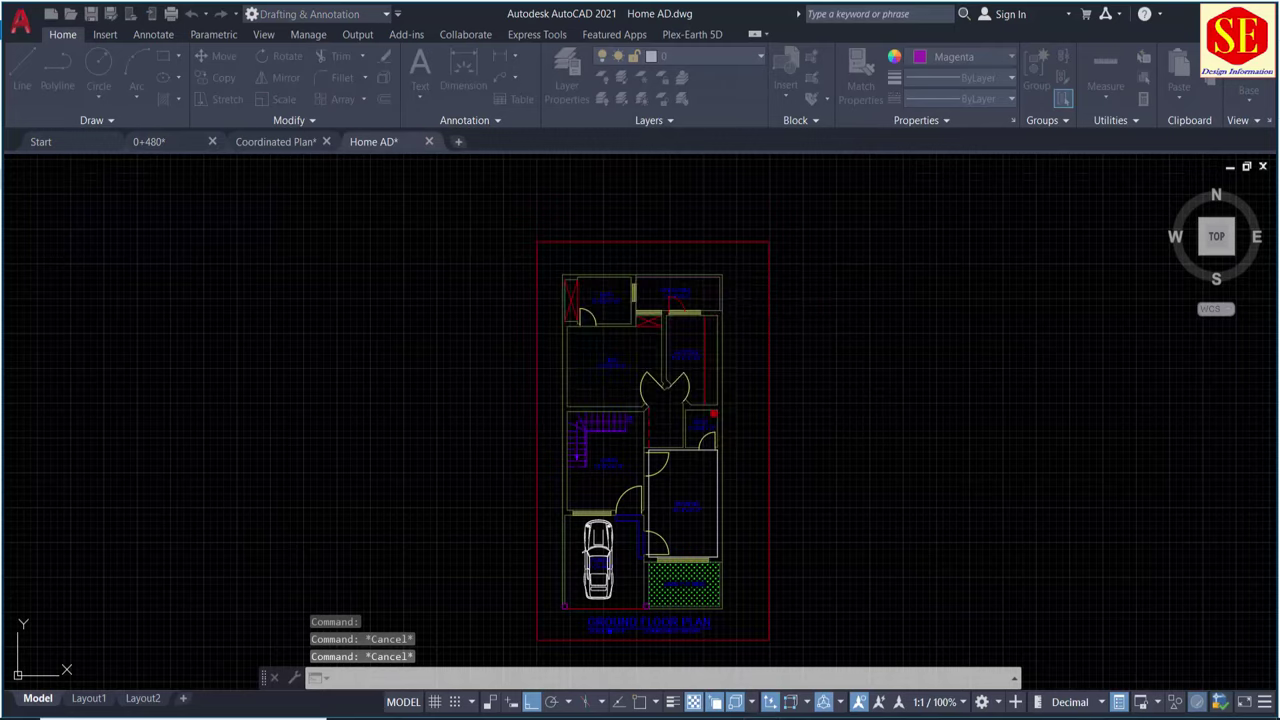
# - Close the Coordinated Plan and 0+480 drawings without saving changes
pyautogui.click(324, 148)
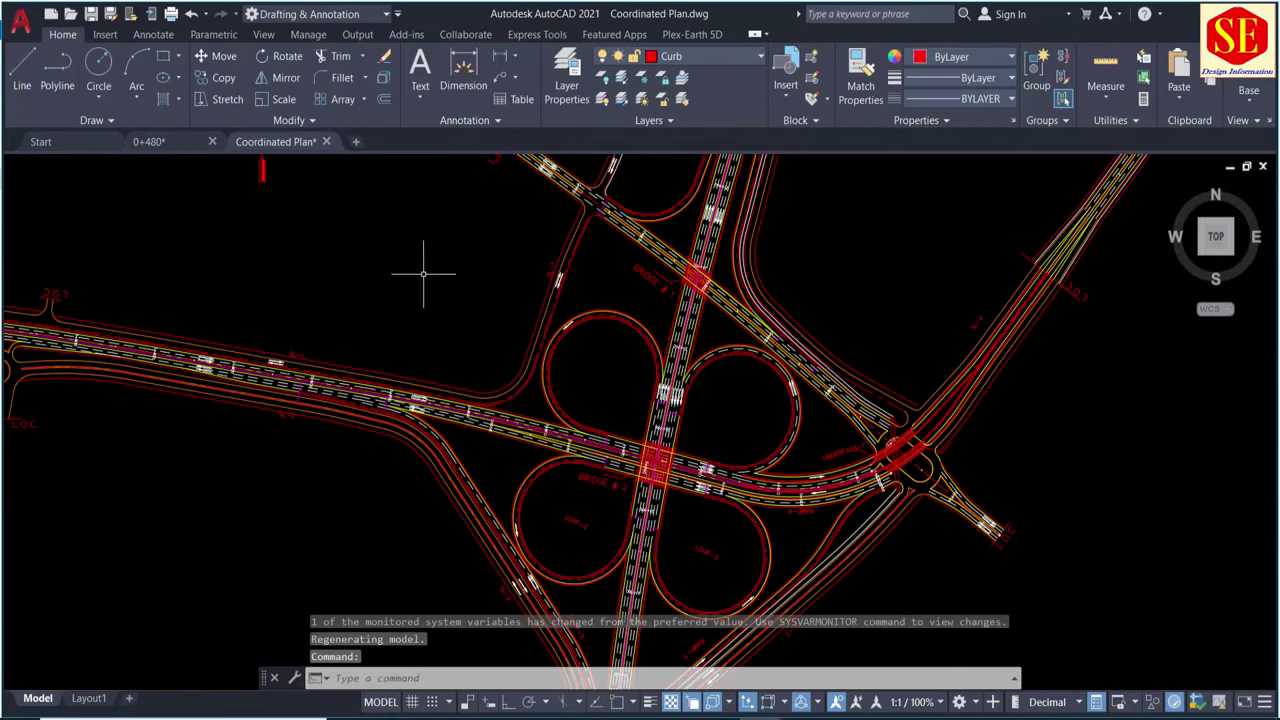
pyautogui.click(326, 143)
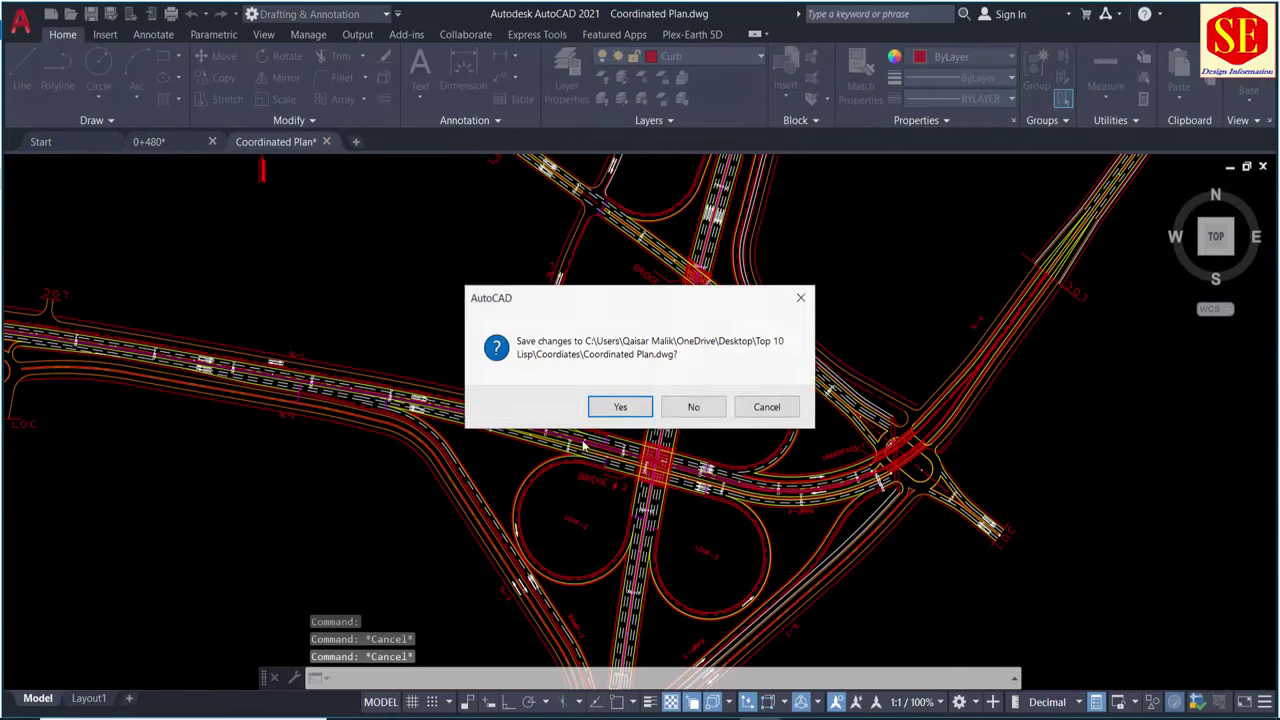
pyautogui.click(691, 408)
pyautogui.click(211, 142)
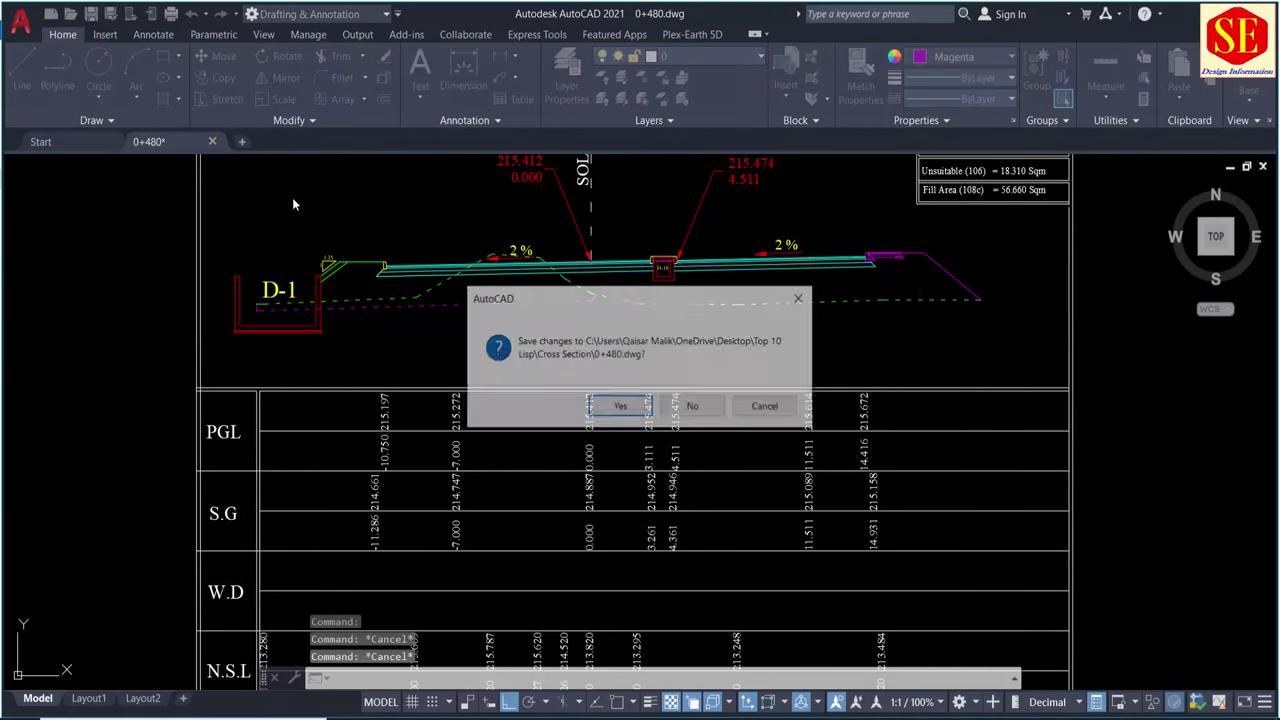
pyautogui.click(691, 407)
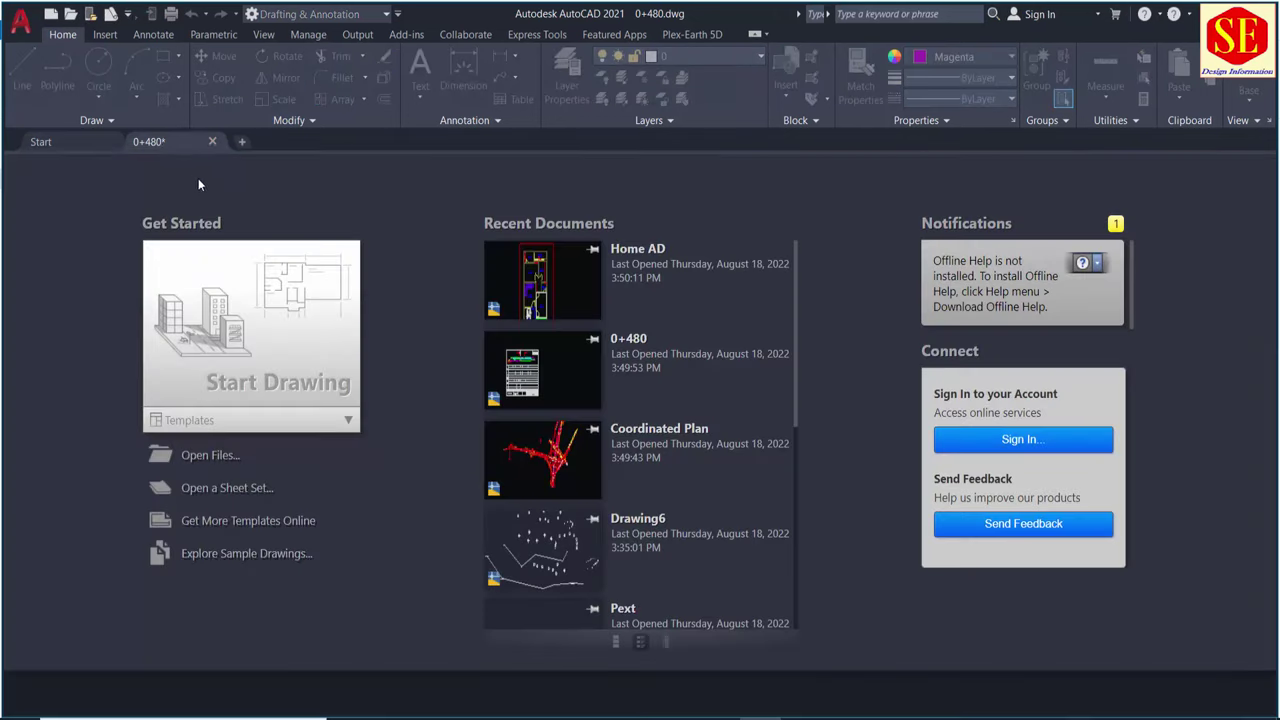
# - Start a new blank drawing and choose Always Load for the areapp, CD - DE and PR1 prompts
pyautogui.click(241, 322)
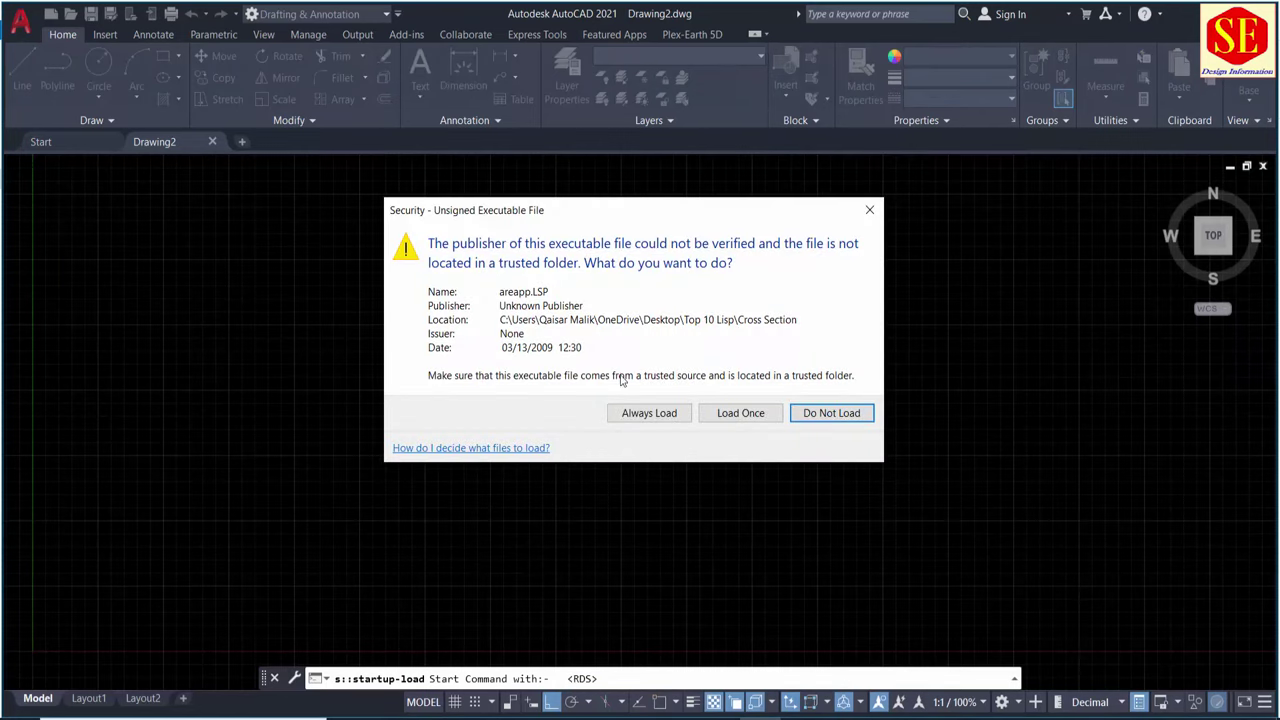
pyautogui.click(657, 420)
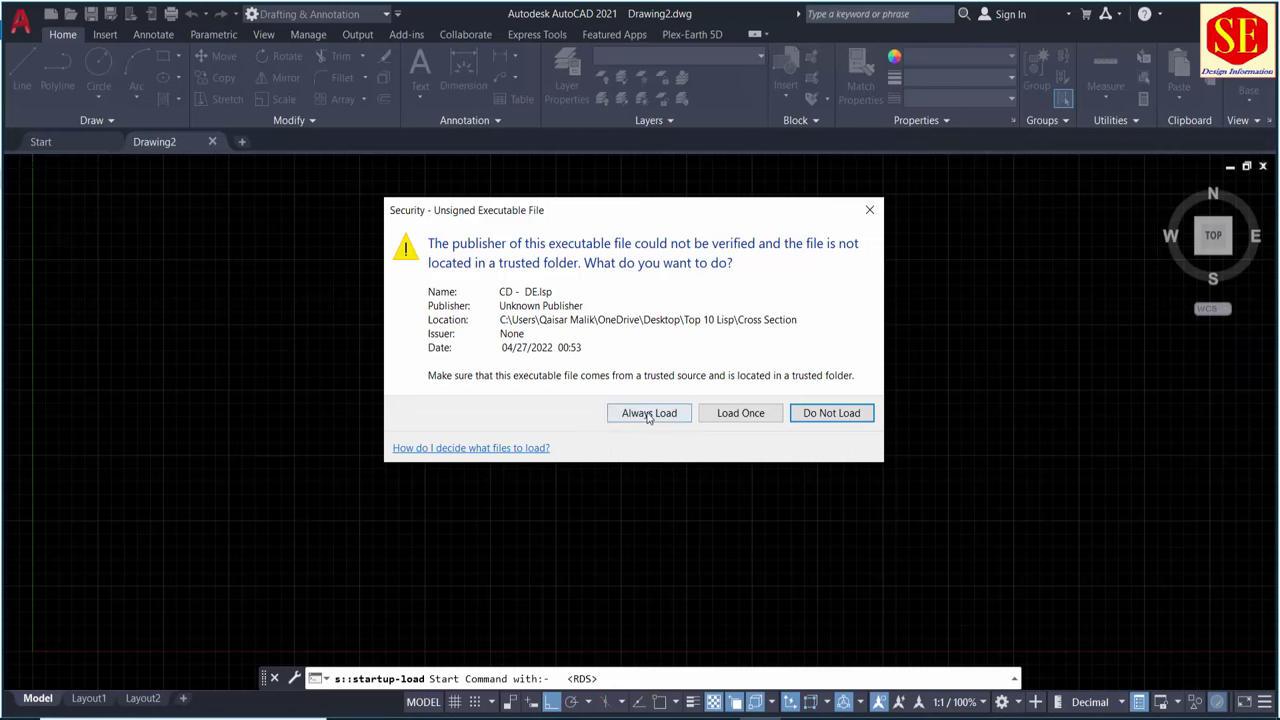
pyautogui.click(649, 417)
pyautogui.click(649, 417)
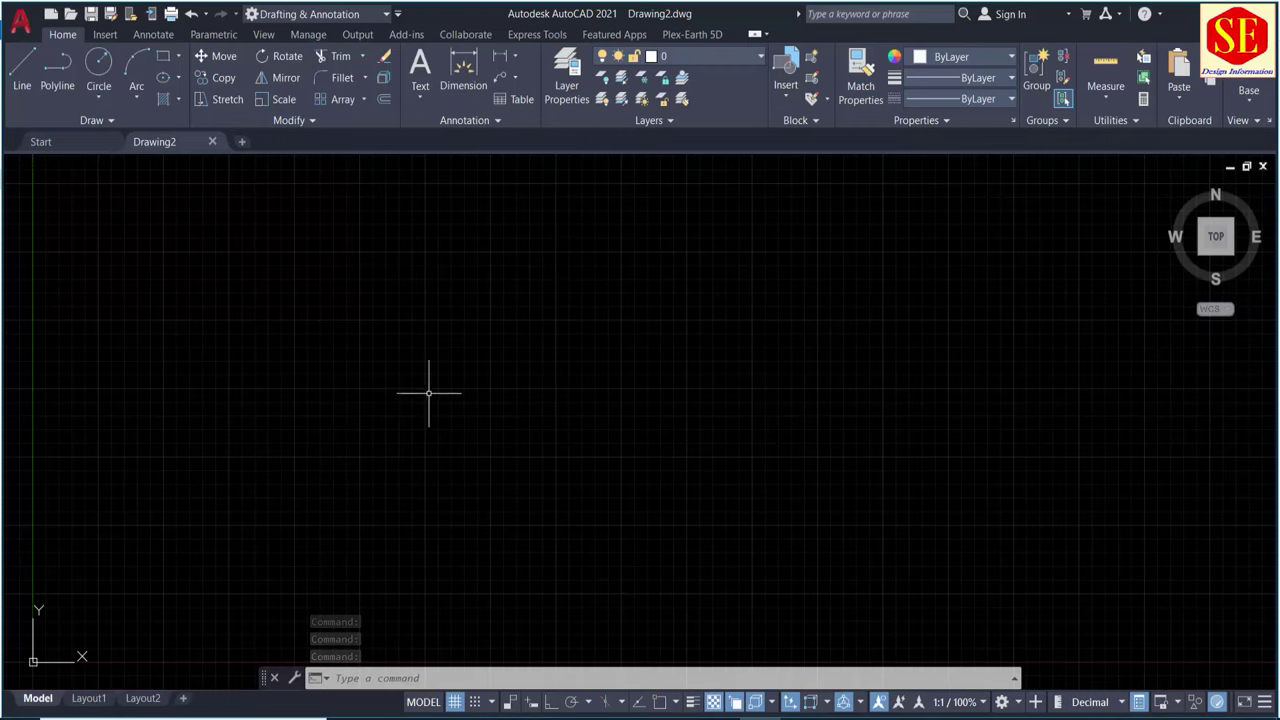
# - Reopen 0+480.dwg from the Cross Section folder
pyautogui.click(70, 14)
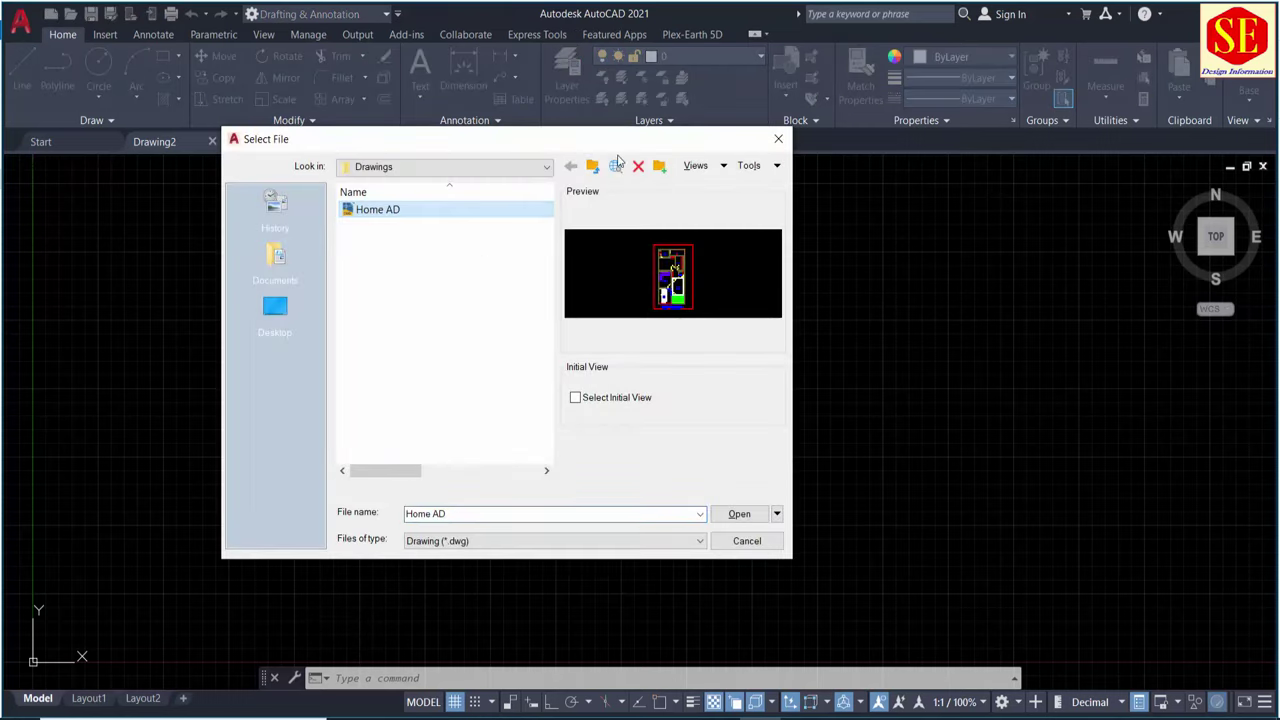
pyautogui.click(593, 166)
pyautogui.doubleClick(405, 225)
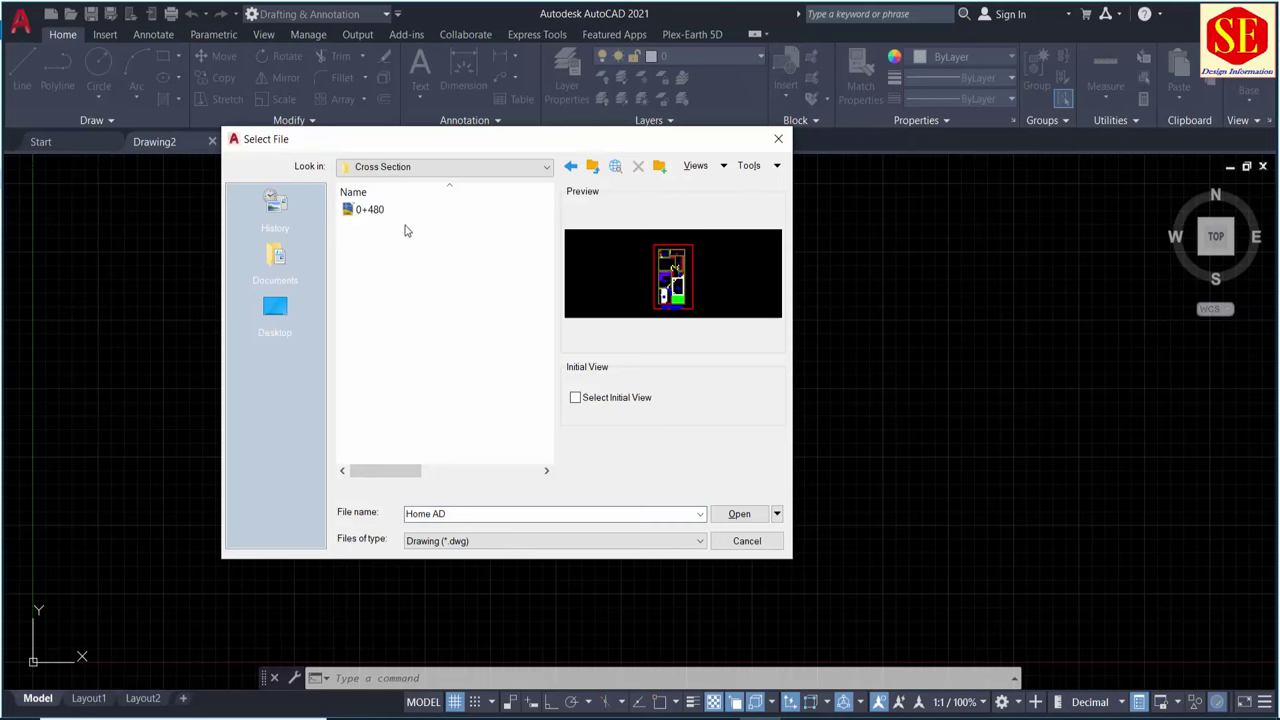
pyautogui.doubleClick(372, 219)
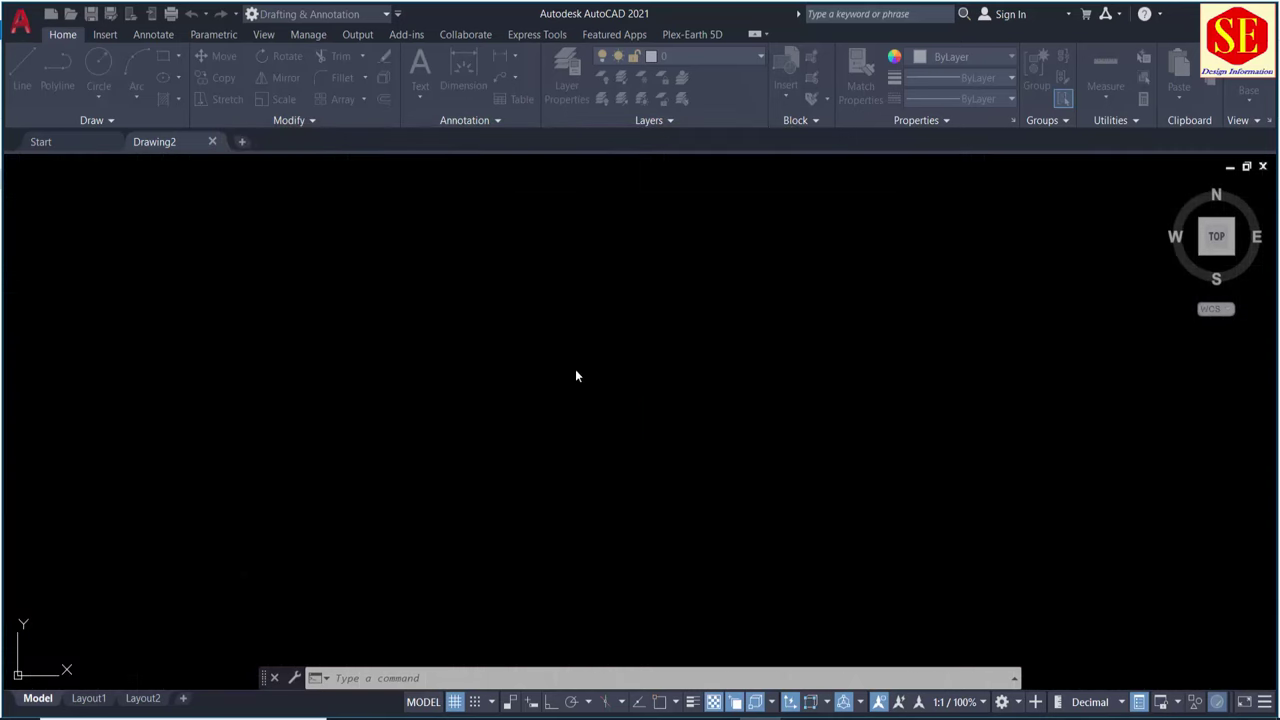
pyautogui.scroll(8, 666, 314)
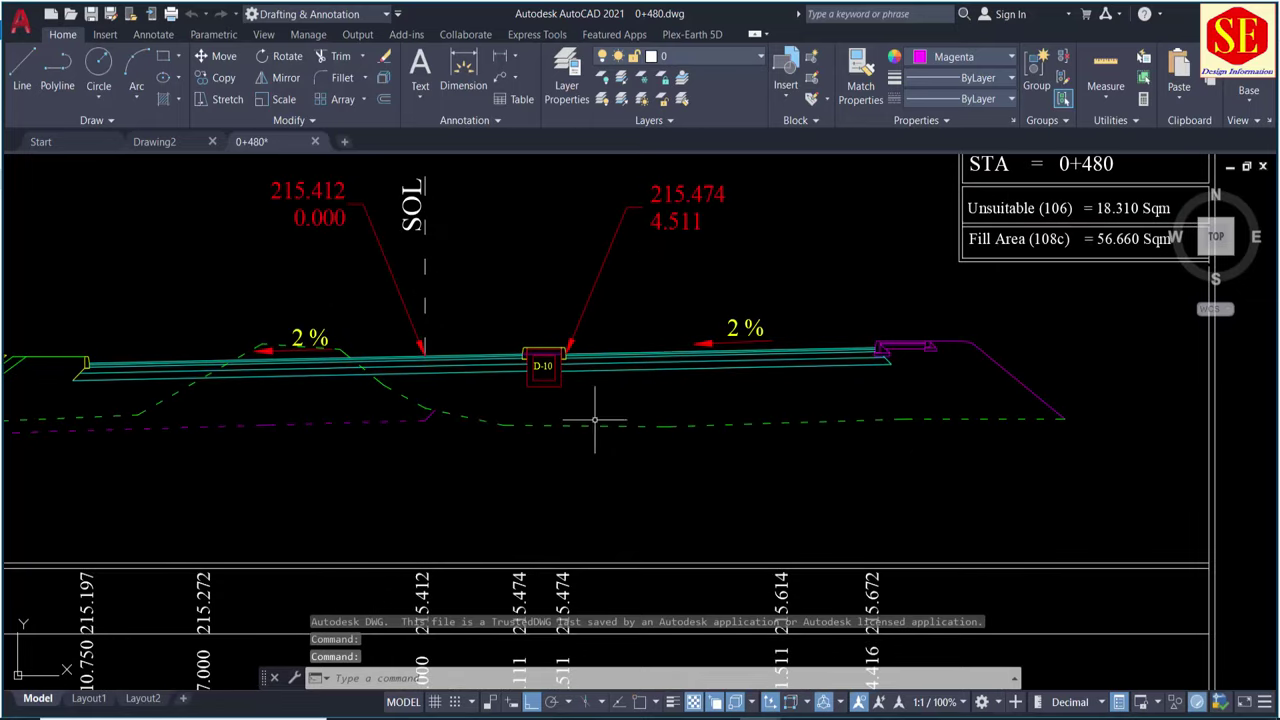
# - Erase the PGL and S.G elevation values in the section table
pyautogui.moveTo(472, 417); pyautogui.dragTo(702, 320, button='middle')
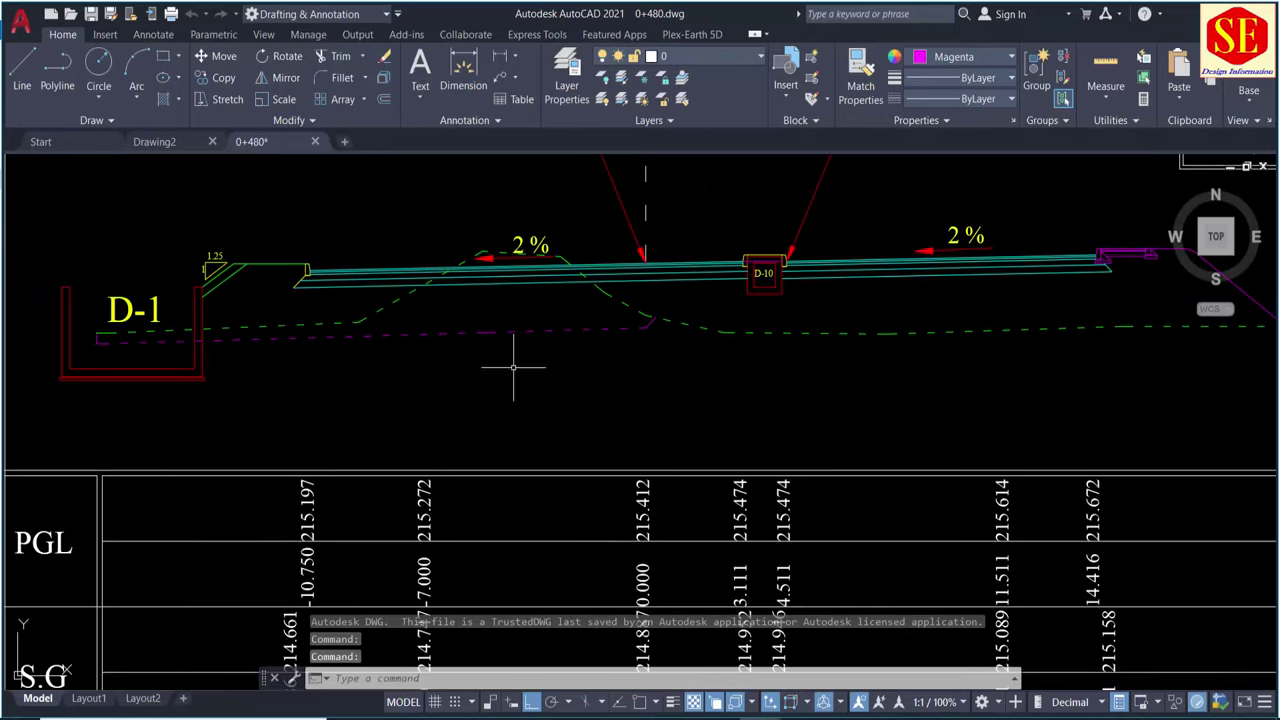
pyautogui.scroll(-2, 410, 342)
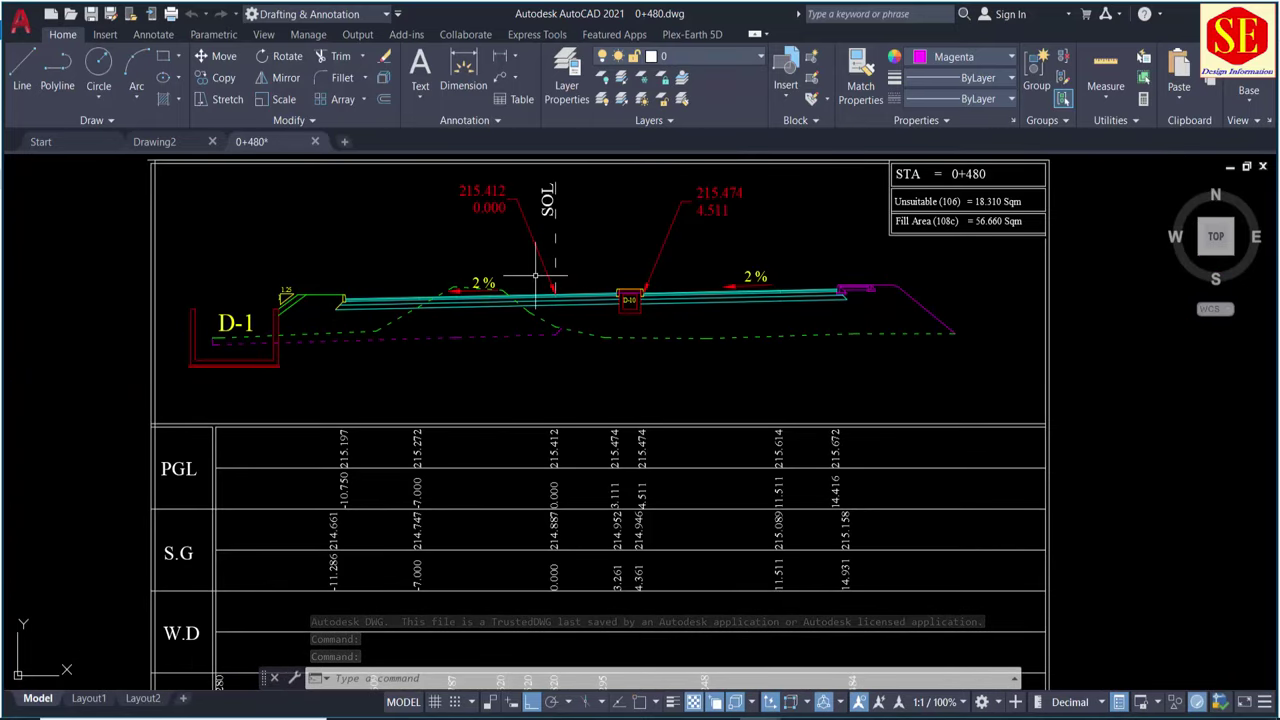
pyautogui.scroll(2, 536, 275)
pyautogui.scroll(-2, 536, 275)
pyautogui.moveTo(491, 468); pyautogui.dragTo(467, 393, button='middle')
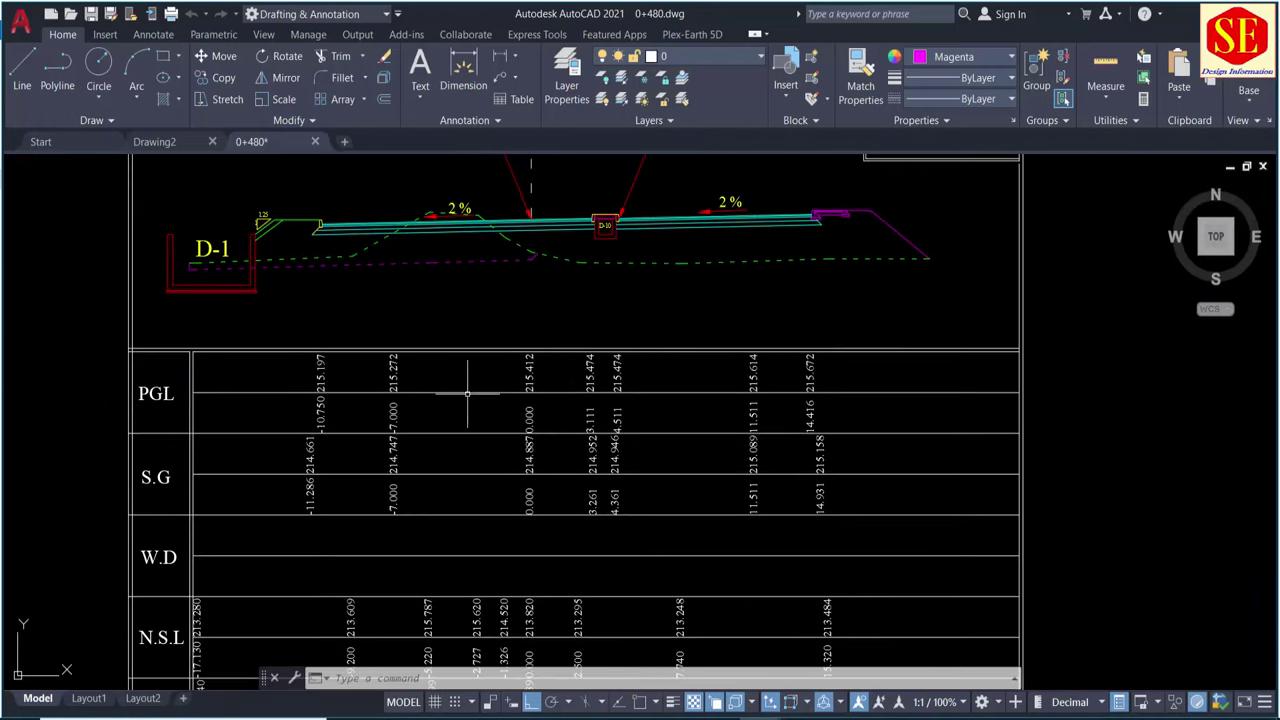
pyautogui.click(243, 333)
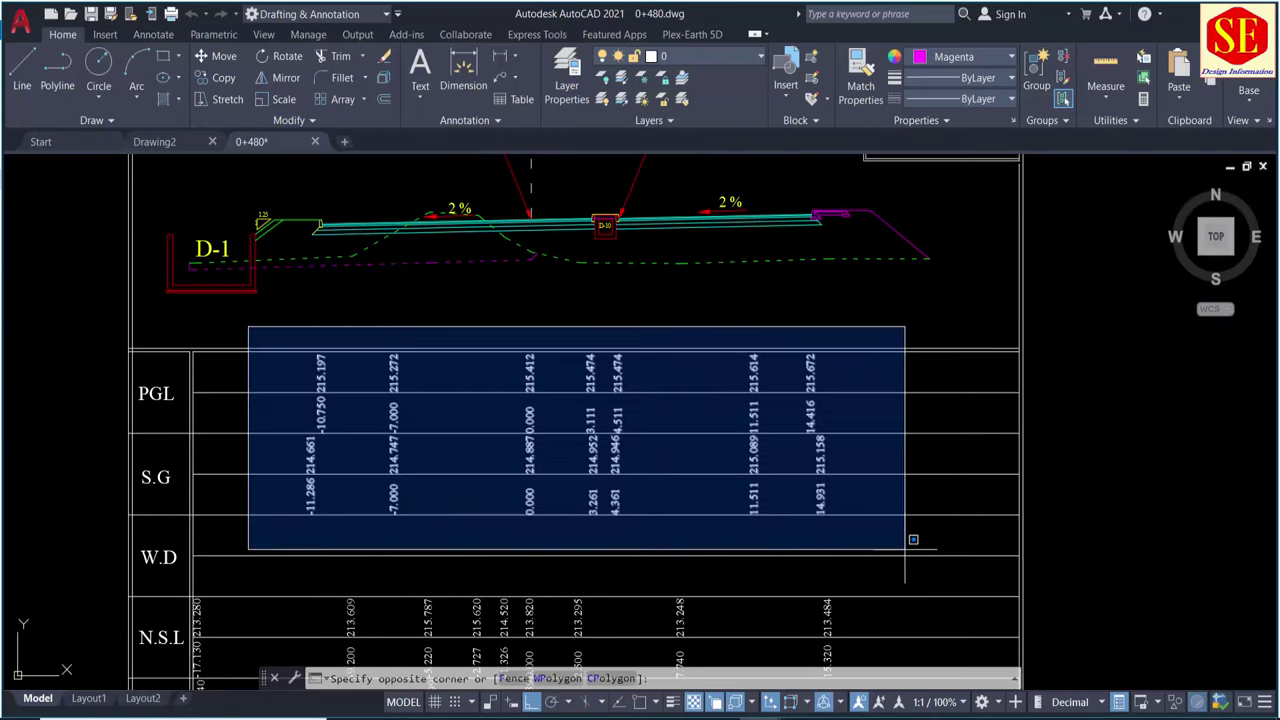
pyautogui.click(886, 543)
pyautogui.write('e')
pyautogui.press('Return')
# - Erase the N.S.L and Unsuitable values, keeping the leftmost column
pyautogui.moveTo(513, 542); pyautogui.dragTo(511, 329, button='middle')
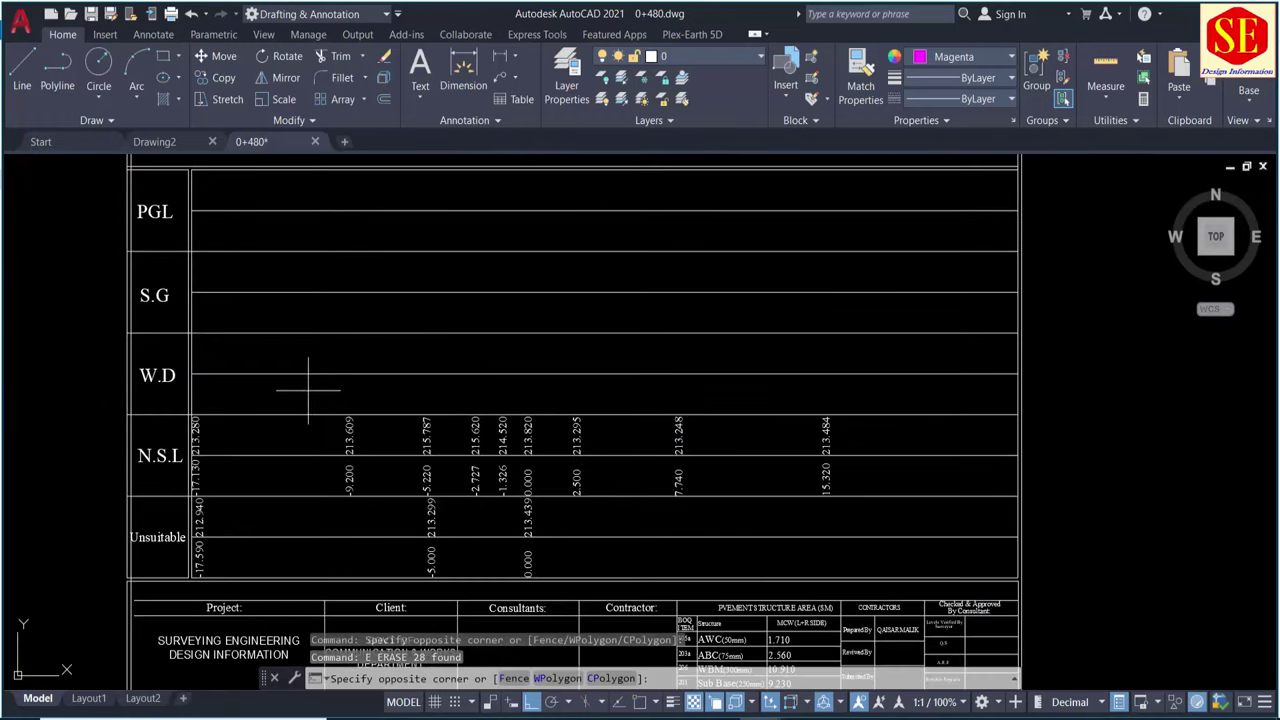
pyautogui.click(309, 390)
pyautogui.click(972, 568)
pyautogui.write('e')
pyautogui.press('Return')
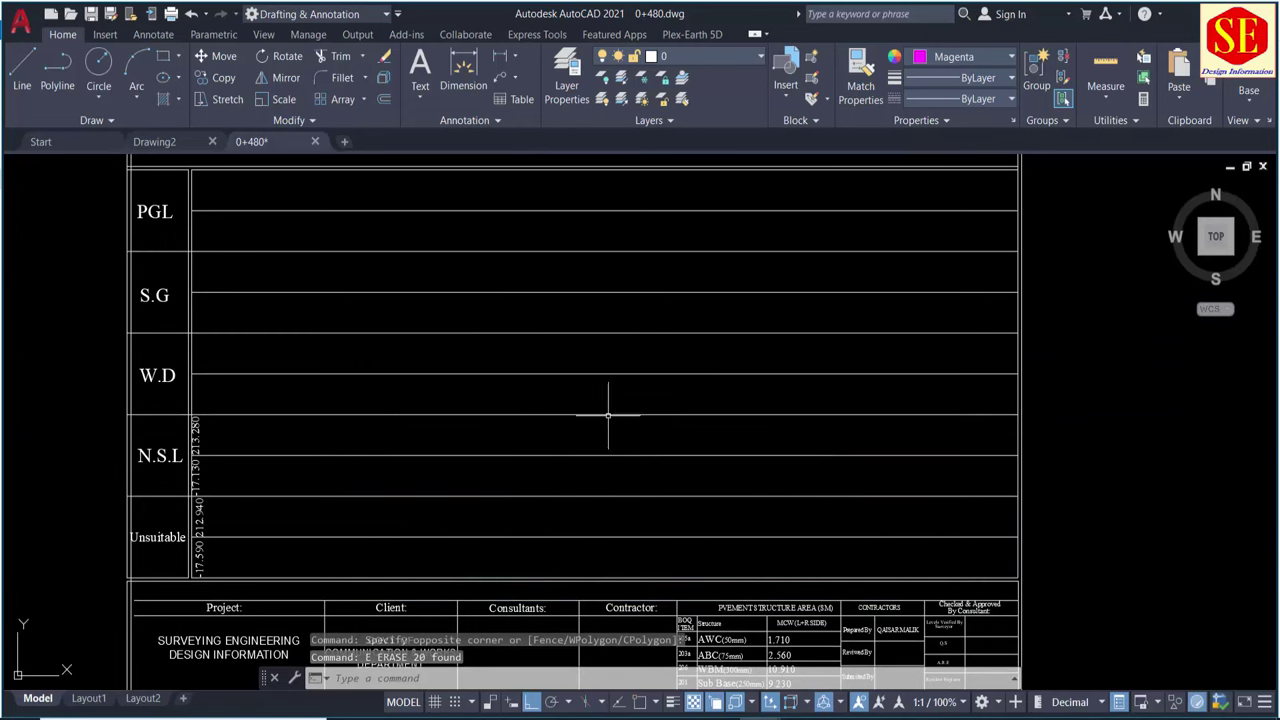
pyautogui.moveTo(608, 414); pyautogui.dragTo(614, 517, button='middle')
pyautogui.moveTo(408, 323); pyautogui.dragTo(394, 400, button='middle')
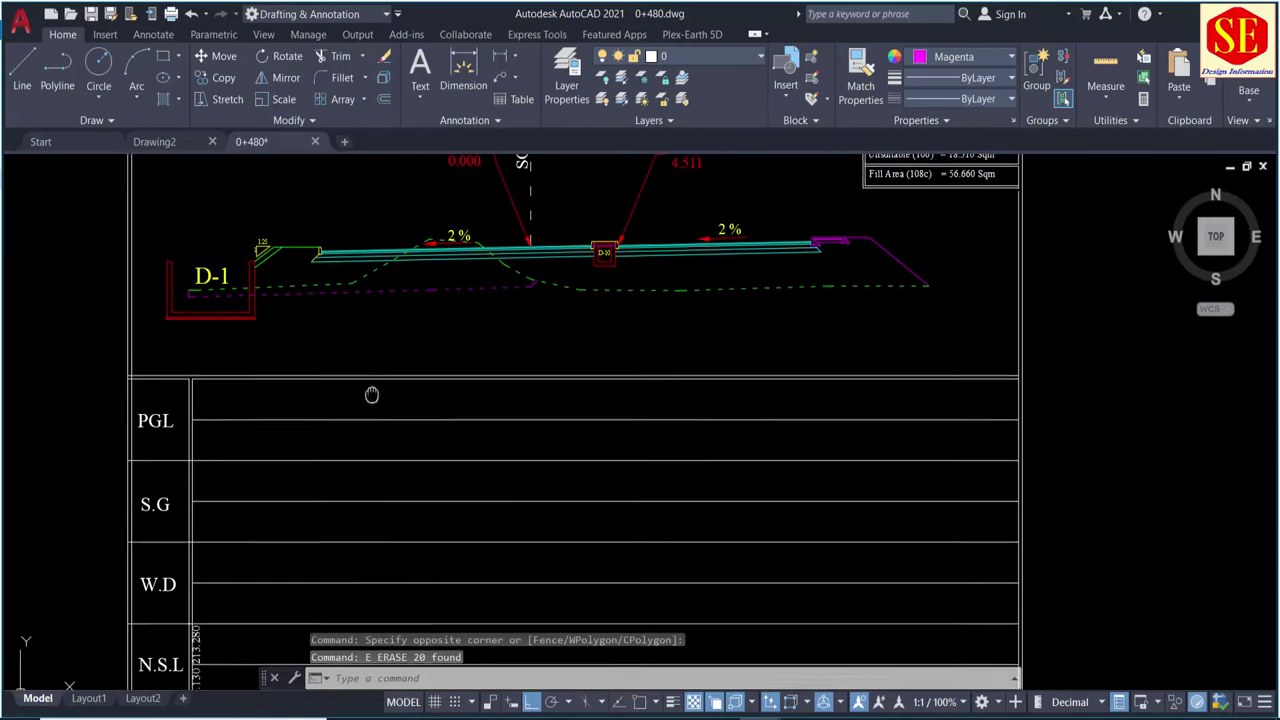
pyautogui.scroll(2, 380, 420)
pyautogui.scroll(2, 355, 313)
pyautogui.scroll(3, 355, 313)
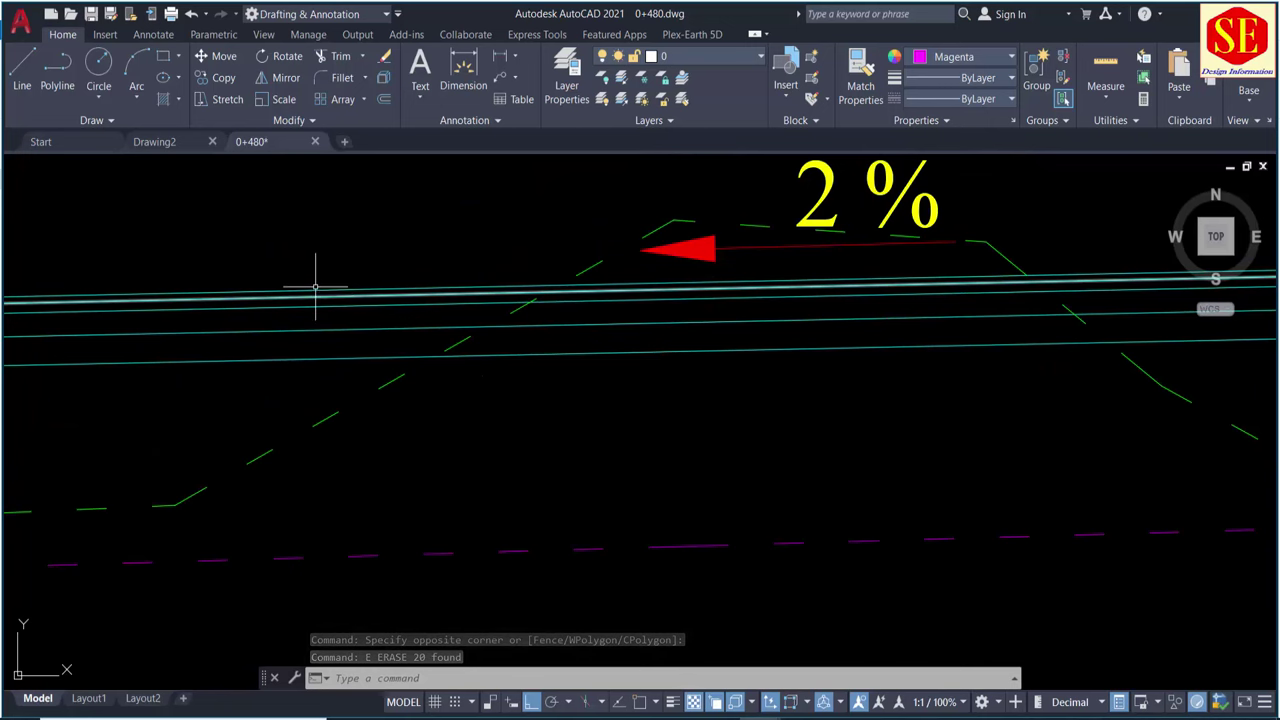
pyautogui.click(308, 281)
pyautogui.click(300, 288)
pyautogui.scroll(-2, 423, 300)
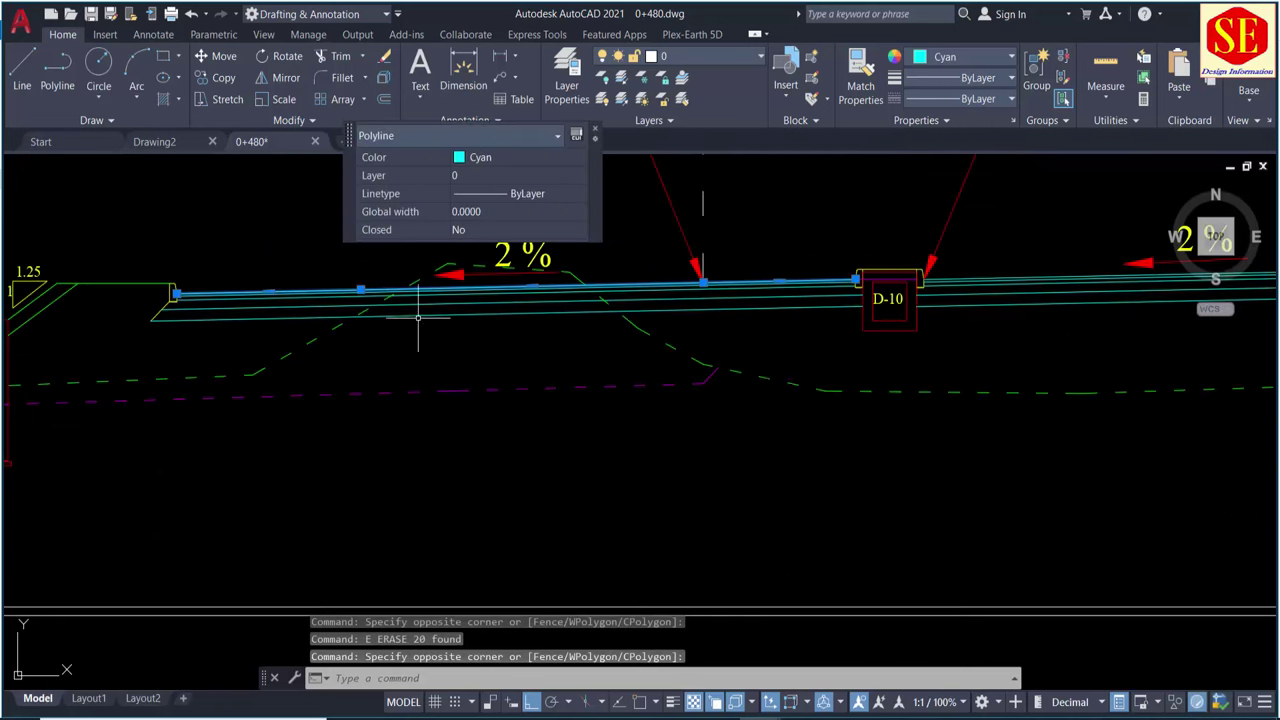
pyautogui.scroll(3, 686, 338)
pyautogui.click(664, 338)
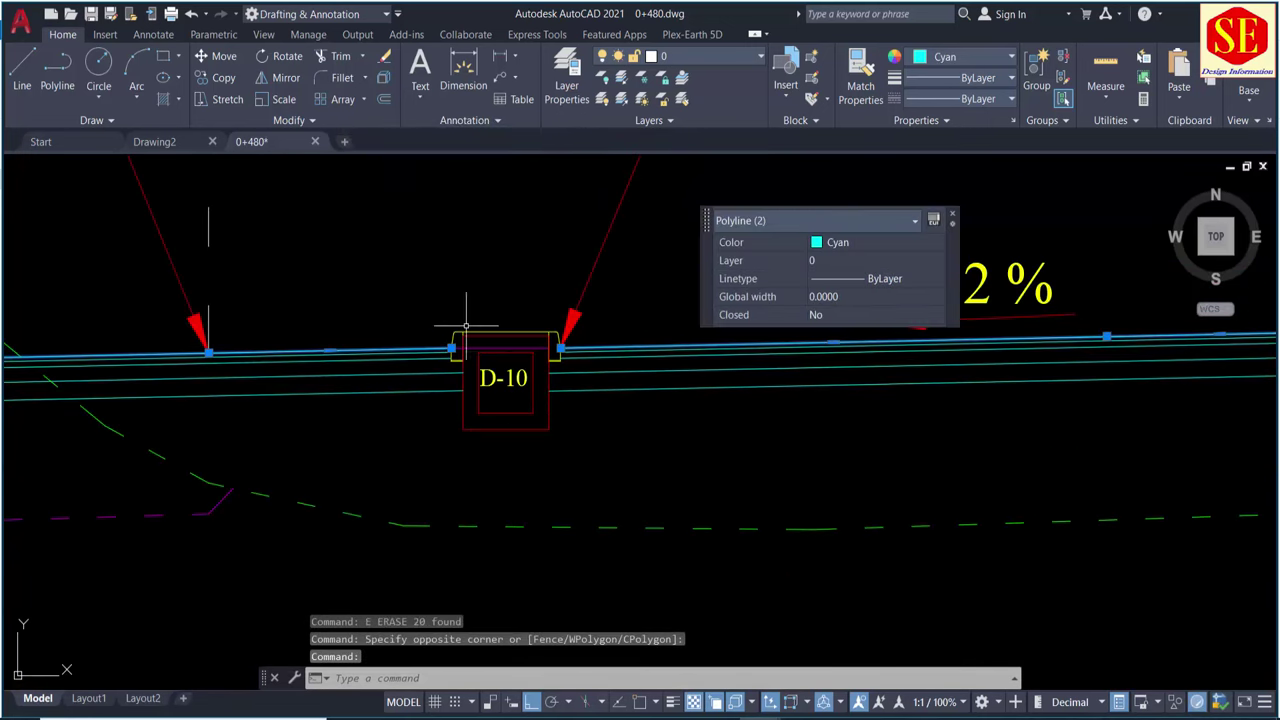
pyautogui.moveTo(302, 341); pyautogui.dragTo(629, 380, button='middle')
pyautogui.press('Escape')
pyautogui.scroll(-3, 371, 437)
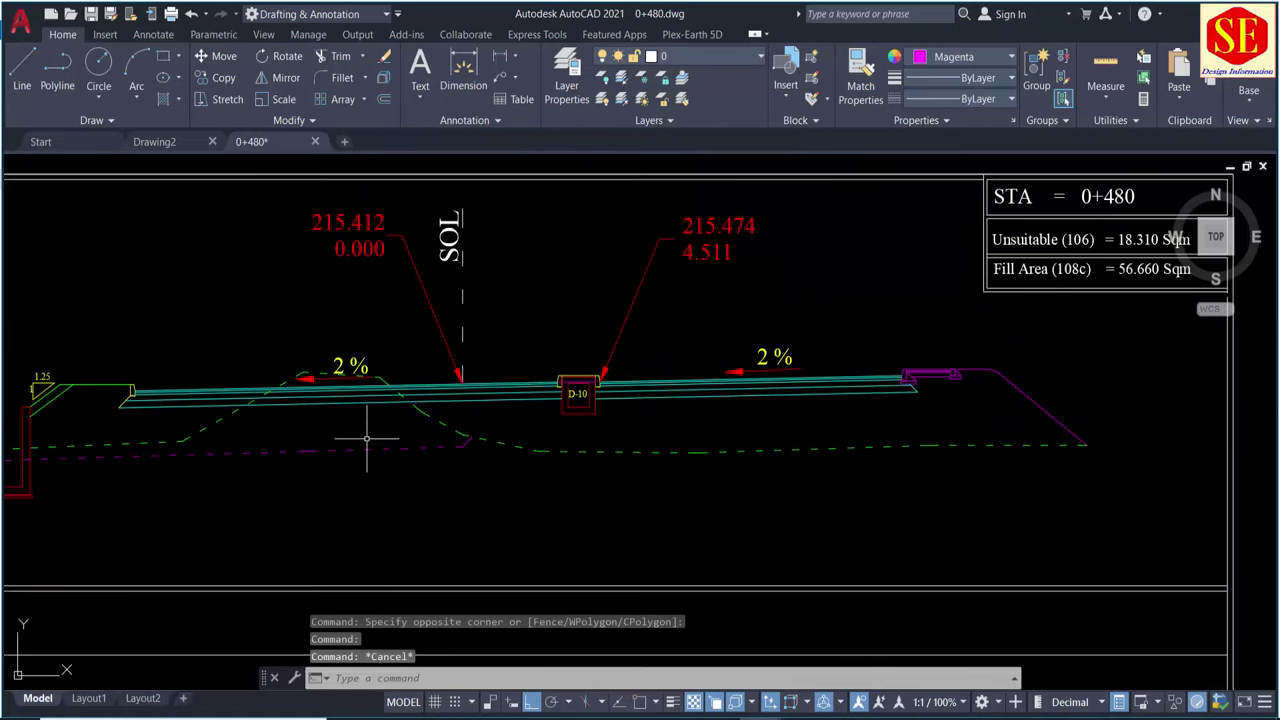
pyautogui.scroll(2, 392, 417)
# - Run PR on the road polyline with PGL-row basepoints, placing eight offset and level labels
pyautogui.write('P')
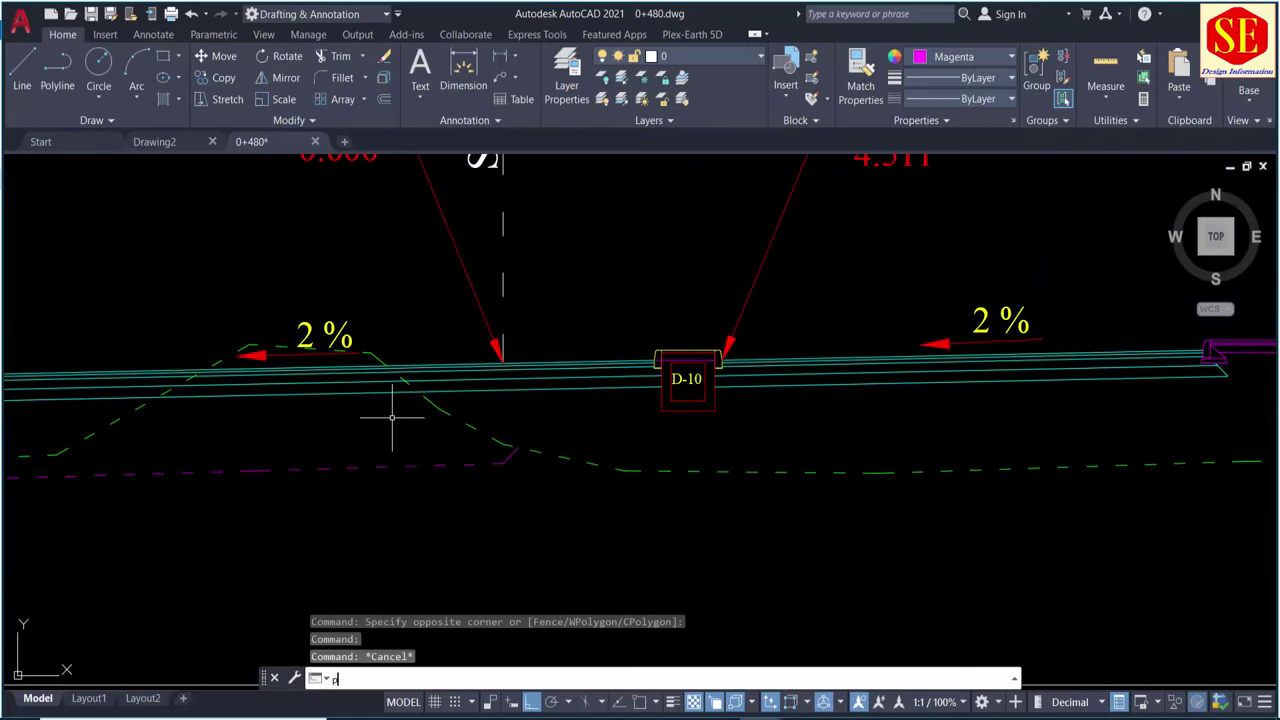
pyautogui.write('R')
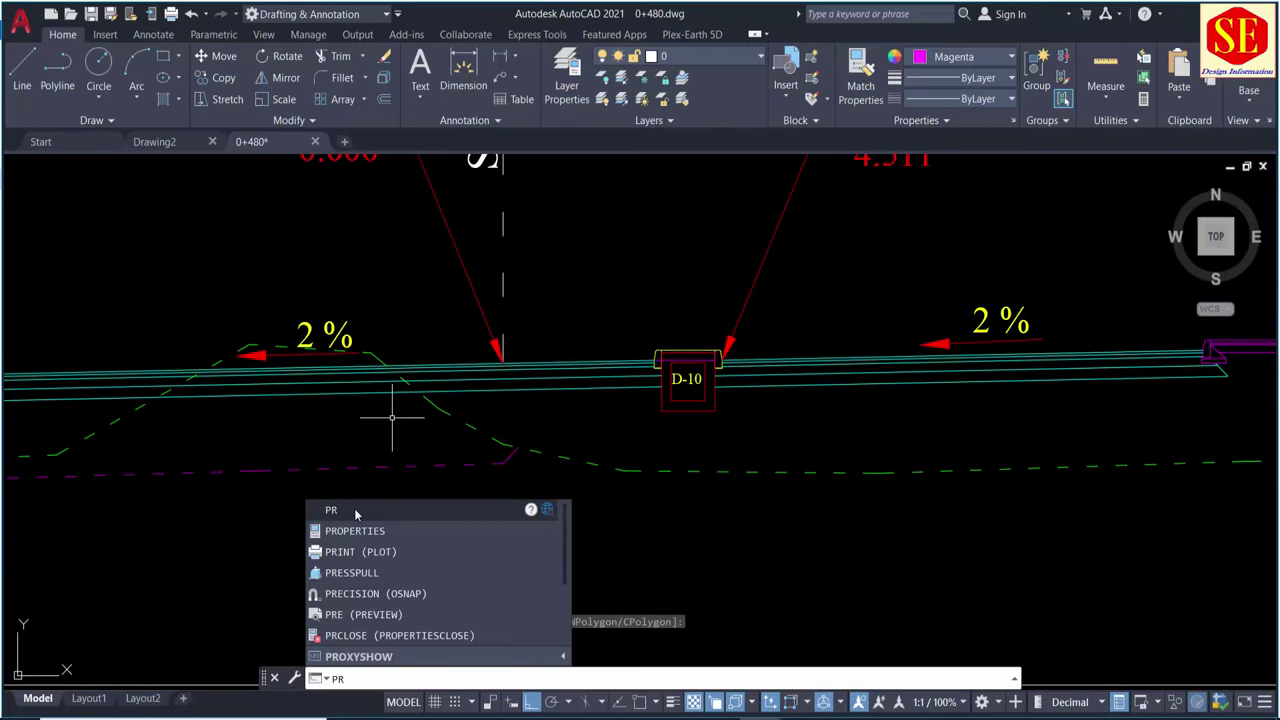
pyautogui.press('Return')
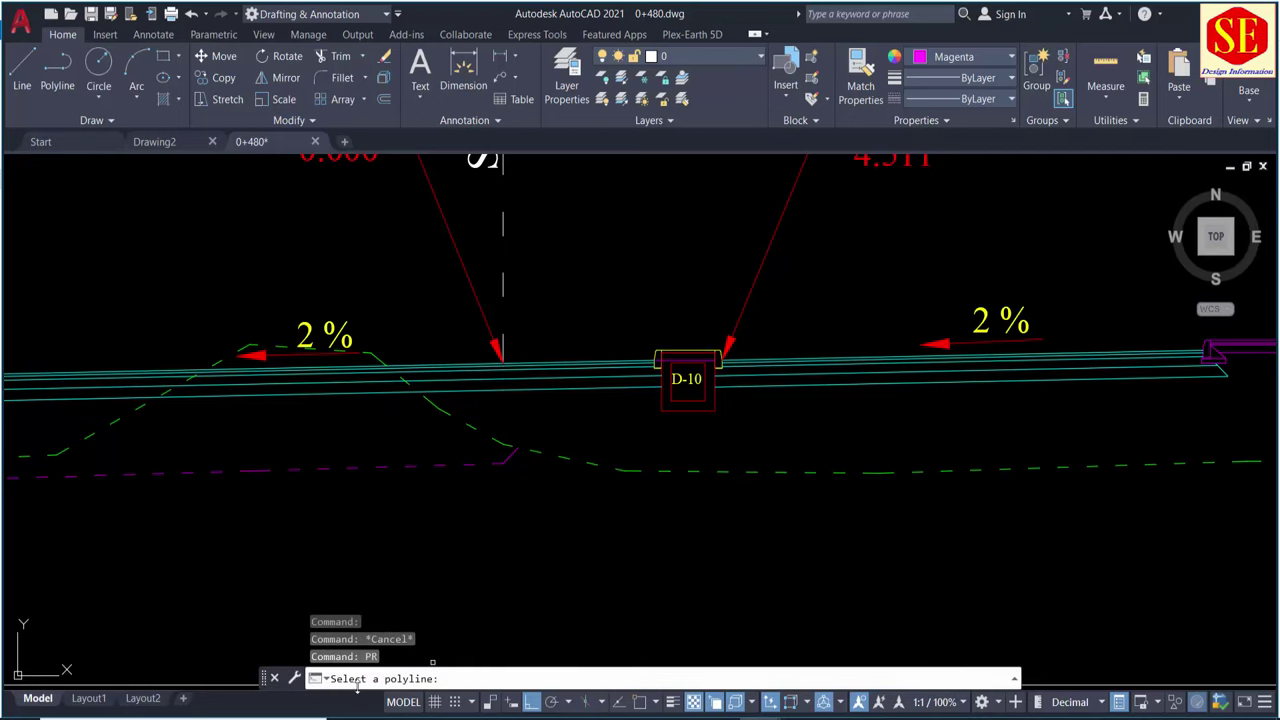
pyautogui.scroll(4, 560, 355)
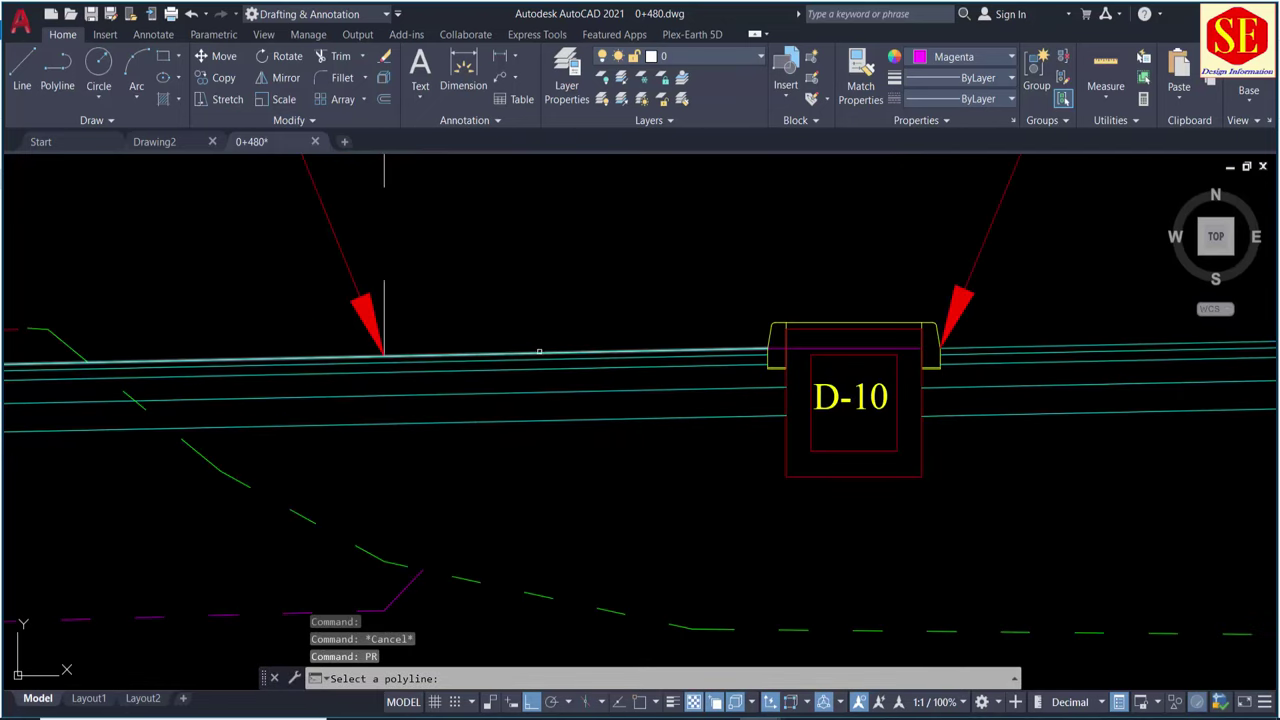
pyautogui.click(536, 352)
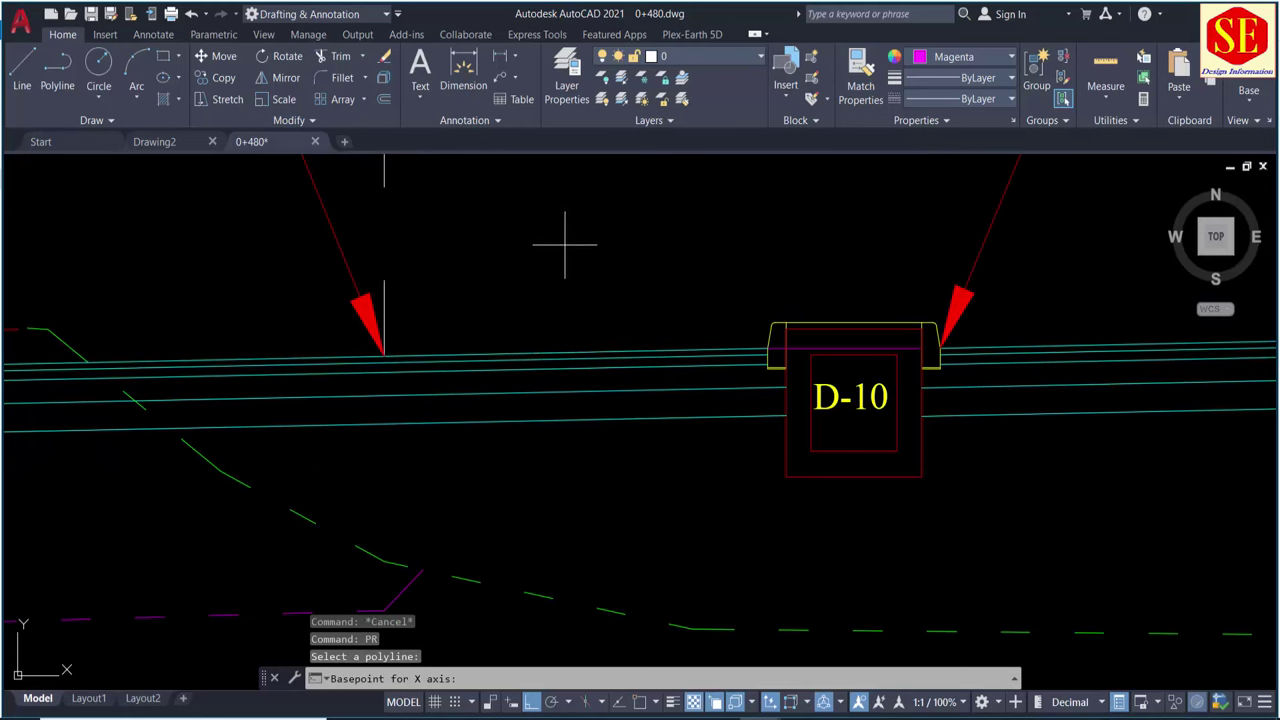
pyautogui.scroll(-6, 570, 243)
pyautogui.scroll(-2, 568, 241)
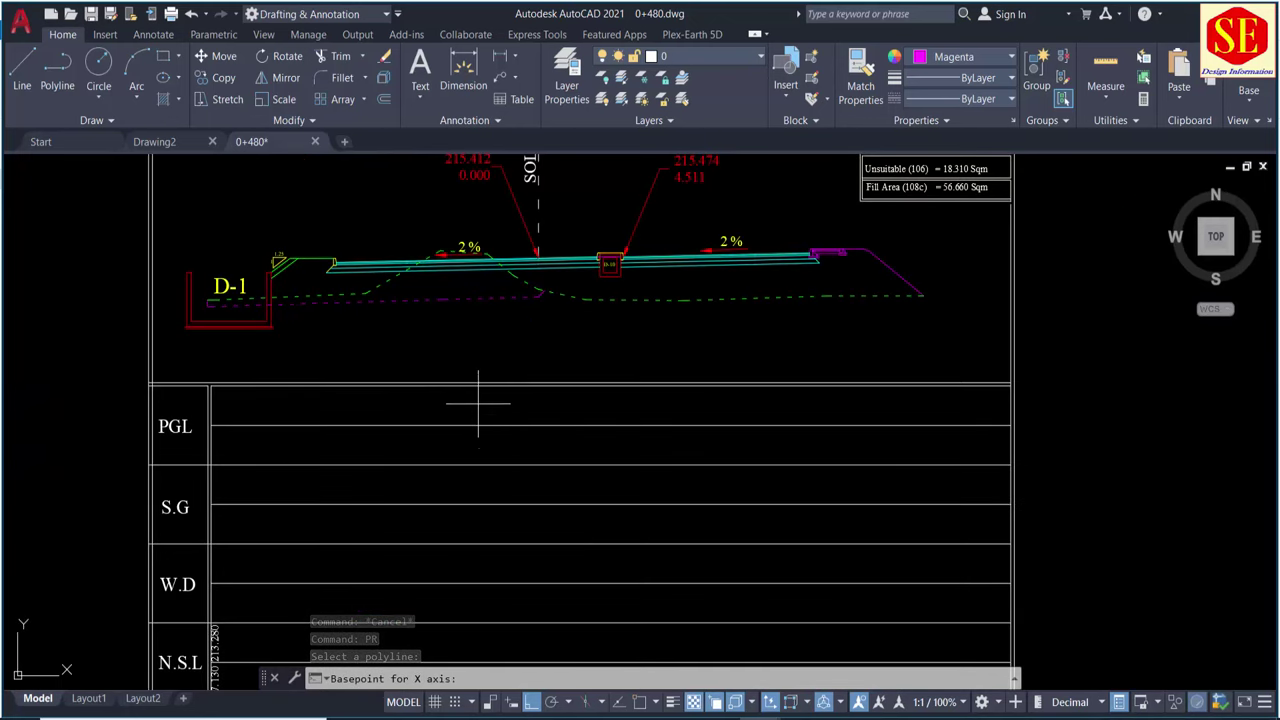
pyautogui.click(464, 408)
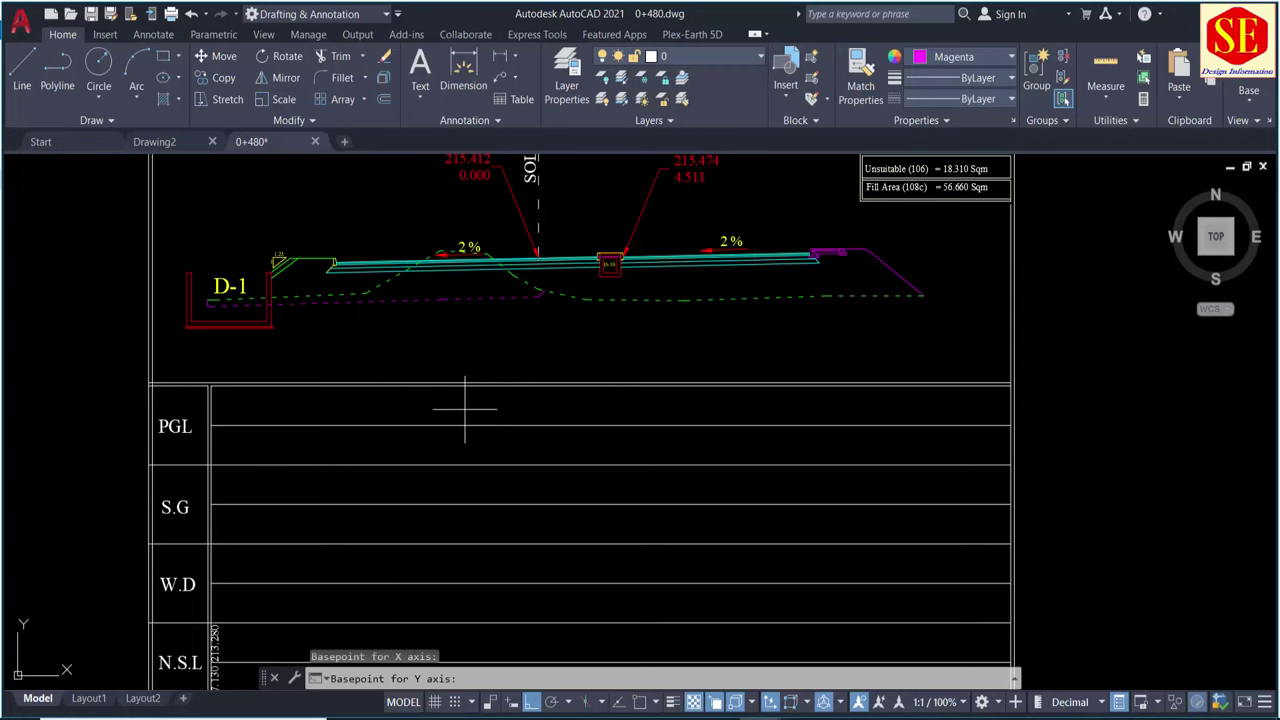
pyautogui.click(471, 440)
pyautogui.scroll(5, 500, 420)
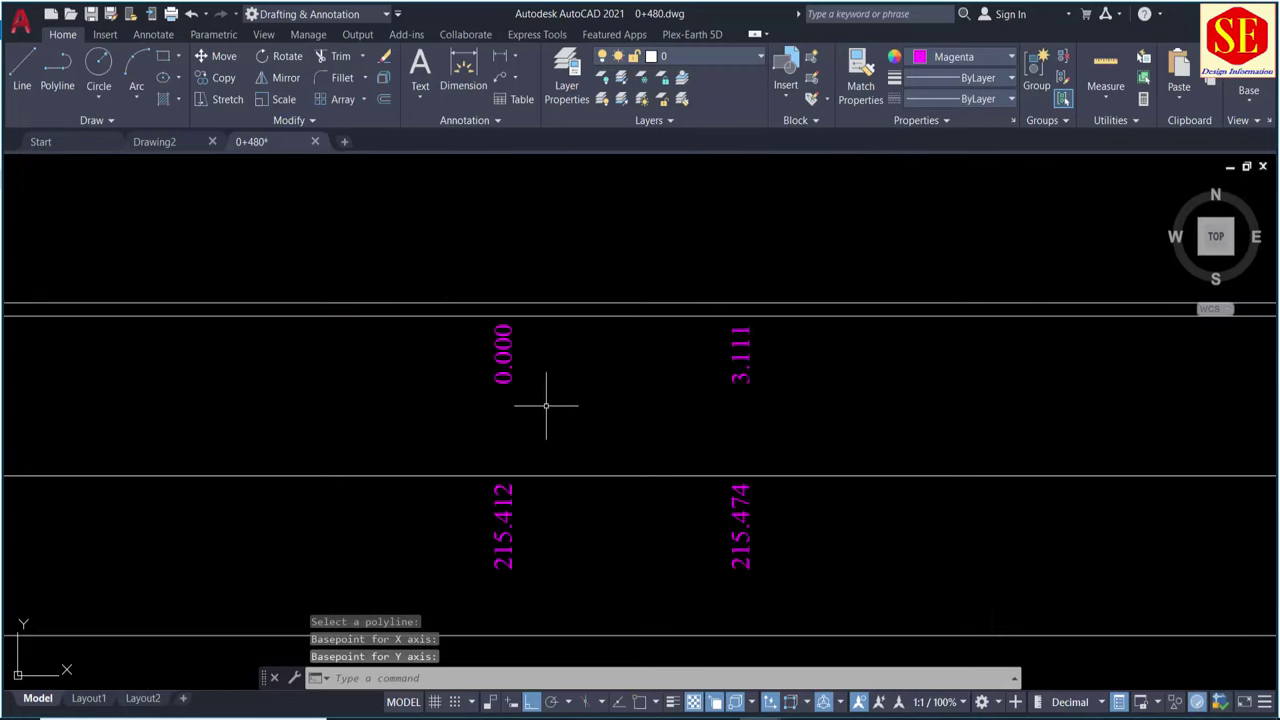
pyautogui.moveTo(426, 409); pyautogui.dragTo(313, 390, button='middle')
pyautogui.scroll(-2, 531, 351)
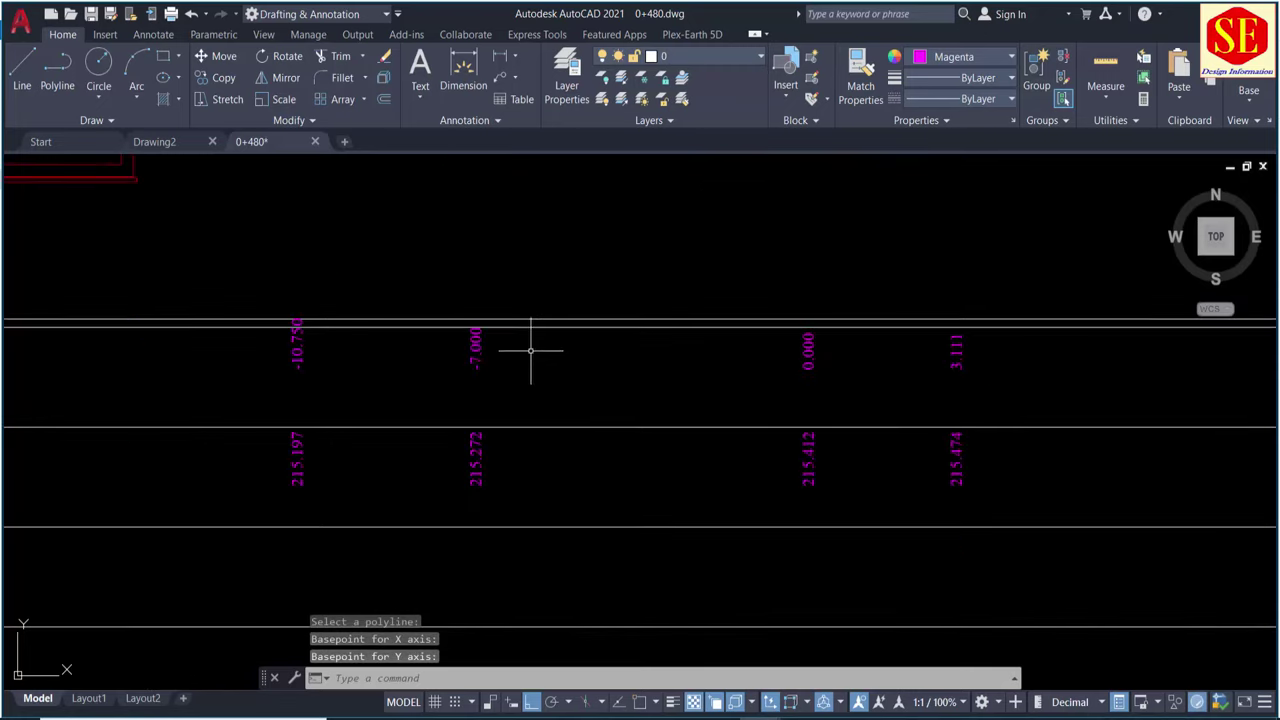
pyautogui.moveTo(371, 523)
pyautogui.mouseDown(button='middle')
pyautogui.moveTo(798, 486)
pyautogui.moveTo(266, 423)
pyautogui.mouseUp(button='middle')
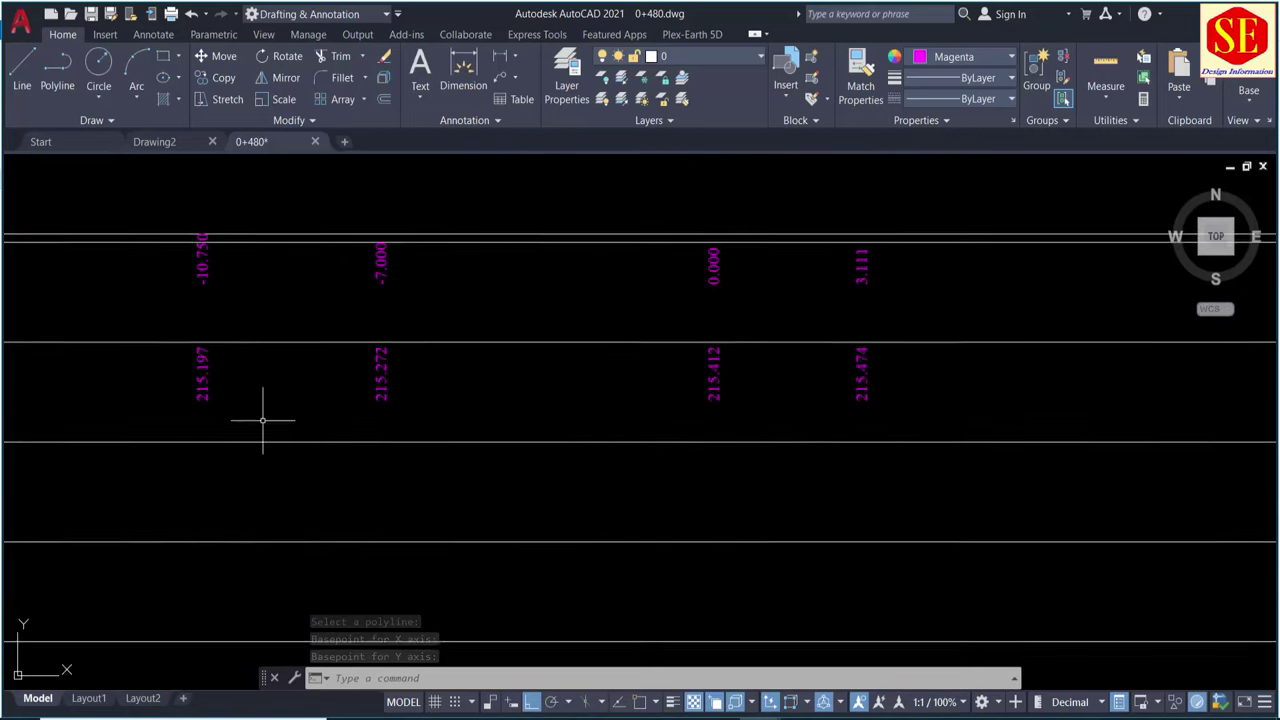
pyautogui.scroll(-3, 329, 357)
pyautogui.click(291, 296)
# - Erase the eight PR labels just created
pyautogui.click(657, 409)
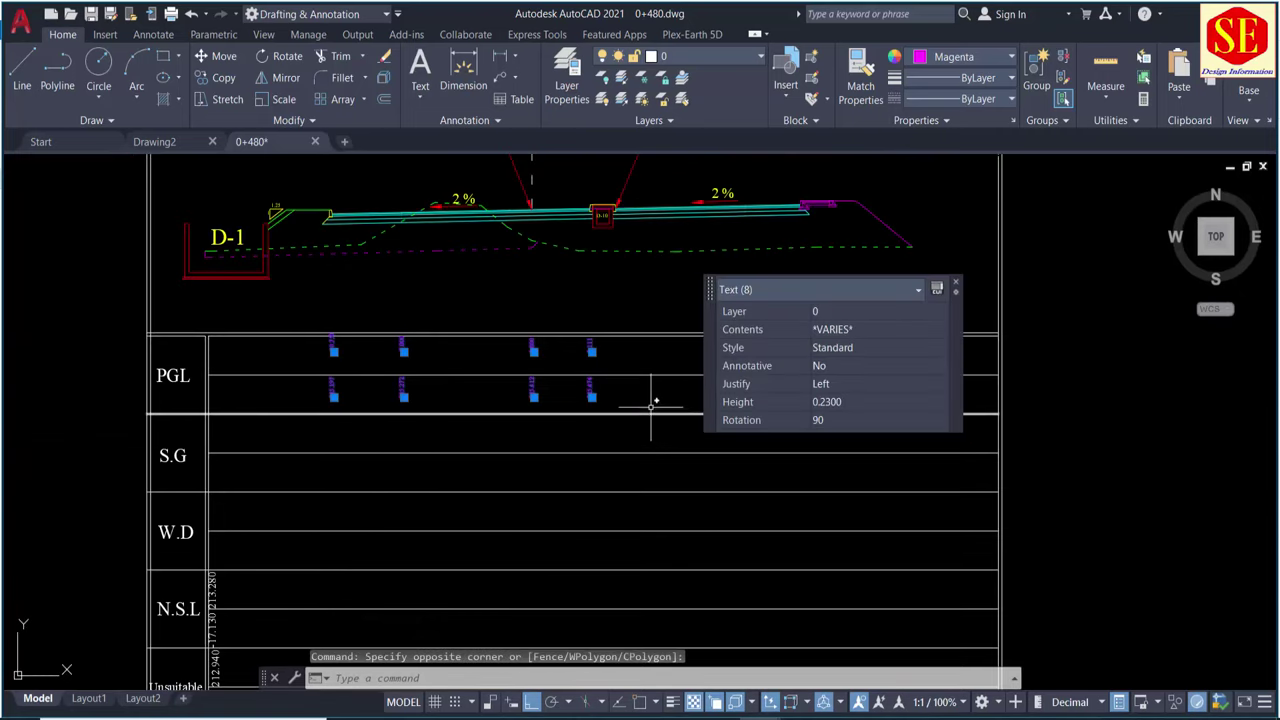
pyautogui.write('e')
pyautogui.press('Return')
pyautogui.scroll(3, 456, 200)
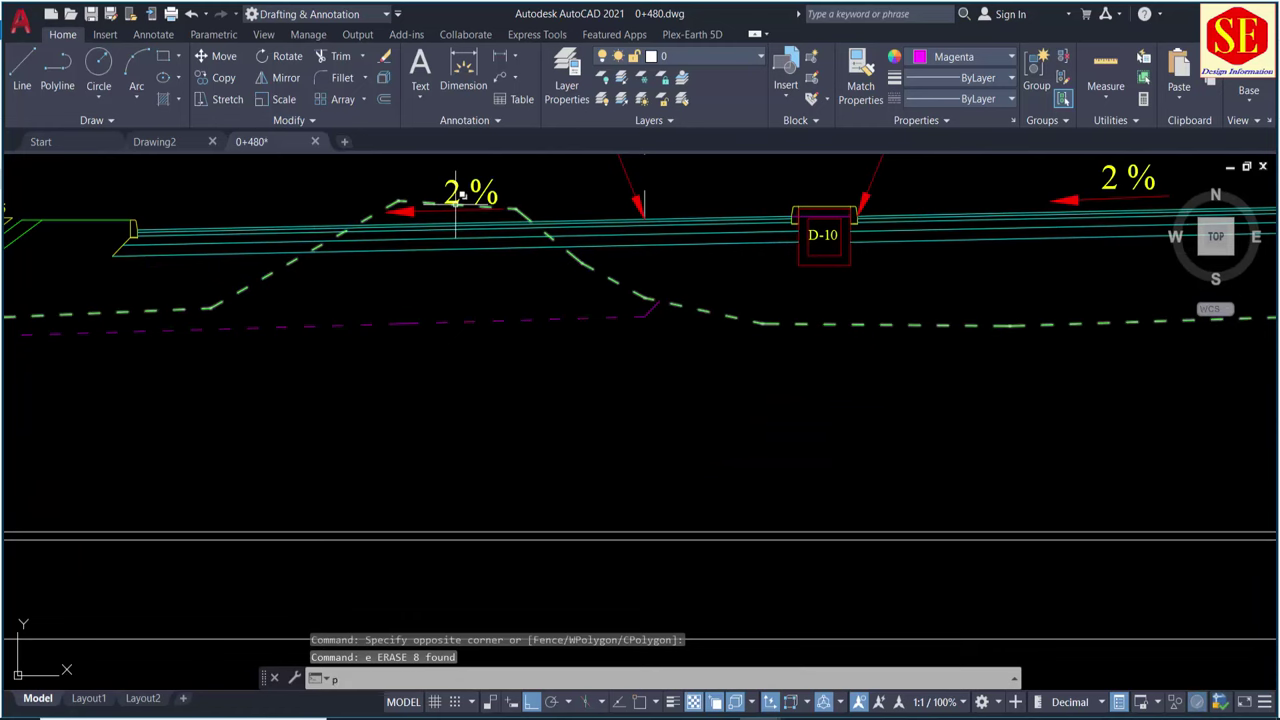
# - Rerun PR on the road polyline with new X and Y basepoints in the PGL rows
pyautogui.write('PR')
pyautogui.press('Return')
pyautogui.scroll(2, 285, 205)
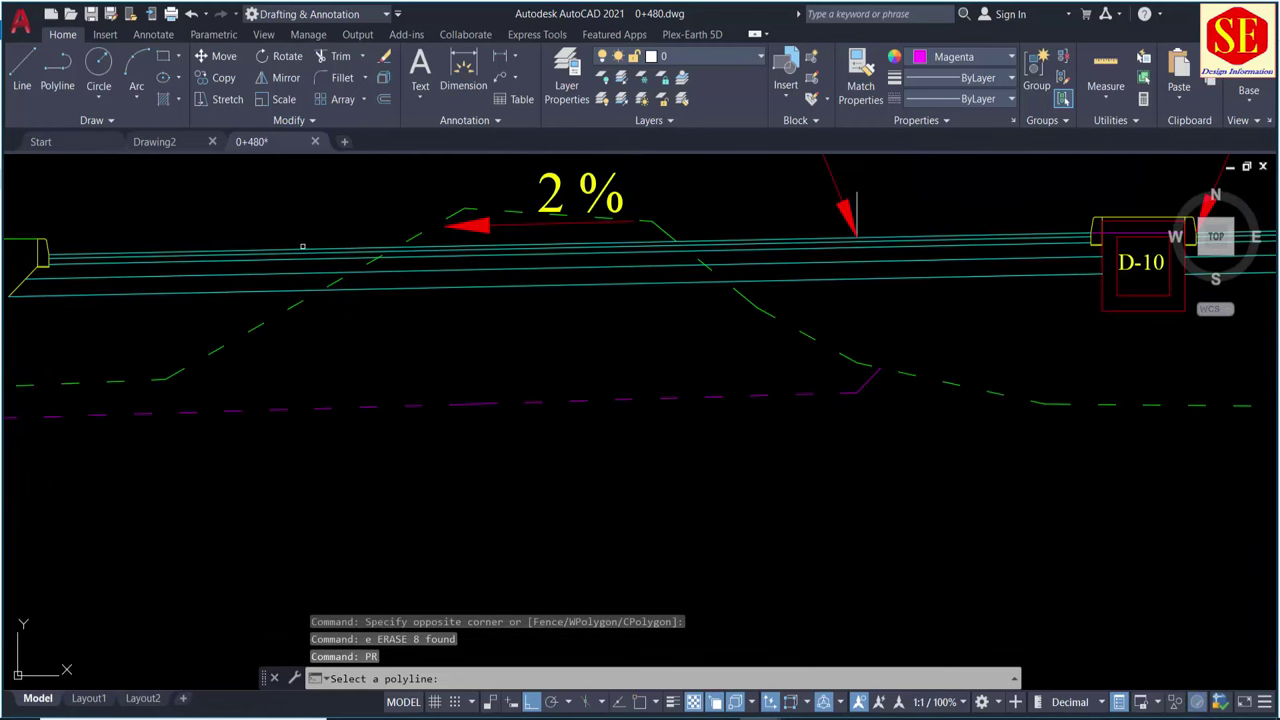
pyautogui.click(304, 244)
pyautogui.scroll(-3, 311, 228)
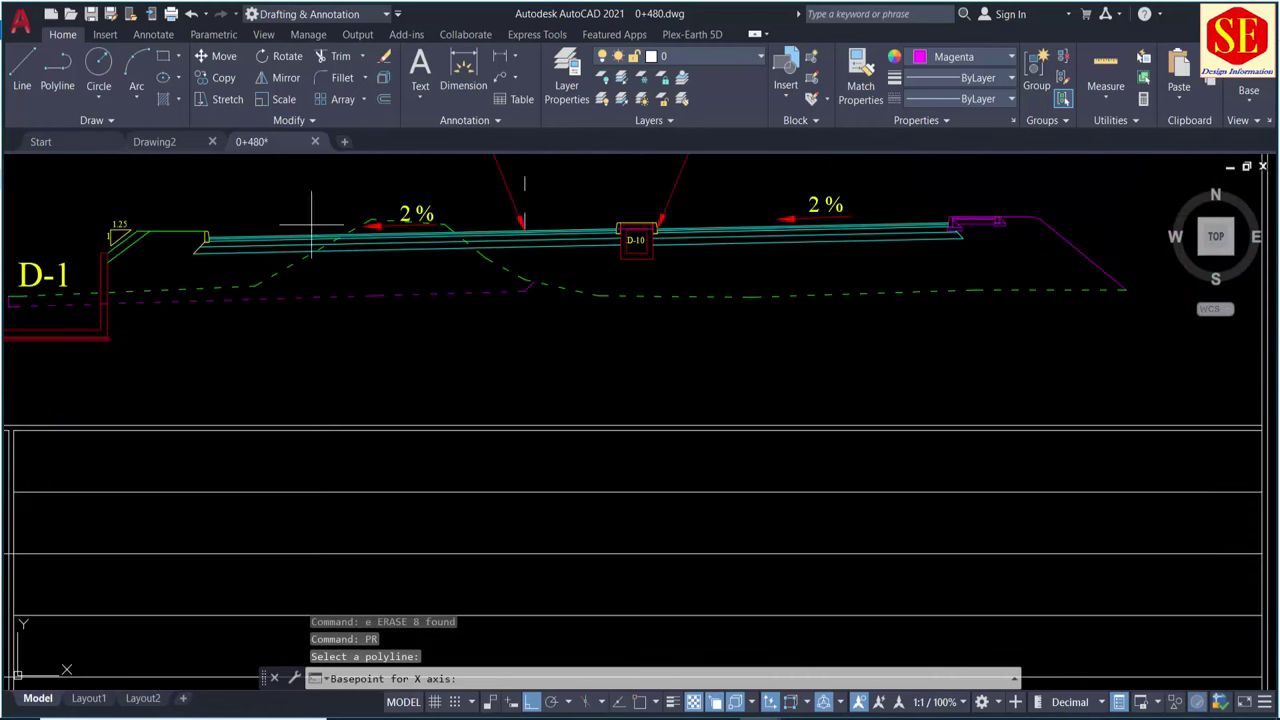
pyautogui.moveTo(311, 534); pyautogui.dragTo(406, 424, button='middle')
pyautogui.click(388, 424)
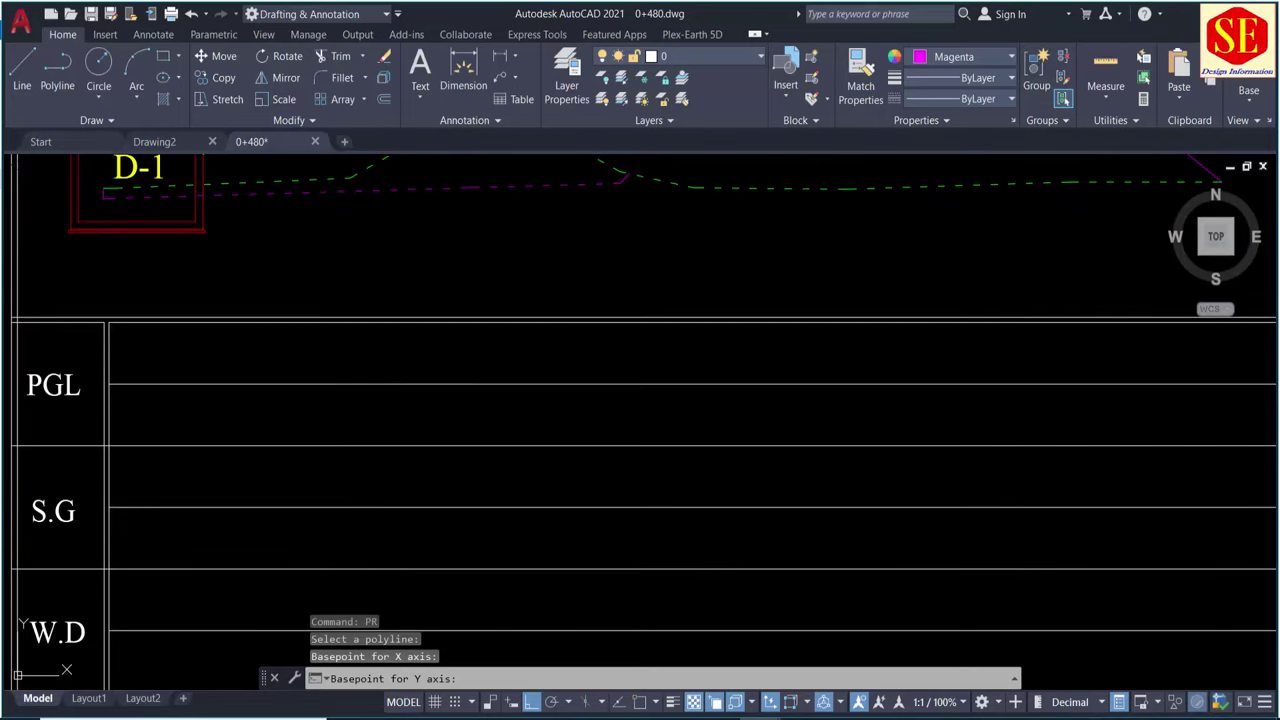
pyautogui.click(371, 357)
pyautogui.scroll(2, 403, 355)
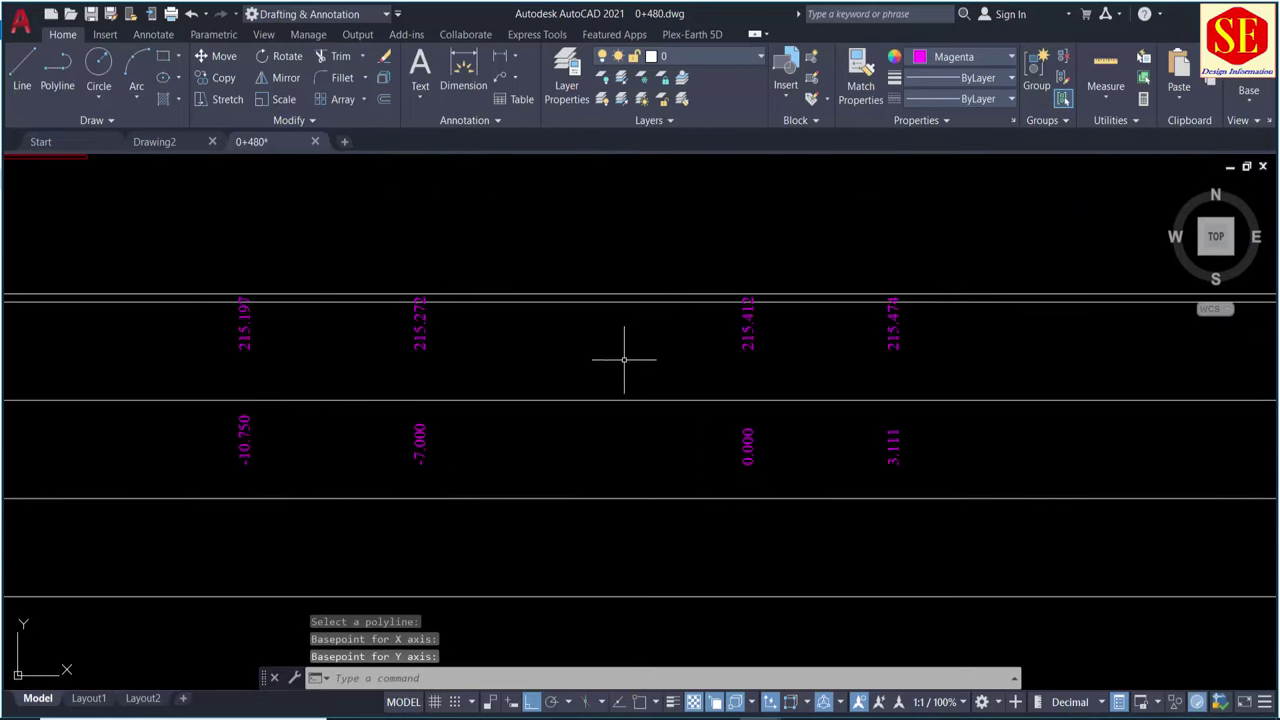
pyautogui.moveTo(777, 500); pyautogui.dragTo(246, 494, button='middle')
pyautogui.scroll(-5, 180, 370)
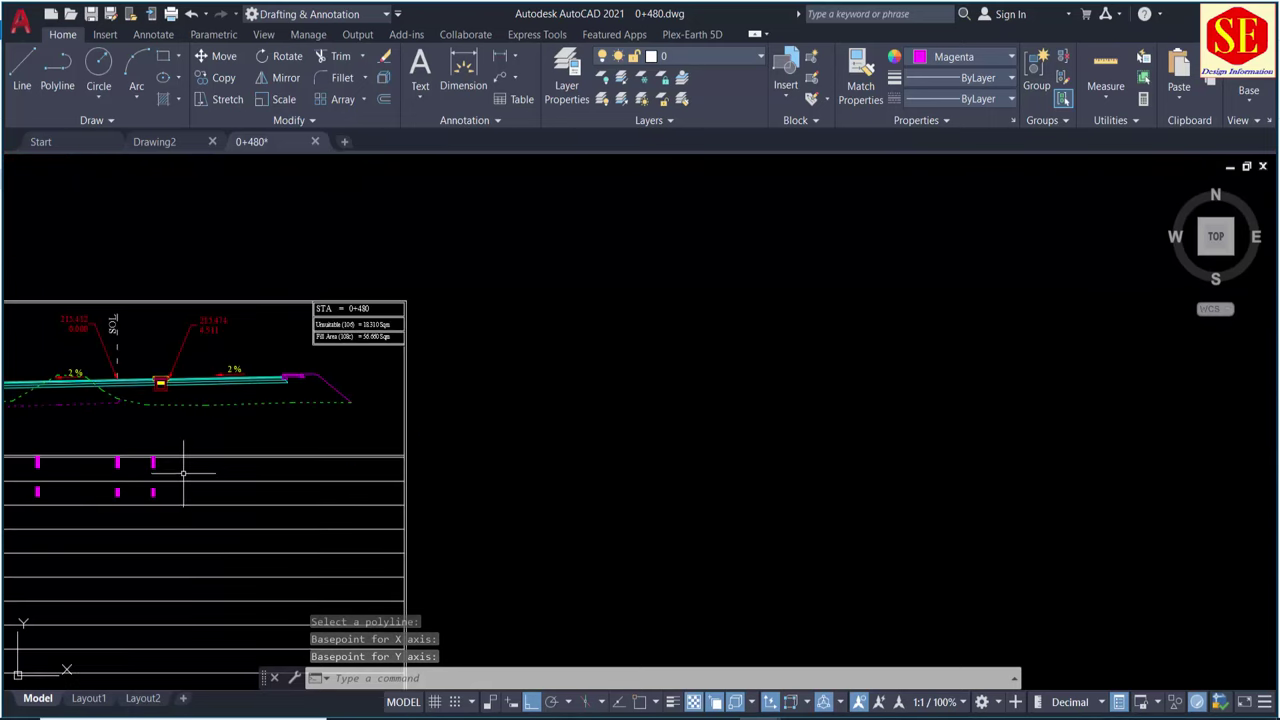
pyautogui.scroll(6, 189, 356)
# - Repeat PR on the right-hand road polyline, adding PGL labels from offset 4.511
pyautogui.press('Return')
pyautogui.scroll(4, 257, 443)
pyautogui.click(243, 486)
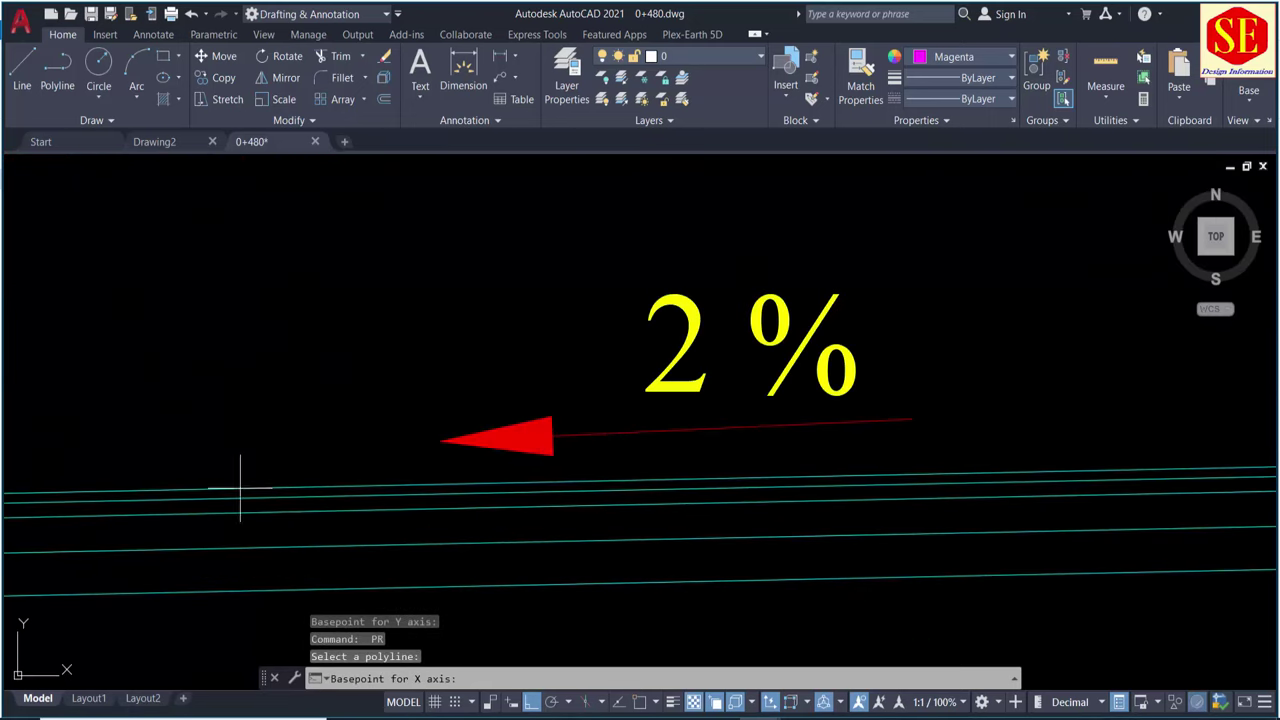
pyautogui.scroll(-8, 521, 301)
pyautogui.moveTo(479, 513); pyautogui.dragTo(501, 415, button='middle')
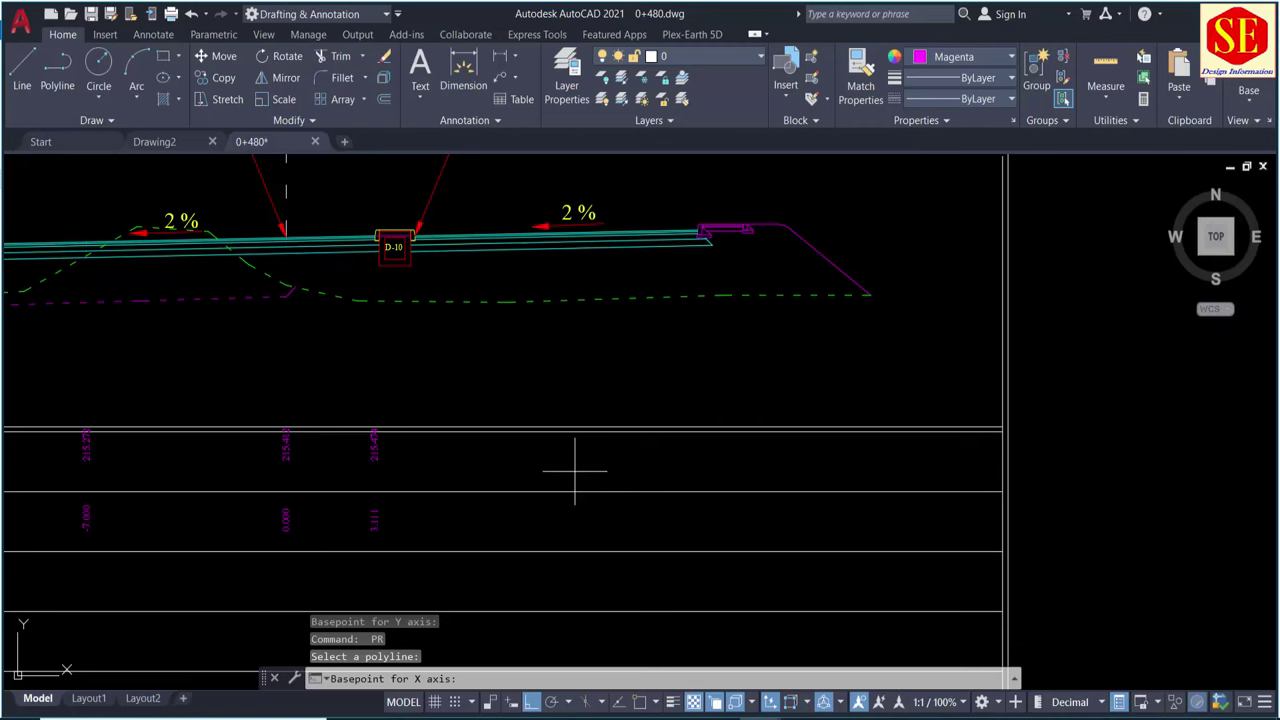
pyautogui.click(577, 524)
pyautogui.click(572, 459)
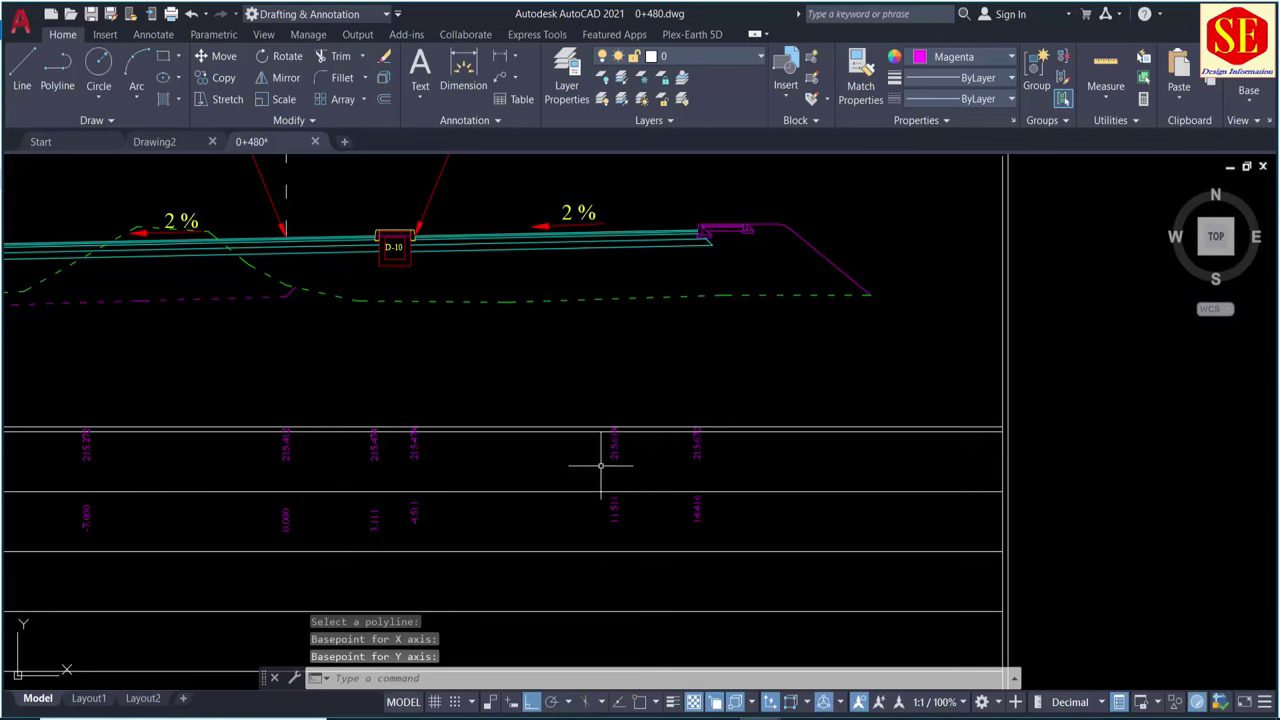
pyautogui.scroll(-2, 674, 391)
pyautogui.scroll(-1, 665, 346)
pyautogui.scroll(4, 483, 243)
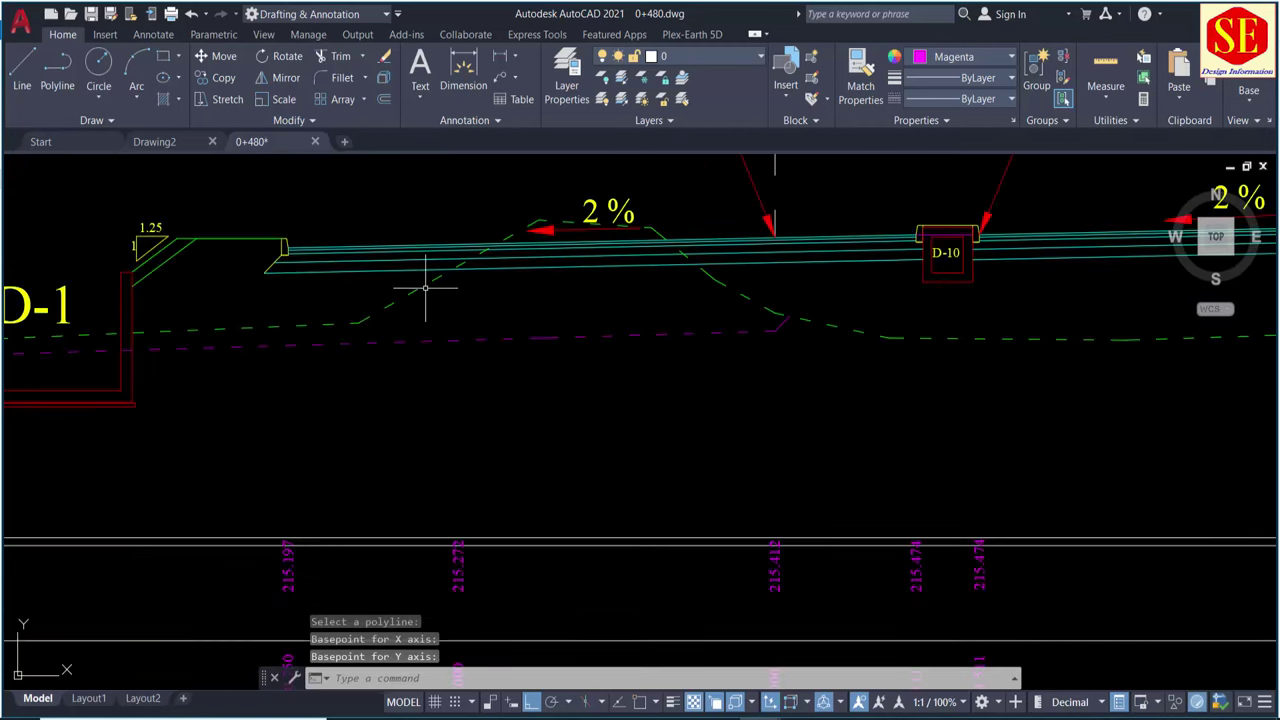
pyautogui.click(414, 288)
pyautogui.scroll(-2, 680, 343)
# - Begin PR on the green dashed ground line, then cancel it
pyautogui.press('Escape')
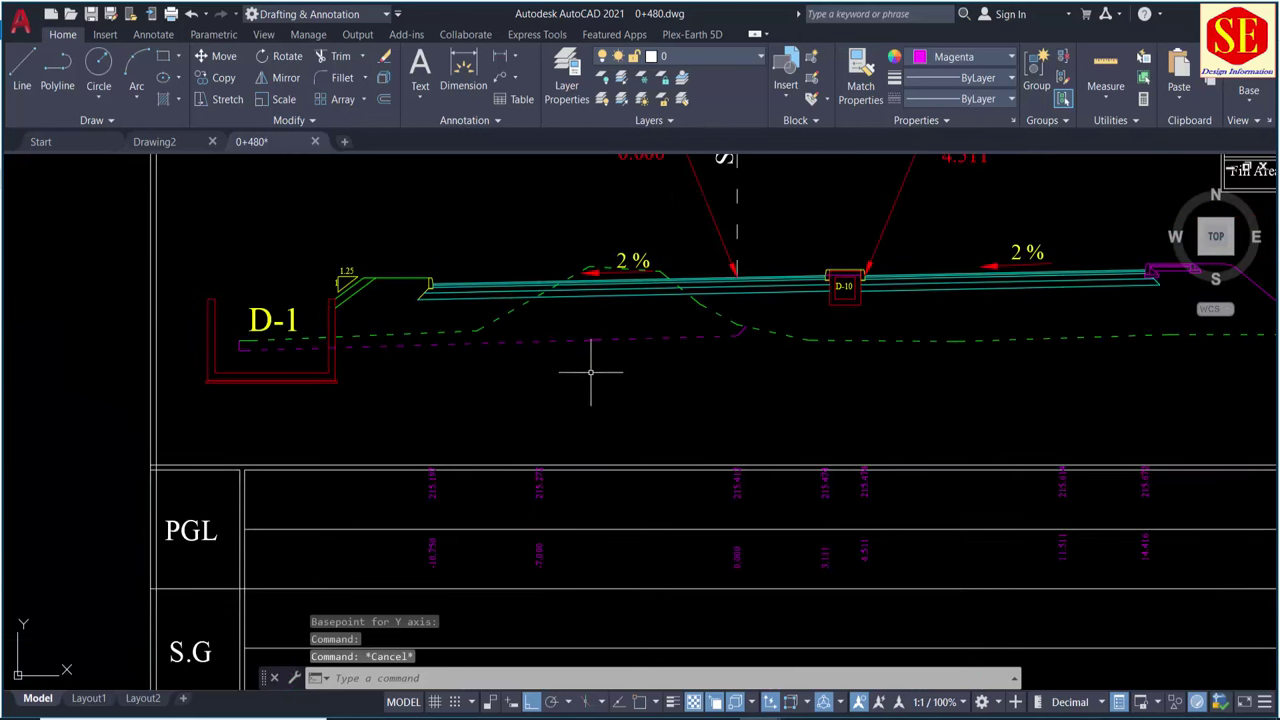
pyautogui.write('PR')
pyautogui.press('Return')
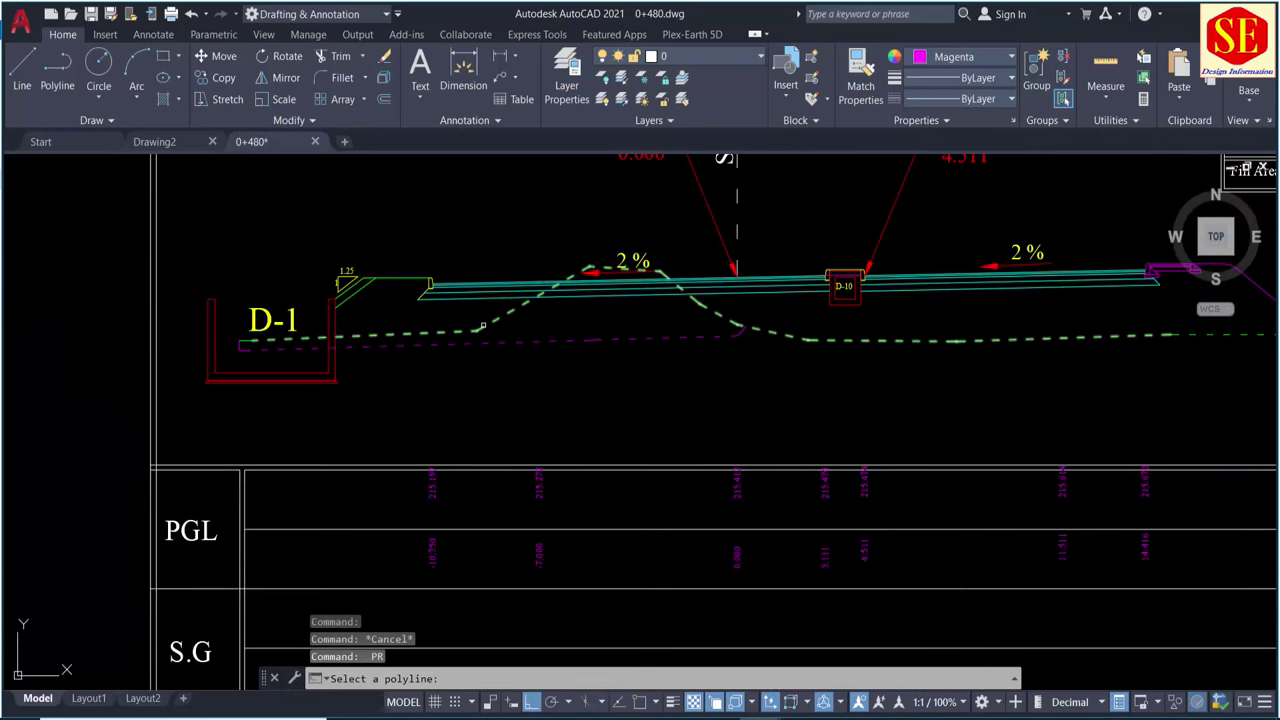
pyautogui.click(483, 326)
pyautogui.scroll(-4, 479, 295)
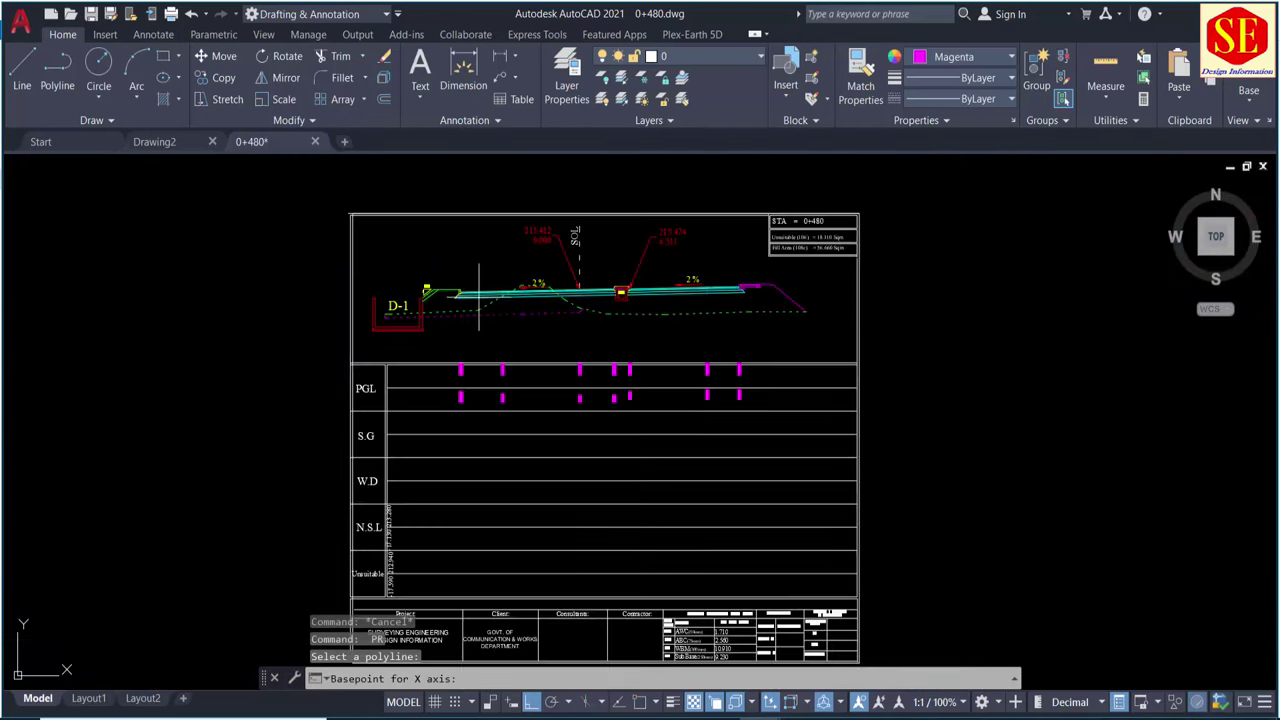
pyautogui.scroll(4, 386, 560)
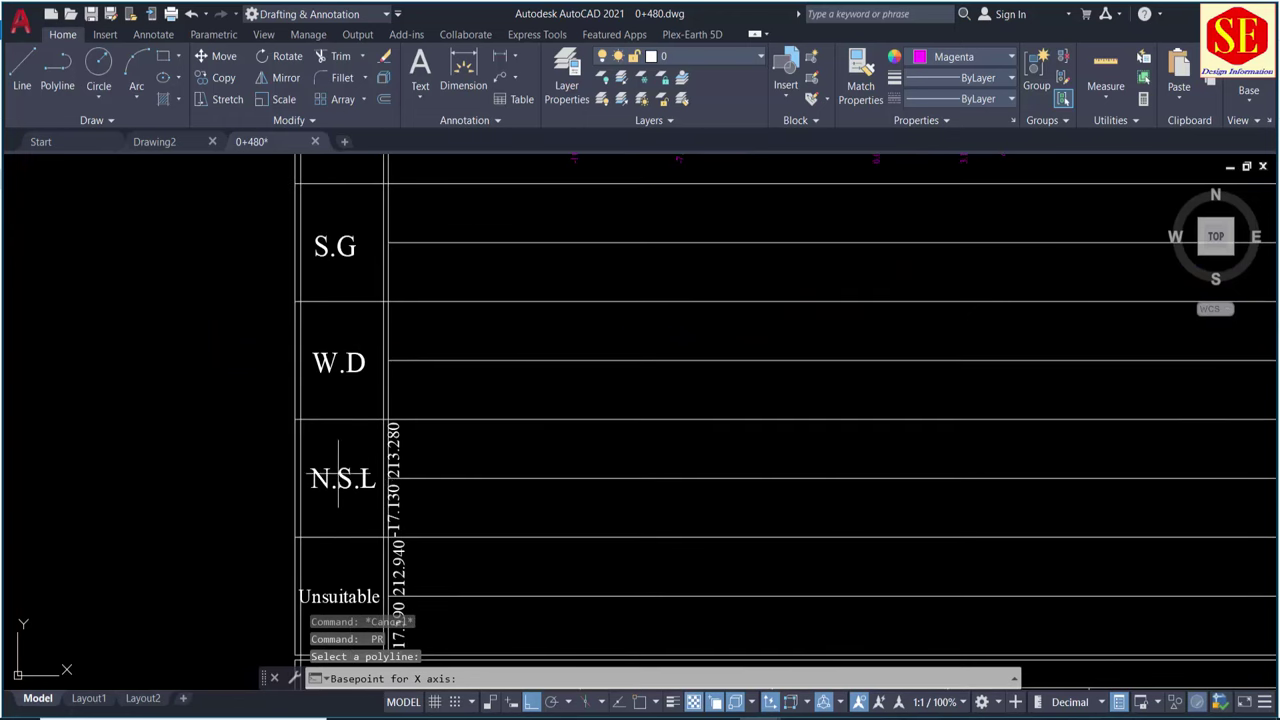
pyautogui.moveTo(443, 509); pyautogui.dragTo(465, 393, button='middle')
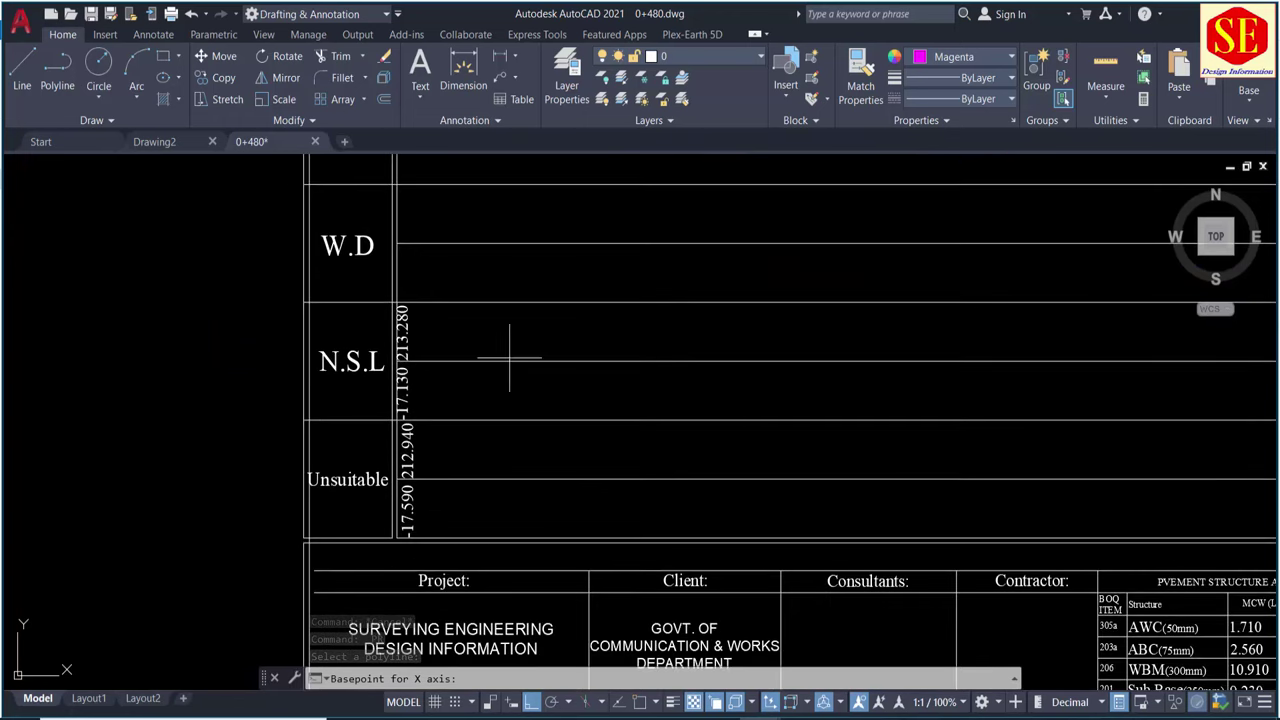
pyautogui.press('Escape')
# - Erase the four old vertical N.S.L texts
pyautogui.click(362, 280)
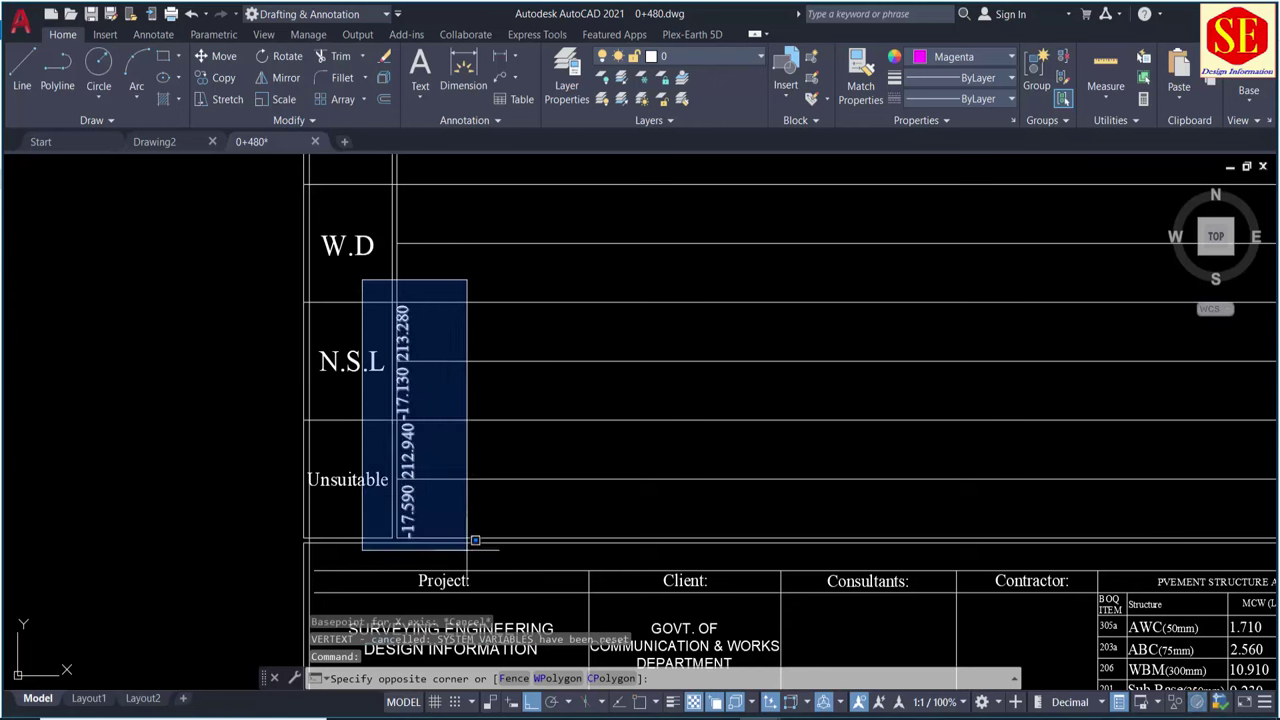
pyautogui.click(475, 540)
pyautogui.write('e')
pyautogui.press('Return')
pyautogui.scroll(-1, 354, 554)
pyautogui.scroll(-3, 355, 488)
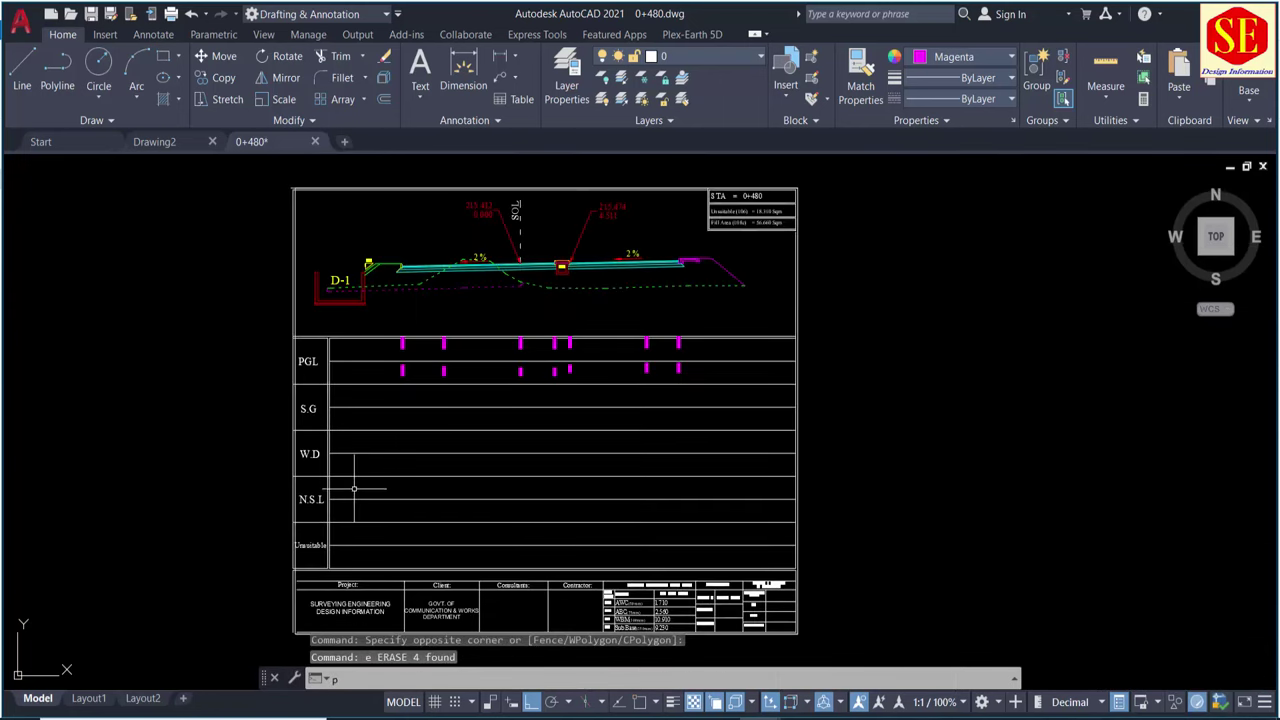
# - Run PR on the ground line, labelling N.S.L offsets and levels from -17.130/213.260
pyautogui.write('pr')
pyautogui.press('Return')
pyautogui.scroll(4, 408, 312)
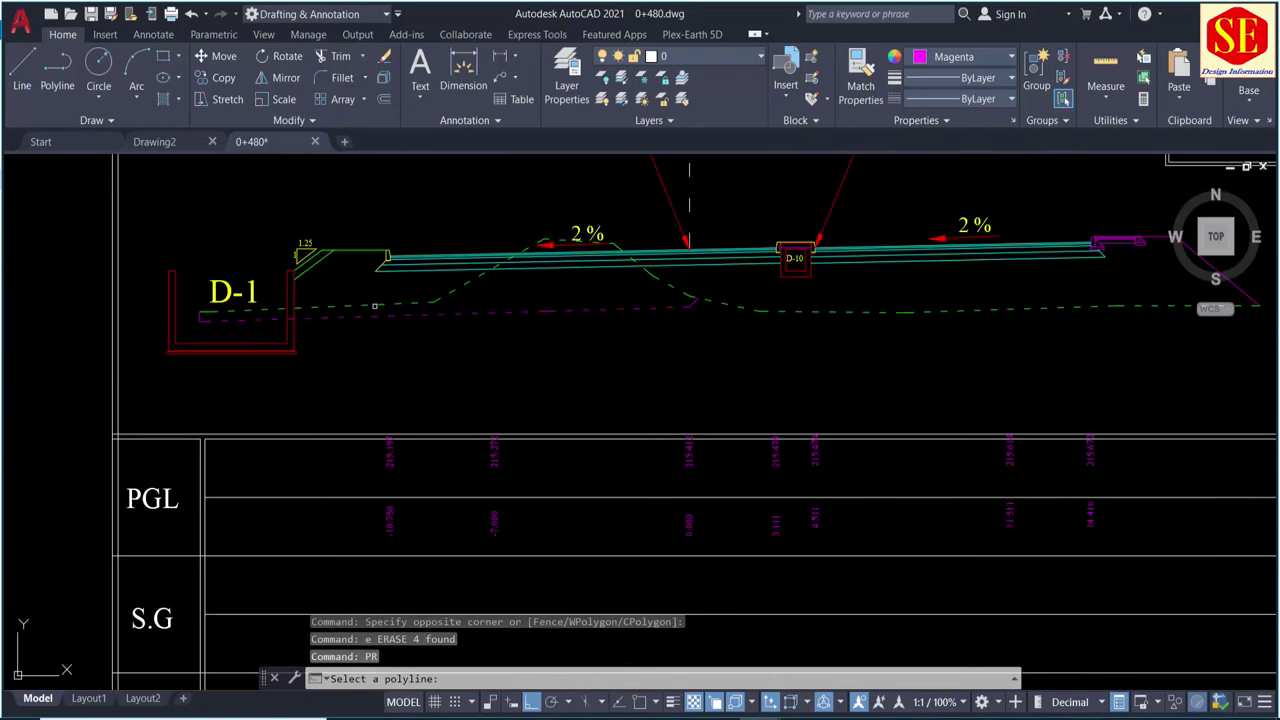
pyautogui.click(374, 306)
pyautogui.scroll(-4, 385, 299)
pyautogui.scroll(2, 374, 497)
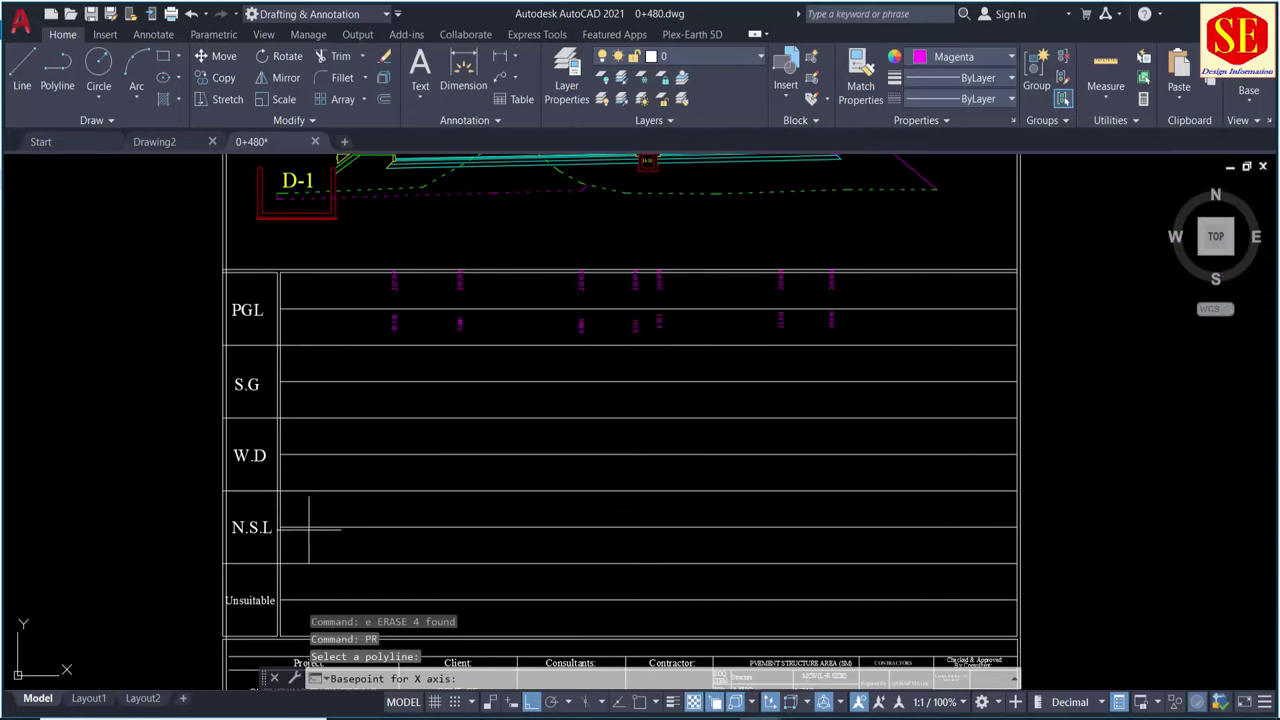
pyautogui.scroll(1, 320, 523)
pyautogui.scroll(2, 286, 514)
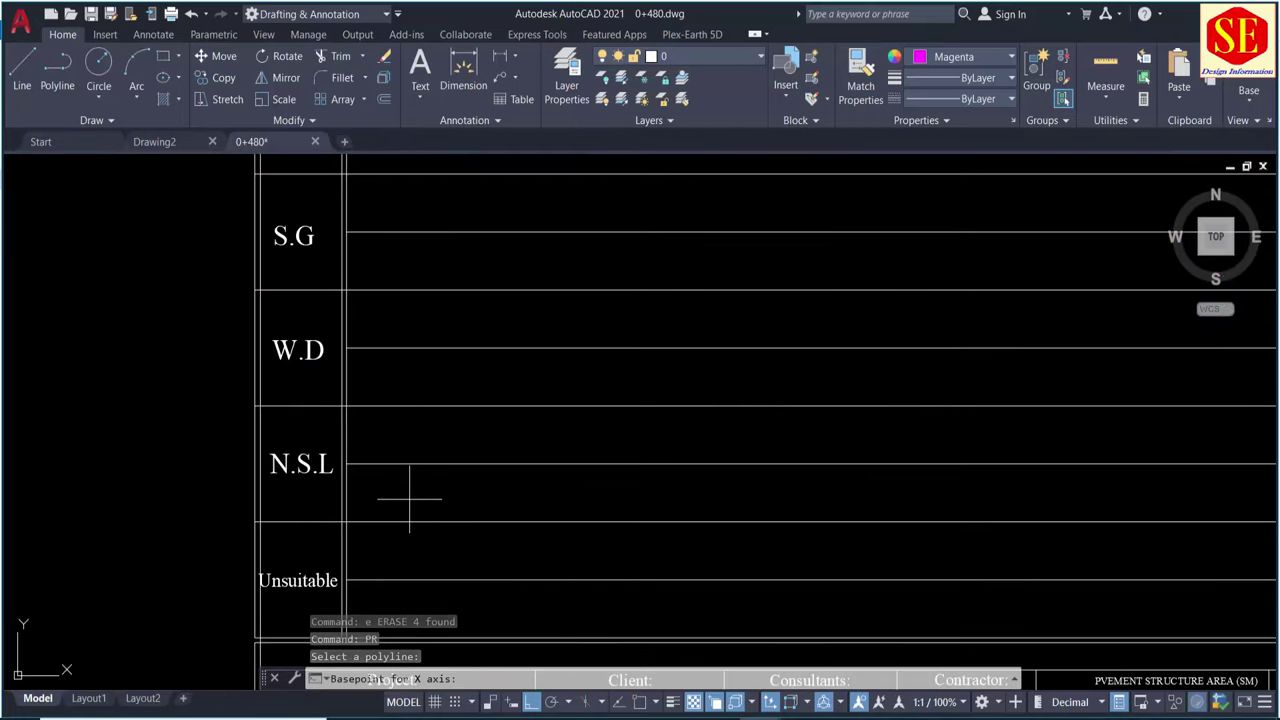
pyautogui.click(408, 496)
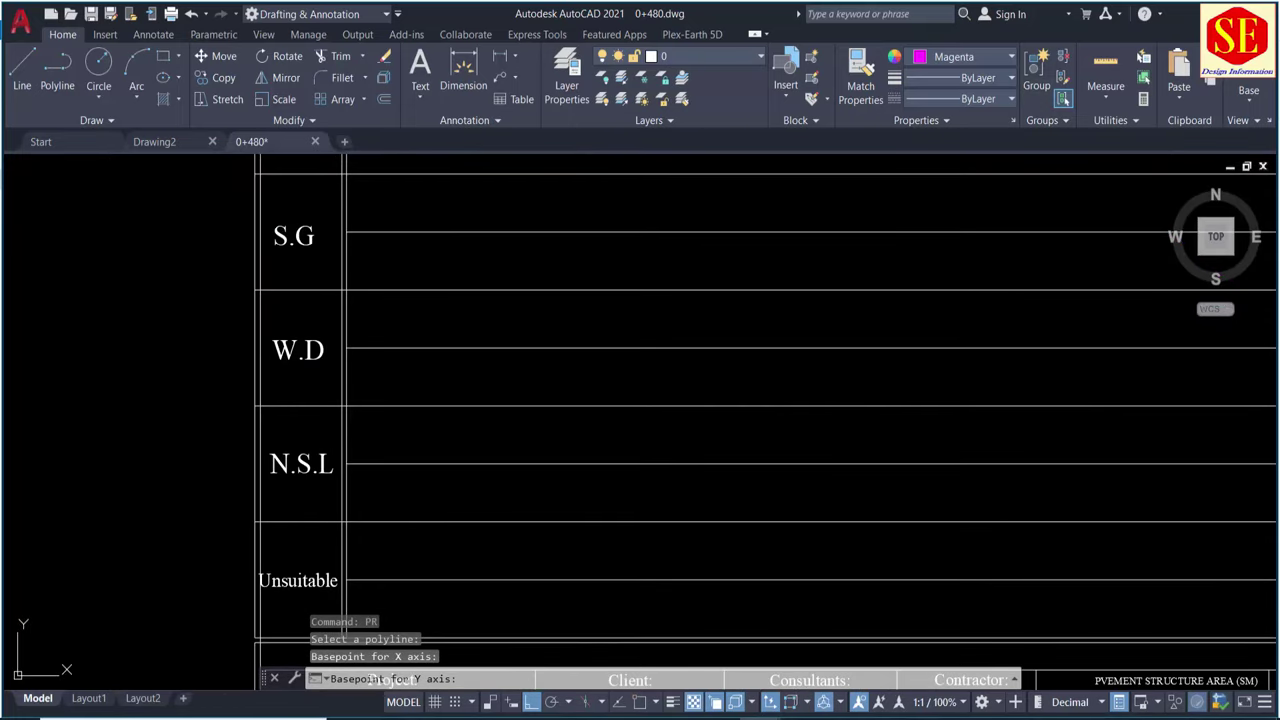
pyautogui.click(411, 435)
pyautogui.scroll(-1, 648, 470)
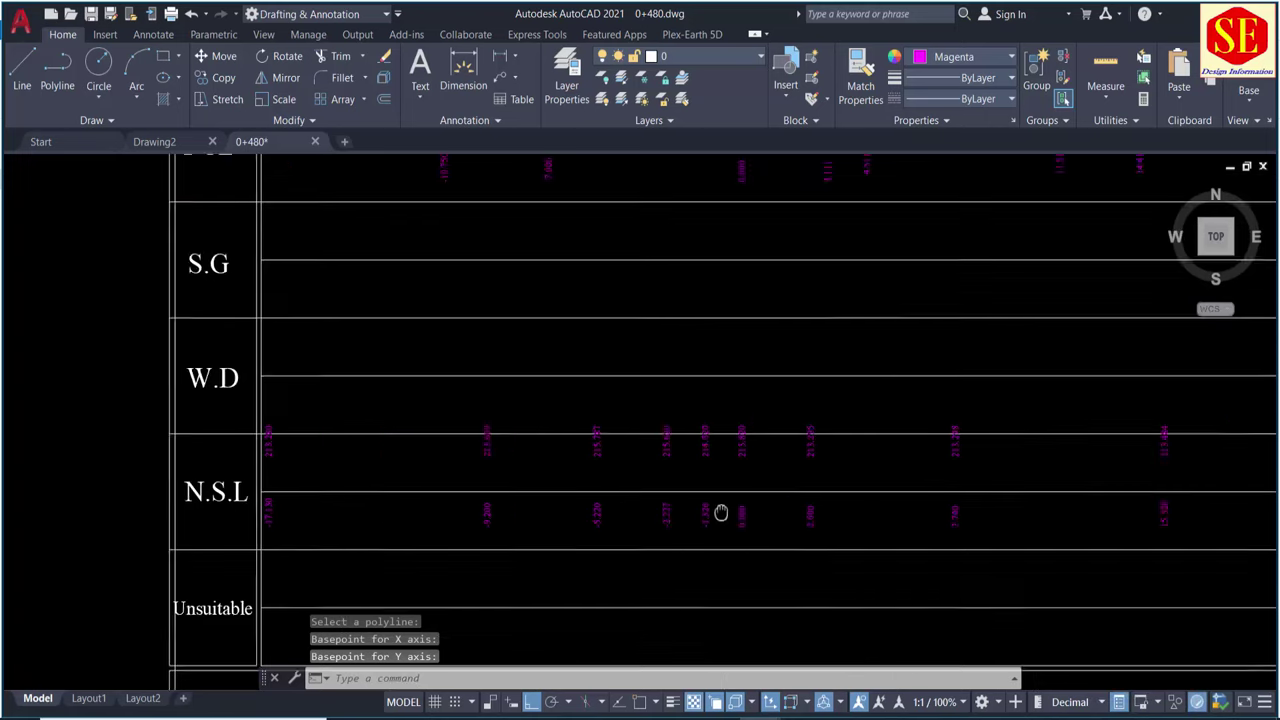
pyautogui.moveTo(720, 517); pyautogui.dragTo(500, 517, button='middle')
pyautogui.scroll(-2, 734, 512)
pyautogui.scroll(1, 700, 420)
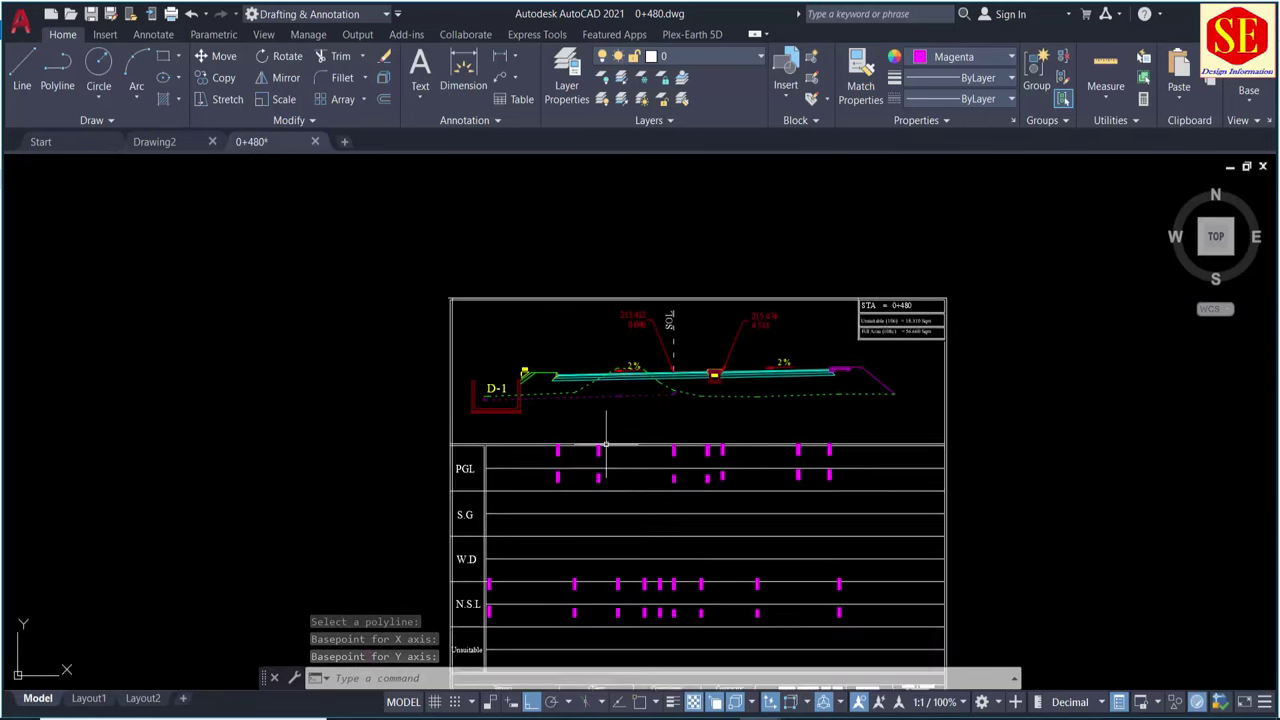
pyautogui.scroll(5, 680, 410)
# - Run PR on the next polyline, placing its offset and level labels in the Unsuitable row
pyautogui.write('PR')
pyautogui.press('Return')
pyautogui.click(440, 349)
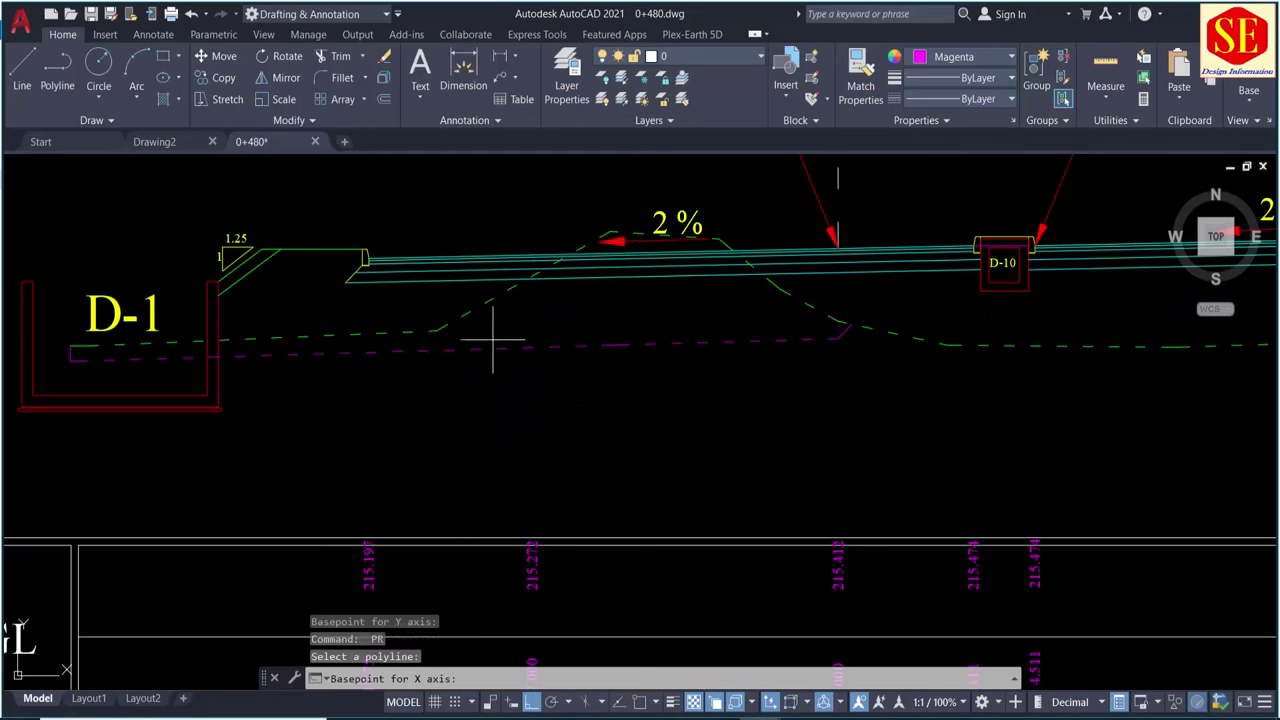
pyautogui.scroll(-3, 486, 417)
pyautogui.moveTo(482, 528); pyautogui.dragTo(482, 418, button='middle')
pyautogui.scroll(1, 484, 416)
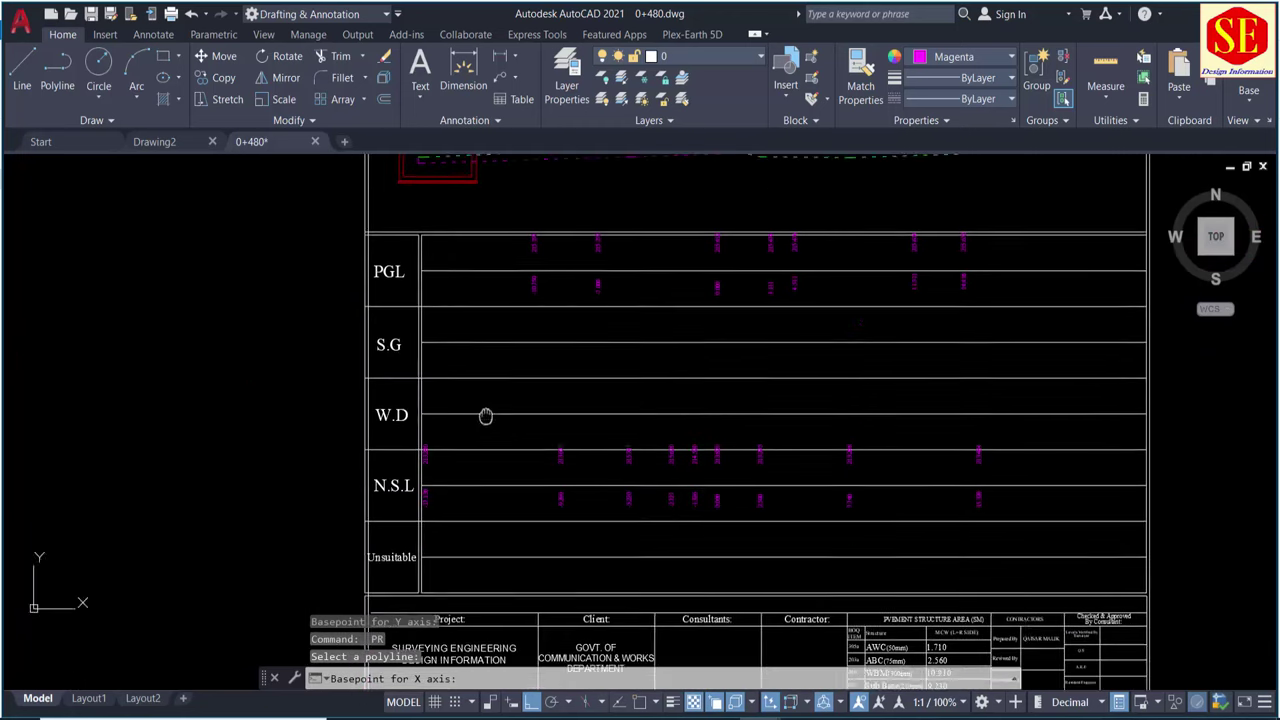
pyautogui.scroll(3, 480, 560)
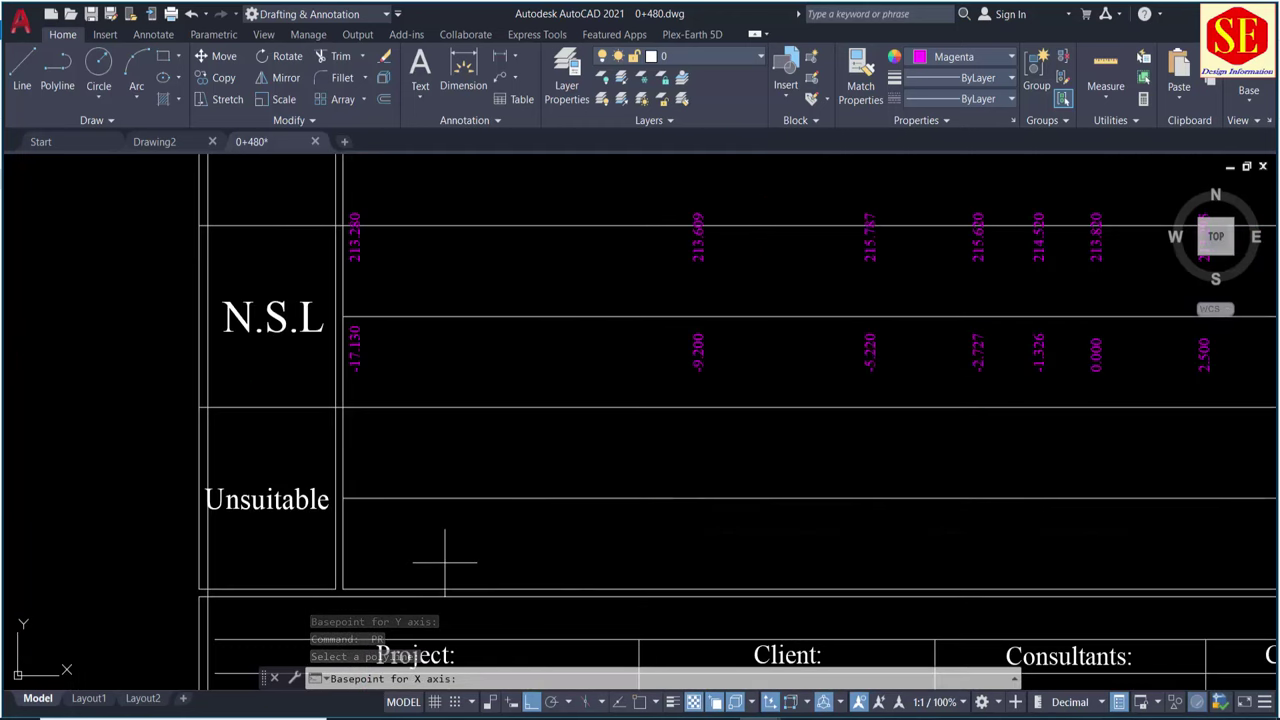
pyautogui.click(445, 562)
pyautogui.click(445, 470)
pyautogui.scroll(-2, 611, 507)
pyautogui.moveTo(900, 520); pyautogui.dragTo(677, 533, button='middle')
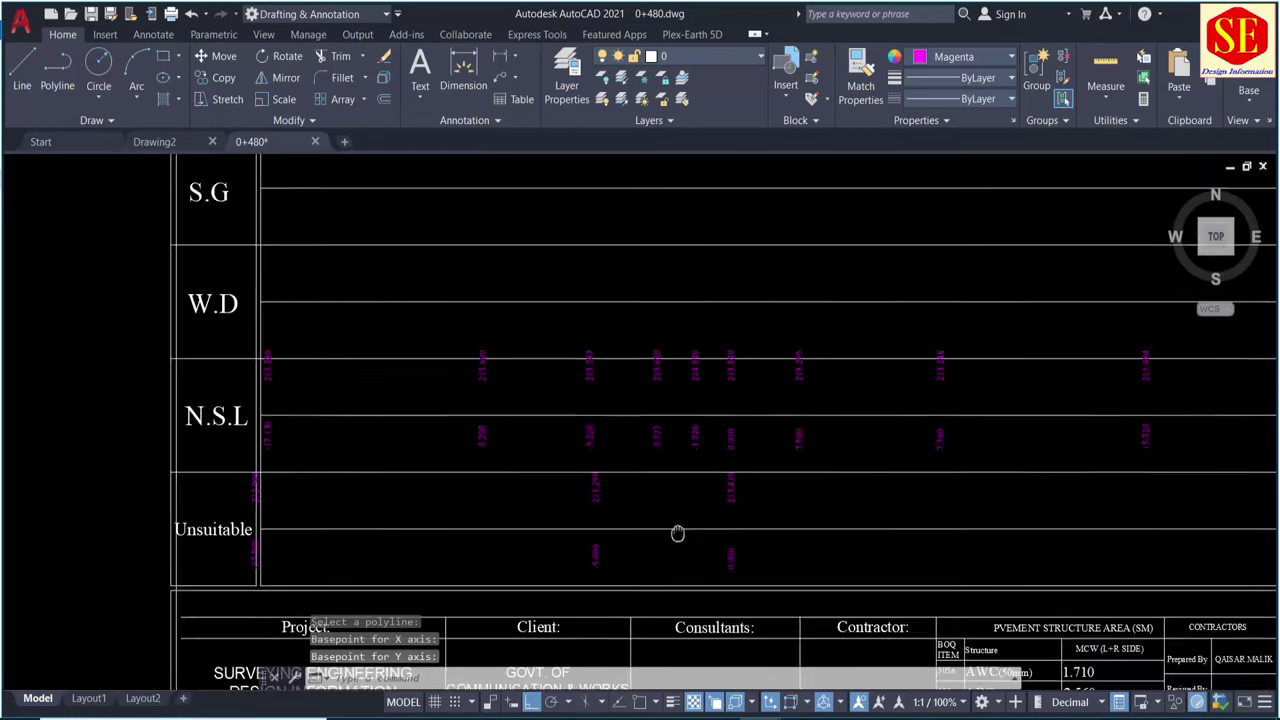
pyautogui.scroll(1, 519, 521)
pyautogui.scroll(-3, 563, 437)
pyautogui.moveTo(563, 437); pyautogui.dragTo(528, 571, button='middle')
pyautogui.scroll(1, 603, 436)
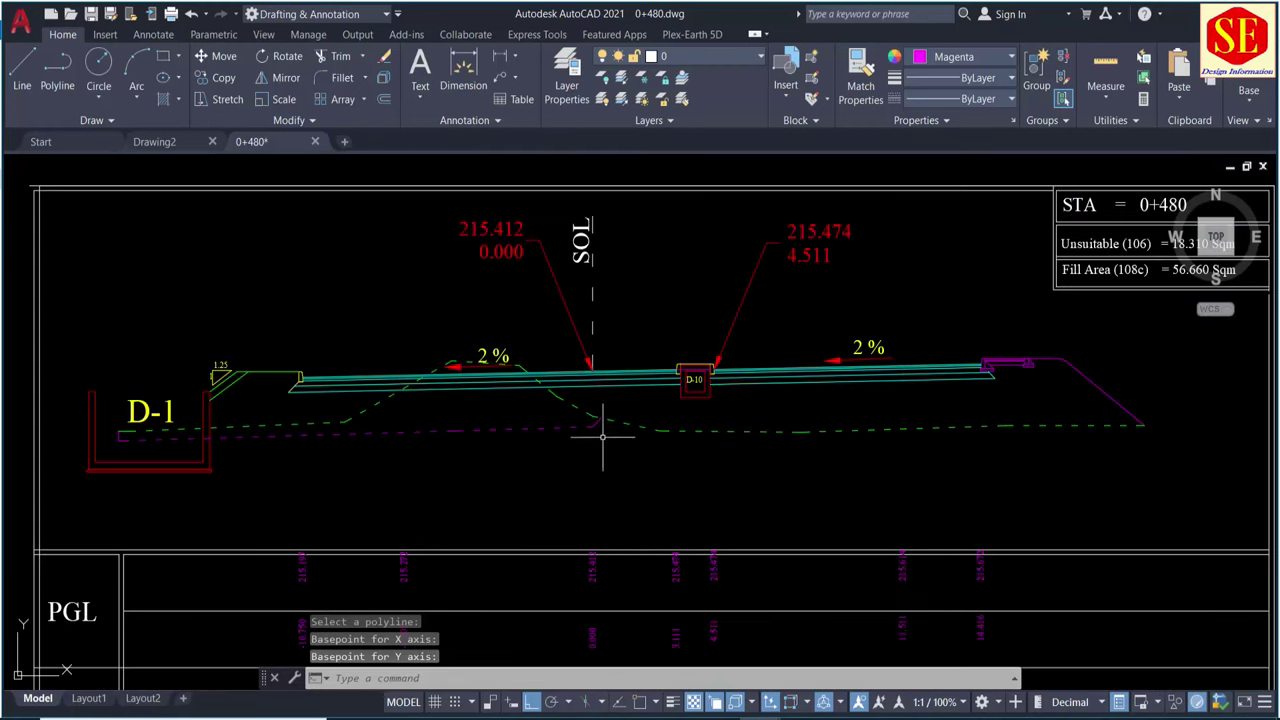
pyautogui.scroll(4, 238, 366)
# - Rerun PR on the cyan pavement polyline and place its magenta level/offset labels in the S.G row
pyautogui.click(337, 417)
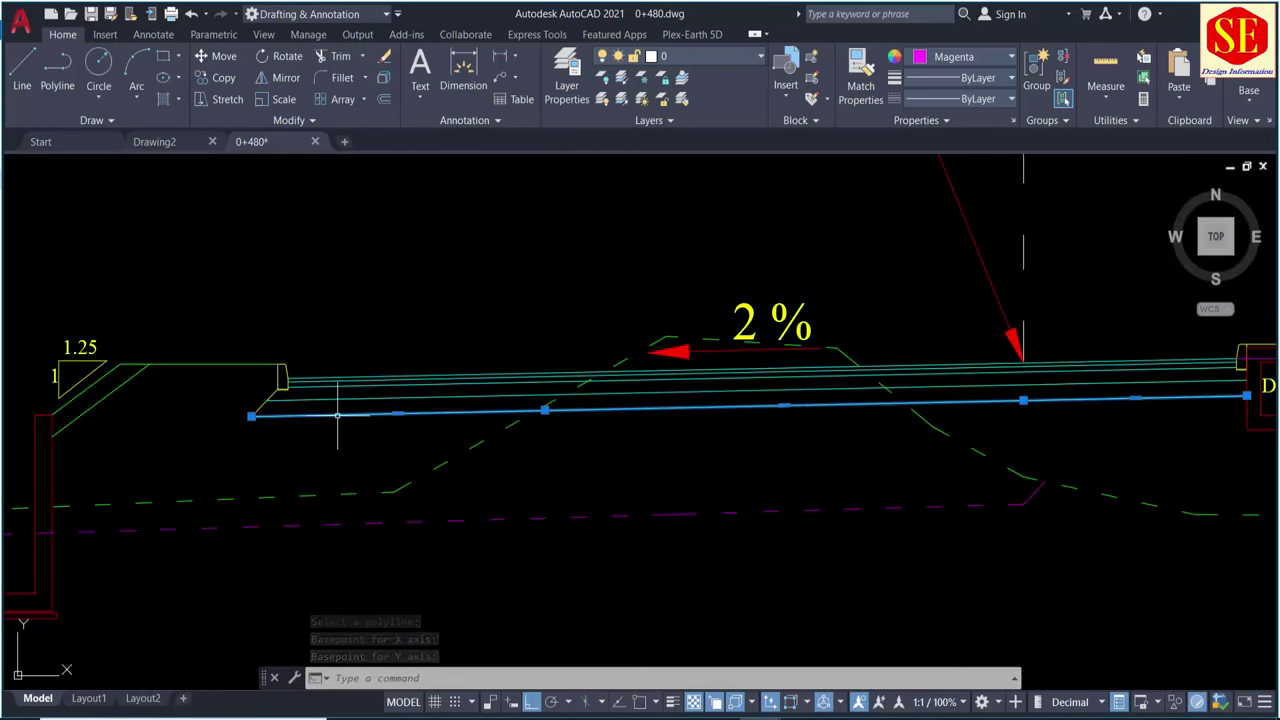
pyautogui.moveTo(943, 437); pyautogui.dragTo(692, 433, button='middle')
pyautogui.press('Escape')
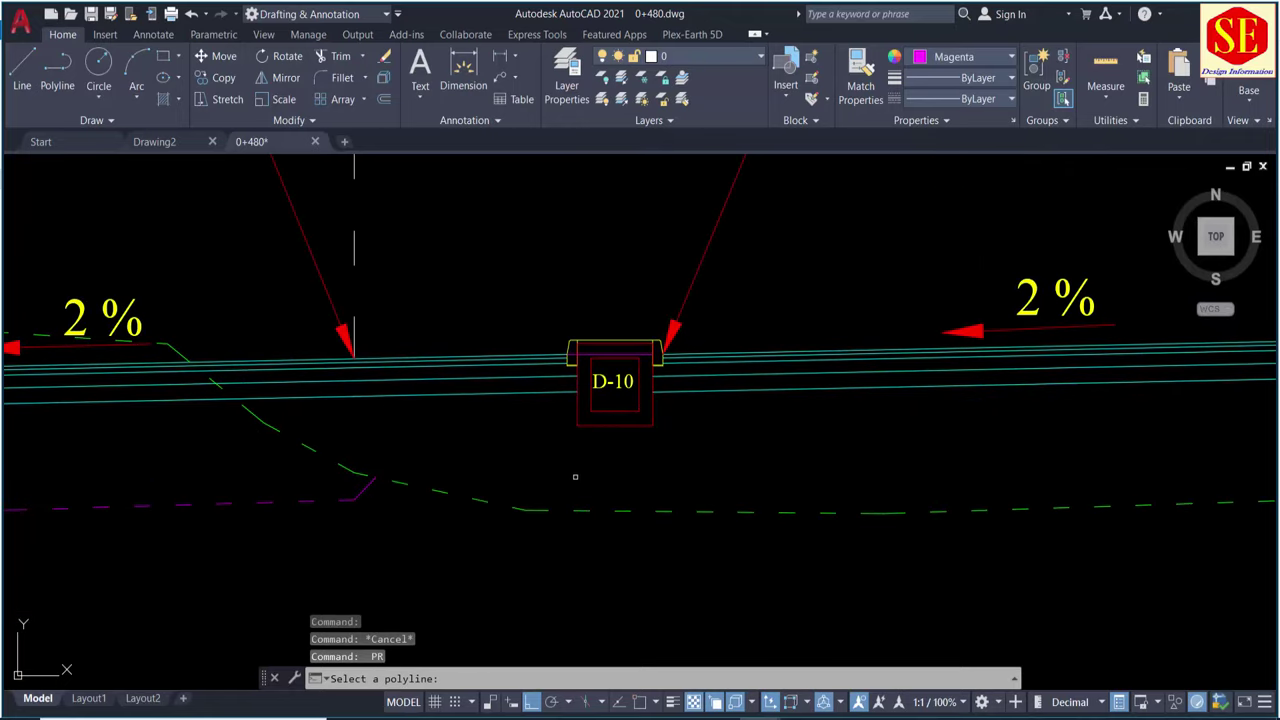
pyautogui.click(529, 400)
pyautogui.scroll(-5, 515, 337)
pyautogui.scroll(6, 472, 484)
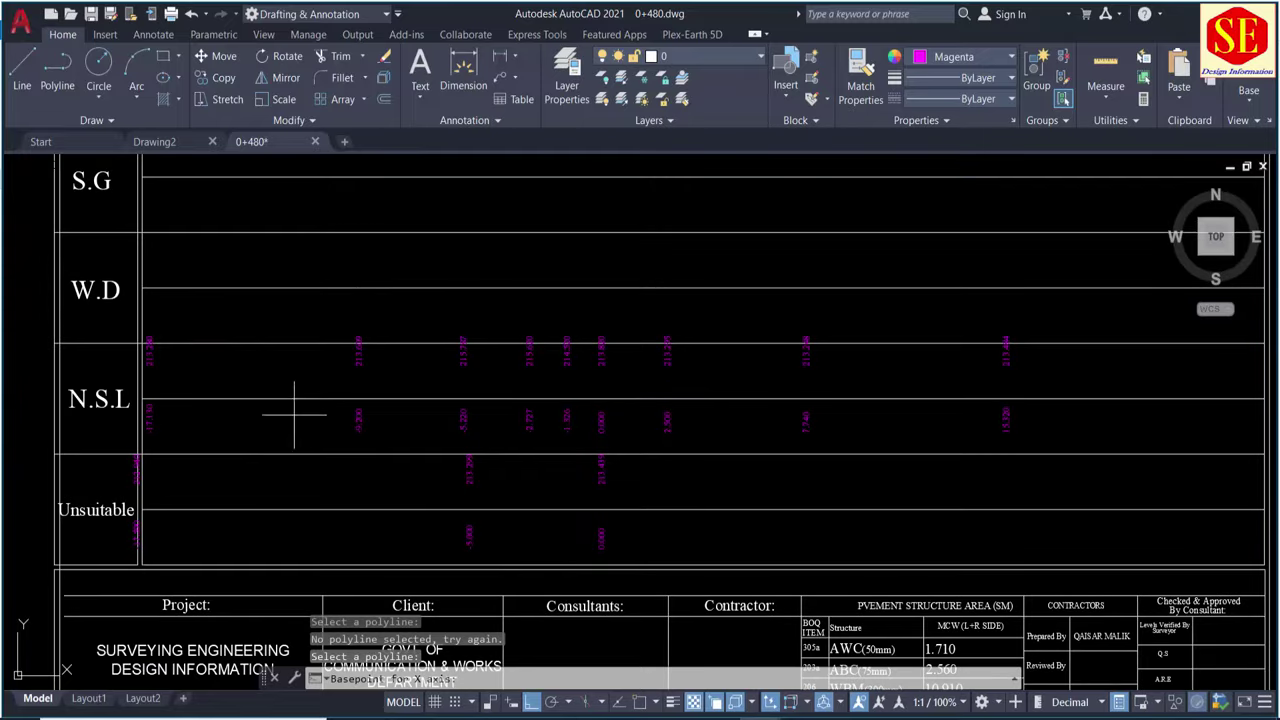
pyautogui.moveTo(294, 414); pyautogui.dragTo(355, 580, button='middle')
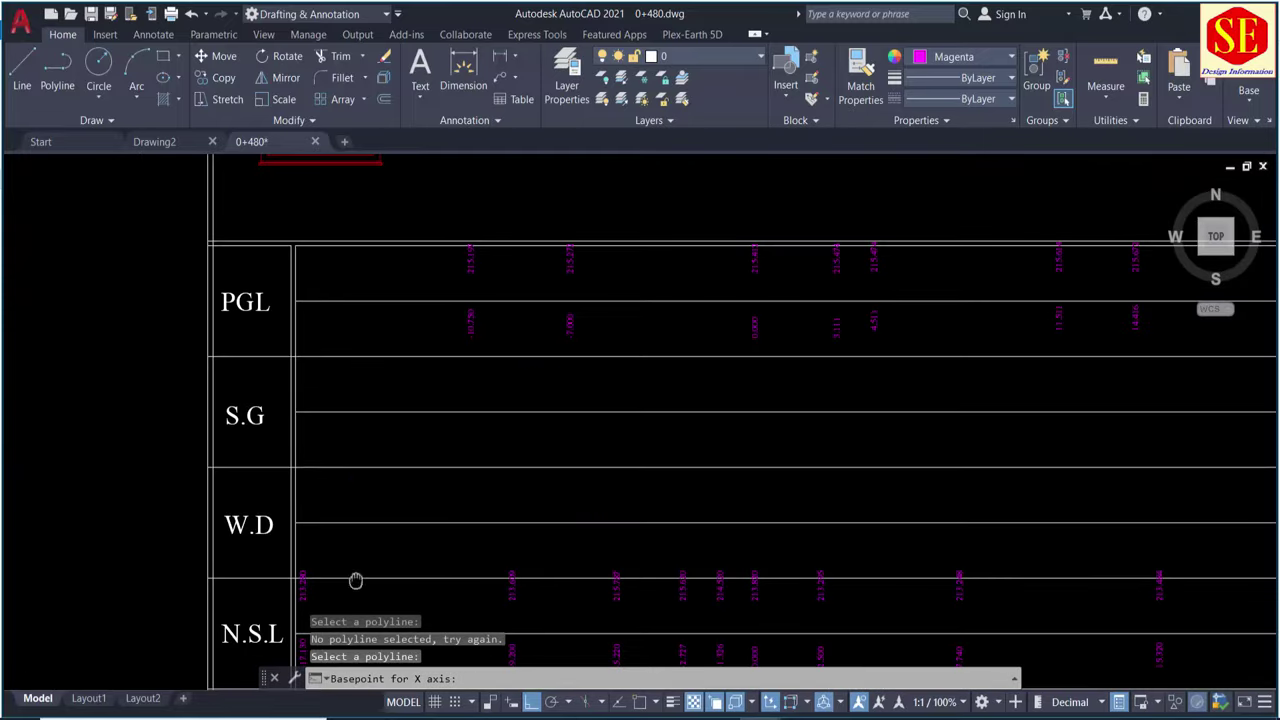
pyautogui.click(471, 449)
pyautogui.click(473, 380)
pyautogui.scroll(-3, 360, 503)
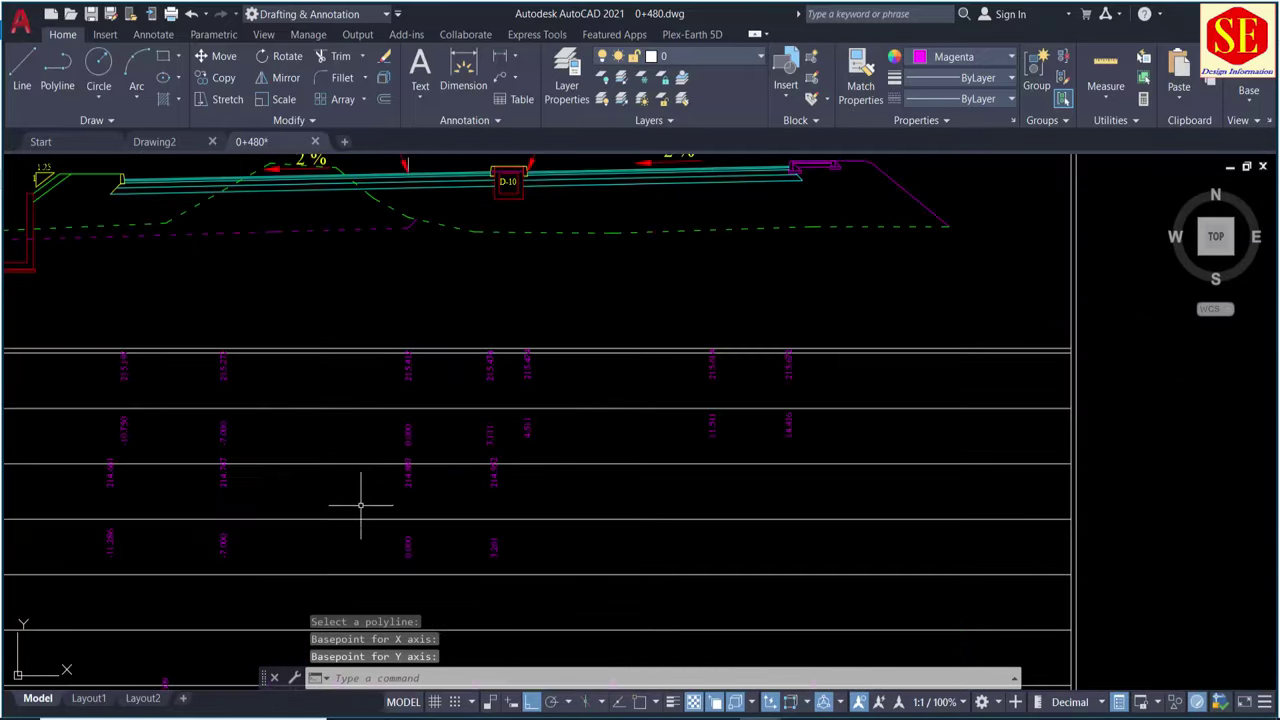
pyautogui.scroll(-2, 360, 503)
pyautogui.scroll(4, 531, 266)
# - Repeat the vertex labelling for the next polyline, setting its X and Y basepoints in the table
pyautogui.press('Return')
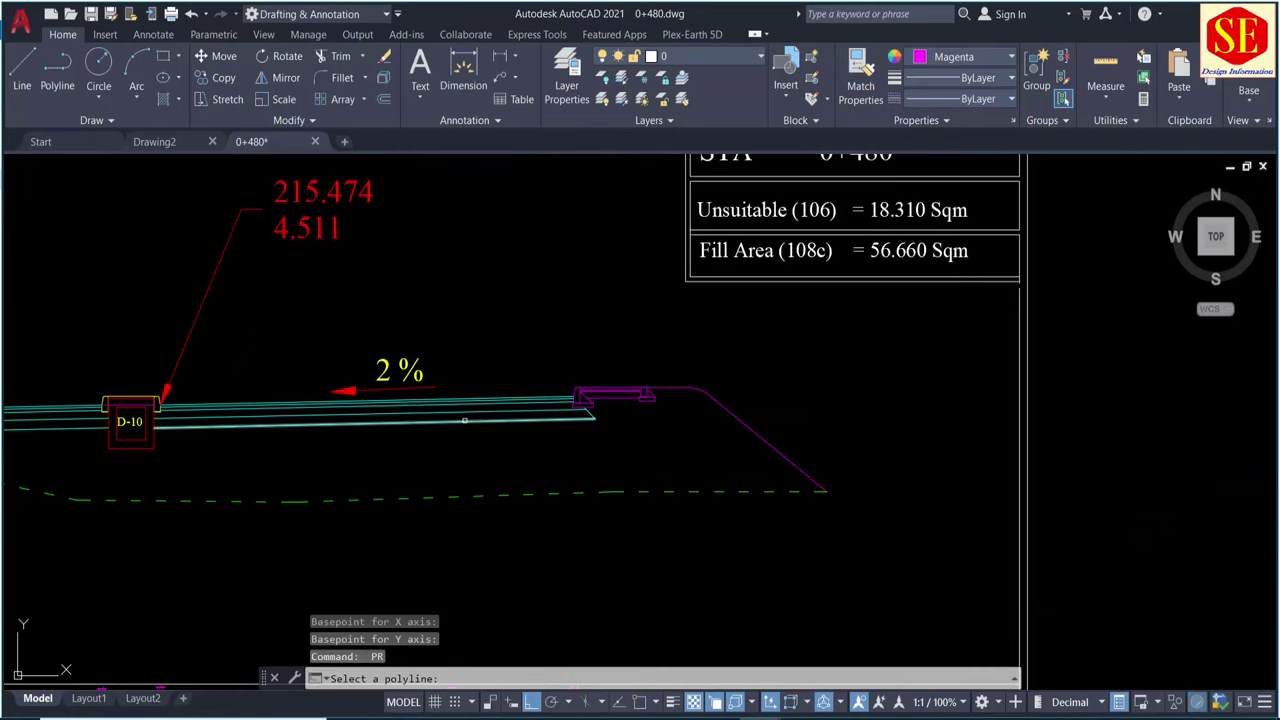
pyautogui.click(466, 418)
pyautogui.scroll(-3, 549, 285)
pyautogui.scroll(2, 549, 517)
pyautogui.scroll(2, 509, 443)
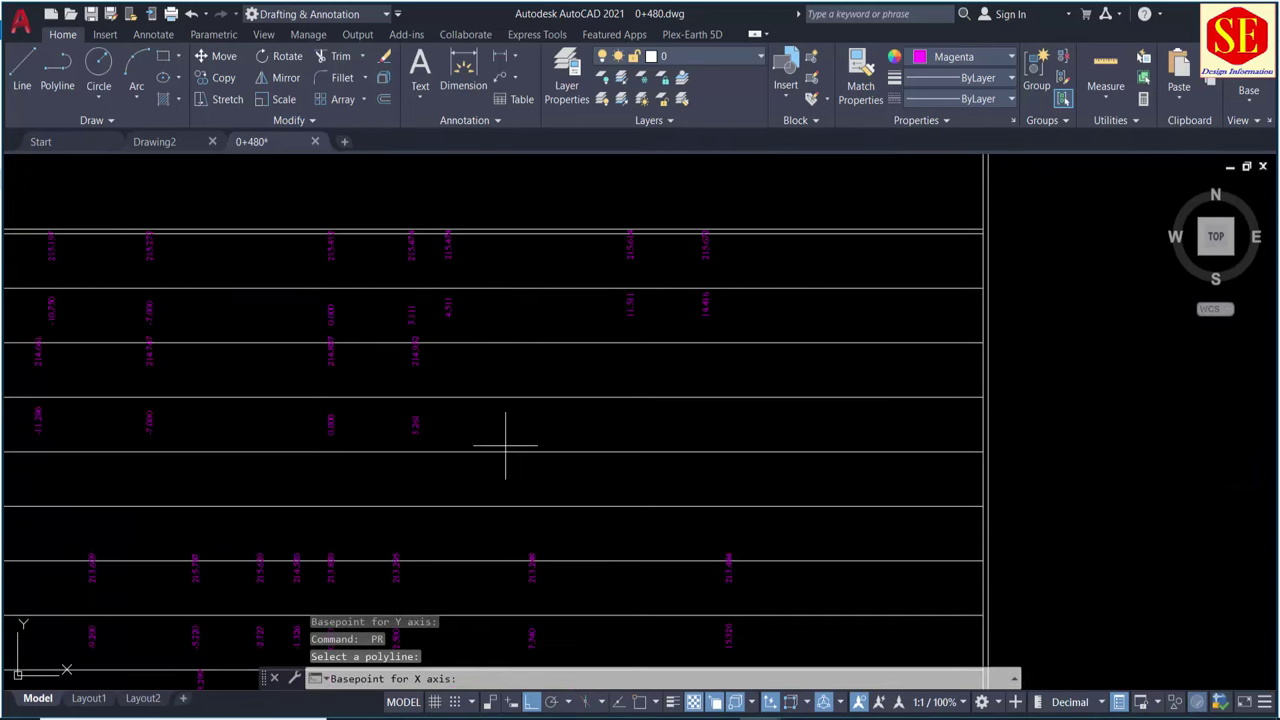
pyautogui.click(514, 409)
pyautogui.click(510, 372)
pyautogui.moveTo(375, 379); pyautogui.dragTo(640, 400, button='middle')
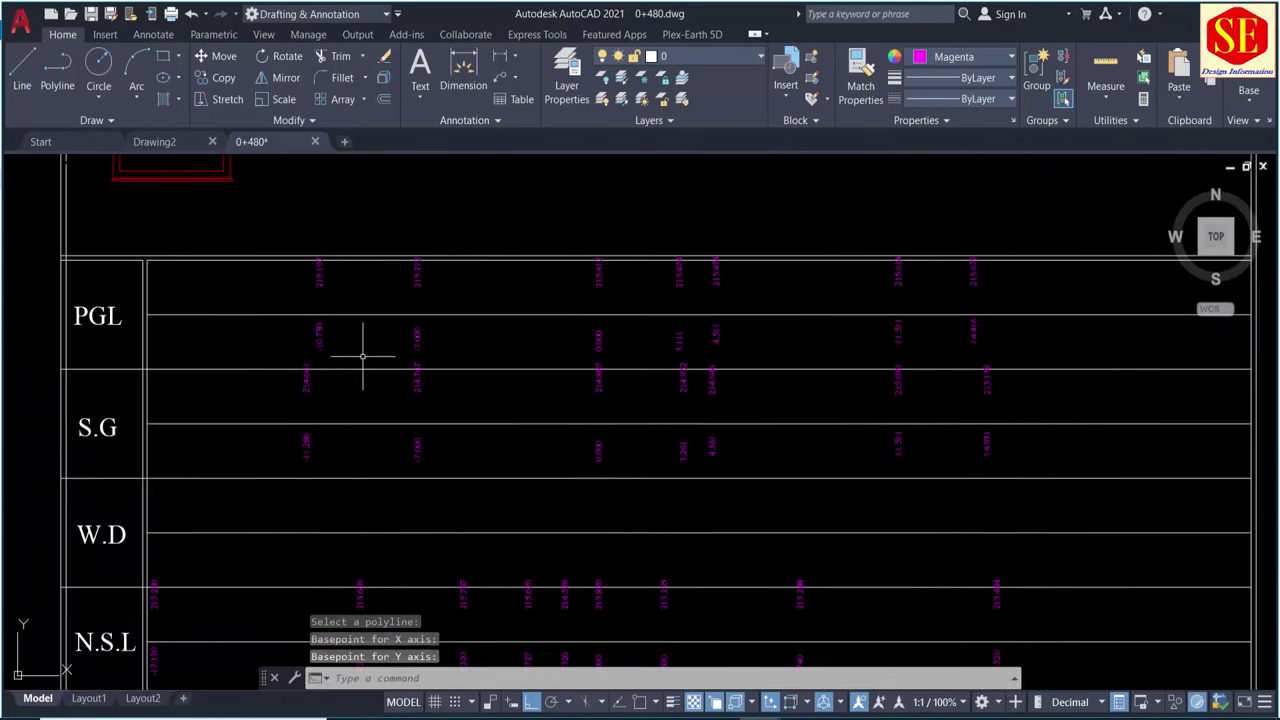
pyautogui.scroll(-3, 445, 430)
pyautogui.moveTo(508, 353); pyautogui.dragTo(506, 411, button='middle')
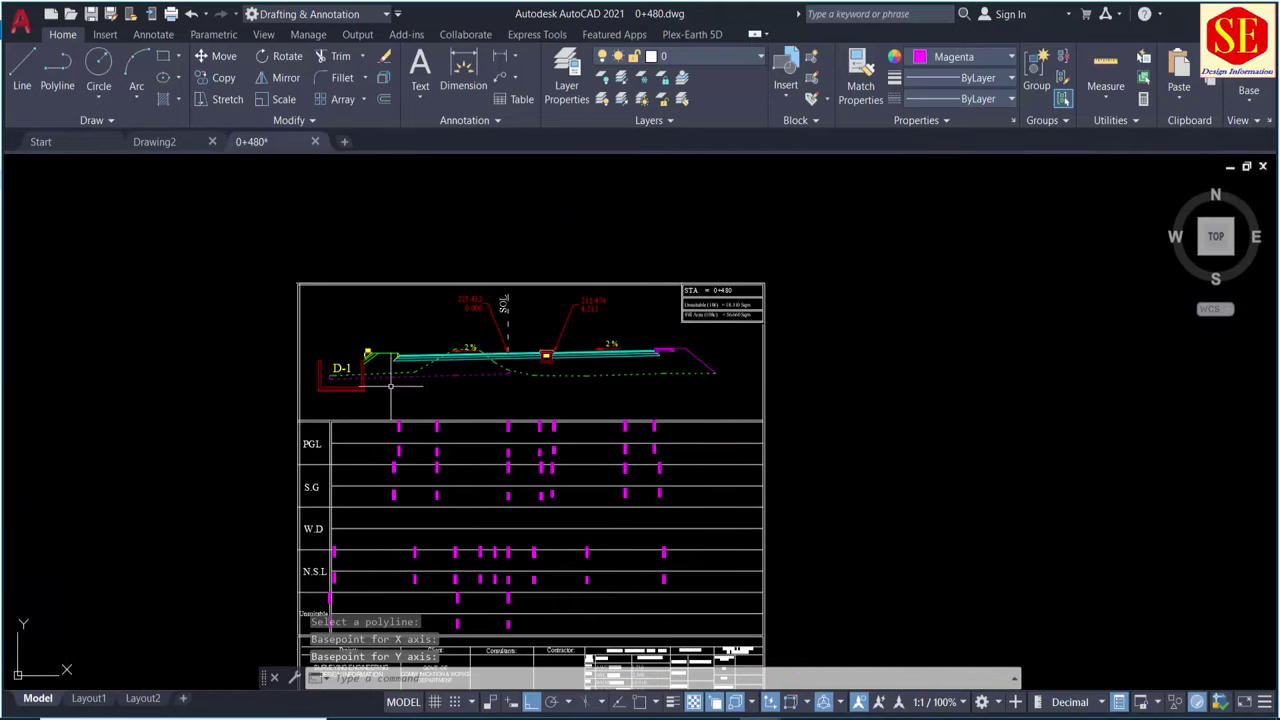
pyautogui.click(576, 678)
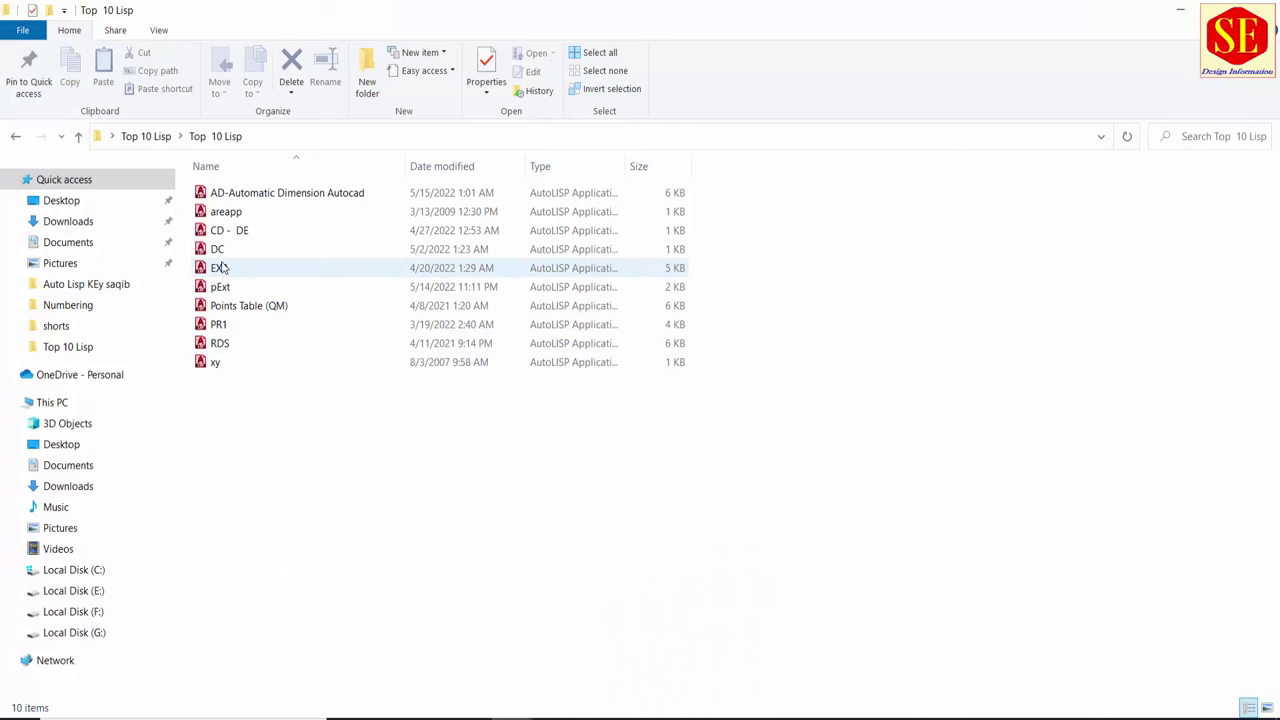
pyautogui.doubleClick(229, 325)
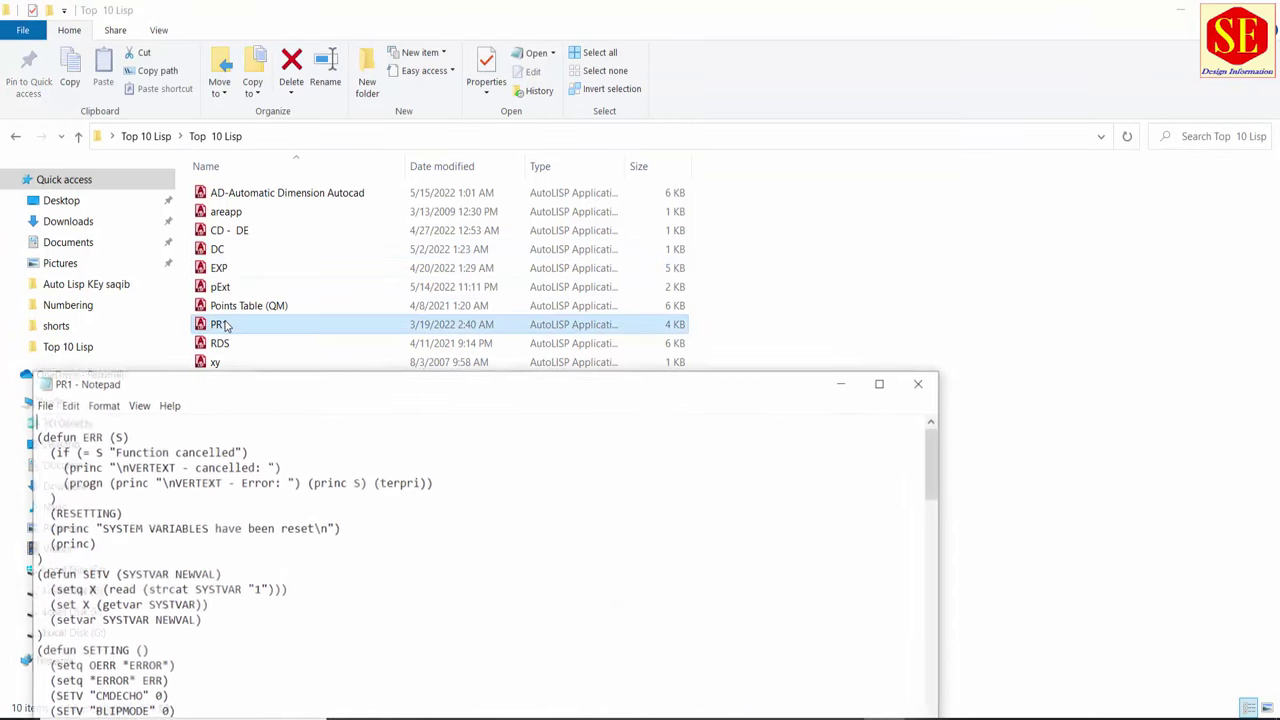
pyautogui.moveTo(245, 382)
pyautogui.mouseDown()
pyautogui.moveTo(269, 382)
pyautogui.moveTo(460, 113)
pyautogui.mouseUp()
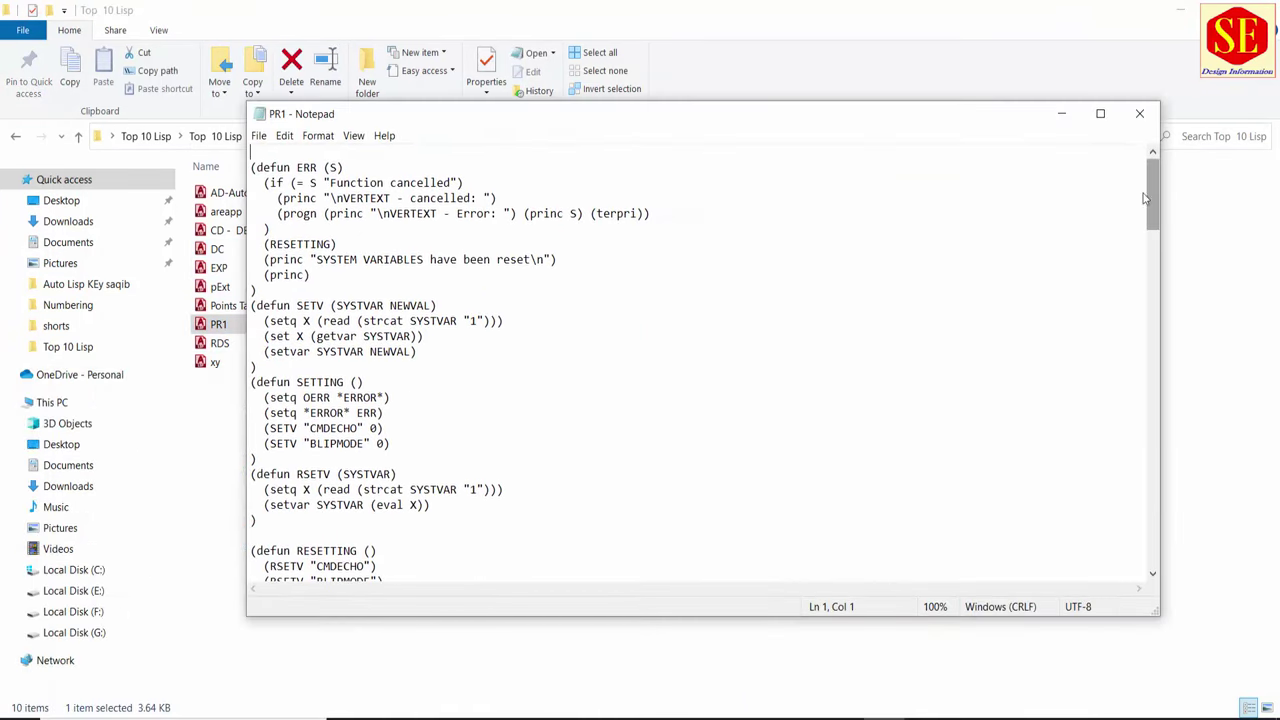
pyautogui.moveTo(1157, 214); pyautogui.dragTo(1155, 530)
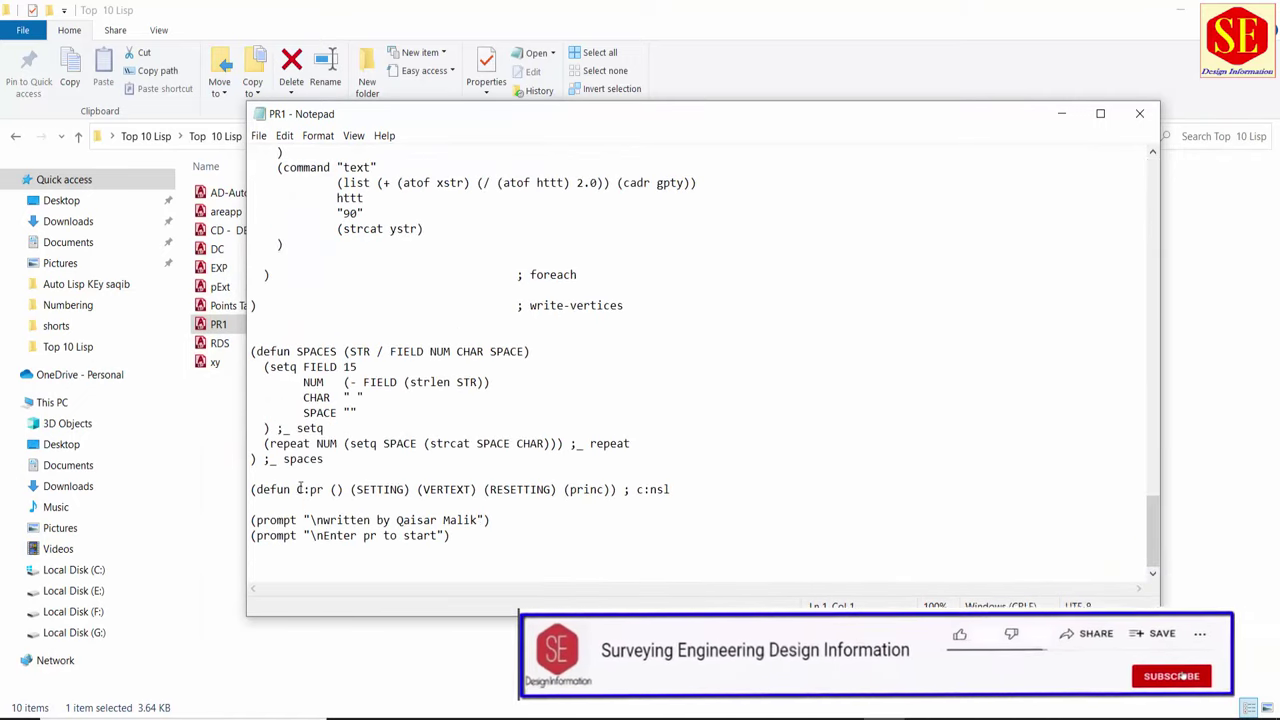
pyautogui.moveTo(321, 489); pyautogui.dragTo(304, 489)
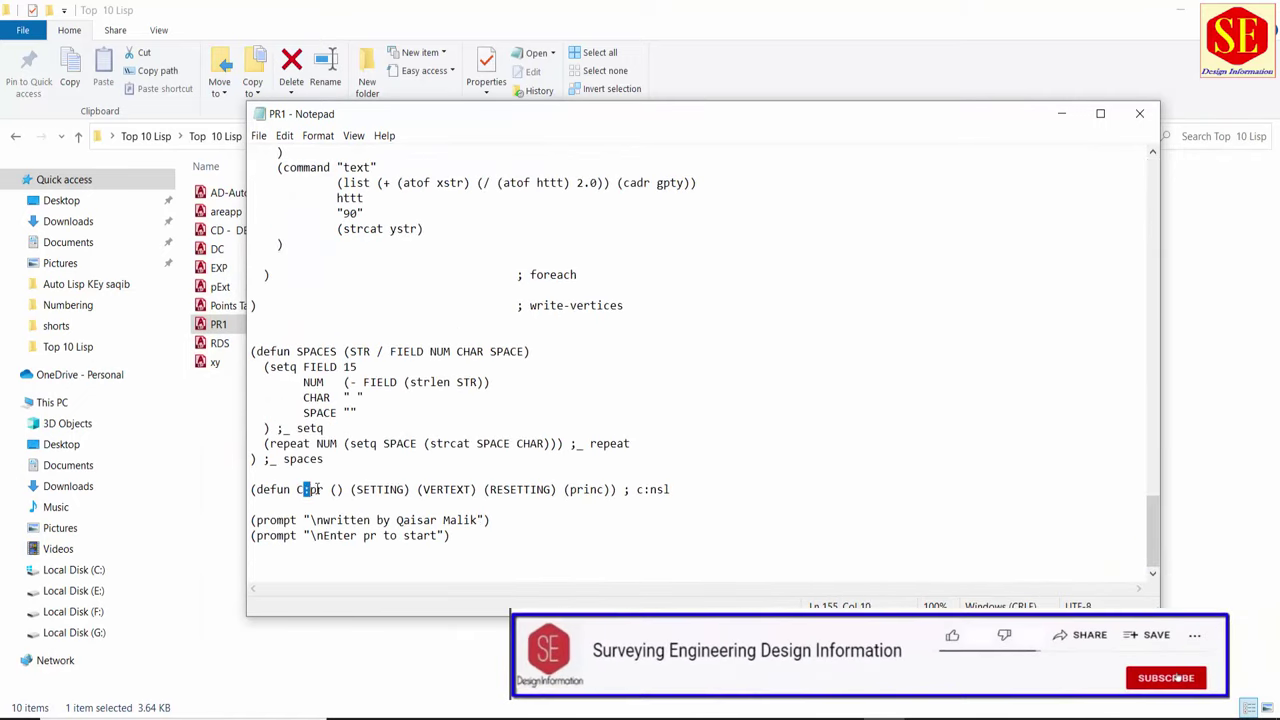
pyautogui.click(1139, 113)
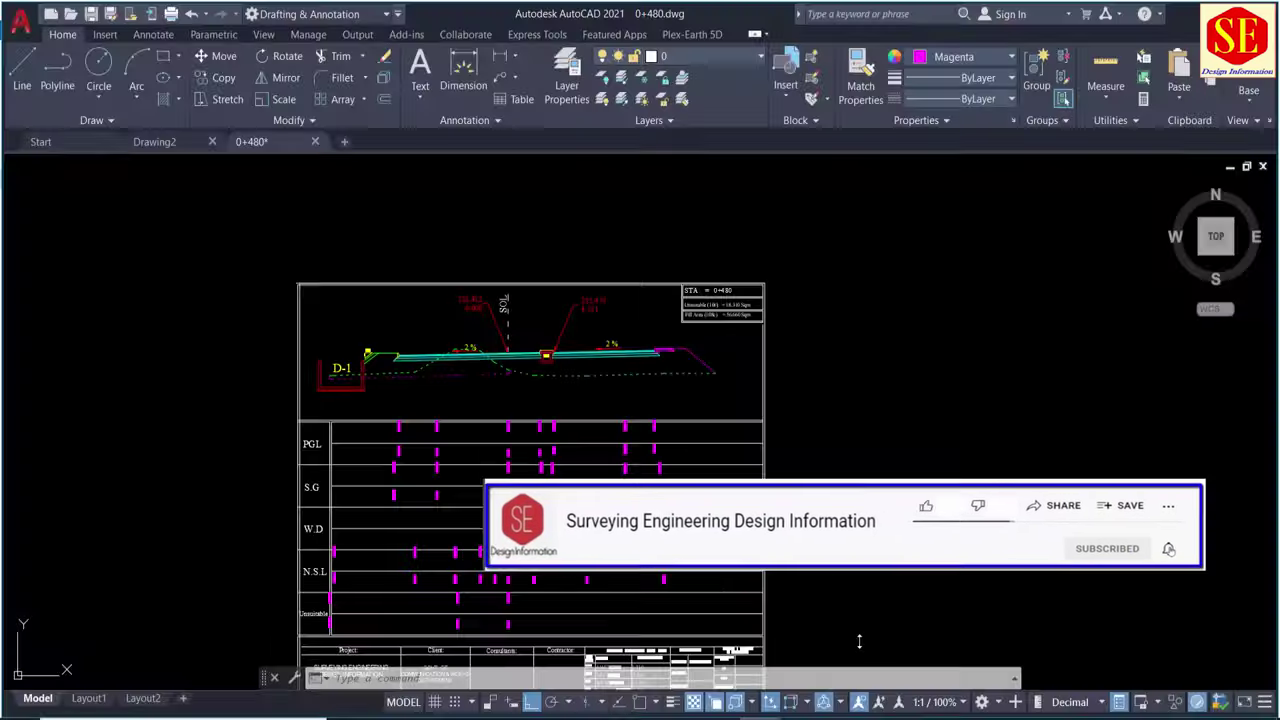
# - Erase the red 215.412 / 0.000 coordinate label and its leader
pyautogui.scroll(2, 481, 395)
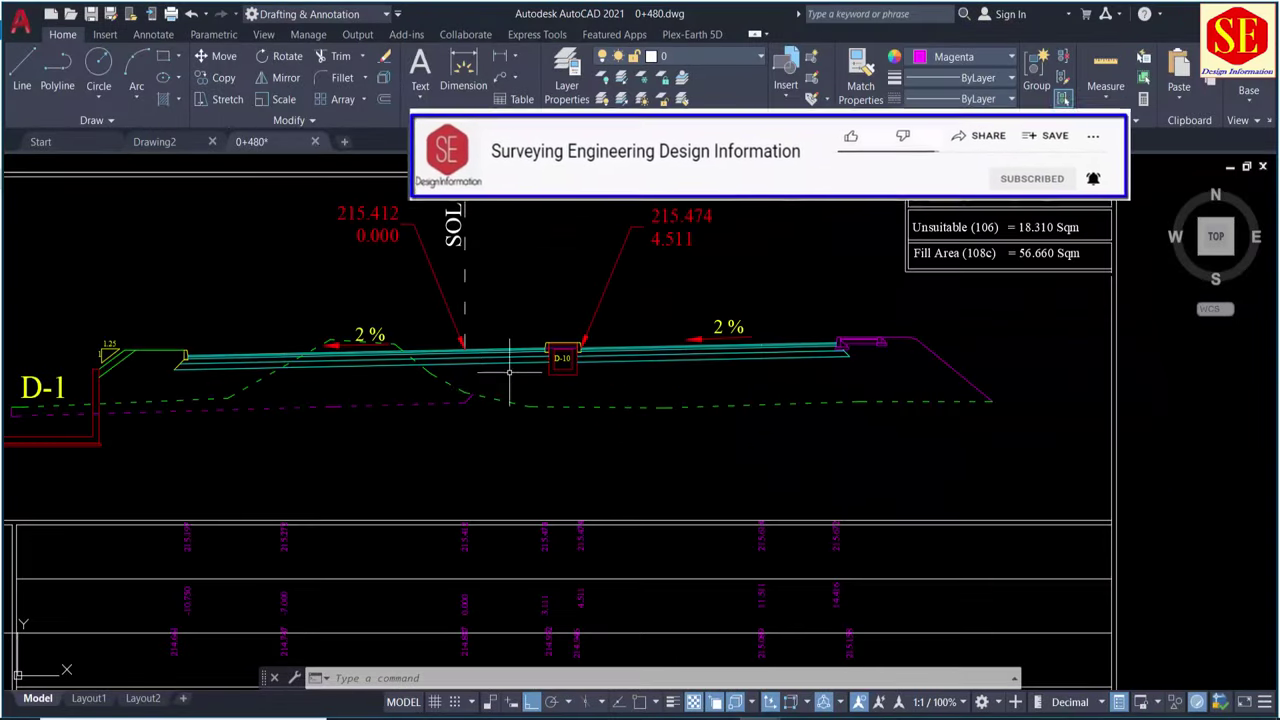
pyautogui.scroll(2, 514, 363)
pyautogui.scroll(2, 660, 400)
pyautogui.scroll(-3, 594, 374)
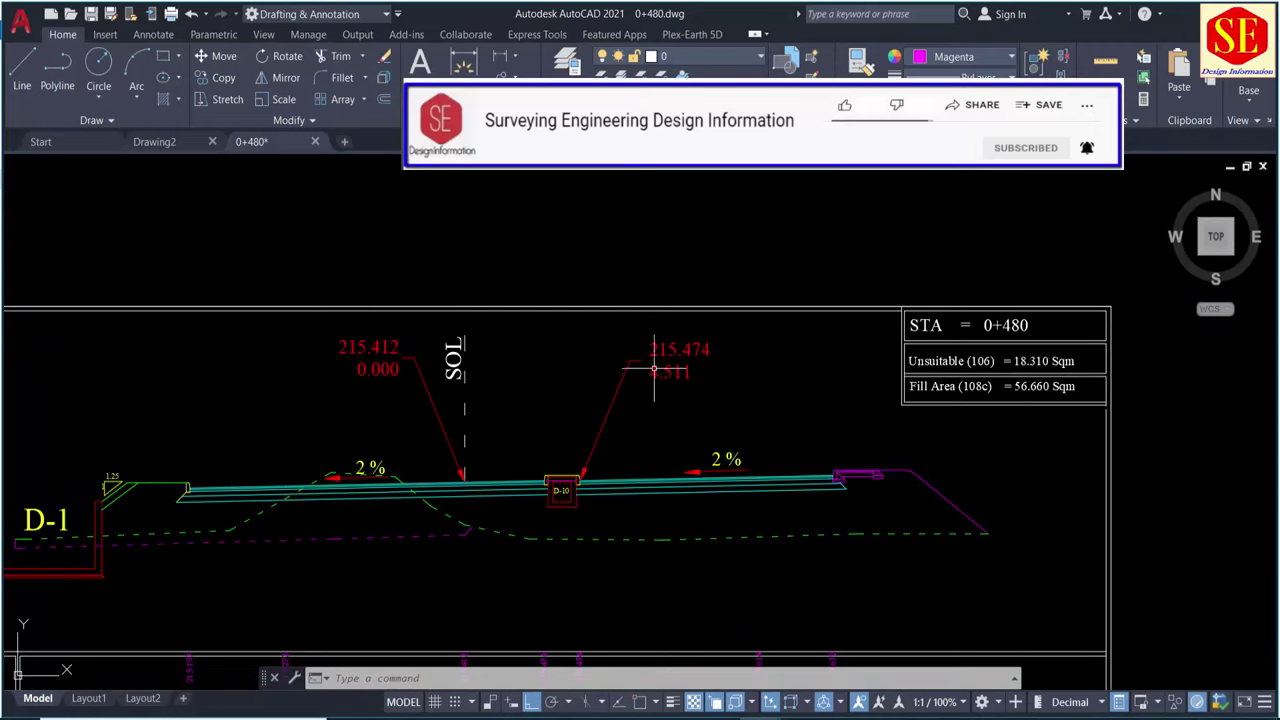
pyautogui.scroll(2, 413, 348)
pyautogui.scroll(1, 388, 384)
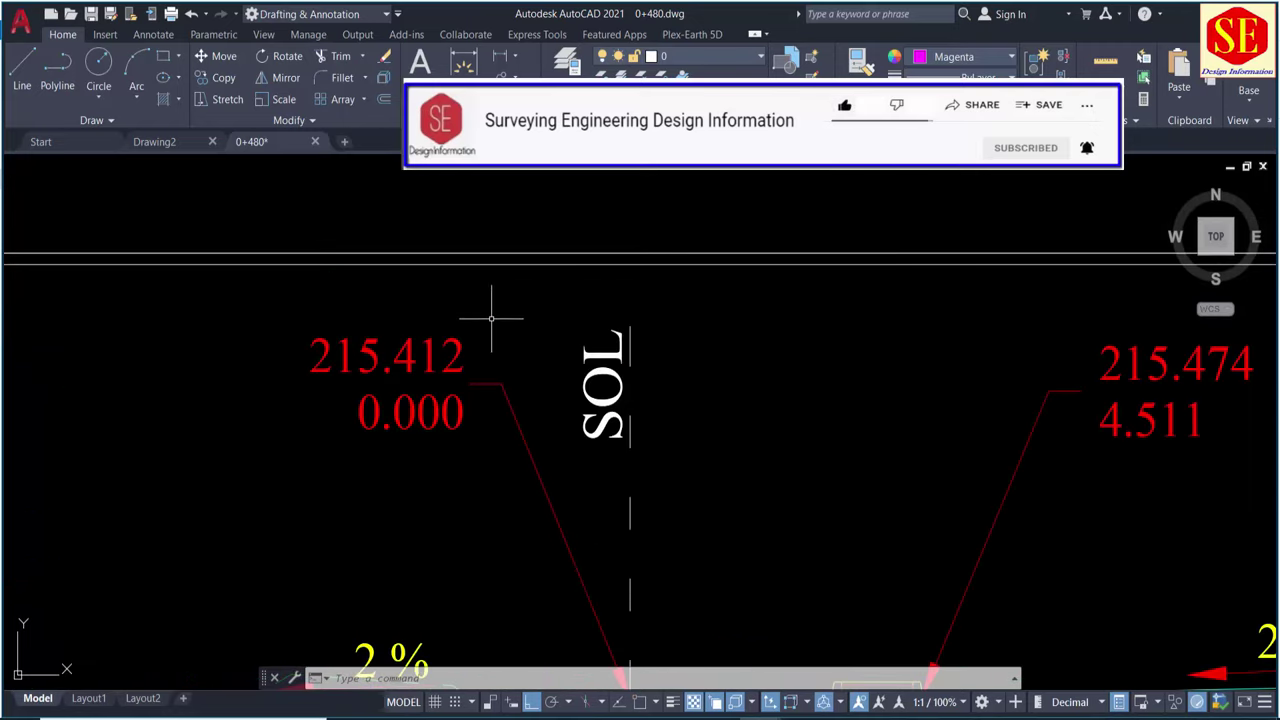
pyautogui.click(526, 317)
pyautogui.click(371, 465)
pyautogui.write('e')
pyautogui.press('Return')
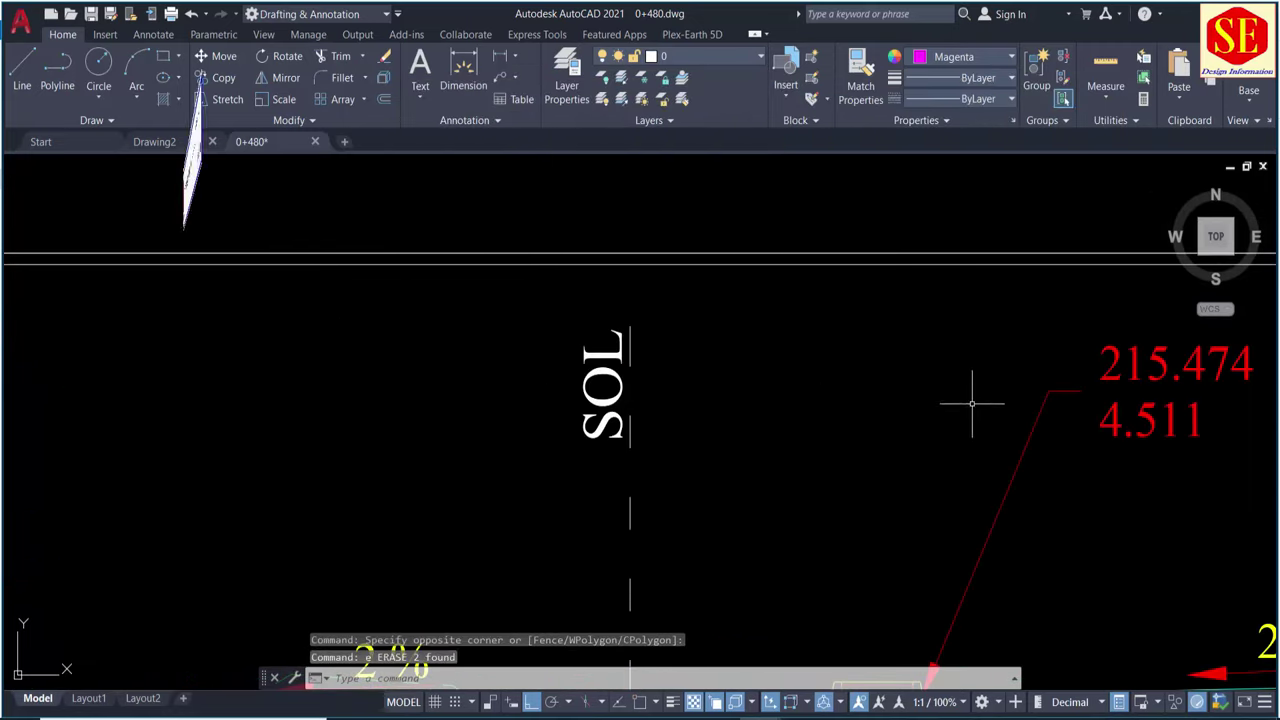
# - Erase the red 215.474 / 4.511 coordinate label and its leader
pyautogui.scroll(-2, 581, 373)
pyautogui.click(902, 353)
pyautogui.click(663, 420)
pyautogui.press('Return')
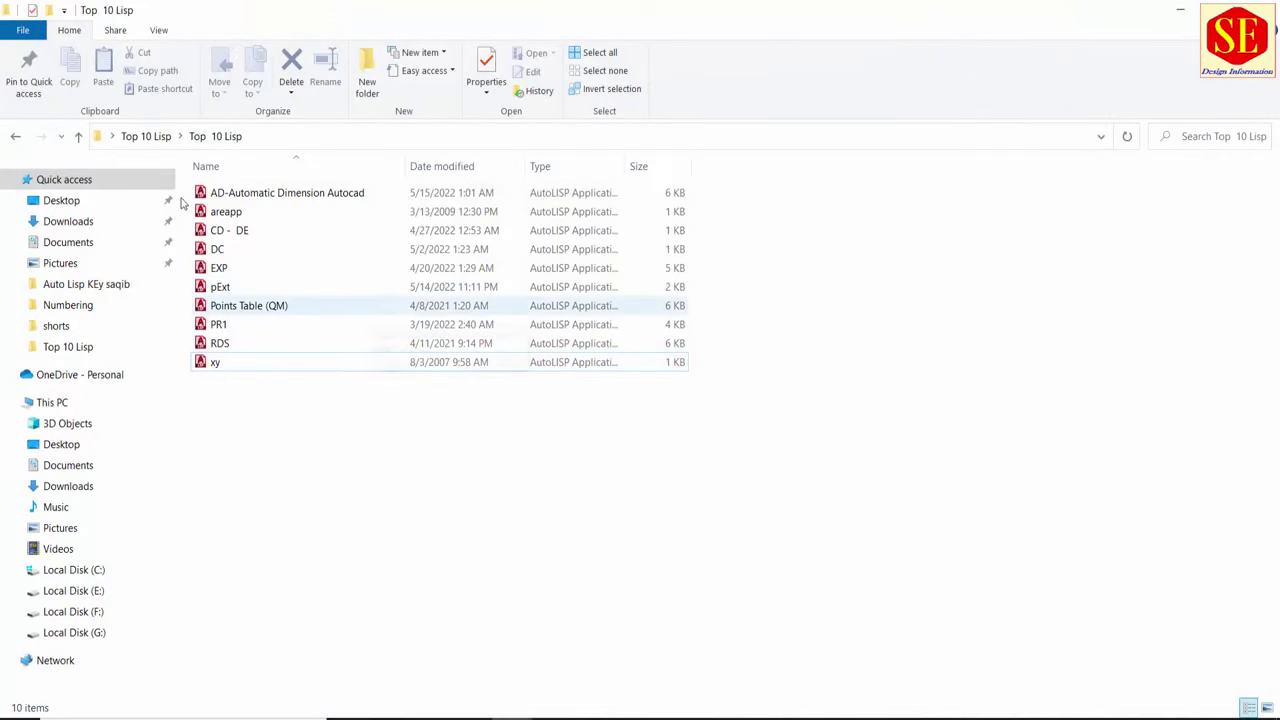
# - Locate the CD - DE Lisp file in the Cross Section folder, then return to the 0+480 drawing
pyautogui.click(15, 136)
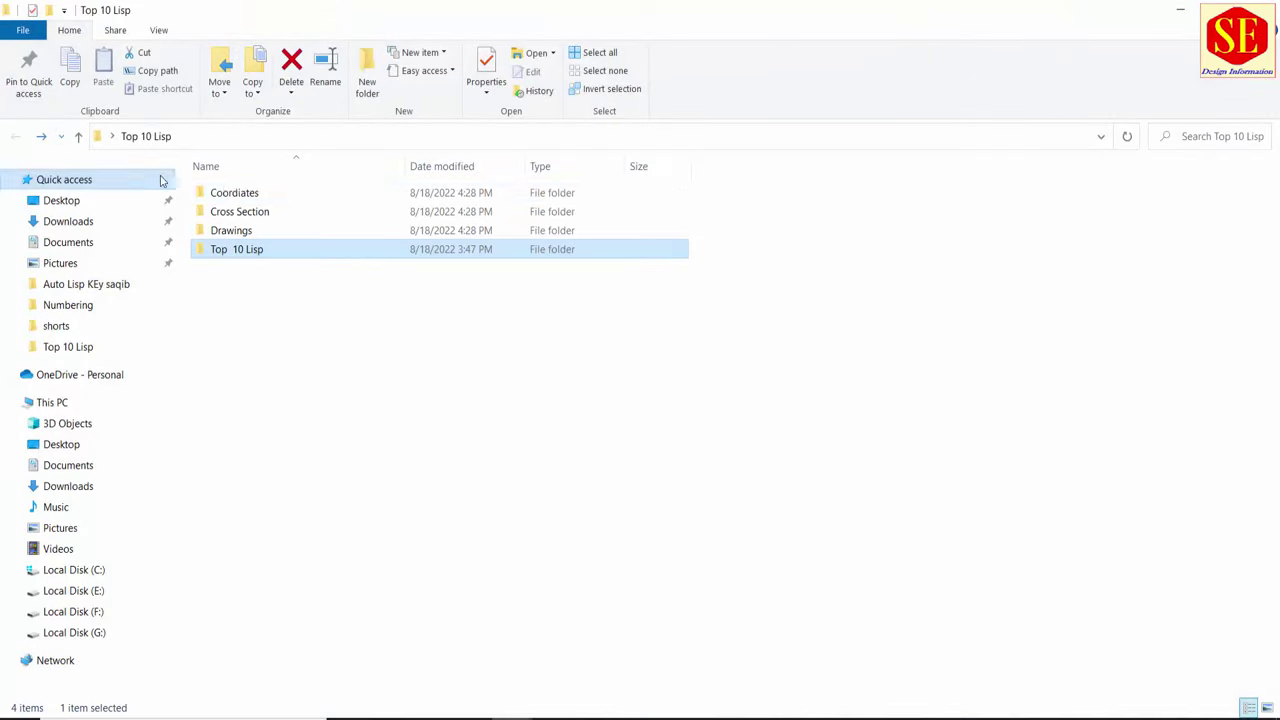
pyautogui.doubleClick(224, 211)
pyautogui.click(230, 274)
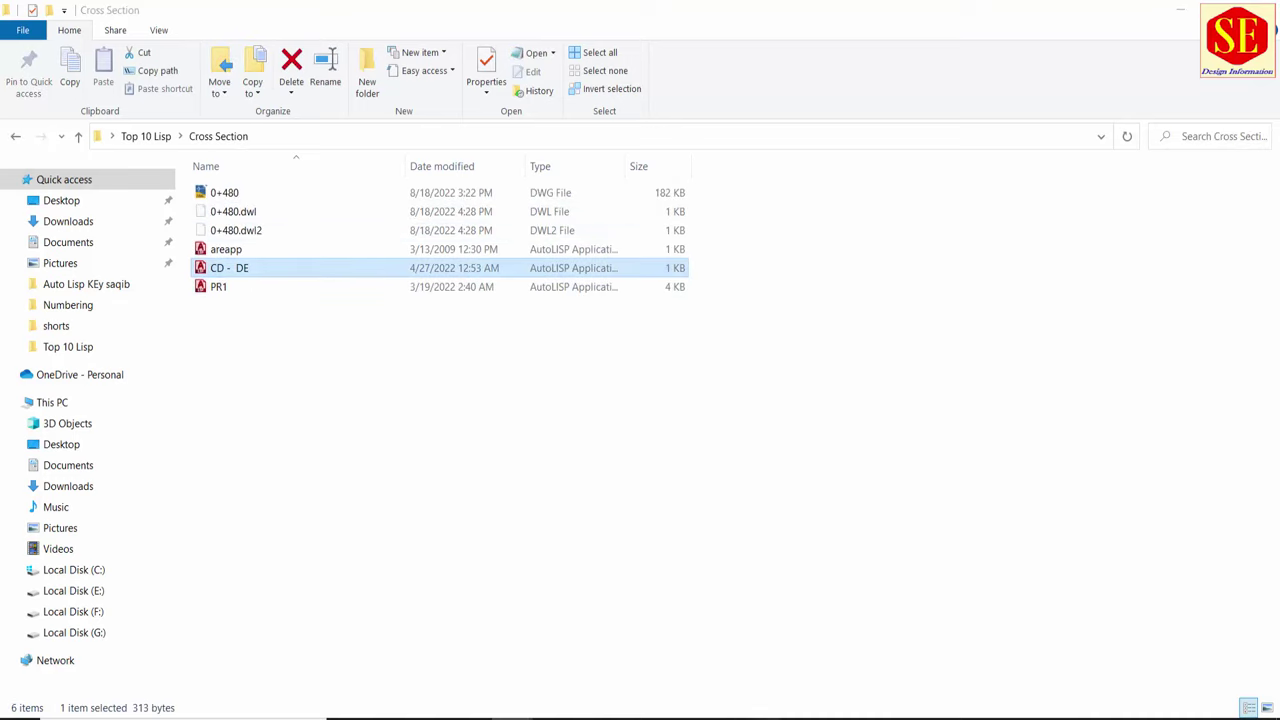
pyautogui.click(850, 650)
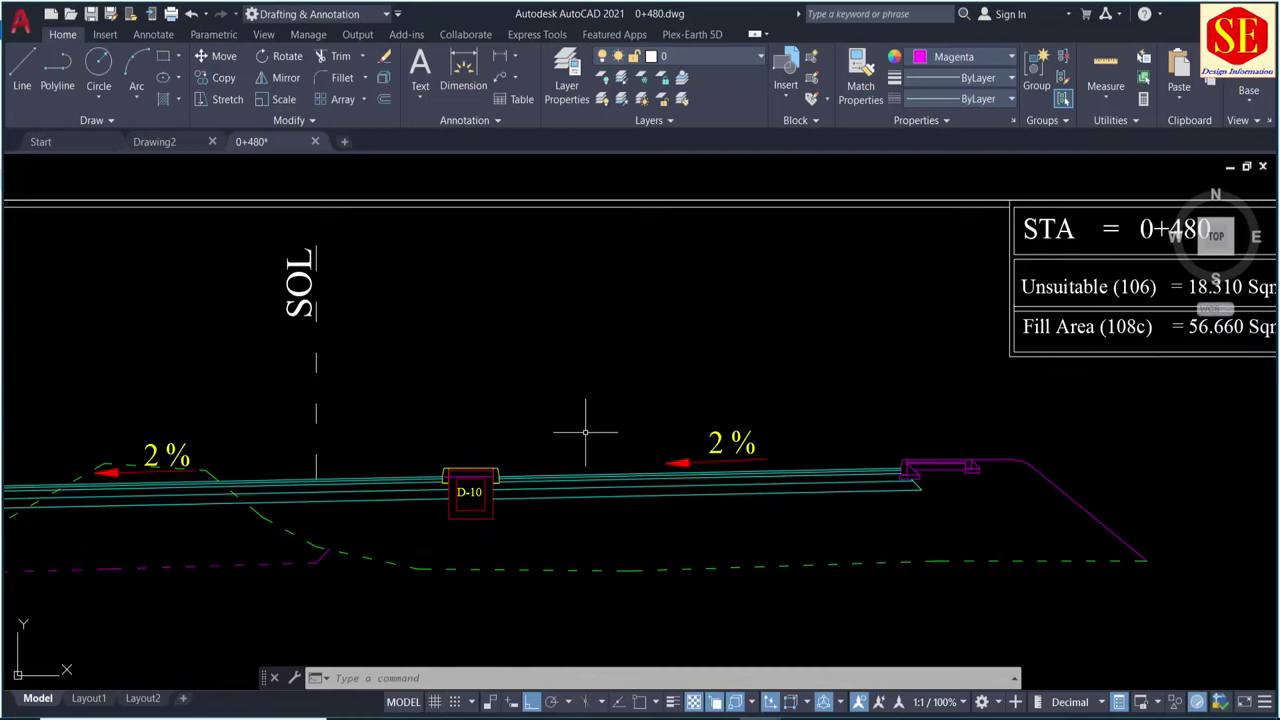
# - Start CD with Ortho and Dynamic UCS off, labelling the centreline at Dist 0.000, Ele 215.412
pyautogui.write('cd')
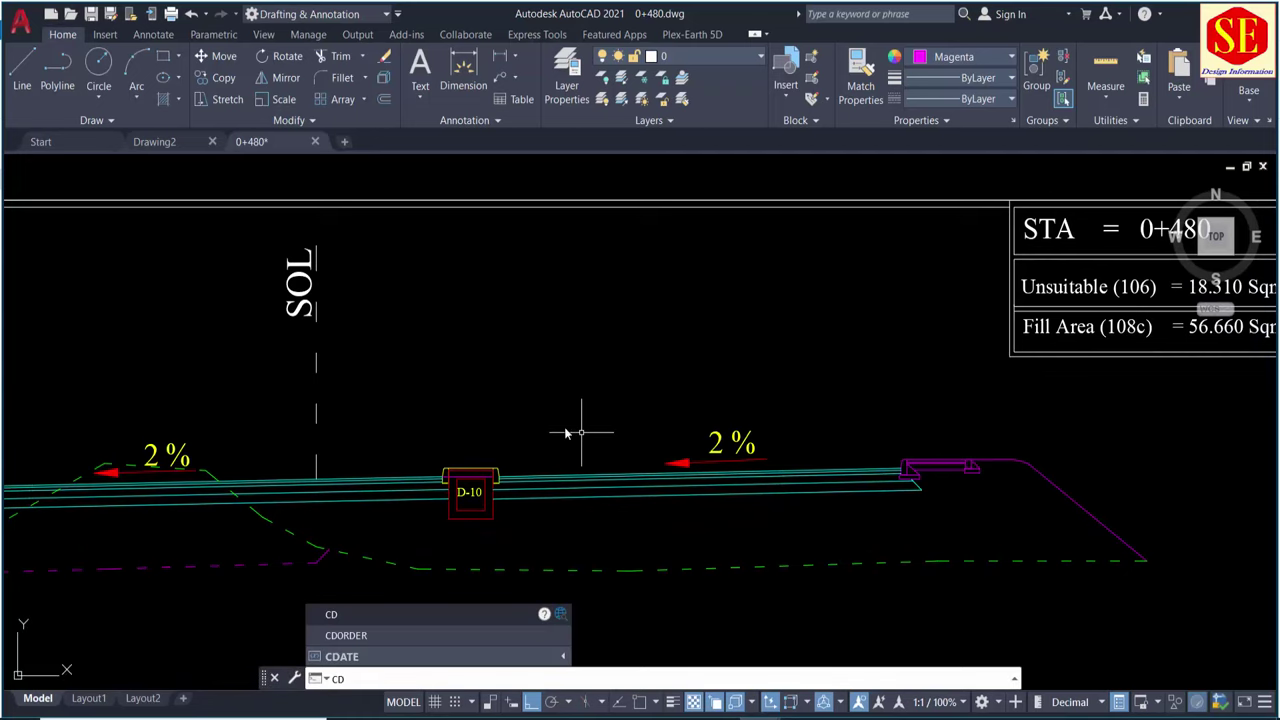
pyautogui.press('Return')
pyautogui.scroll(2, 315, 470)
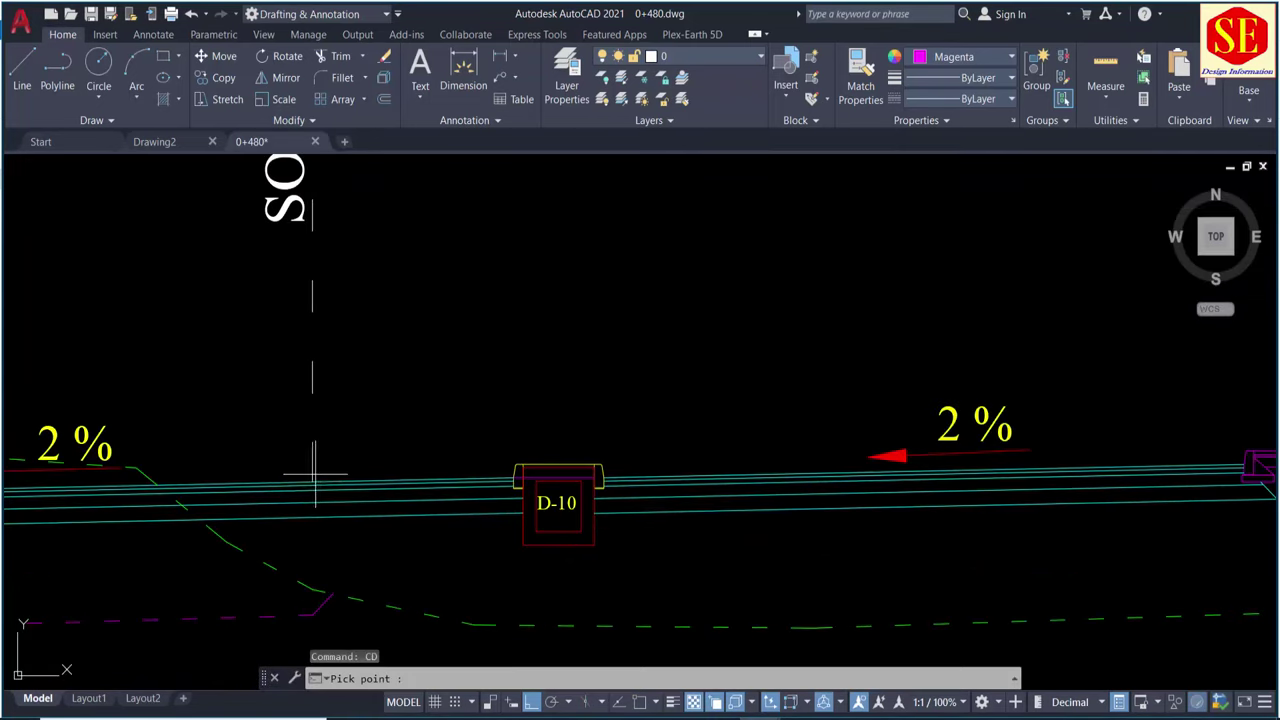
pyautogui.write("'os")
pyautogui.press('Return')
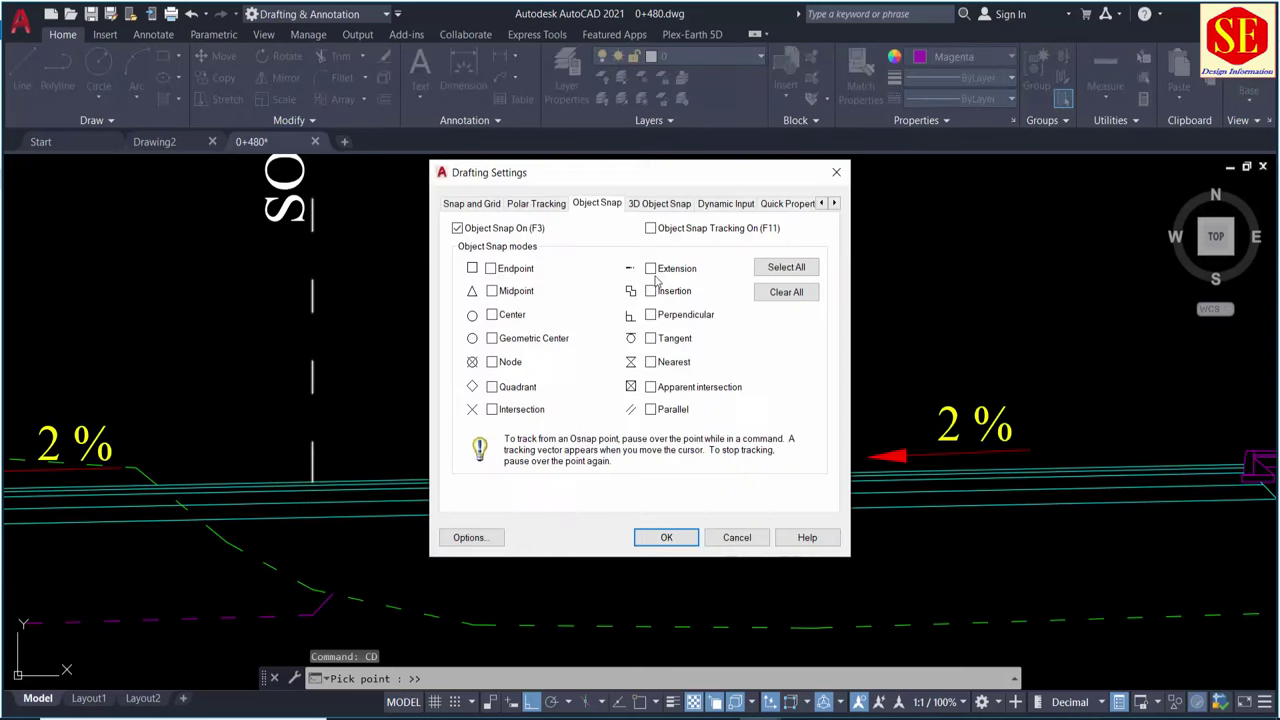
pyautogui.click(686, 538)
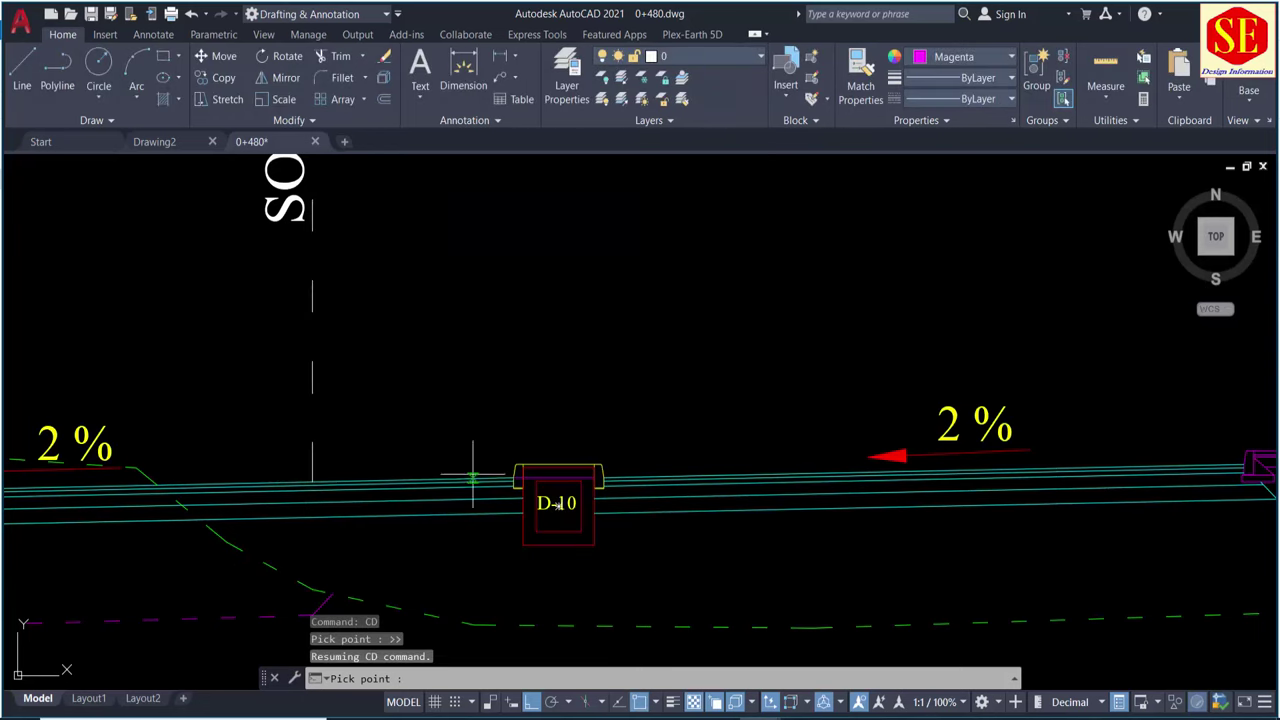
pyautogui.click(312, 478)
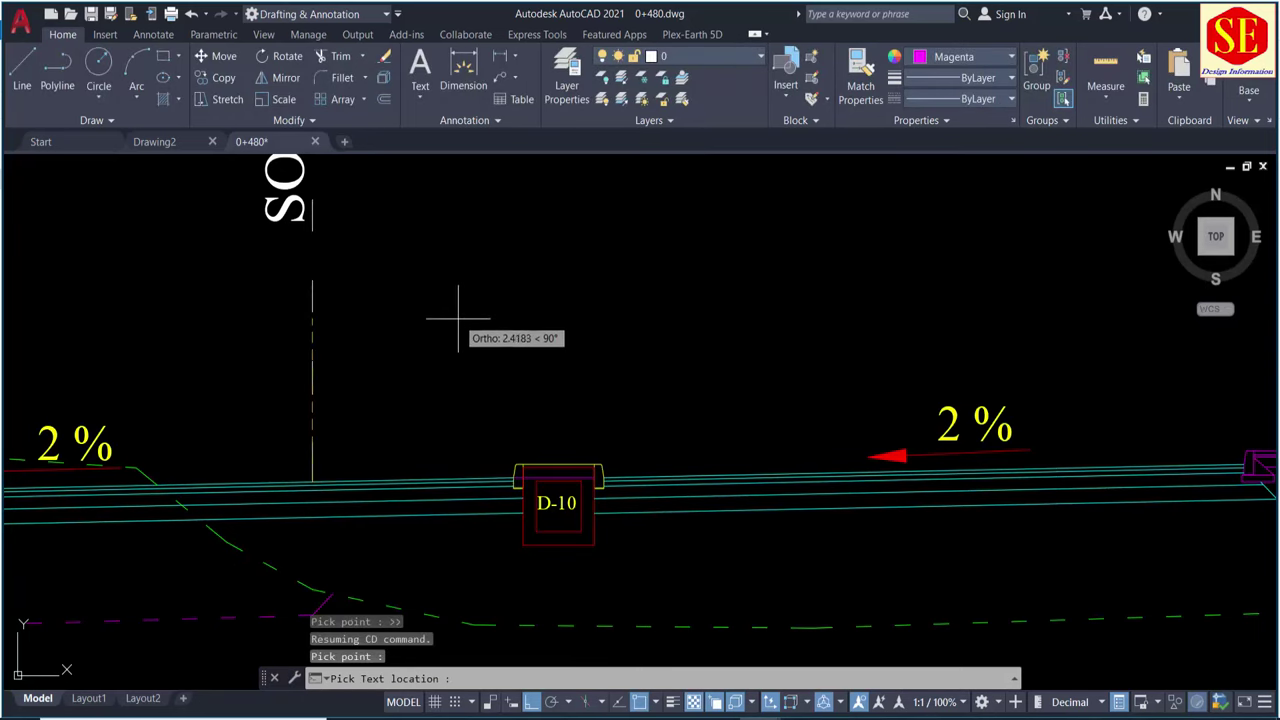
pyautogui.click(770, 702)
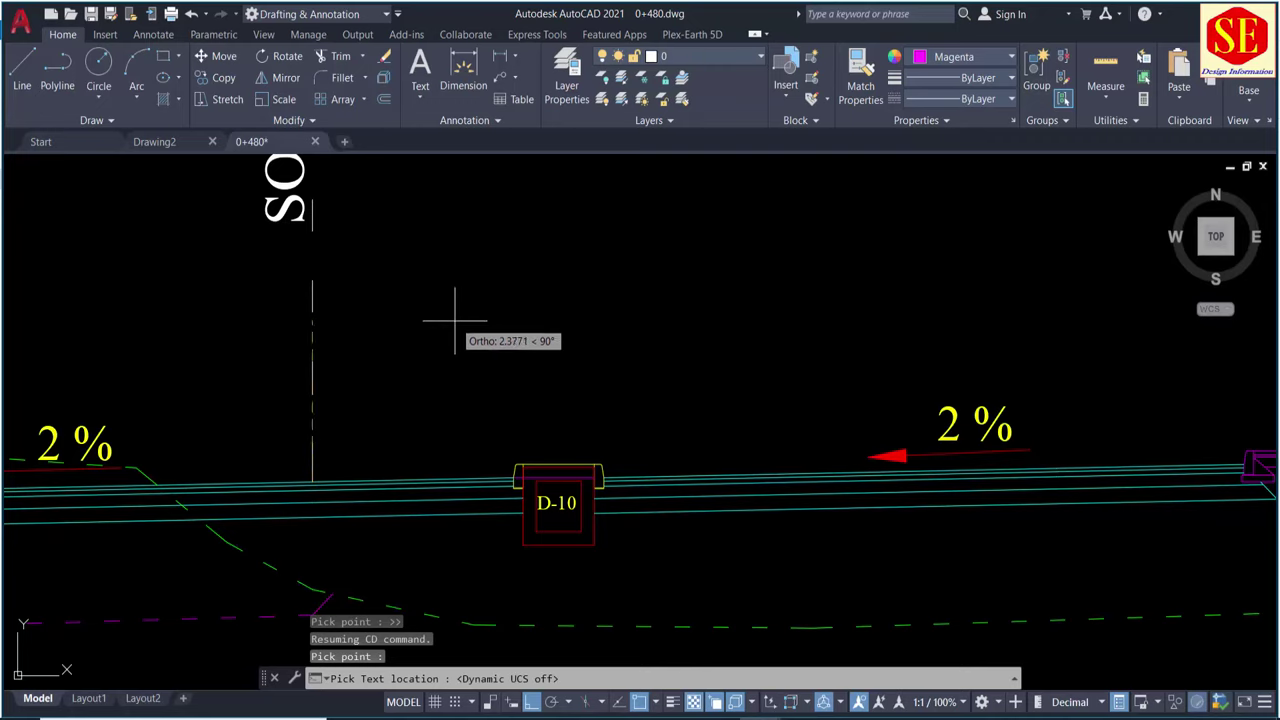
pyautogui.press('F8')
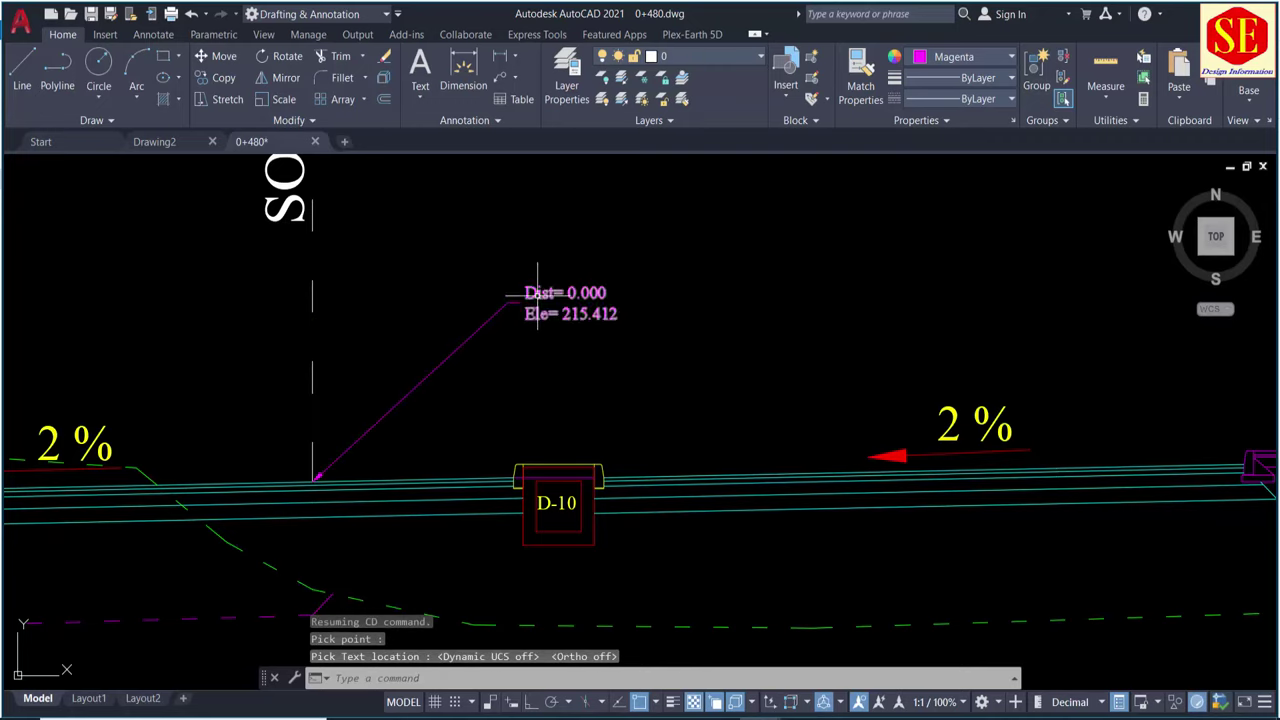
pyautogui.click(537, 295)
# - Add Dist/Ele leaders at the right pavement edge (14.416) and shoulder top (17.130)
pyautogui.moveTo(767, 417); pyautogui.dragTo(443, 366, button='middle')
pyautogui.press('Return')
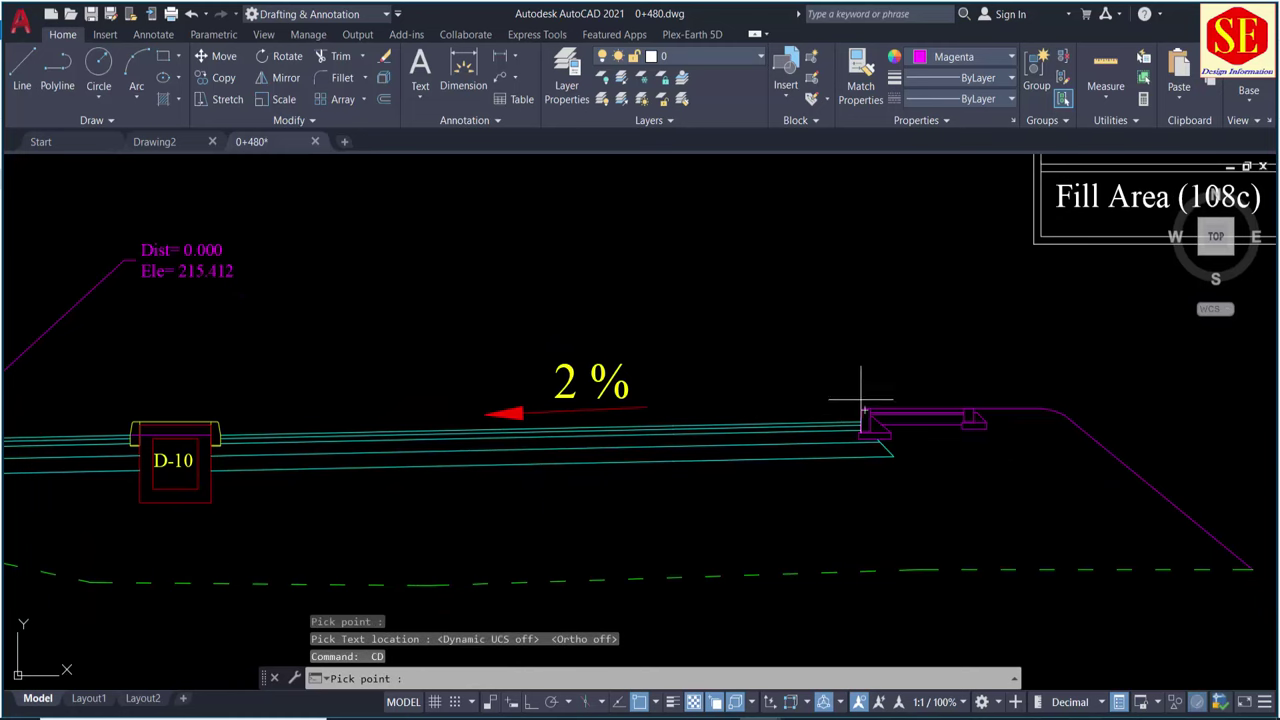
pyautogui.scroll(4, 857, 400)
pyautogui.scroll(-2, 860, 450)
pyautogui.click(855, 440)
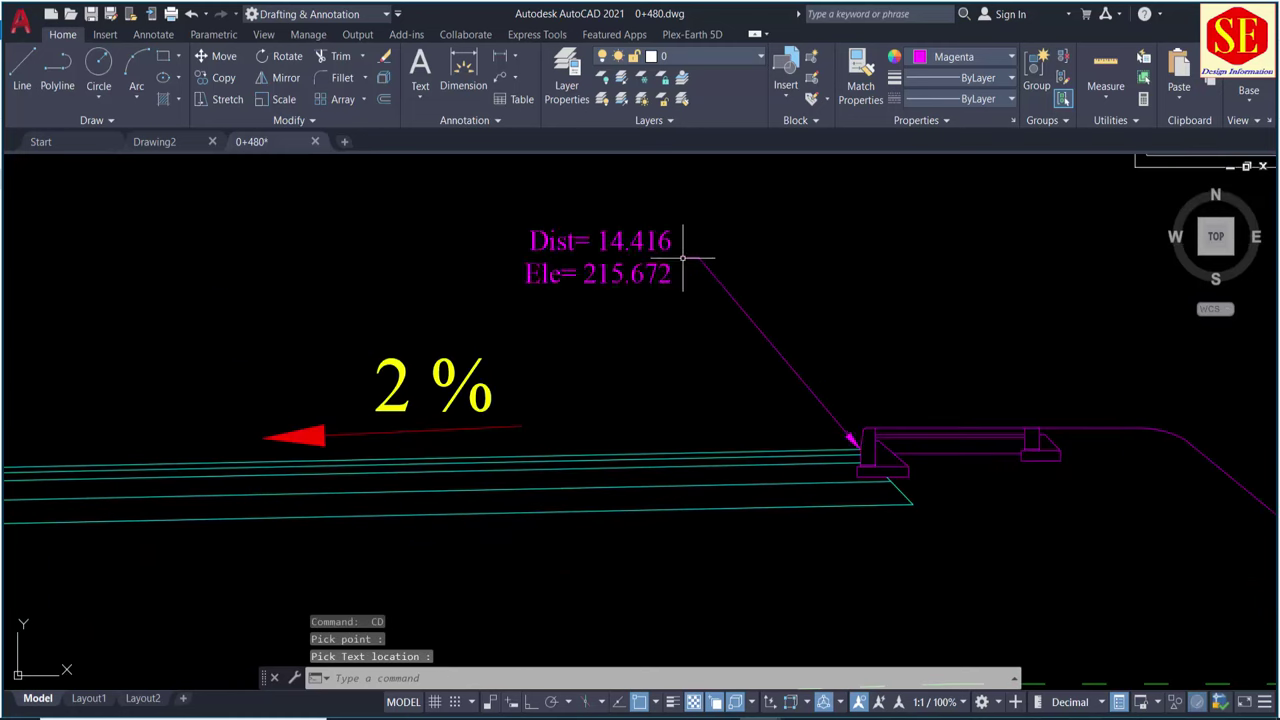
pyautogui.click(694, 268)
pyautogui.scroll(-2, 757, 337)
pyautogui.press('Return')
pyautogui.click(988, 381)
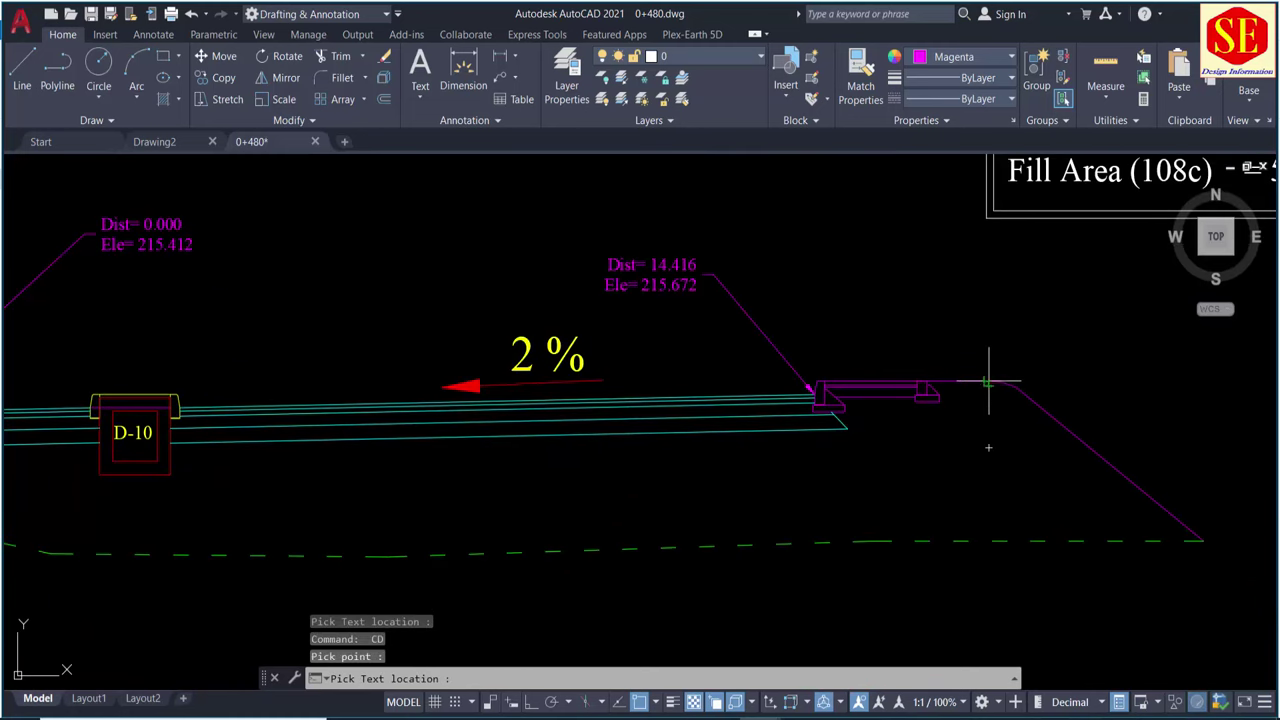
pyautogui.click(937, 283)
# - Label the slope corner (17.577), slope toe (20.486, Ele 213.484) and lower pavement layer corner (14.931)
pyautogui.press('Return')
pyautogui.click(1021, 390)
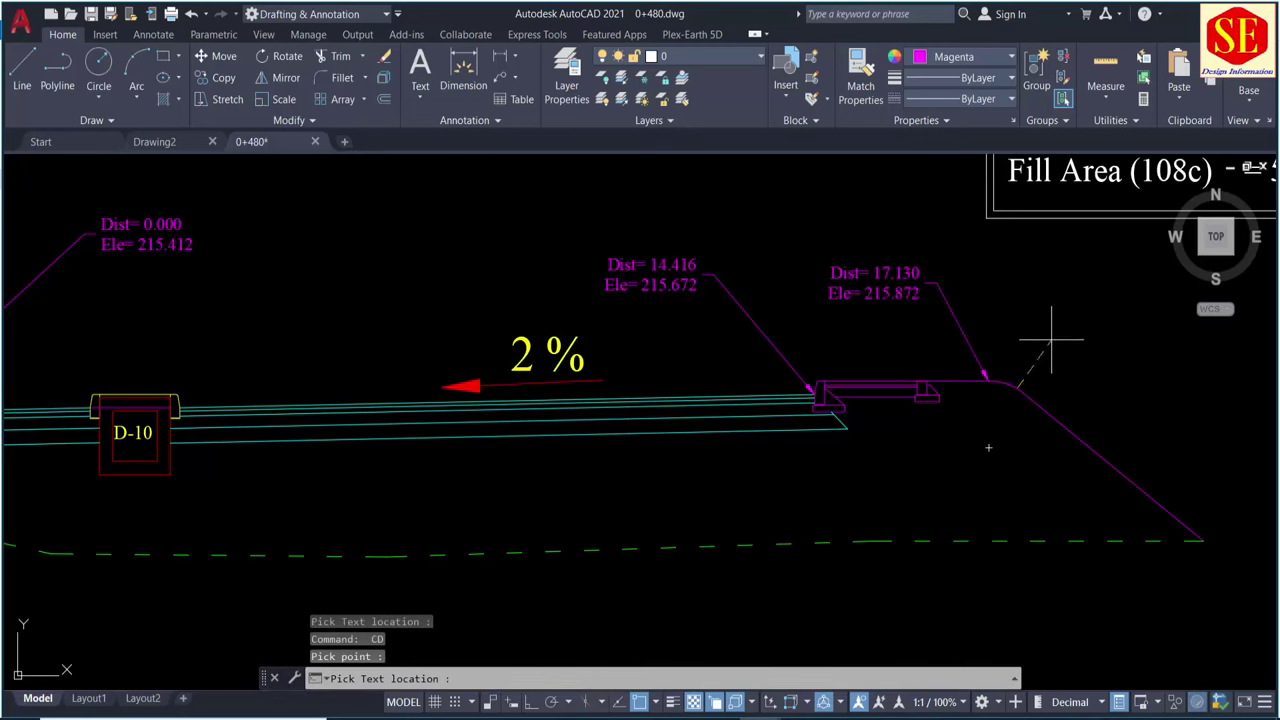
pyautogui.click(1052, 340)
pyautogui.press('Return')
pyautogui.moveTo(1192, 518); pyautogui.dragTo(1071, 414, button='middle')
pyautogui.click(1083, 437)
pyautogui.click(1083, 345)
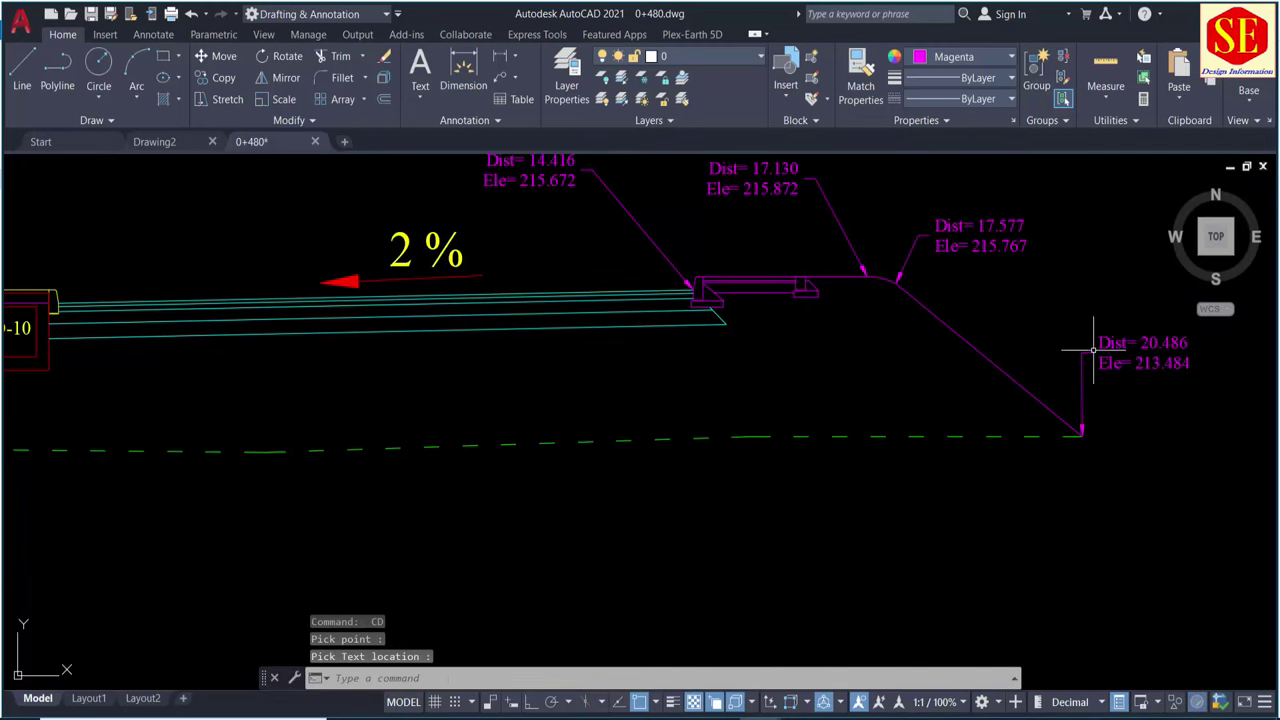
pyautogui.moveTo(644, 368); pyautogui.dragTo(814, 366, button='middle')
pyautogui.press('Return')
pyautogui.click(884, 311)
pyautogui.click(937, 365)
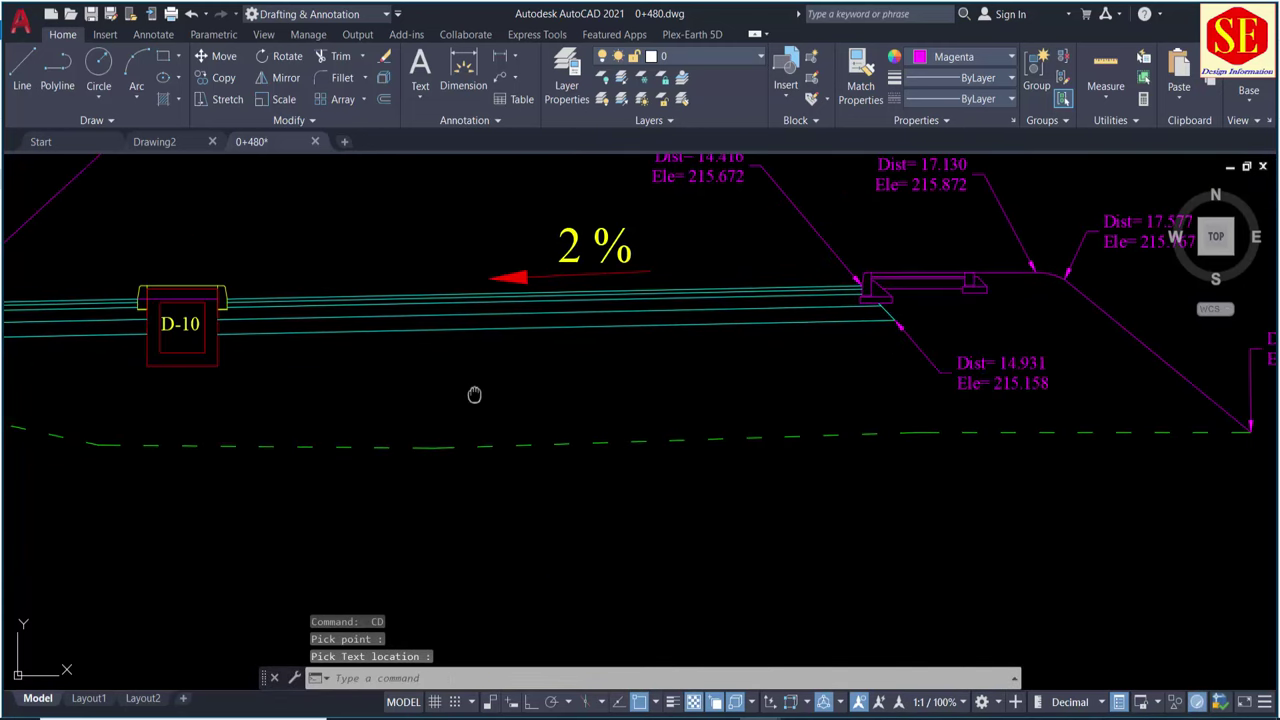
# - Label the lower right and lower left corners of the D-10 drain at Dist 4.361 and 3.261
pyautogui.moveTo(185, 334); pyautogui.dragTo(486, 334, button='middle')
pyautogui.press('Return')
pyautogui.click(482, 327)
pyautogui.click(596, 400)
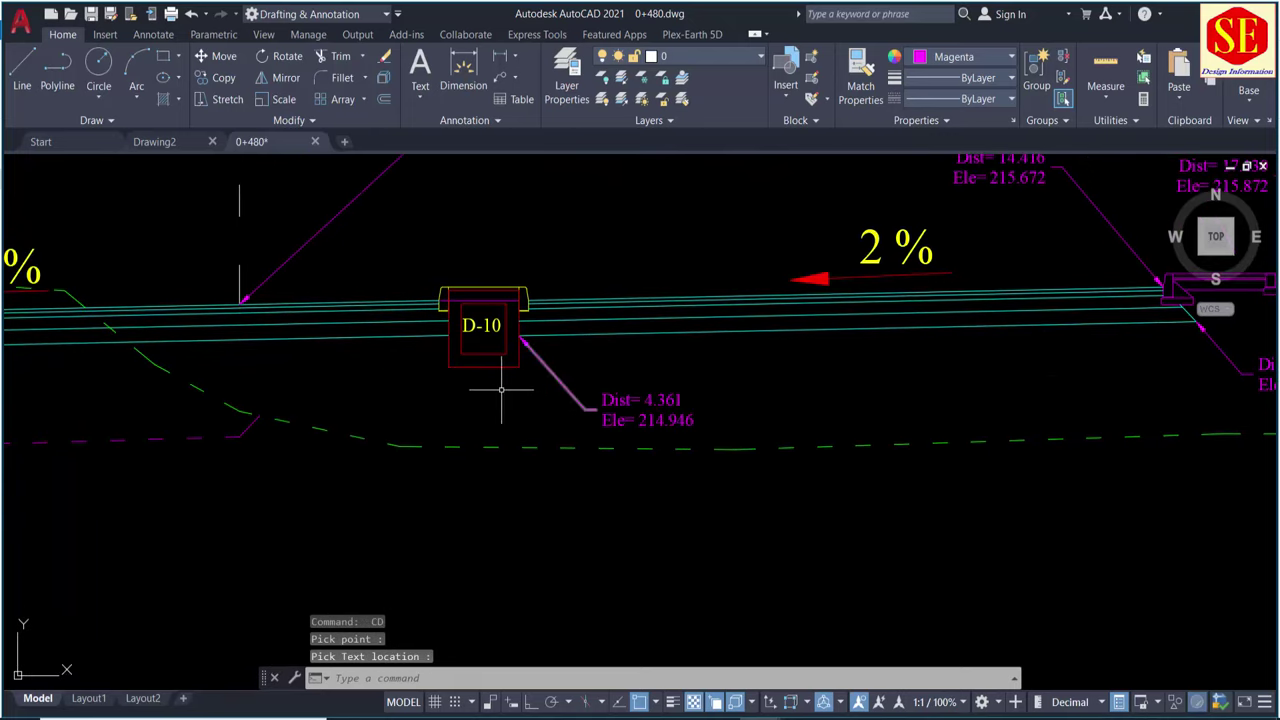
pyautogui.moveTo(404, 360); pyautogui.dragTo(766, 360, button='middle')
pyautogui.press('Return')
pyautogui.click(844, 320)
pyautogui.click(740, 382)
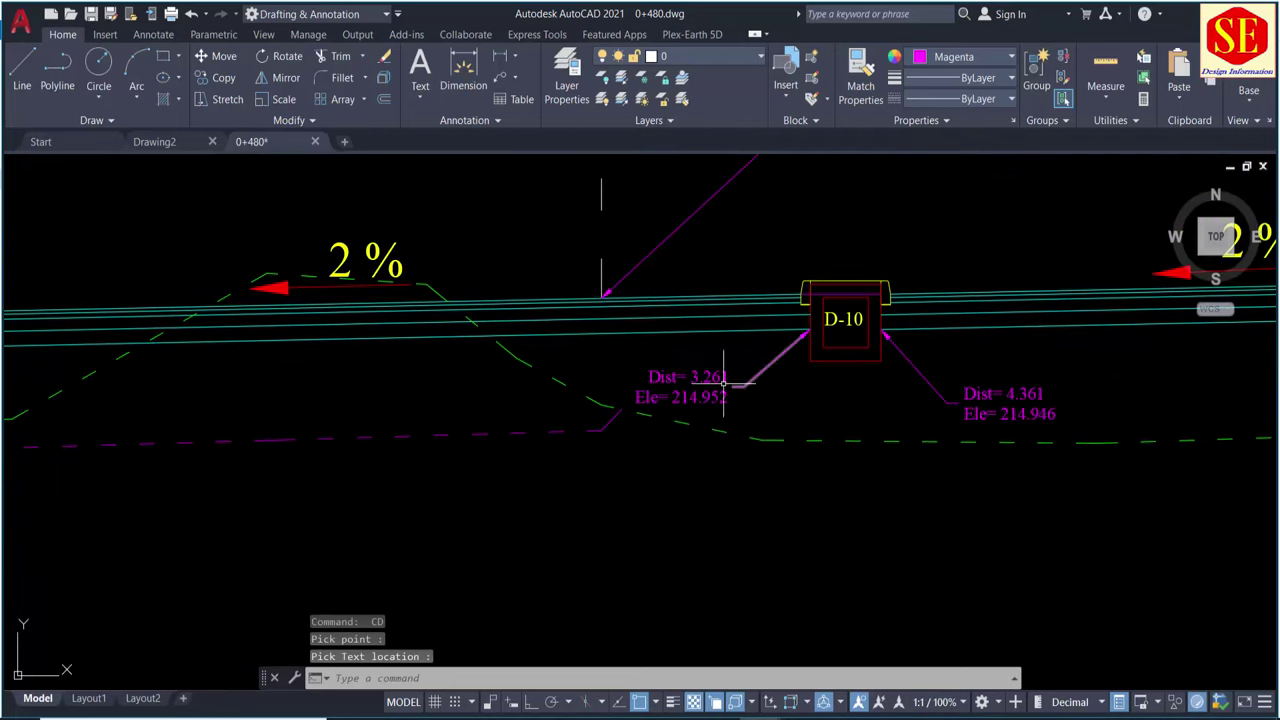
# - Label the lower left pavement layer corner at Dist -11.286
pyautogui.moveTo(560, 463); pyautogui.dragTo(882, 470, button='middle')
pyautogui.press('Return')
pyautogui.click(201, 354)
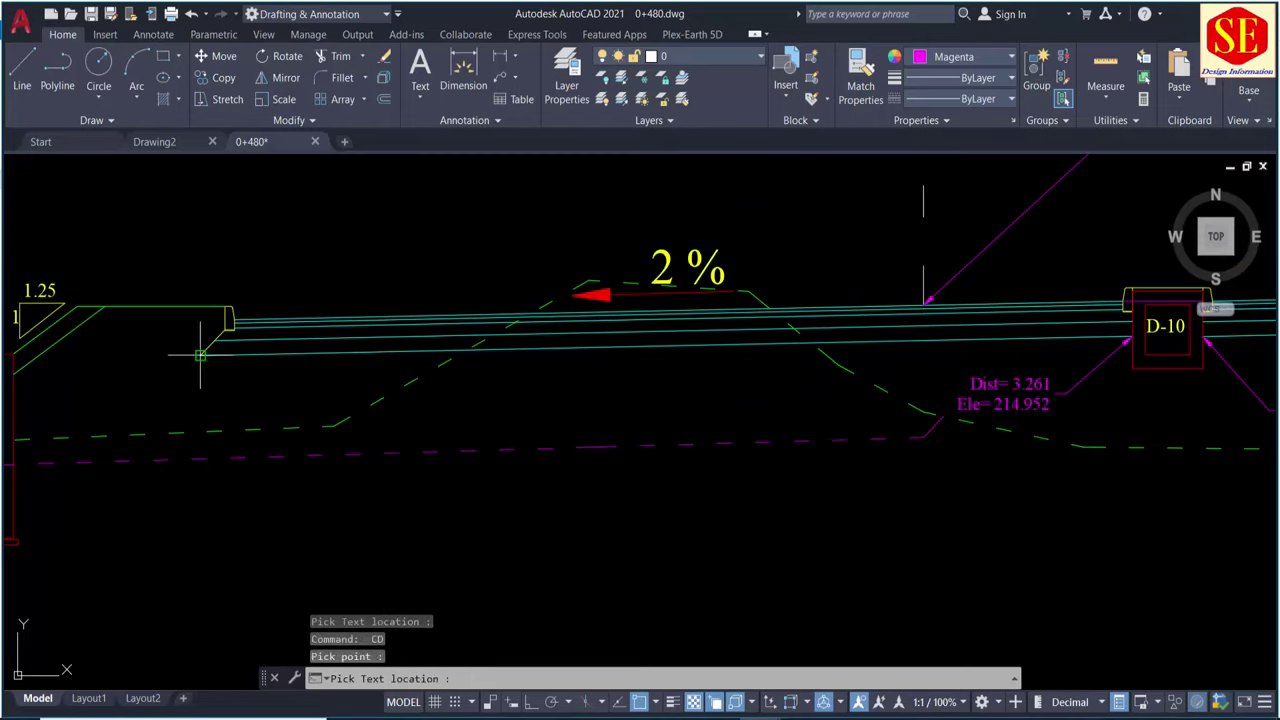
pyautogui.scroll(2, 201, 354)
pyautogui.moveTo(201, 354); pyautogui.dragTo(397, 292, button='middle')
pyautogui.click(341, 405)
pyautogui.scroll(2, 428, 336)
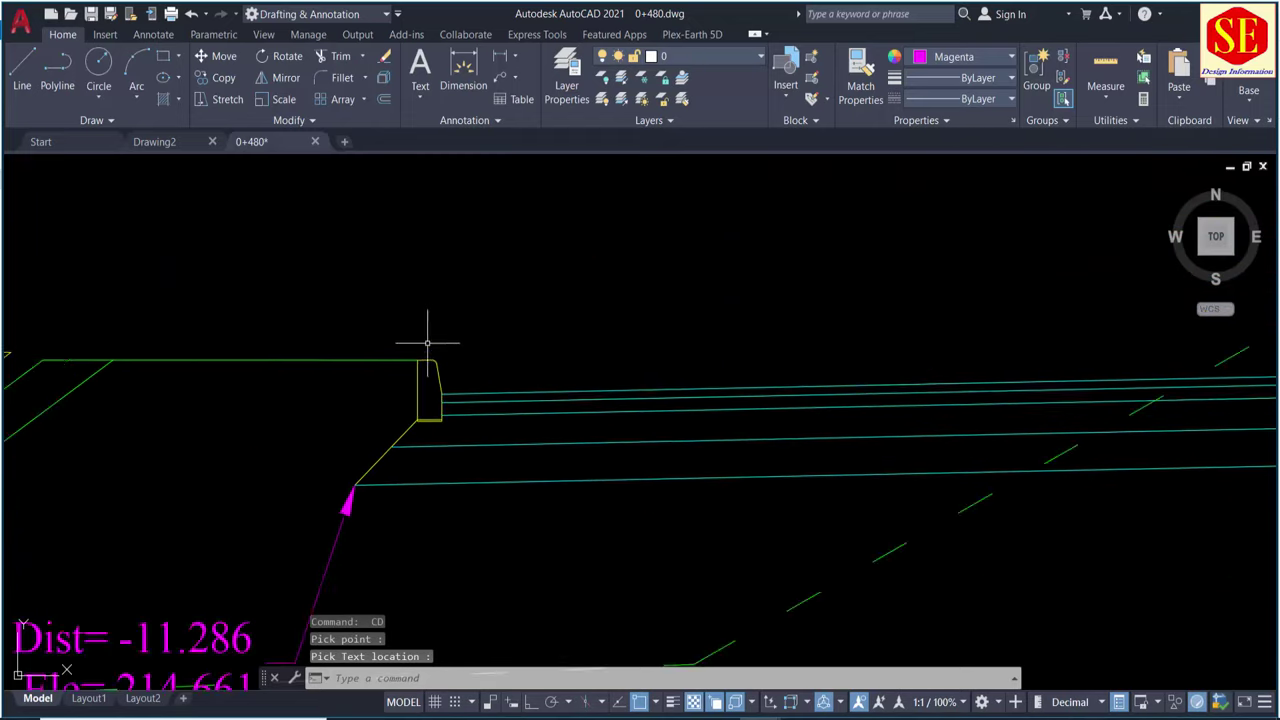
pyautogui.scroll(1, 428, 336)
# - Label the left pavement edge at Dist -10.750 and the left shoulder at -12.771
pyautogui.press('Return')
pyautogui.click(449, 412)
pyautogui.click(515, 242)
pyautogui.scroll(-1, 603, 283)
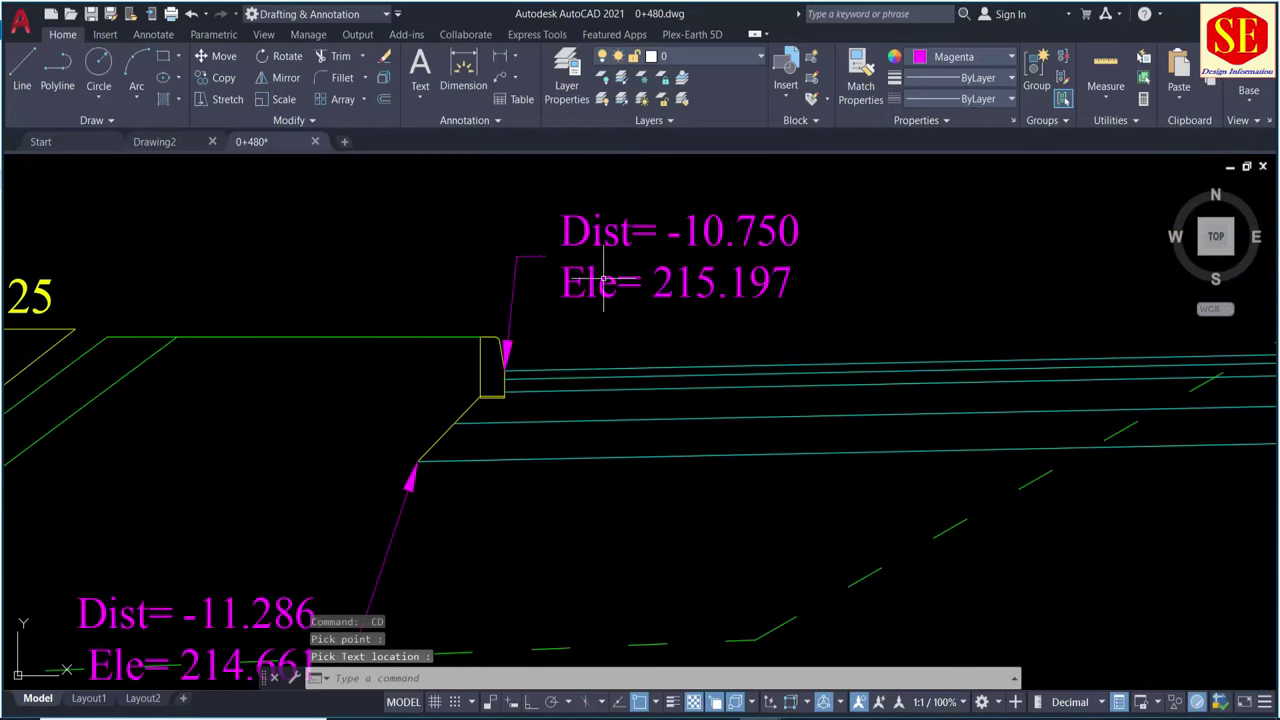
pyautogui.scroll(-1, 536, 270)
pyautogui.press('Return')
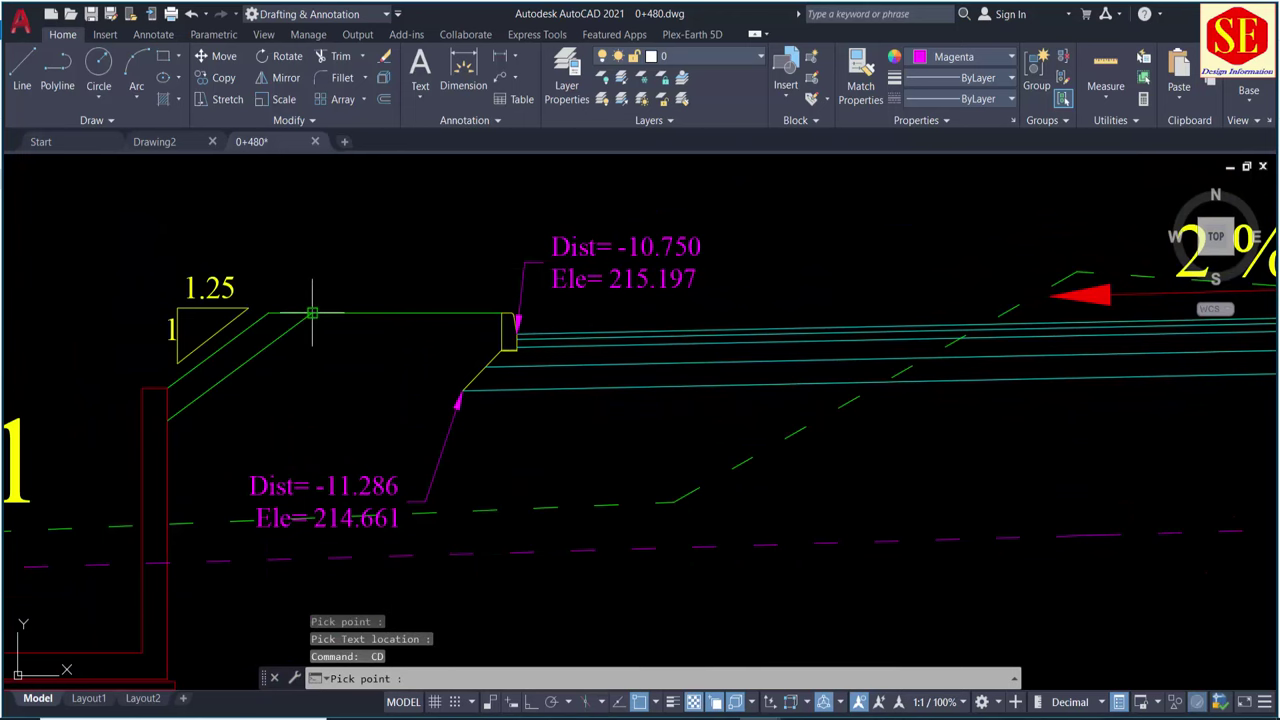
pyautogui.click(300, 310)
pyautogui.scroll(1, 300, 310)
pyautogui.click(350, 300)
# - Label the top of the D-10 drain at Dist 4.511
pyautogui.scroll(-2, 571, 500)
pyautogui.scroll(2, 573, 396)
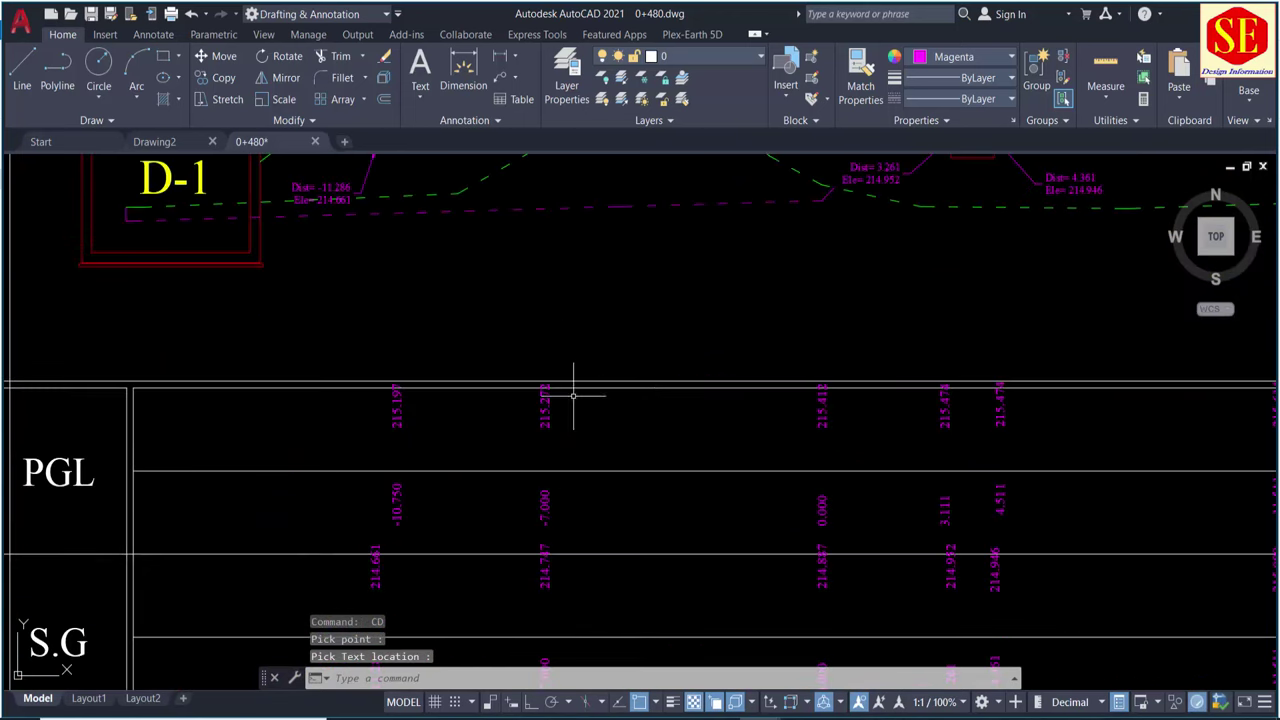
pyautogui.scroll(-2, 563, 412)
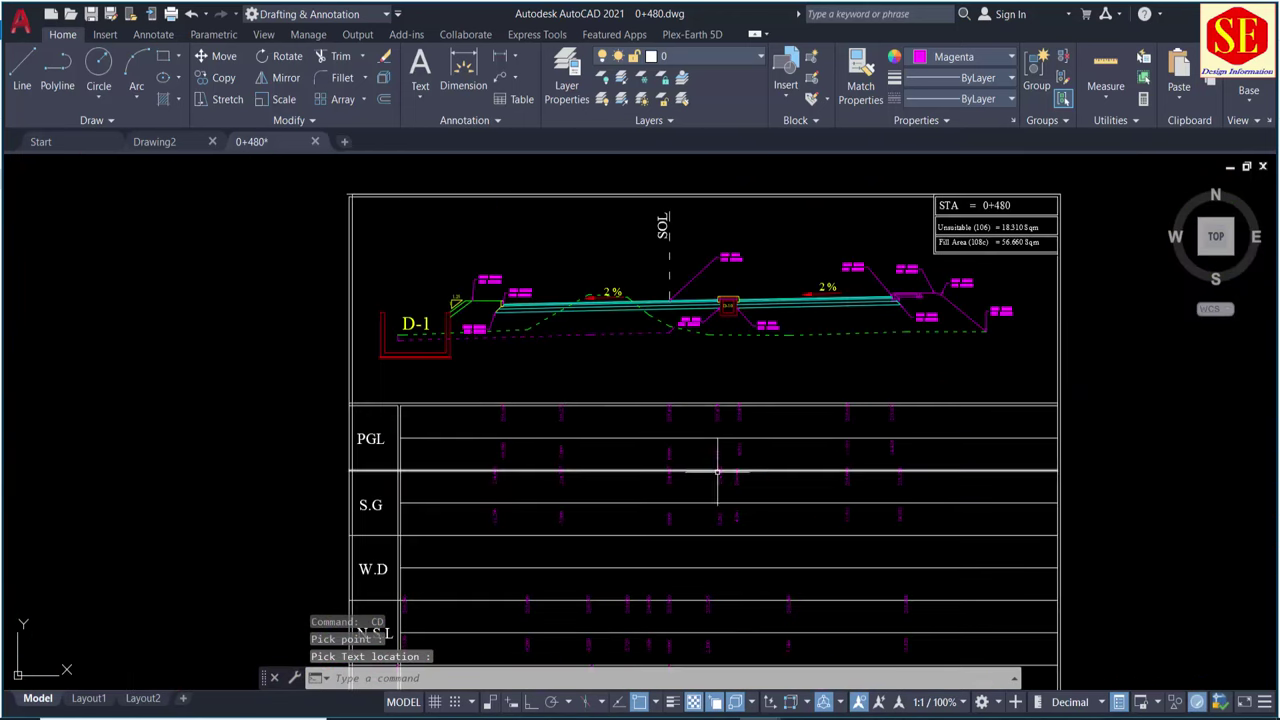
pyautogui.scroll(2, 872, 305)
pyautogui.moveTo(468, 279); pyautogui.dragTo(562, 418, button='middle')
pyautogui.scroll(2, 575, 405)
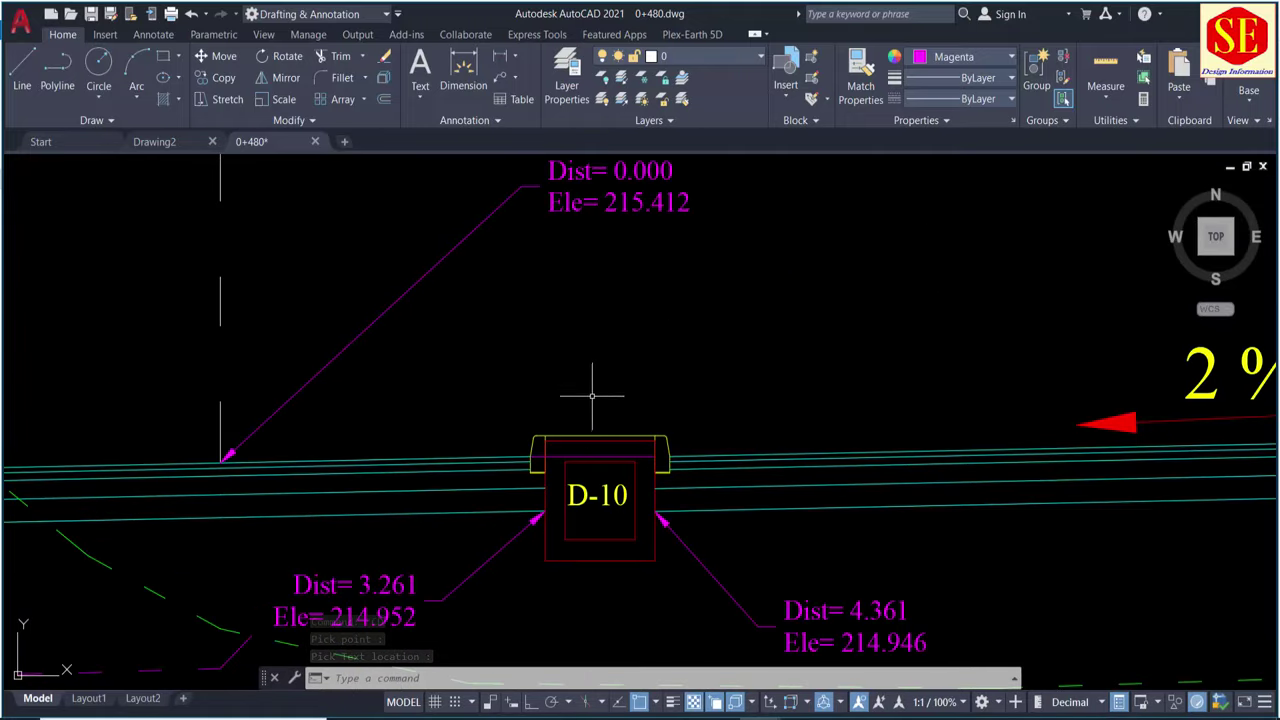
pyautogui.press('Return')
pyautogui.scroll(3, 545, 415)
pyautogui.click(544, 471)
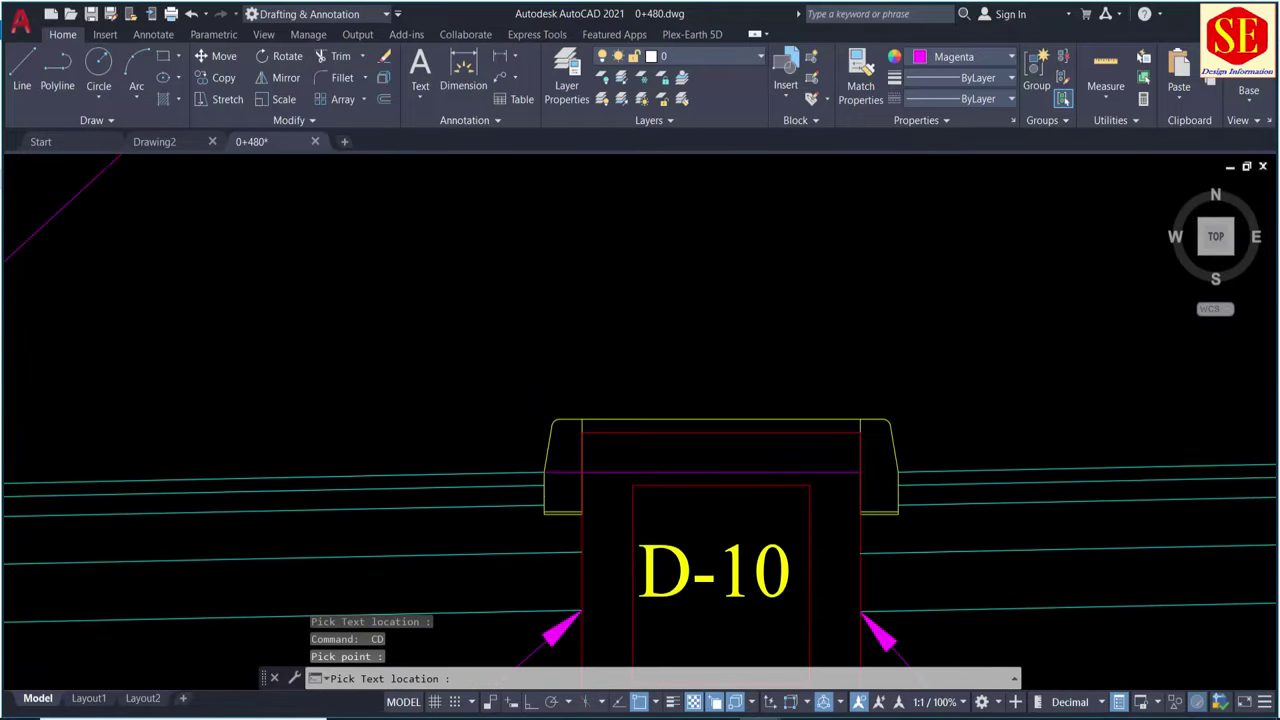
pyautogui.scroll(-2, 544, 468)
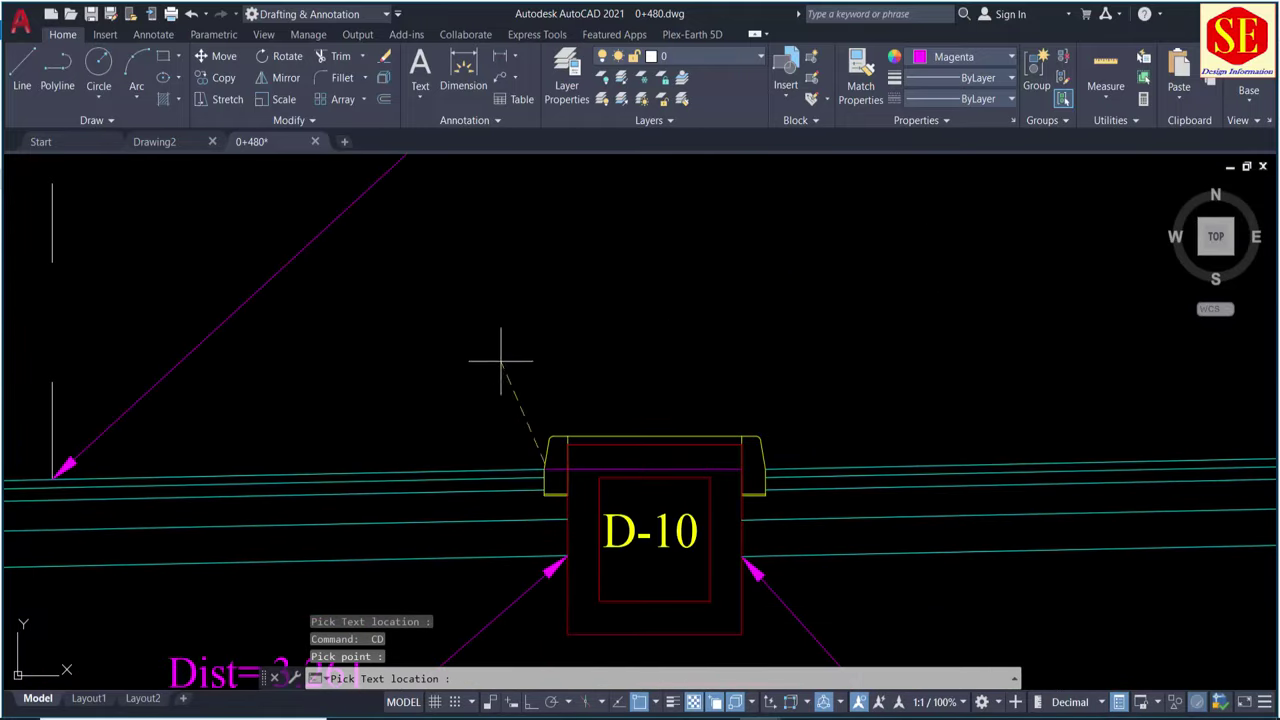
pyautogui.click(755, 437)
pyautogui.scroll(-2, 760, 435)
pyautogui.click(893, 330)
pyautogui.scroll(-1, 551, 277)
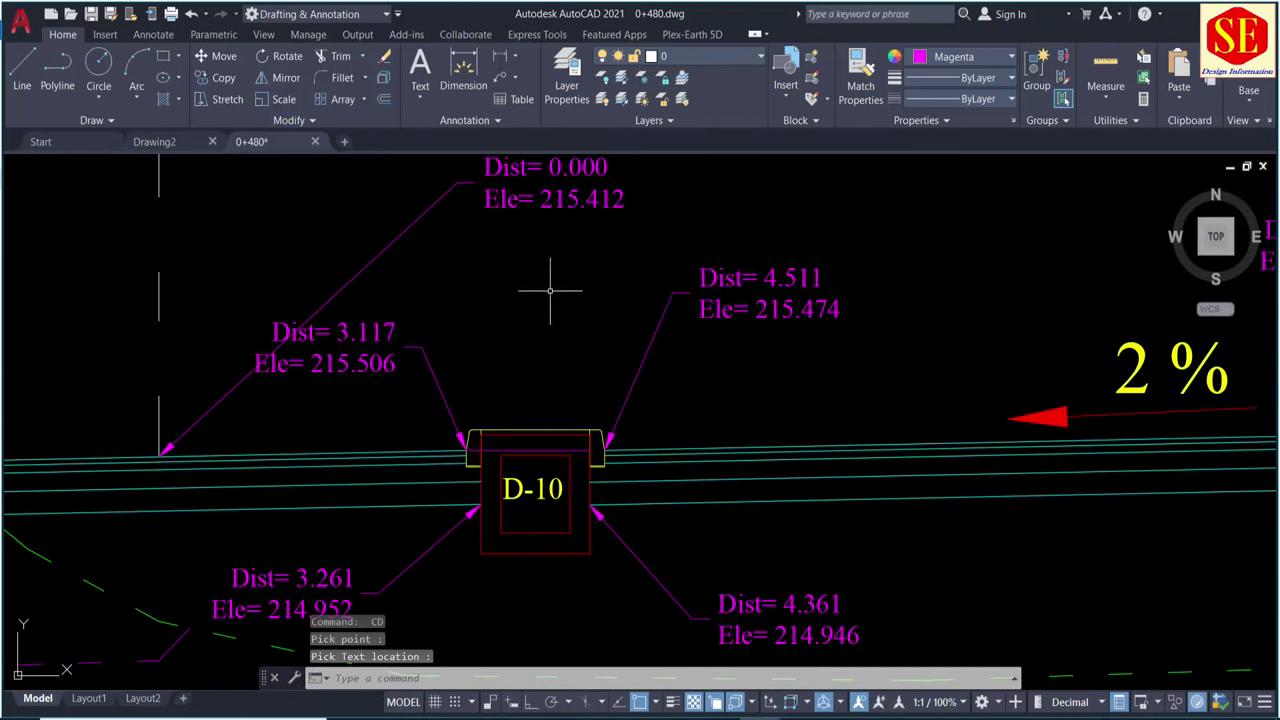
pyautogui.scroll(-2, 512, 300)
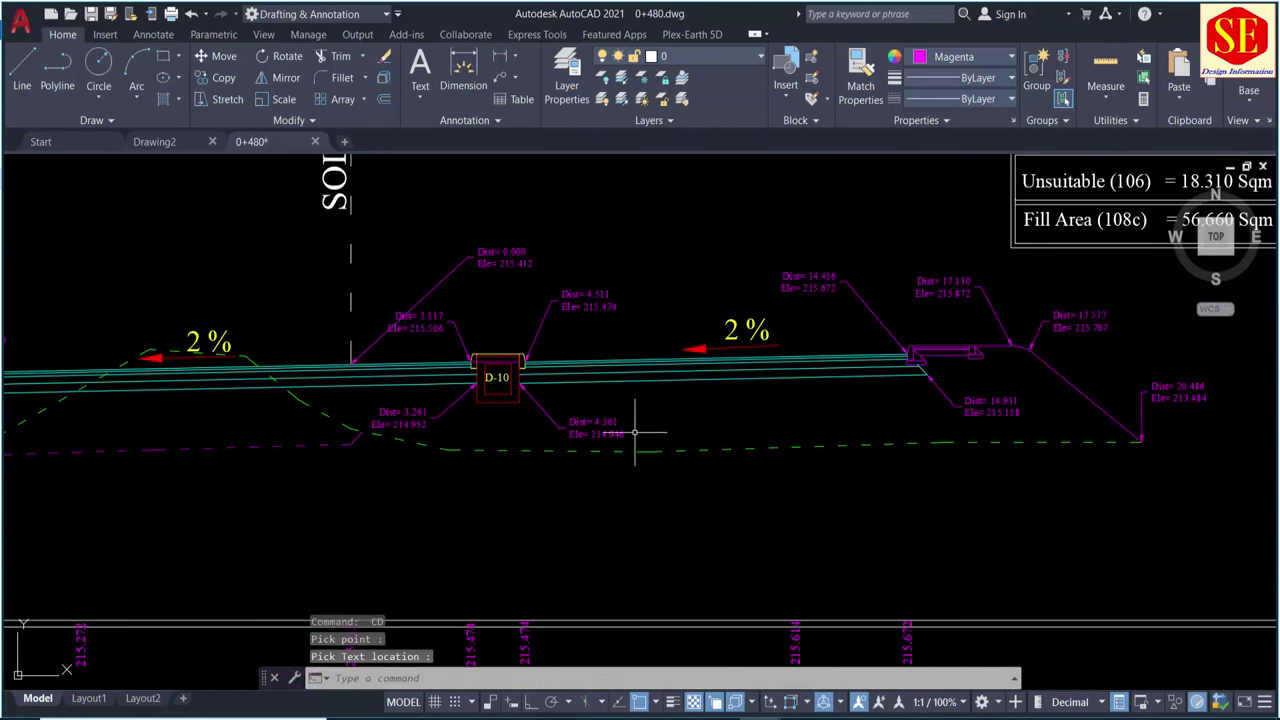
pyautogui.scroll(-2, 634, 432)
pyautogui.moveTo(566, 482); pyautogui.dragTo(714, 466, button='middle')
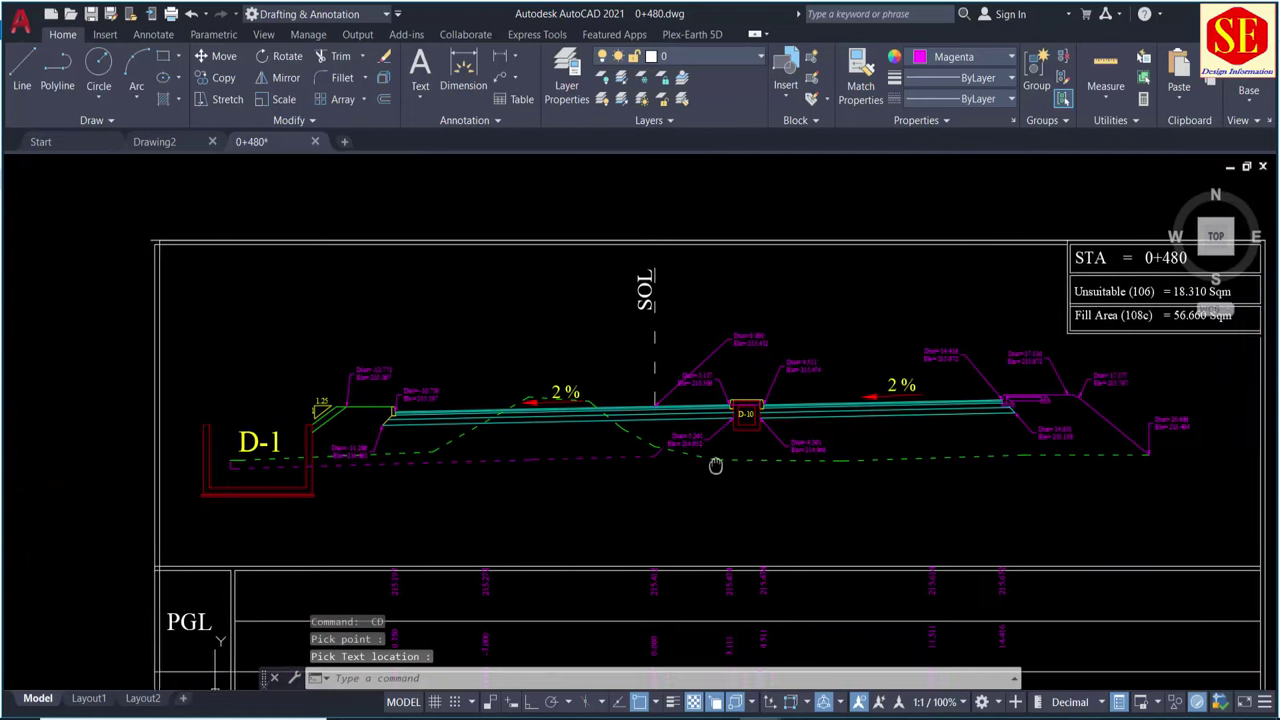
pyautogui.scroll(1, 806, 366)
pyautogui.scroll(3, 728, 280)
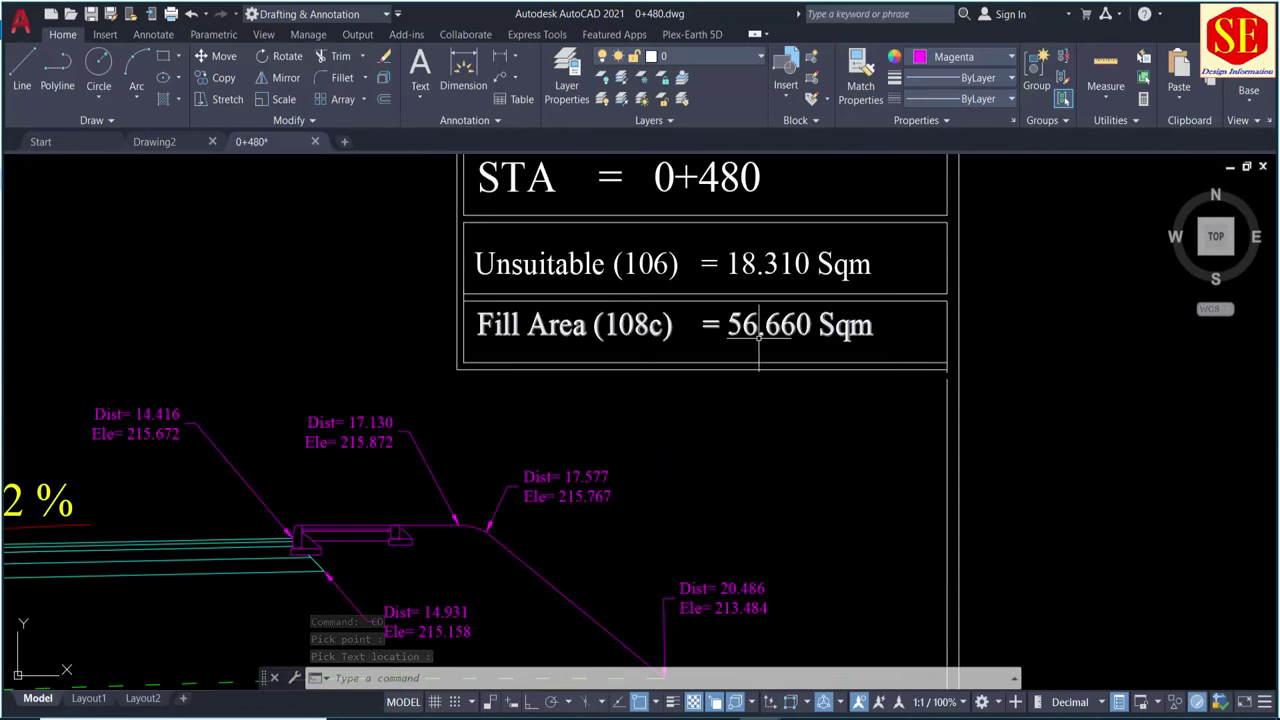
pyautogui.scroll(-3, 806, 351)
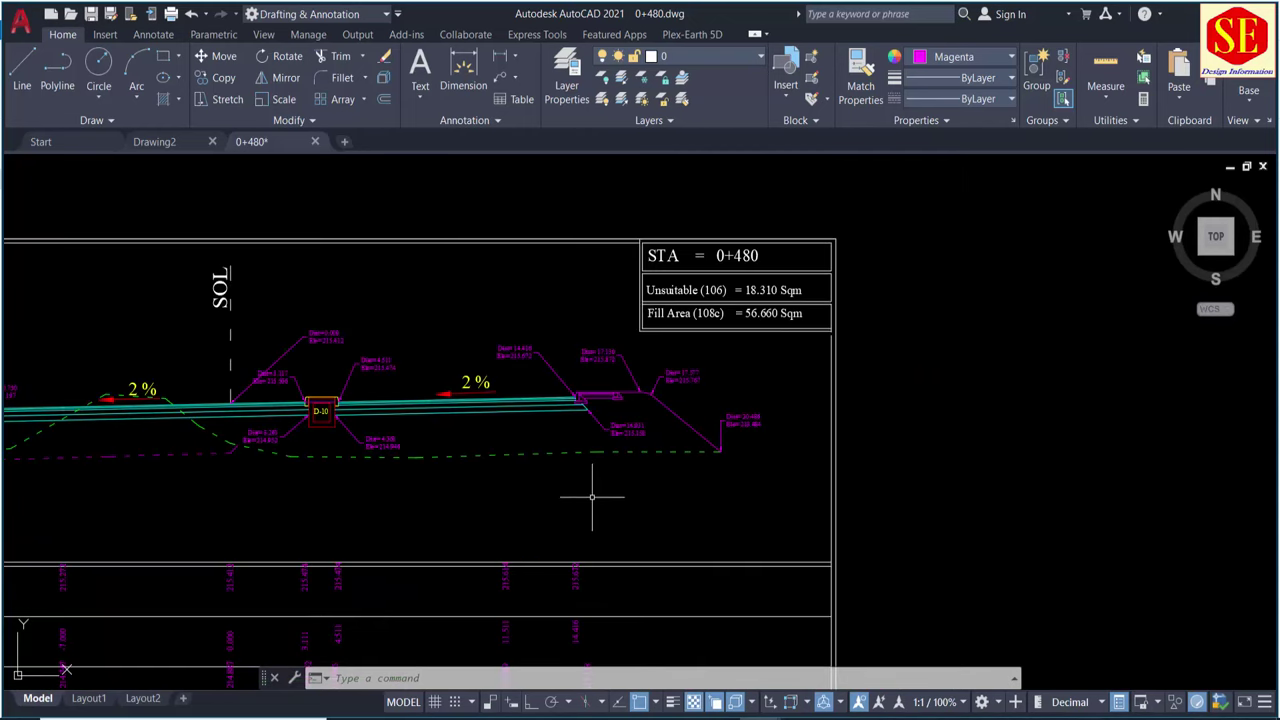
pyautogui.moveTo(592, 496); pyautogui.dragTo(685, 459, button='middle')
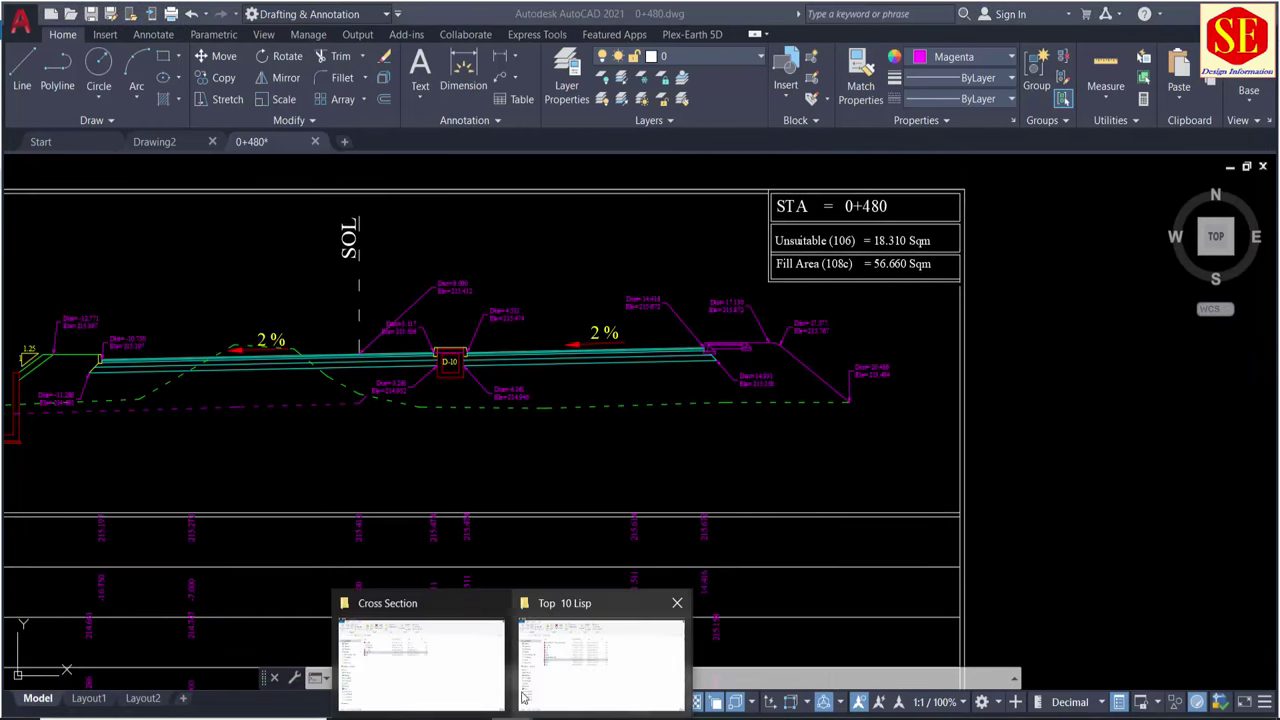
# - Review the areapp LISP code (command c:q) in Notepad, close it, and cancel AutoCAD's pending command
pyautogui.click(404, 684)
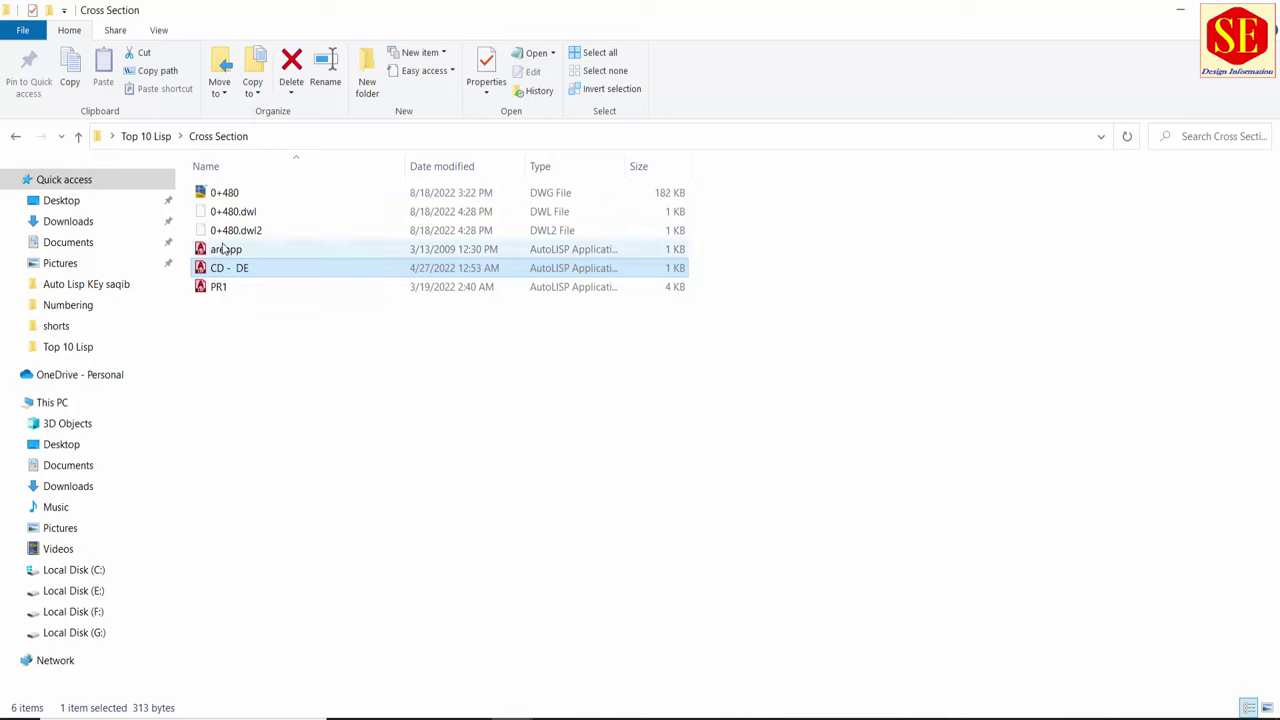
pyautogui.doubleClick(225, 249)
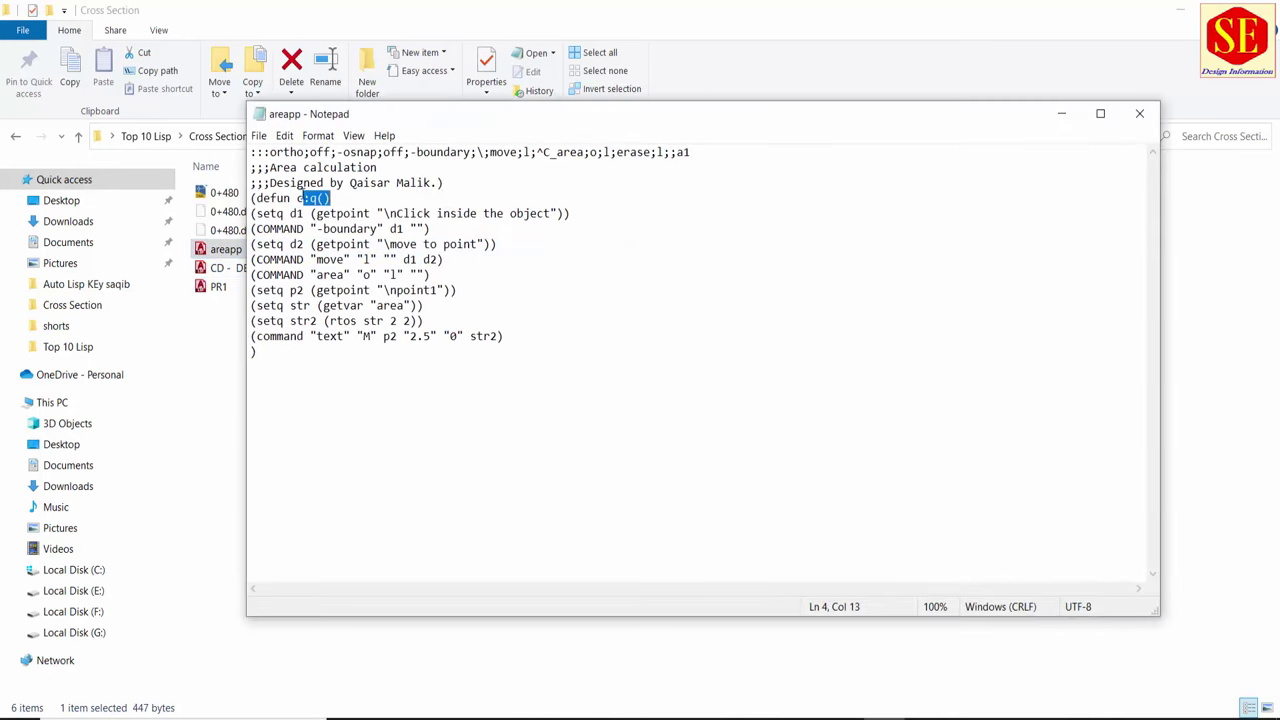
pyautogui.click(1139, 113)
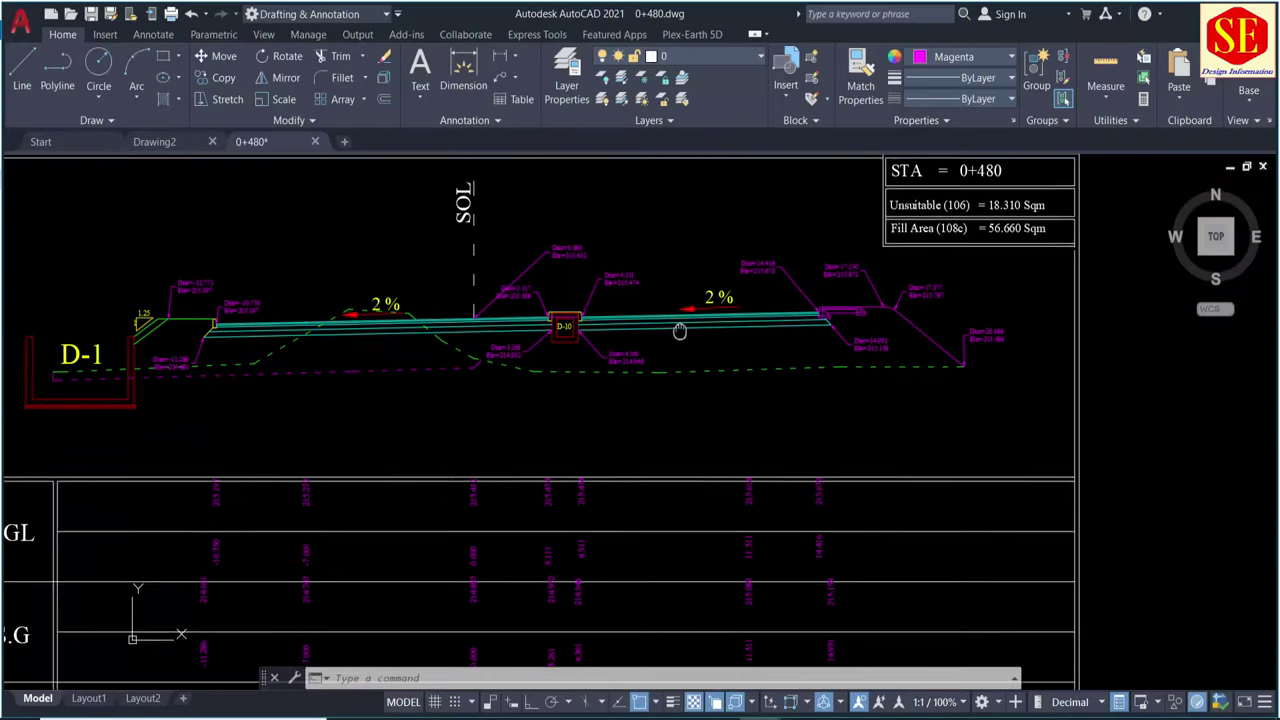
pyautogui.moveTo(679, 331); pyautogui.dragTo(563, 432, button='middle')
pyautogui.press('Escape')
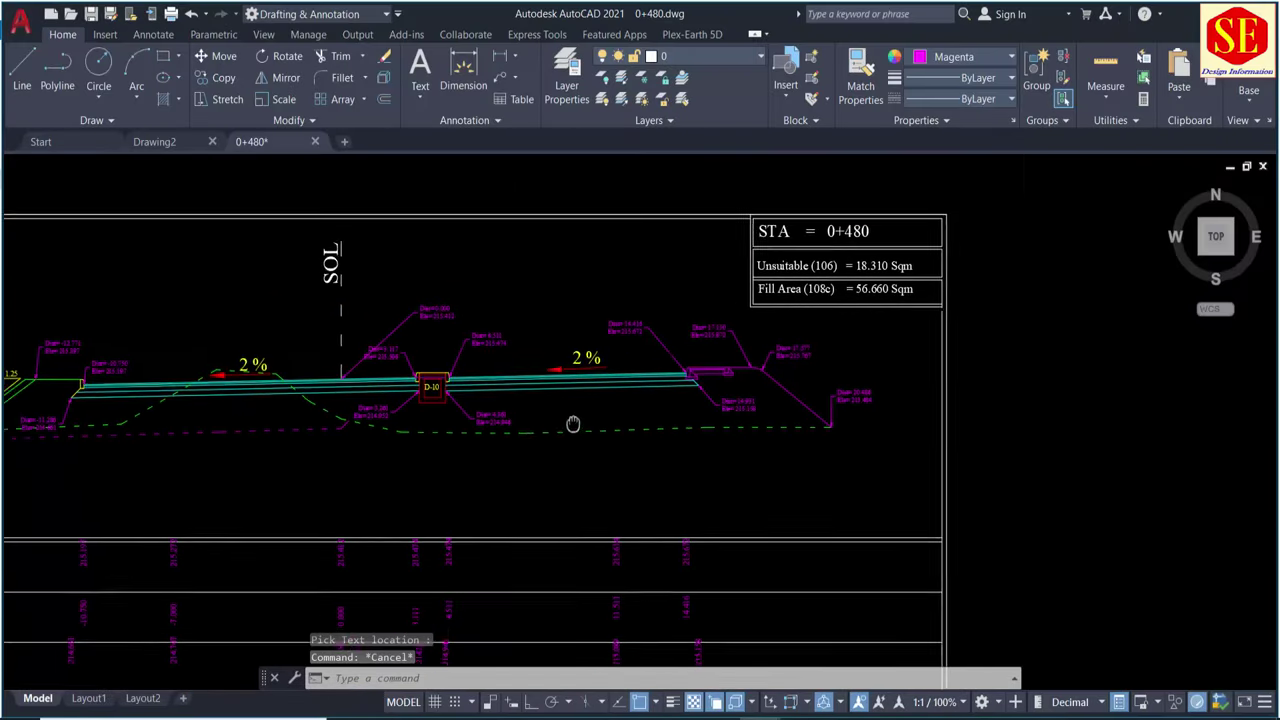
# - Copy the first section area's outline beside the sheet and label it 34.50
pyautogui.scroll(2, 502, 446)
pyautogui.write('d')
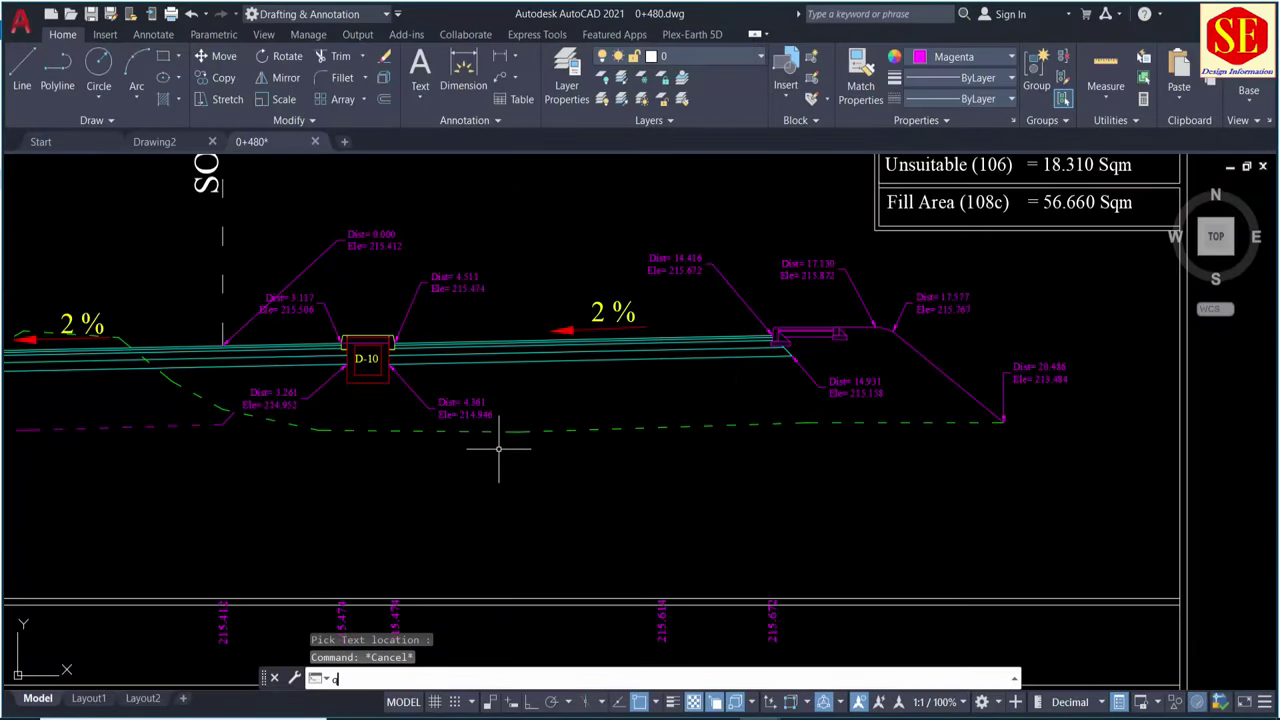
pyautogui.press('Return')
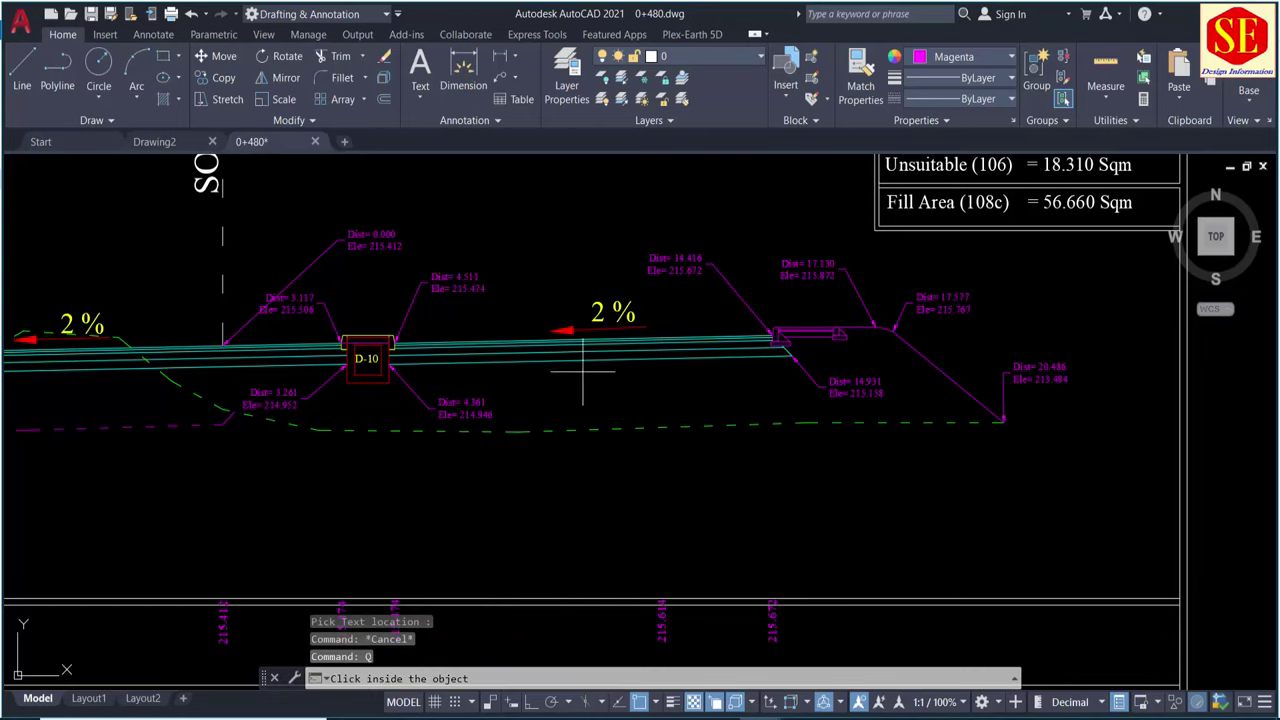
pyautogui.click(284, 404)
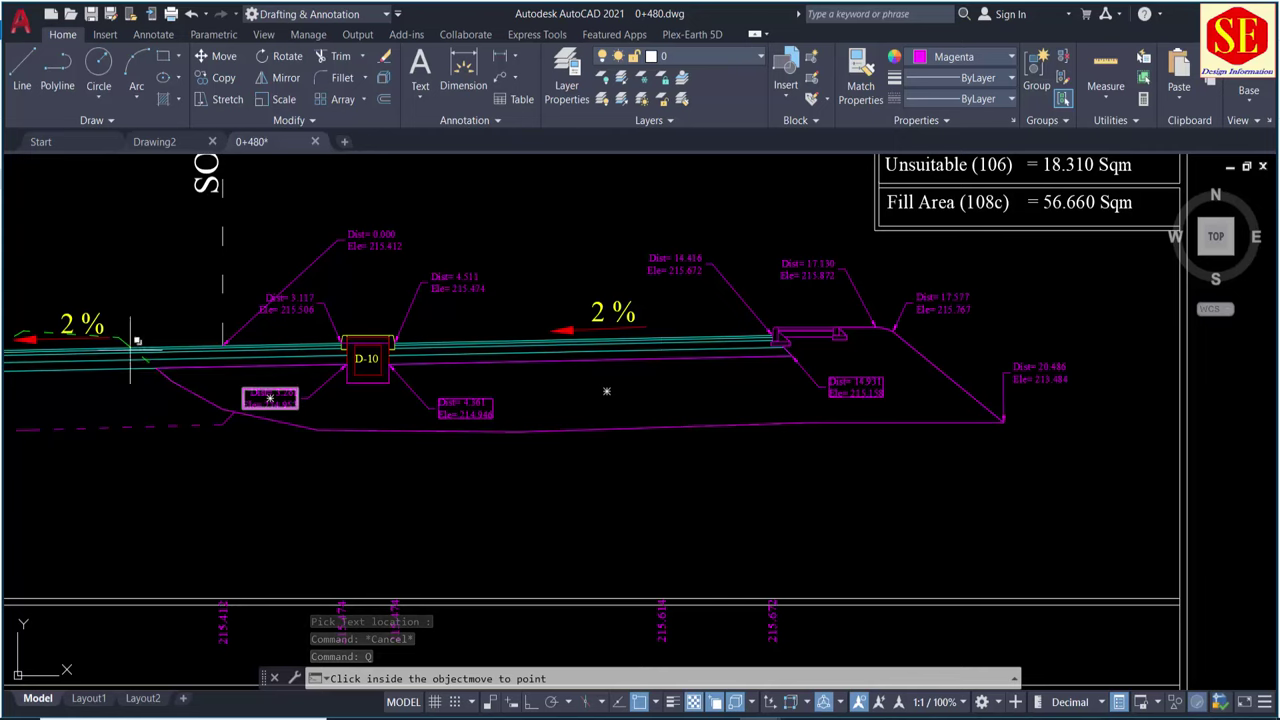
pyautogui.scroll(-4, 134, 343)
pyautogui.click(942, 345)
pyautogui.write('point1')
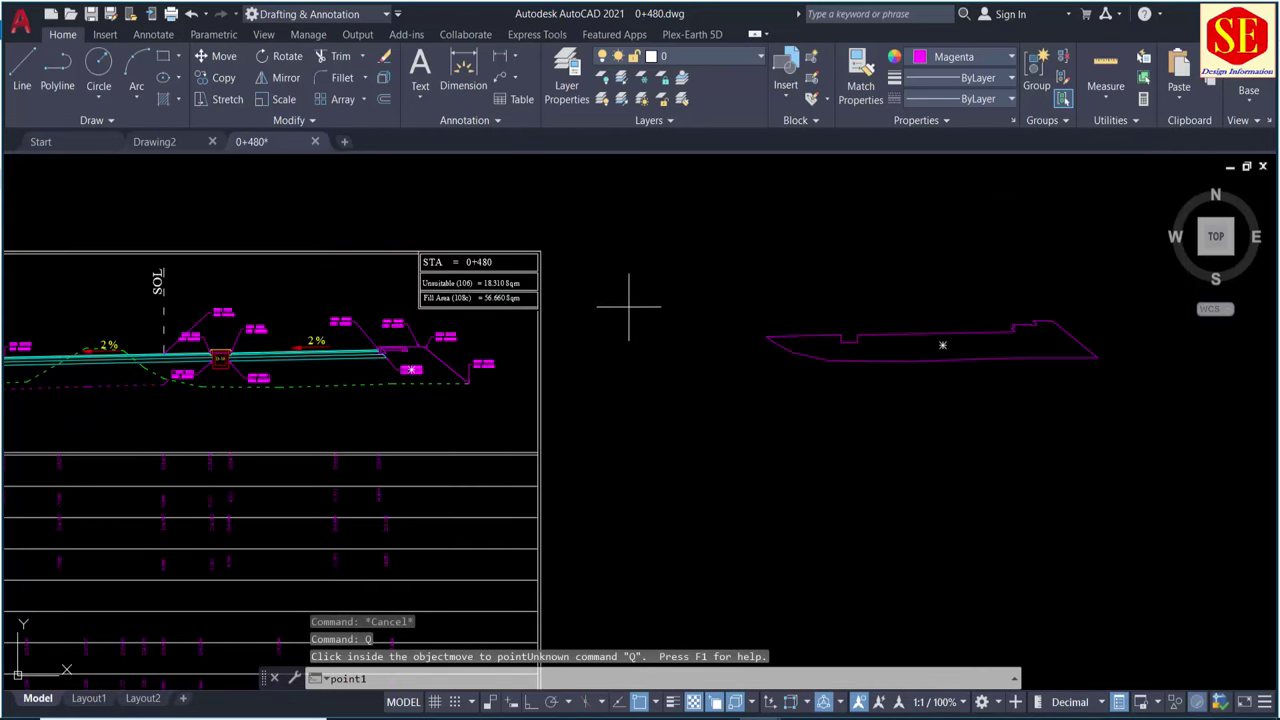
pyautogui.scroll(2, 629, 307)
pyautogui.click(580, 300)
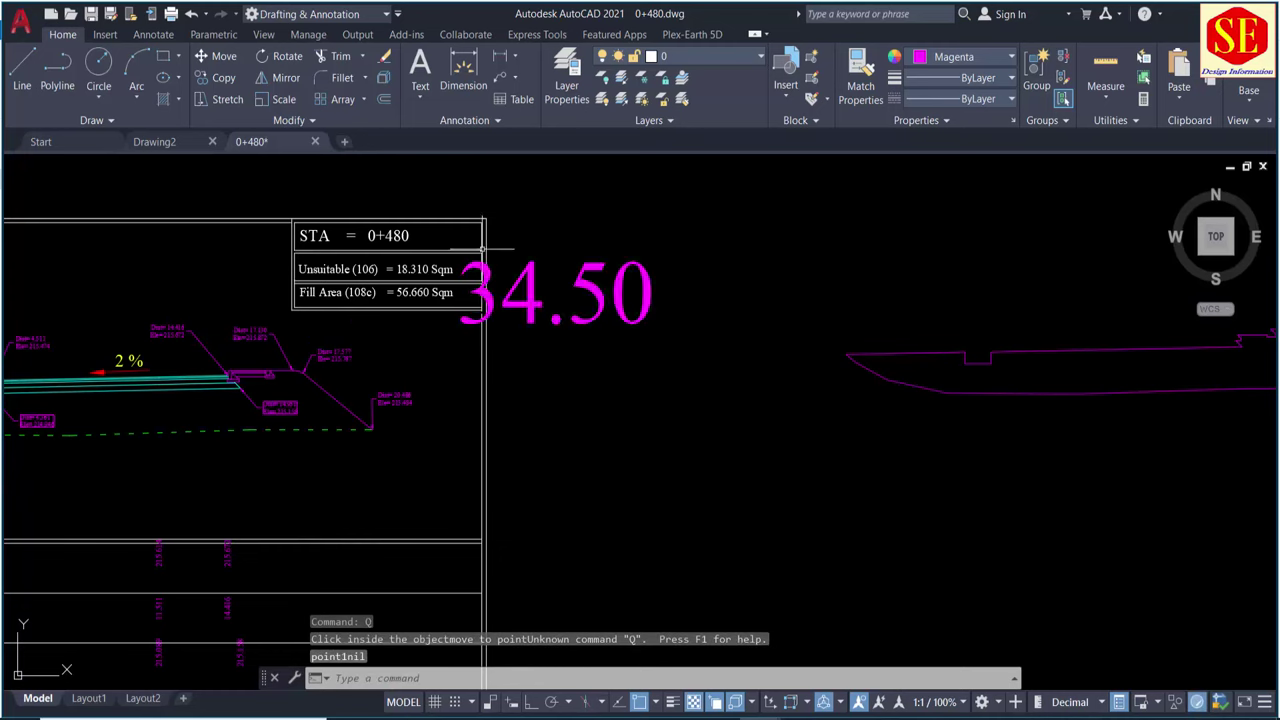
# - Rerun q on the next section area, placing its outline below the first with a 34.50 label
pyautogui.moveTo(454, 244); pyautogui.dragTo(549, 253, button='middle')
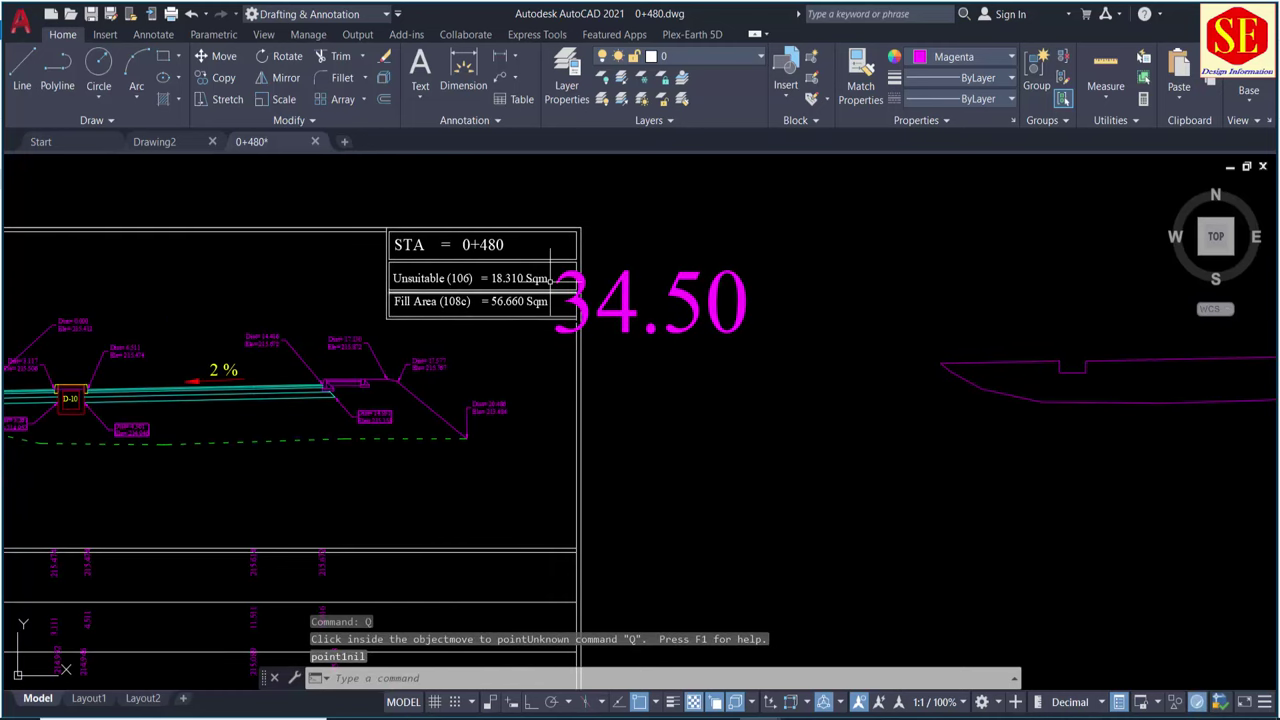
pyautogui.scroll(-2, 560, 285)
pyautogui.moveTo(327, 364); pyautogui.dragTo(462, 349, button='middle')
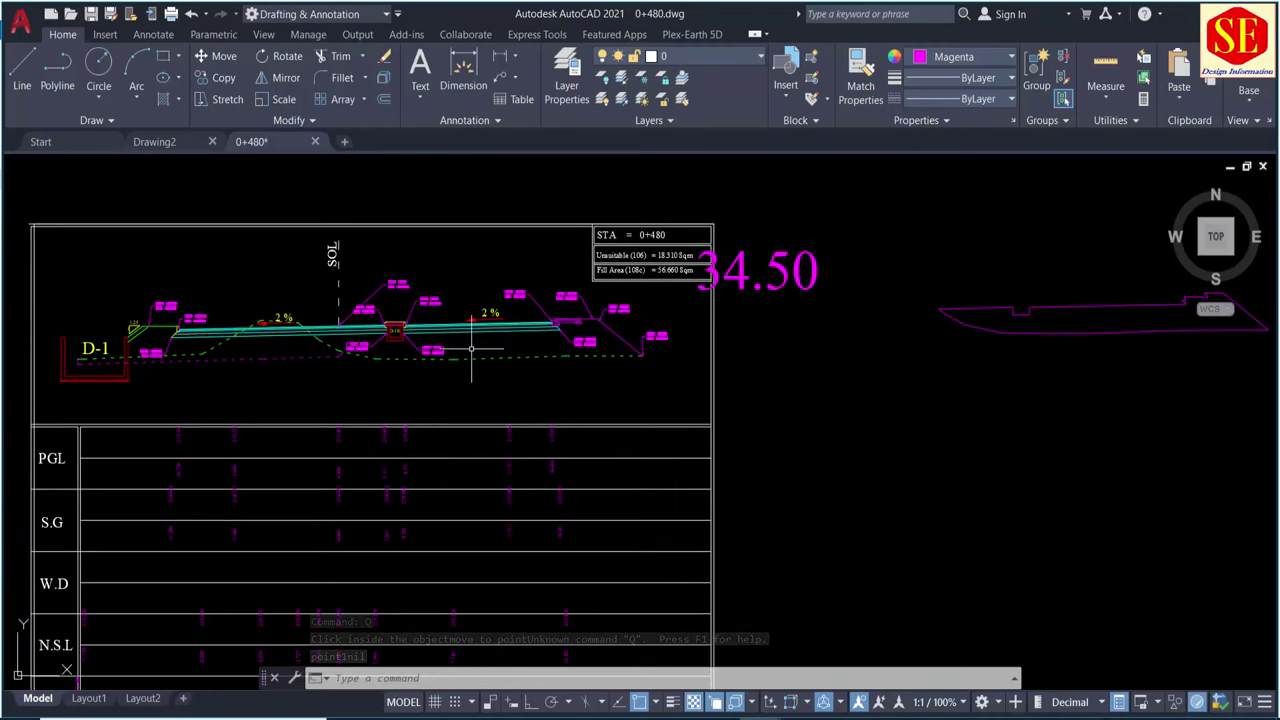
pyautogui.press('Escape')
pyautogui.write('q')
pyautogui.press('Return')
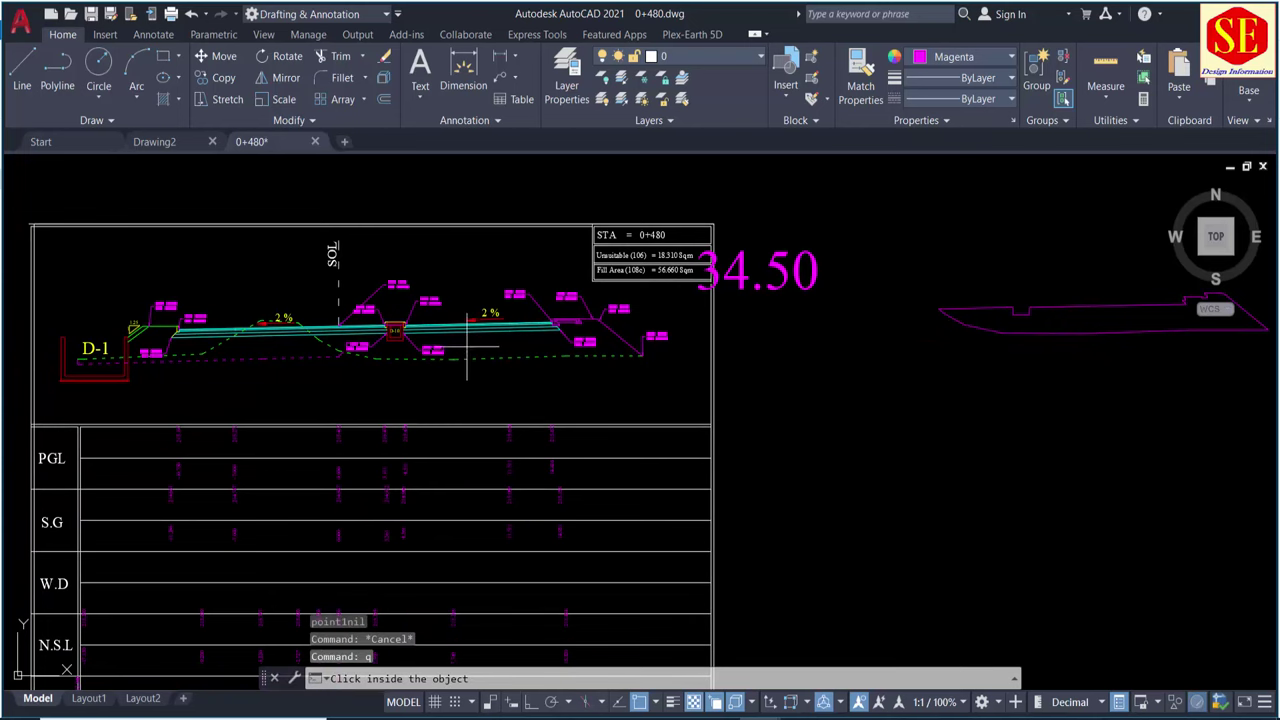
pyautogui.scroll(2, 466, 347)
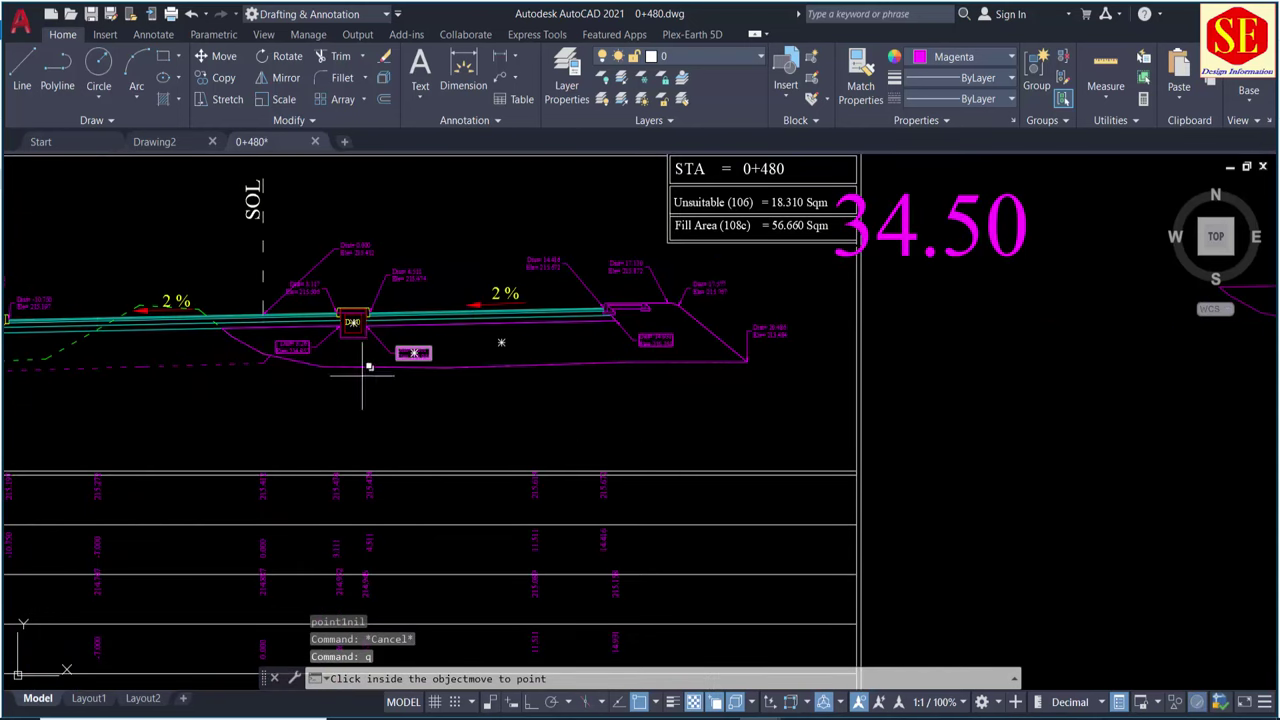
pyautogui.click(351, 325)
pyautogui.scroll(-2, 355, 345)
pyautogui.scroll(-2, 794, 481)
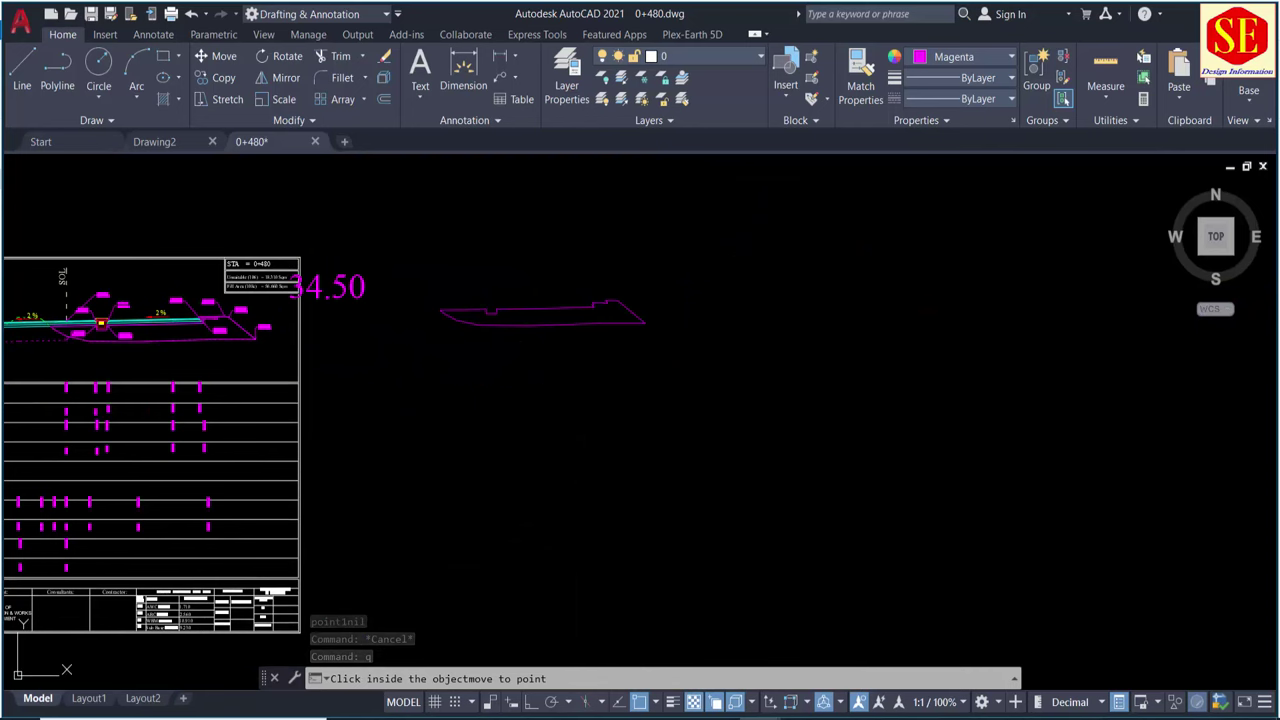
pyautogui.click(550, 409)
pyautogui.click(484, 367)
# - Rerun q and place a 13.57 area label for the next section area
pyautogui.scroll(1, 484, 367)
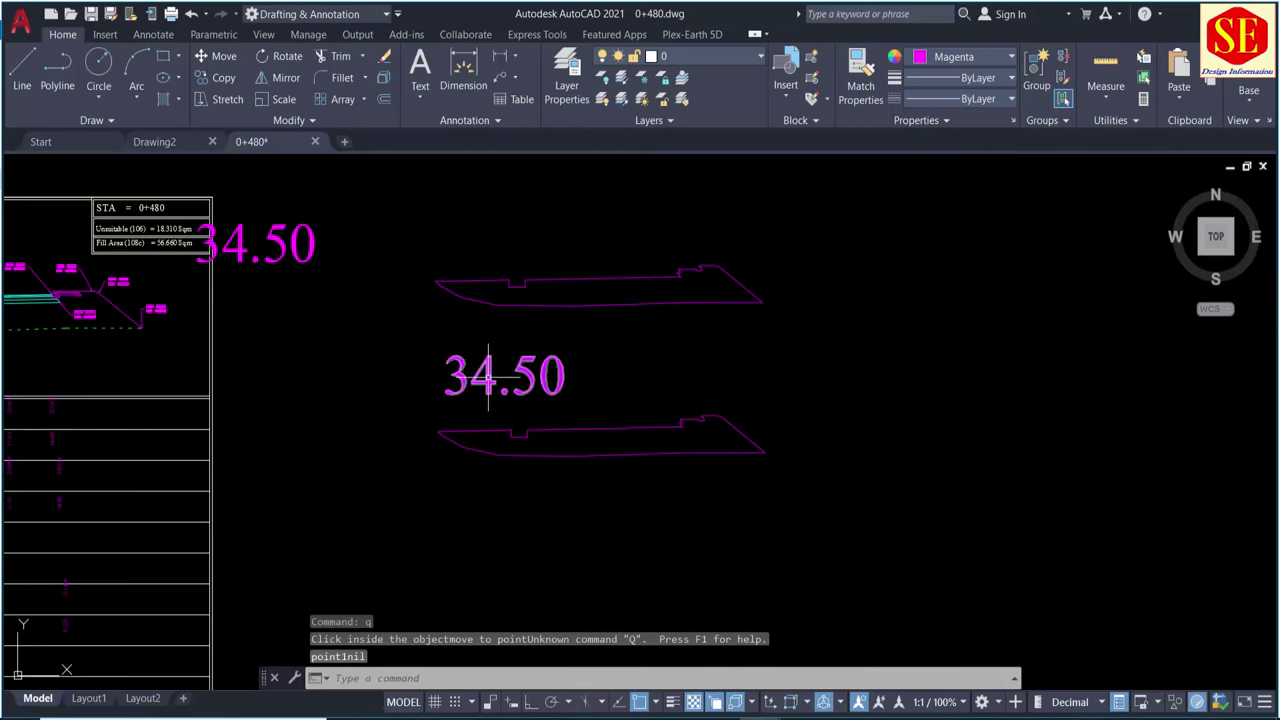
pyautogui.moveTo(160, 370); pyautogui.dragTo(771, 370, button='middle')
pyautogui.moveTo(449, 367); pyautogui.dragTo(767, 367, button='middle')
pyautogui.scroll(2, 767, 367)
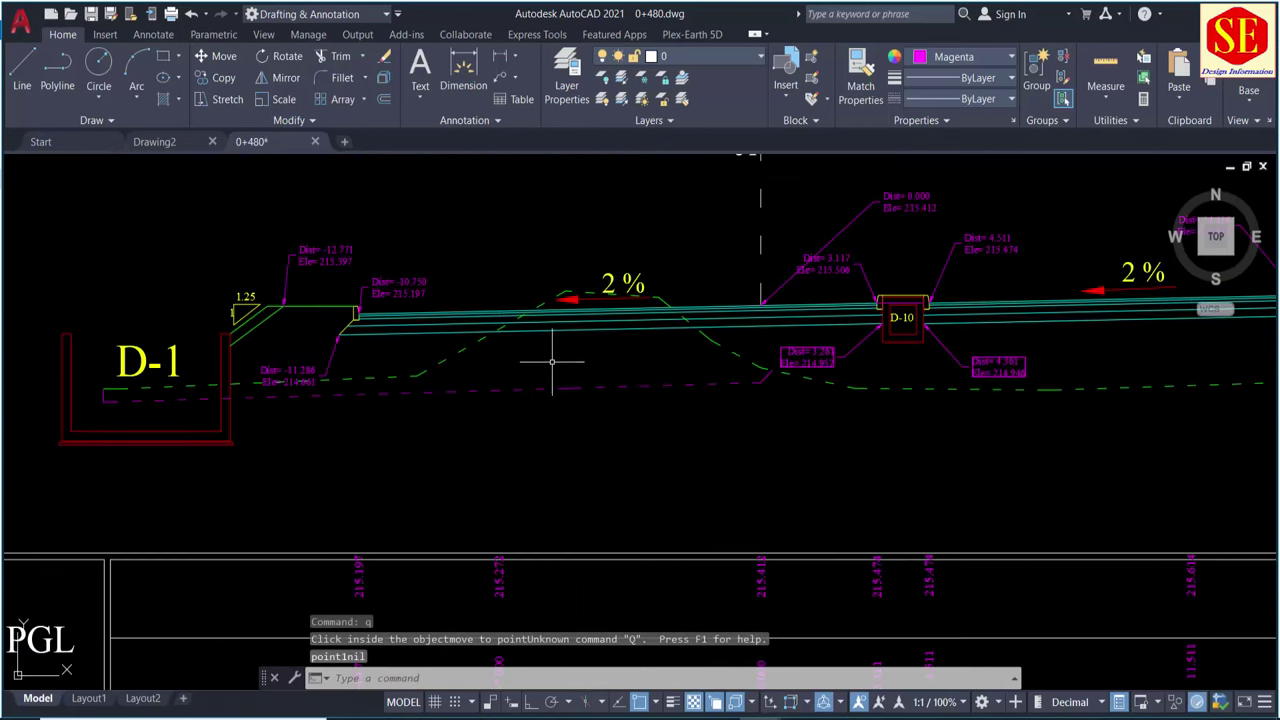
pyautogui.write('q')
pyautogui.press('Return')
pyautogui.scroll(-1, 730, 430)
pyautogui.scroll(-2, 730, 430)
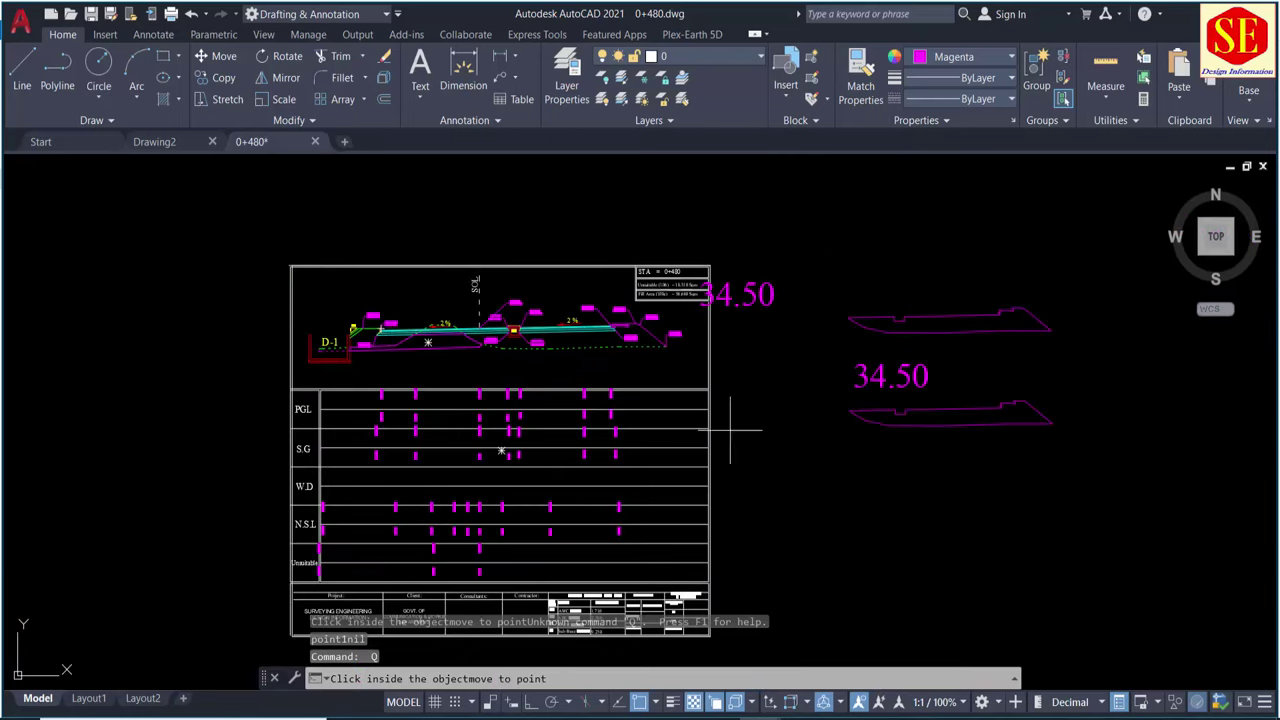
pyautogui.click(801, 441)
# - Copy the small area beside drain D-1 to the left of the sheet, labelled 8.59
pyautogui.scroll(3, 379, 350)
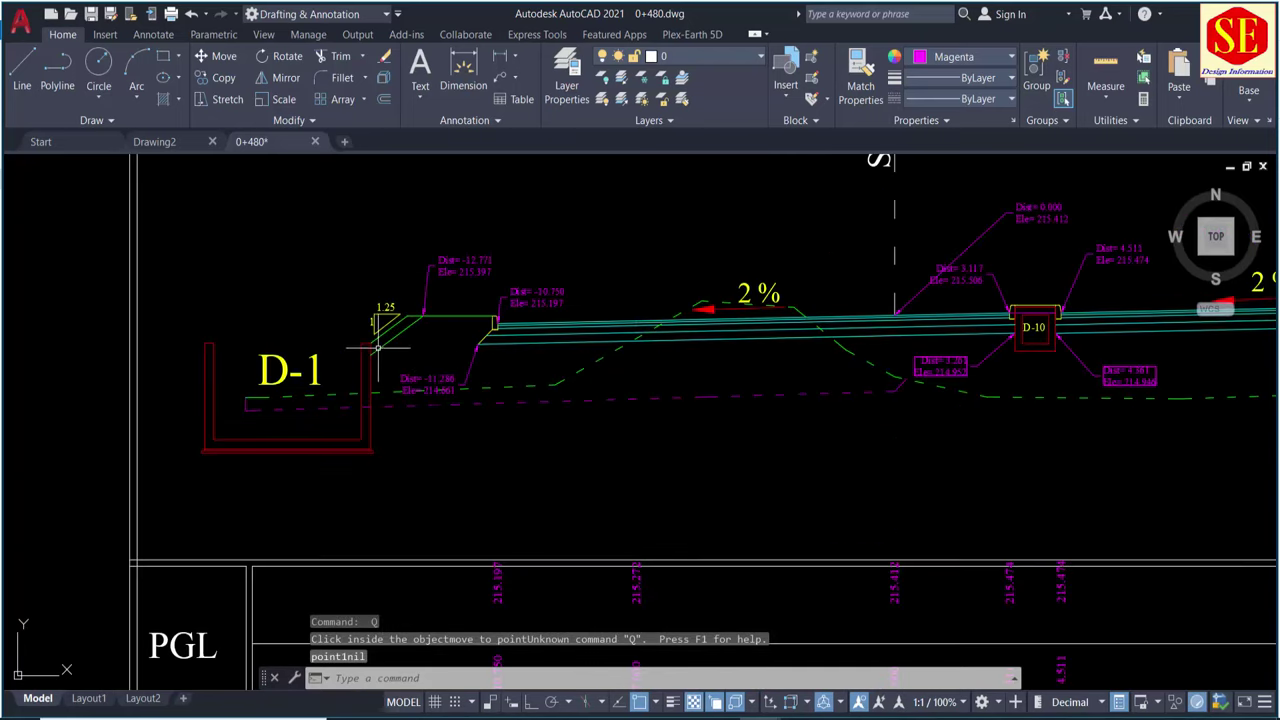
pyautogui.press('Return')
pyautogui.click(523, 360)
pyautogui.scroll(-3, 523, 360)
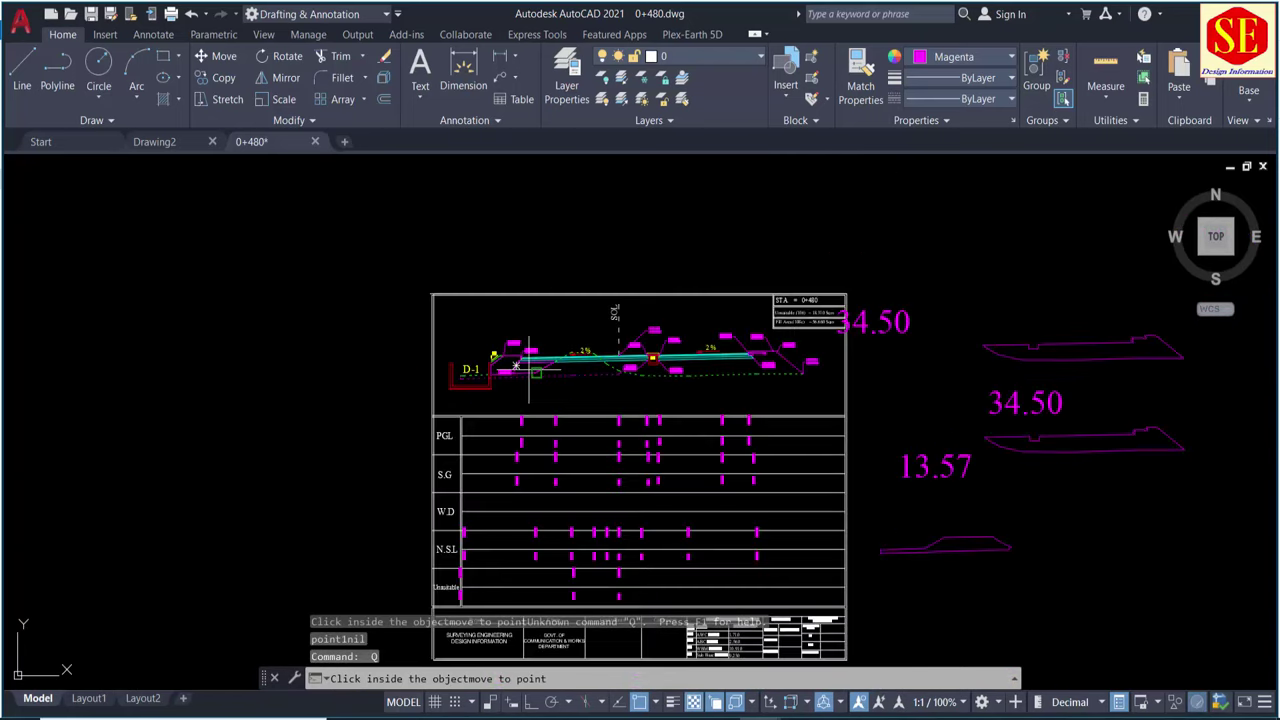
pyautogui.click(309, 391)
pyautogui.scroll(2, 480, 320)
pyautogui.click(88, 373)
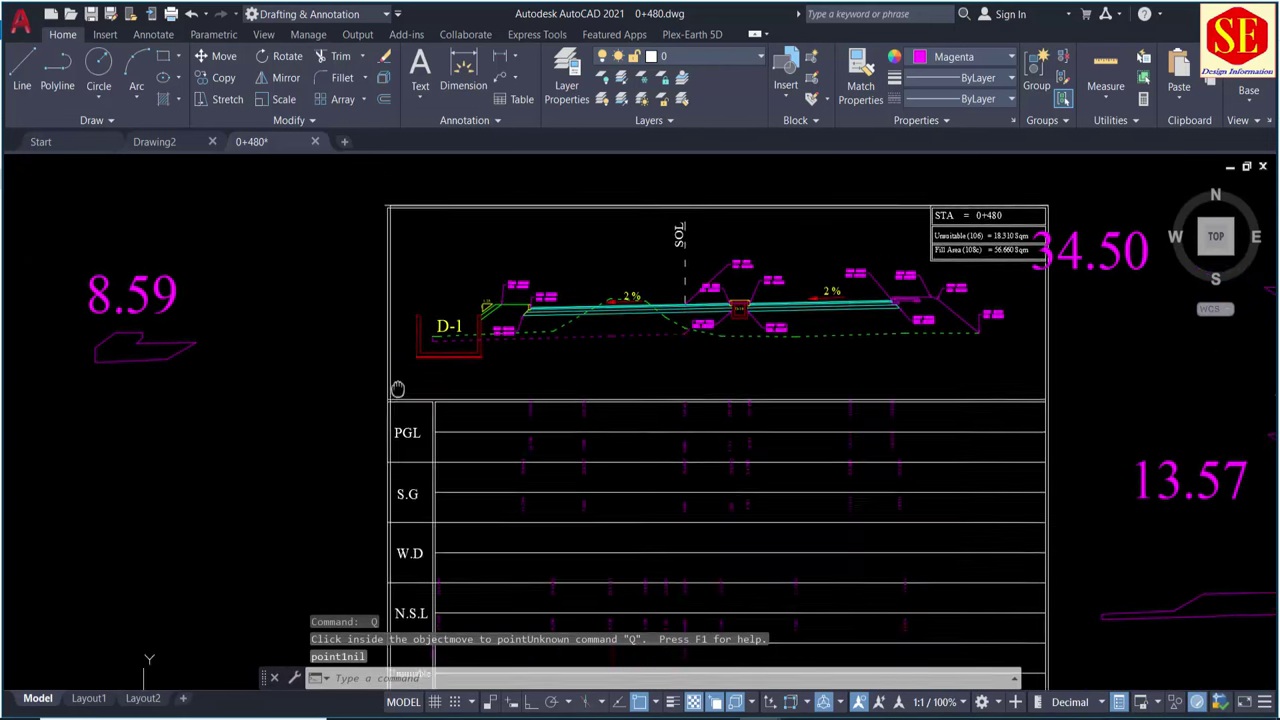
# - Add the second 8.59 label and another left-side outline labelled 13.57
pyautogui.scroll(5, 555, 326)
pyautogui.press('Return')
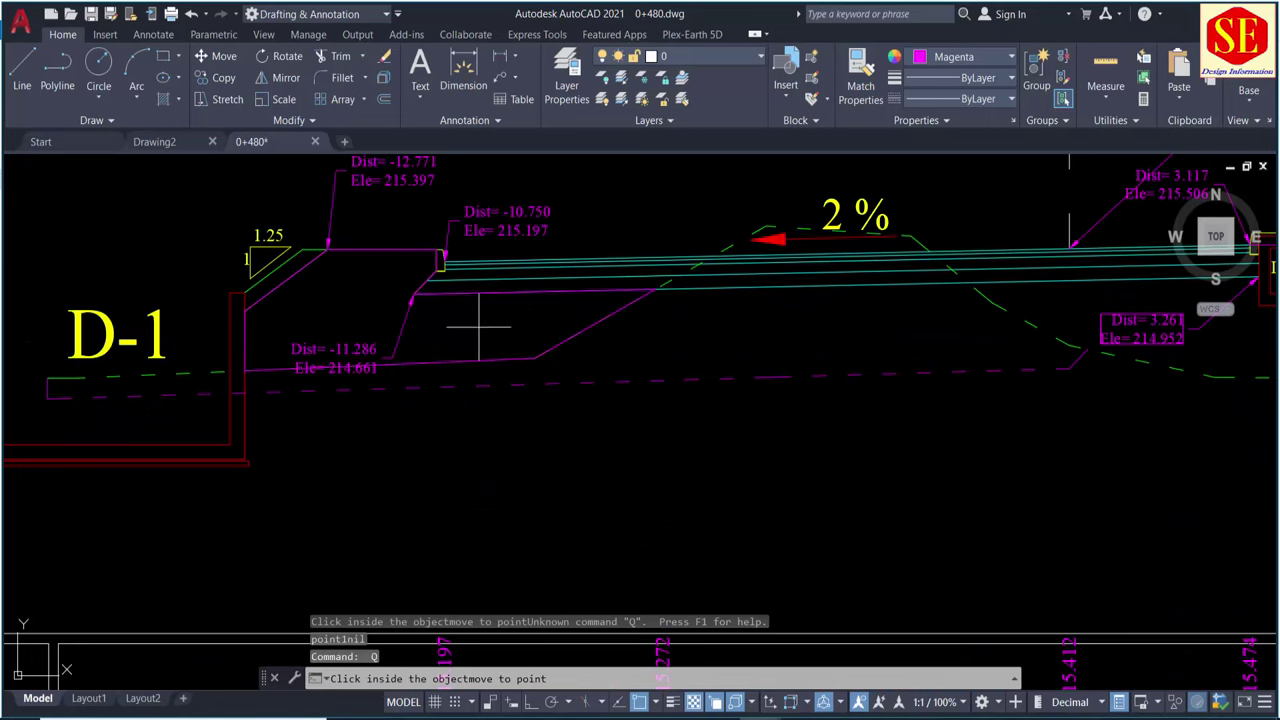
pyautogui.scroll(-5, 497, 330)
pyautogui.click(180, 369)
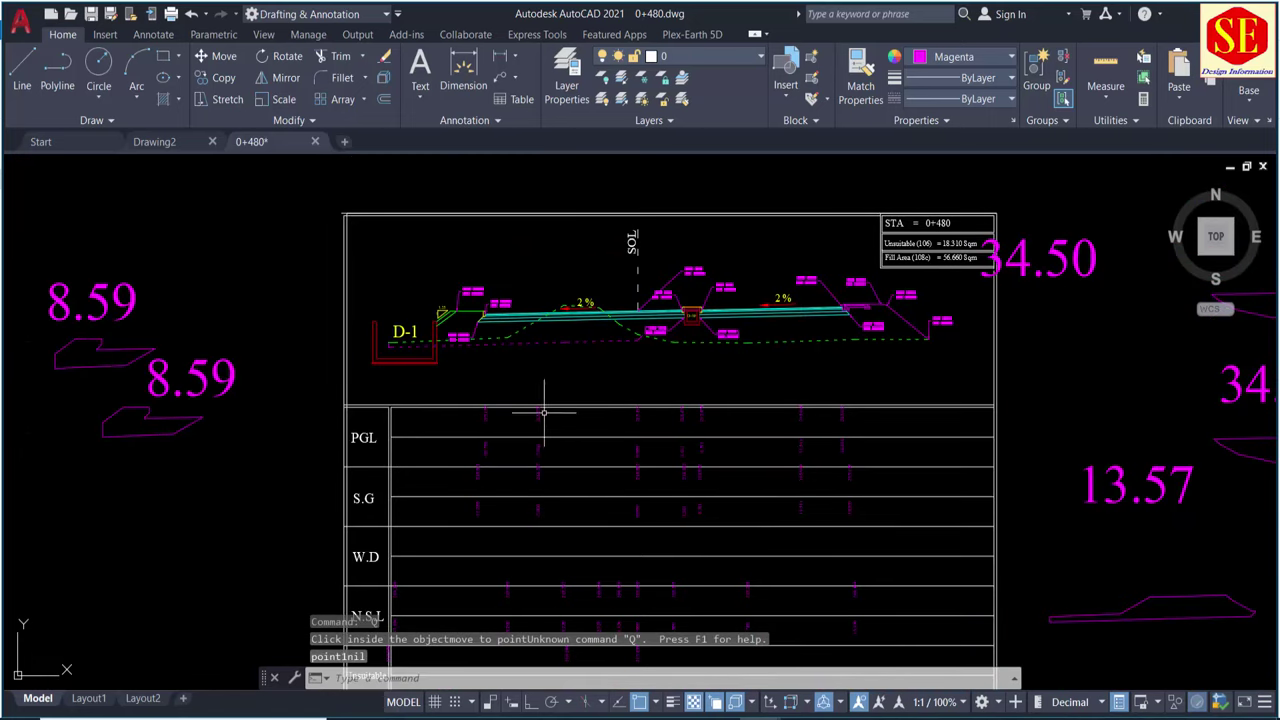
pyautogui.scroll(2, 560, 332)
pyautogui.scroll(-3, 600, 350)
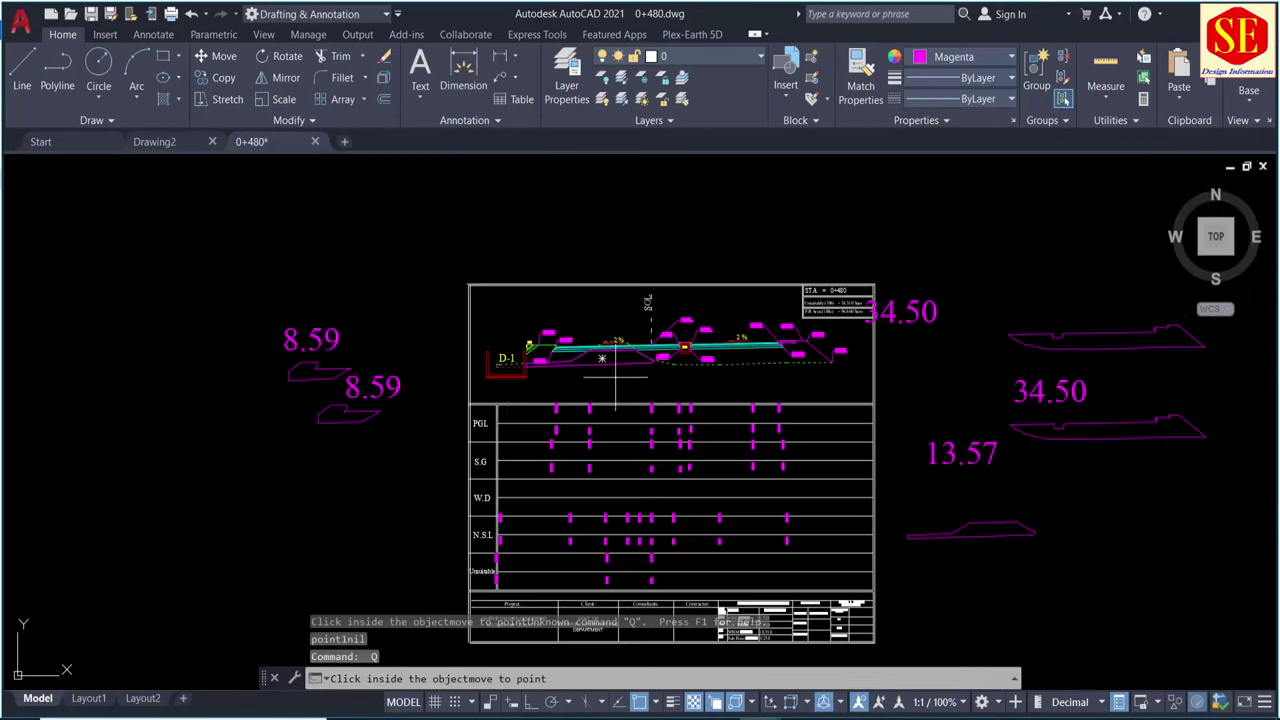
pyautogui.click(255, 505)
pyautogui.click(377, 310)
pyautogui.moveTo(408, 334); pyautogui.dragTo(308, 260, button='middle')
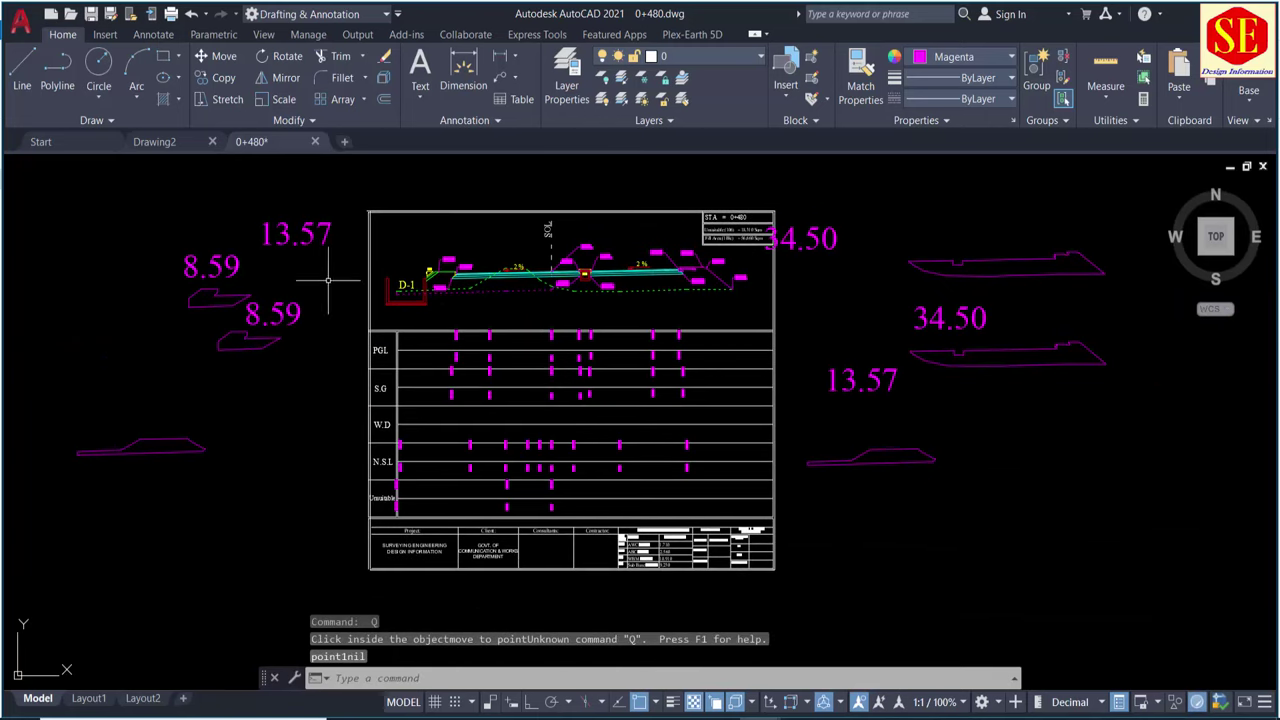
pyautogui.moveTo(490, 702)
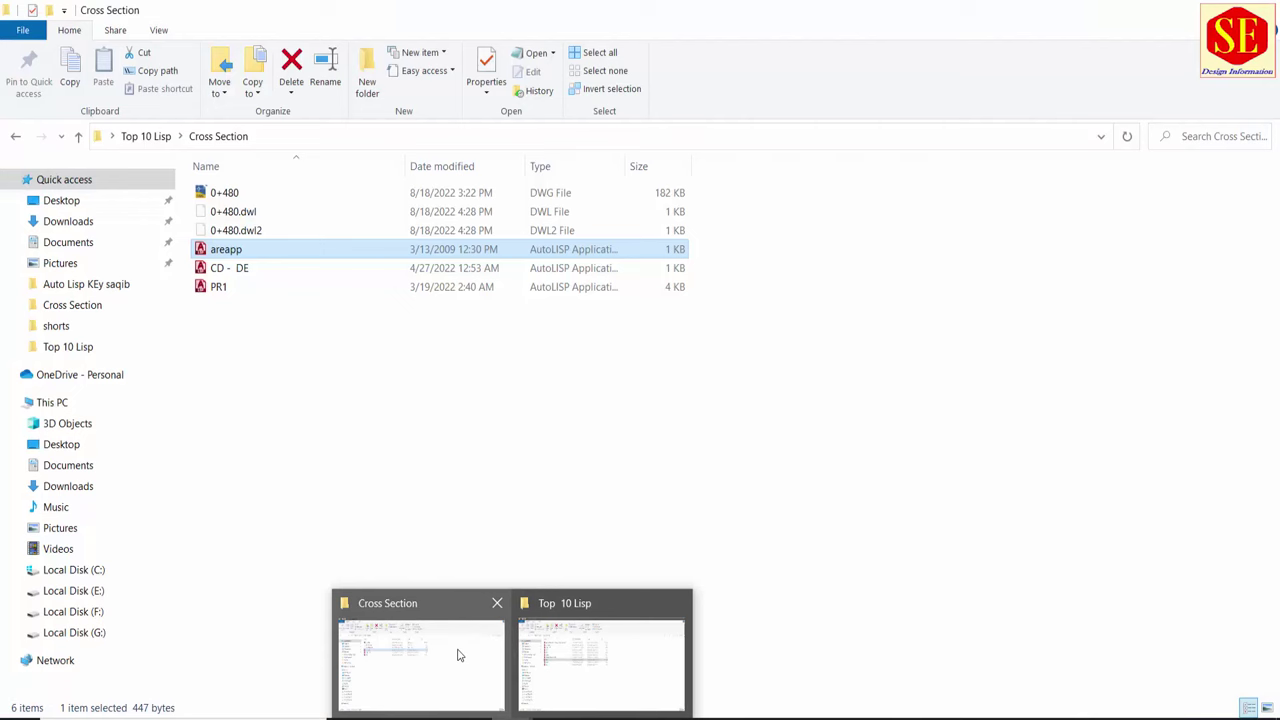
pyautogui.click(458, 654)
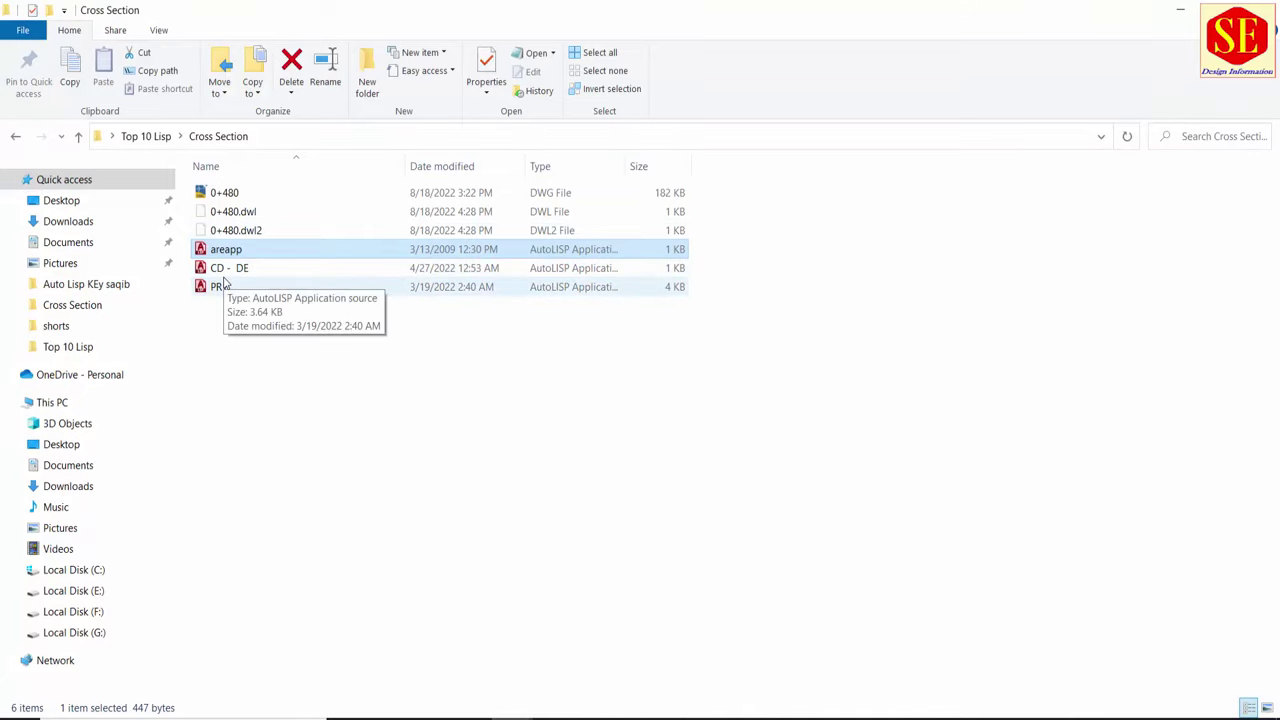
pyautogui.click(15, 137)
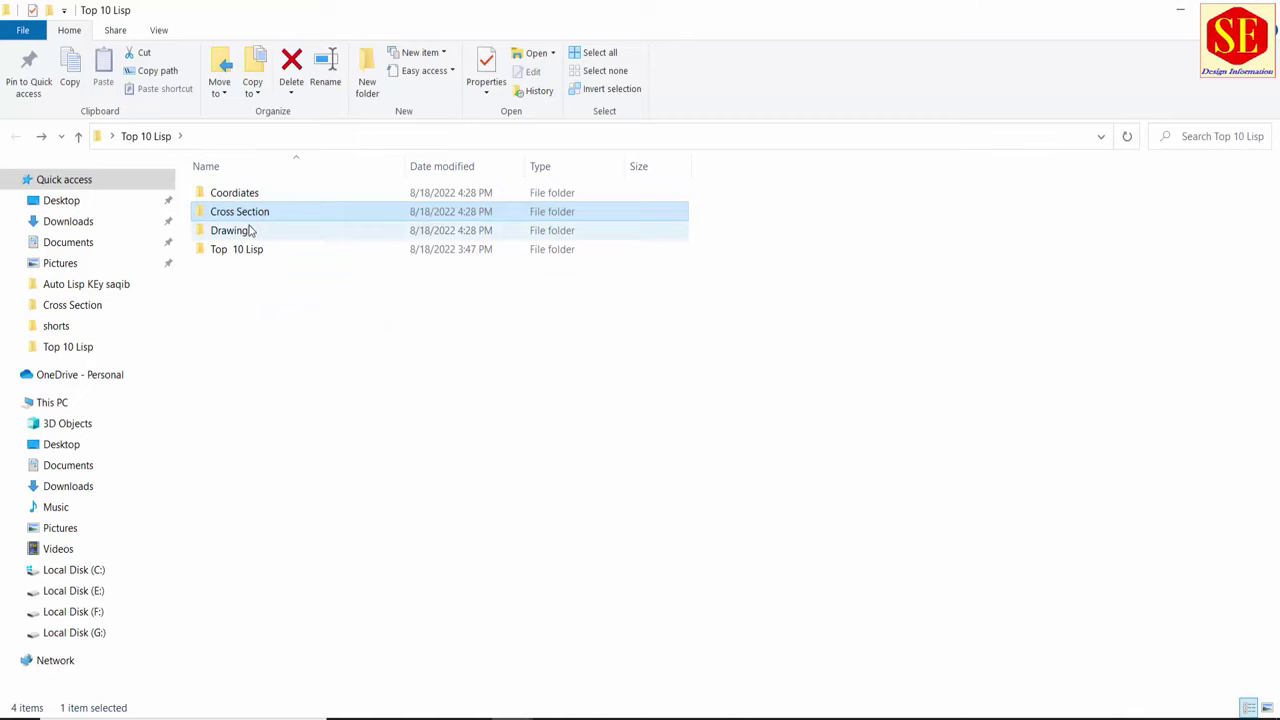
pyautogui.doubleClick(246, 252)
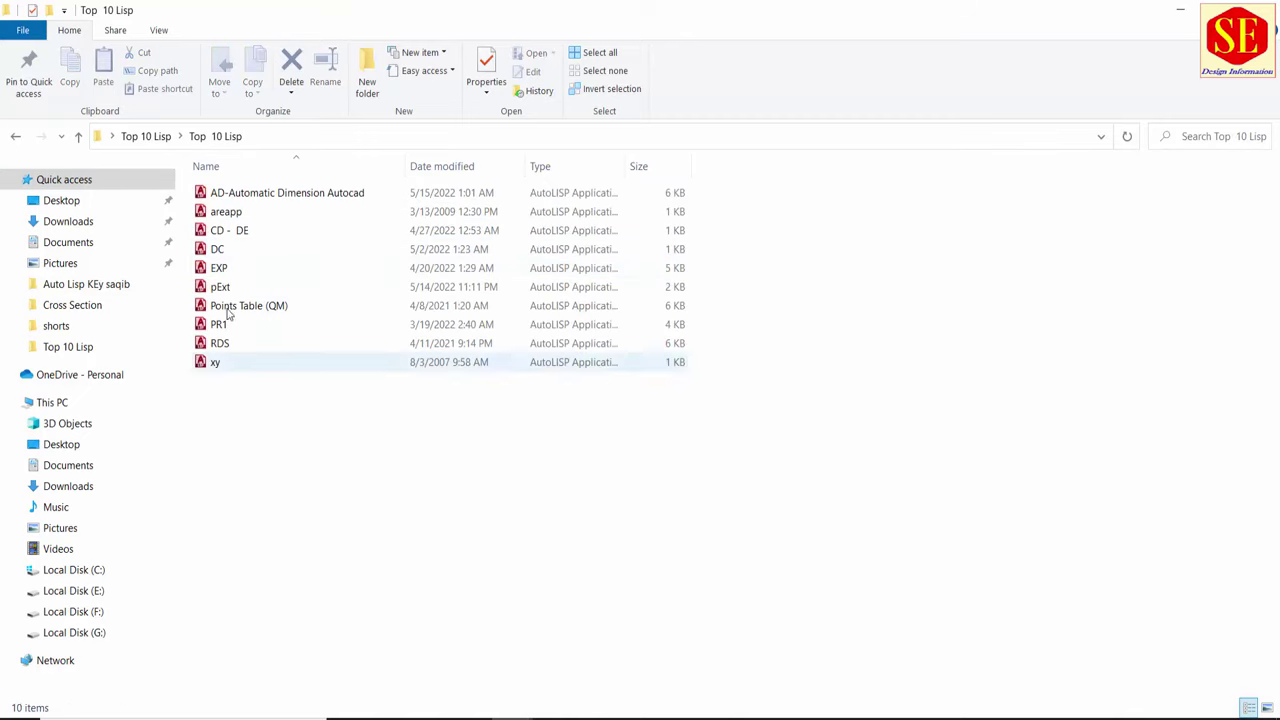
pyautogui.click(15, 137)
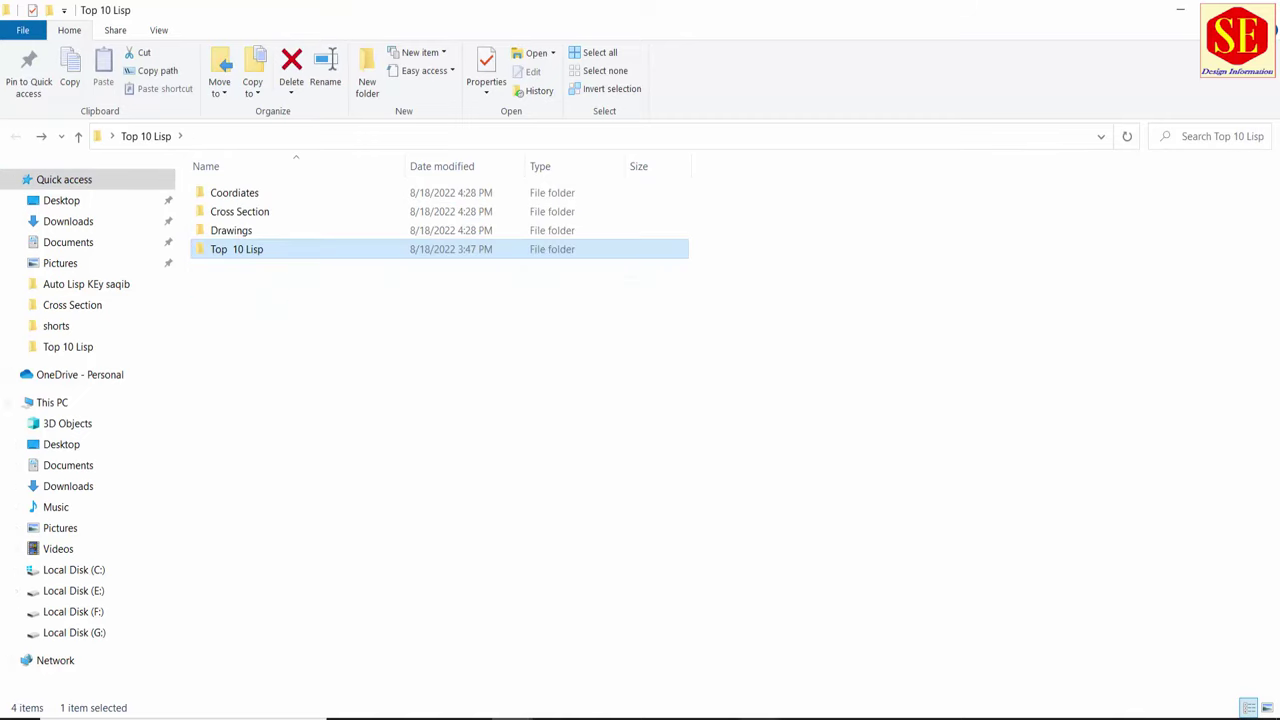
pyautogui.click(850, 665)
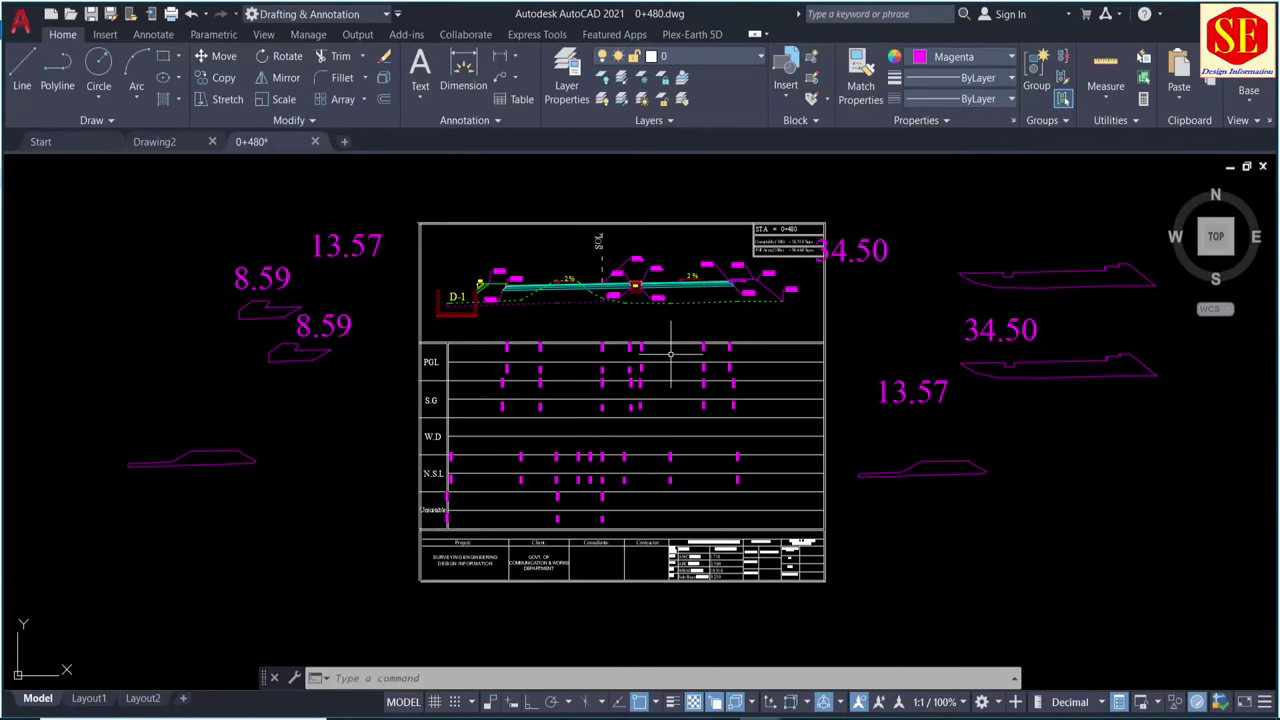
# - Open Coordinated Plan.dwg from the Coordiates folder
pyautogui.moveTo(559, 281); pyautogui.dragTo(522, 362, button='middle')
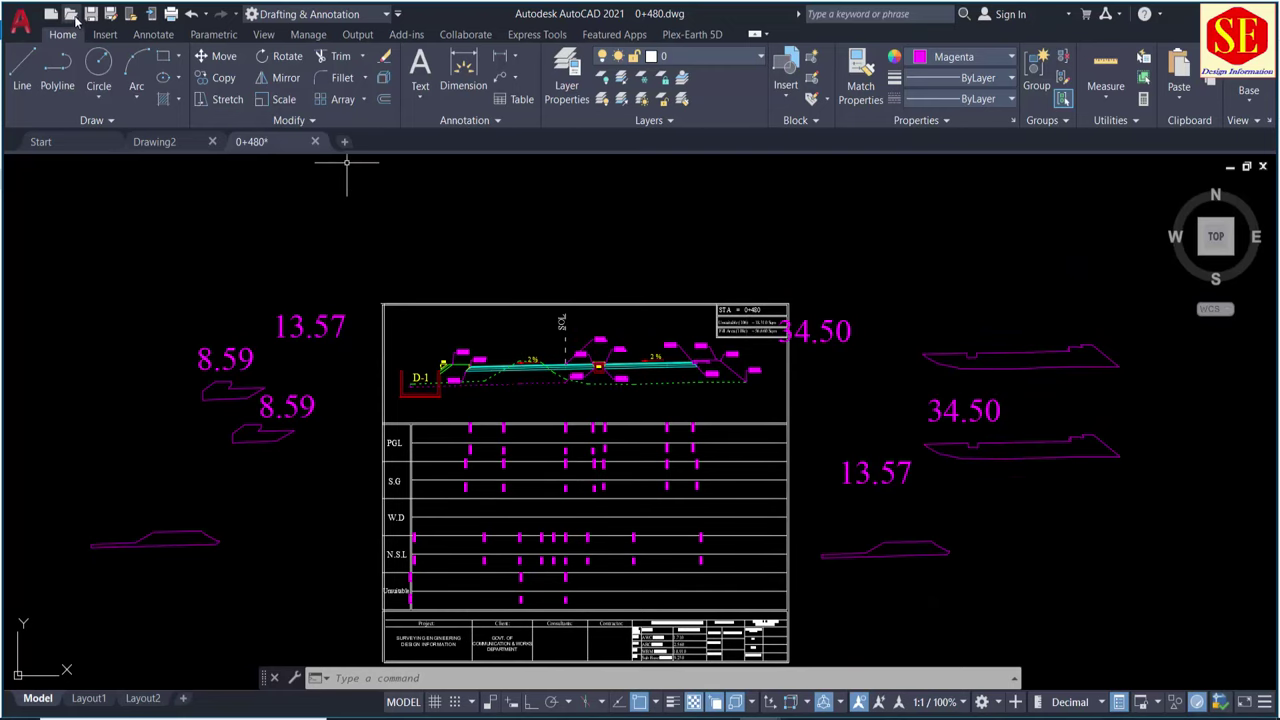
pyautogui.hotkey('ctrl', 'o')
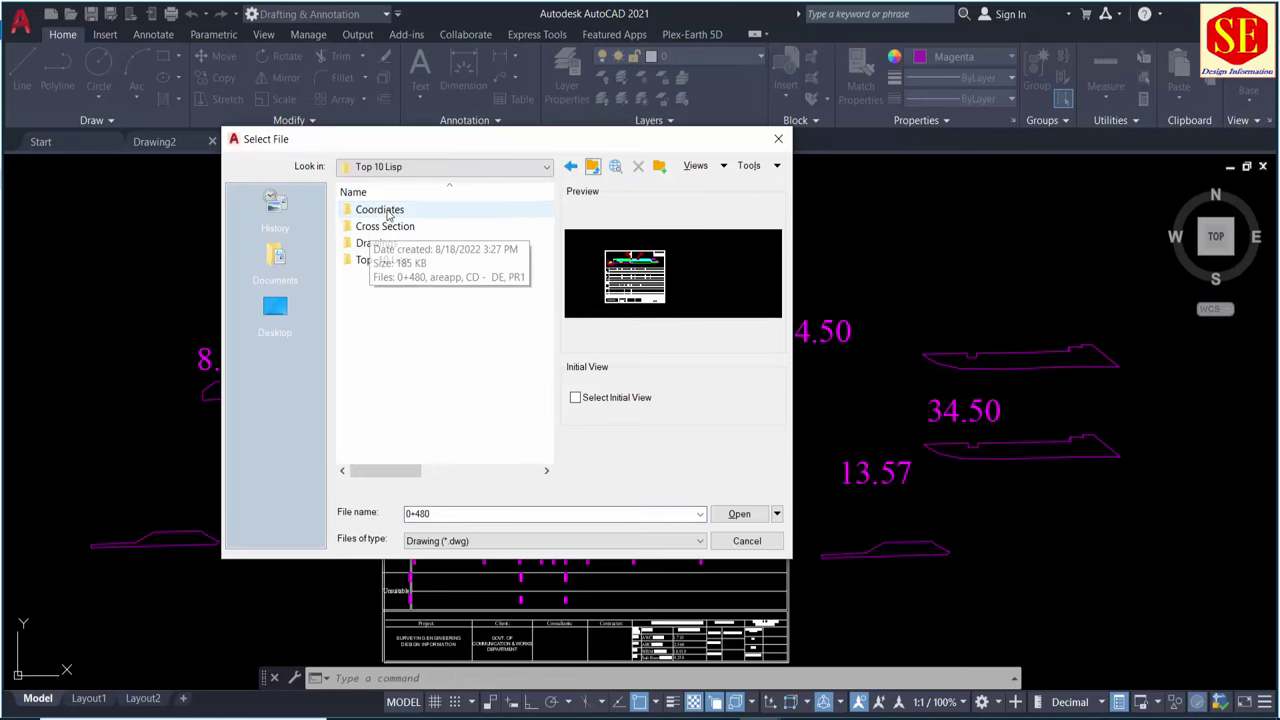
pyautogui.doubleClick(386, 211)
pyautogui.doubleClick(368, 211)
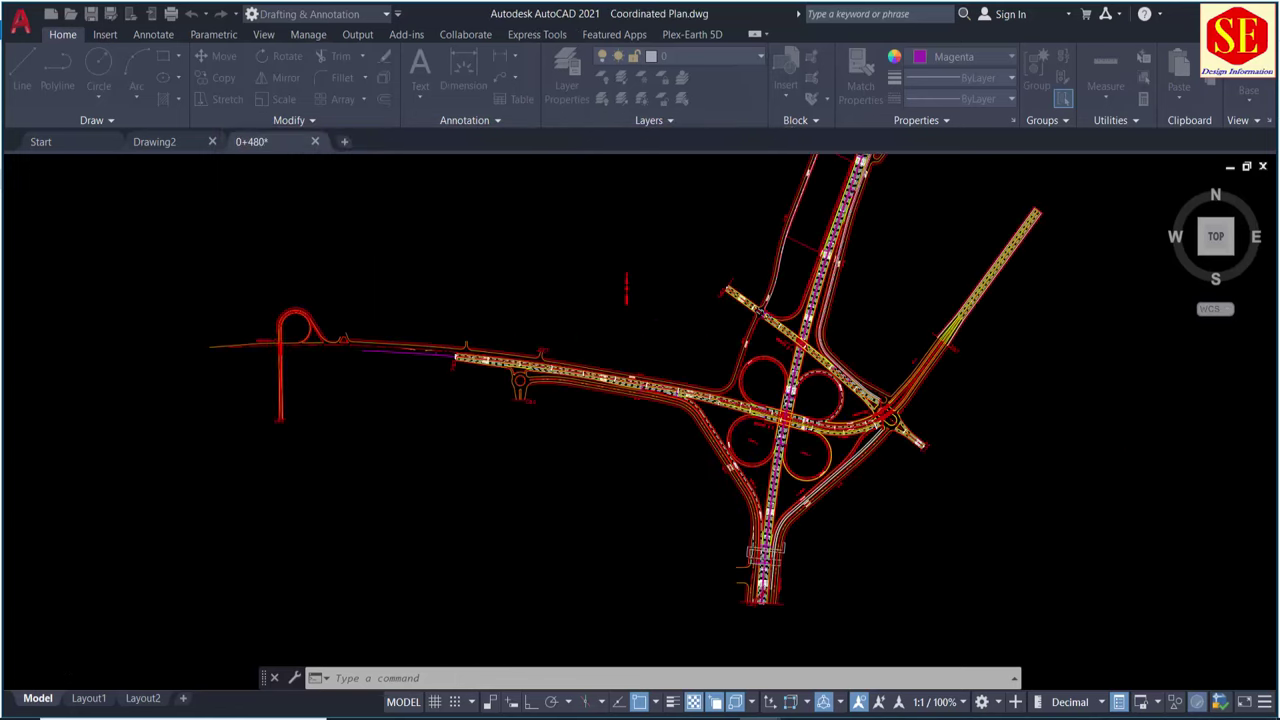
# - Look over the interchange around Bridge #1, then bring up the Top 10 Lisp folder in File Explorer
pyautogui.moveTo(661, 360); pyautogui.dragTo(631, 478, button='middle')
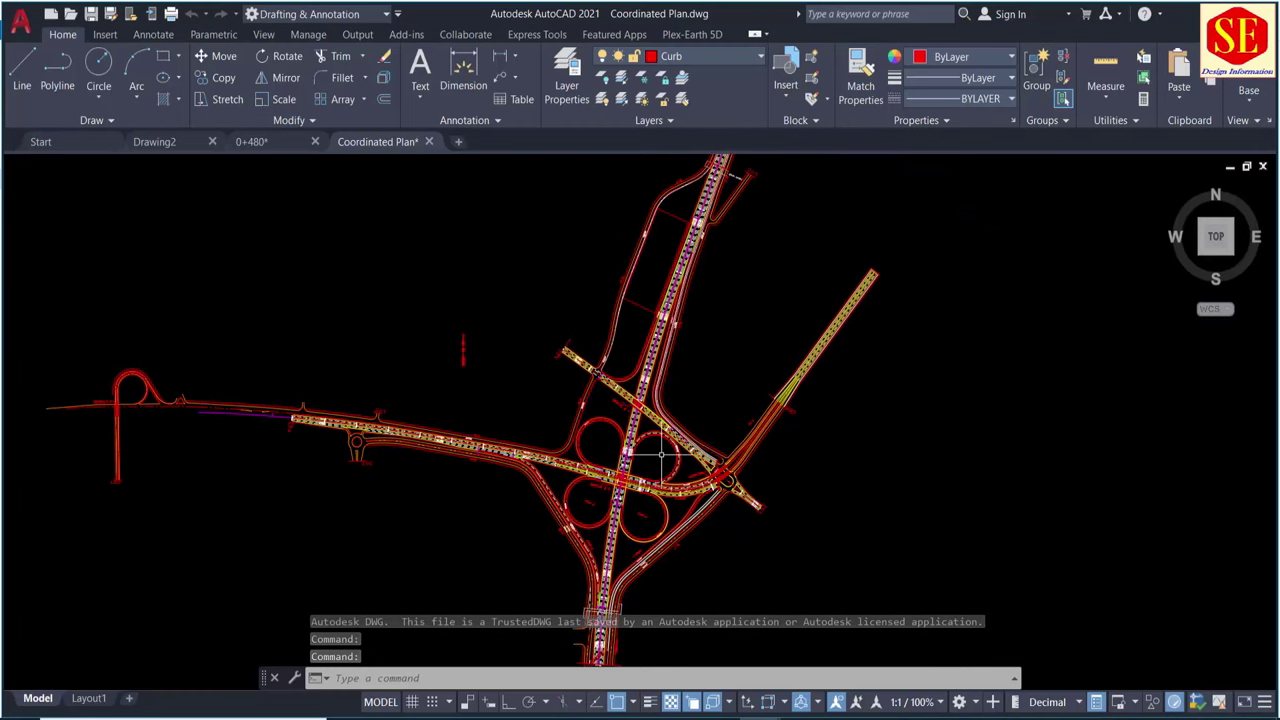
pyautogui.scroll(3, 660, 455)
pyautogui.scroll(3, 657, 455)
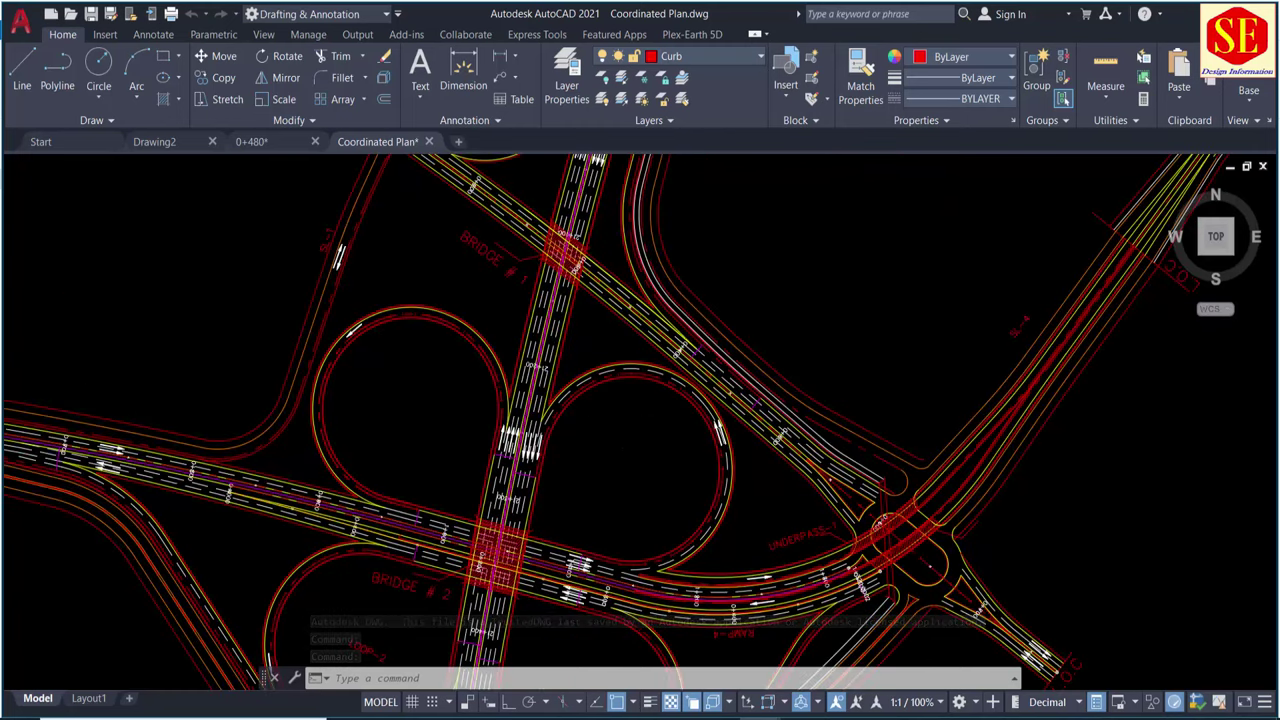
pyautogui.scroll(2, 623, 411)
pyautogui.moveTo(470, 440); pyautogui.dragTo(755, 548, button='middle')
pyautogui.moveTo(436, 337)
pyautogui.mouseDown(button='middle')
pyautogui.moveTo(443, 314)
pyautogui.moveTo(385, 530)
pyautogui.mouseUp(button='middle')
pyautogui.scroll(-2, 377, 357)
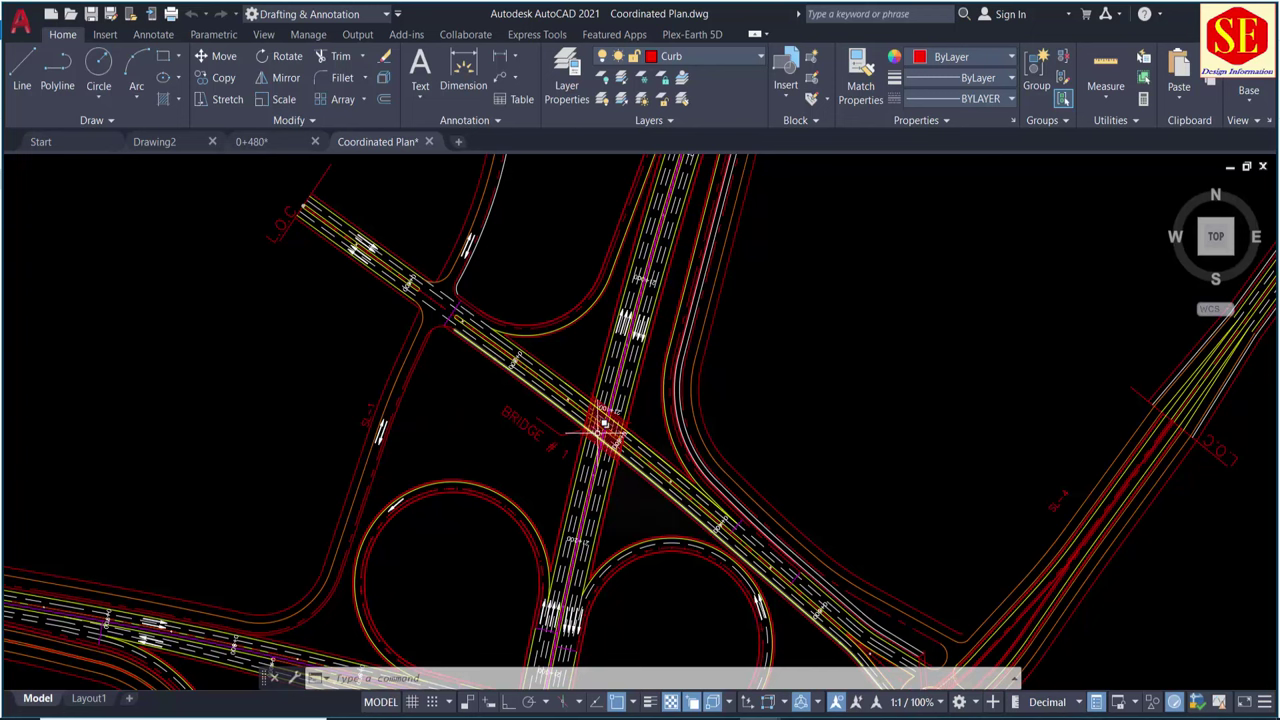
pyautogui.scroll(-2, 600, 430)
pyautogui.moveTo(816, 557)
pyautogui.mouseDown(button='middle')
pyautogui.moveTo(619, 368)
pyautogui.moveTo(779, 433)
pyautogui.mouseUp(button='middle')
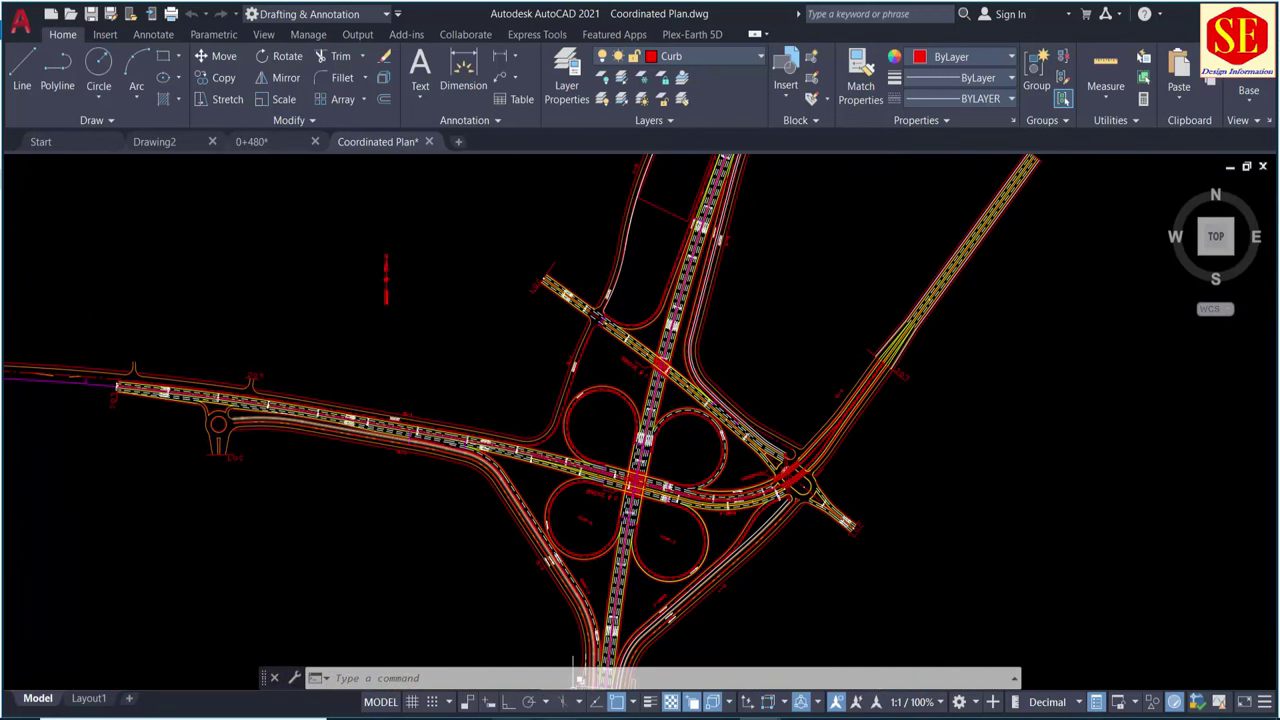
pyautogui.click(428, 677)
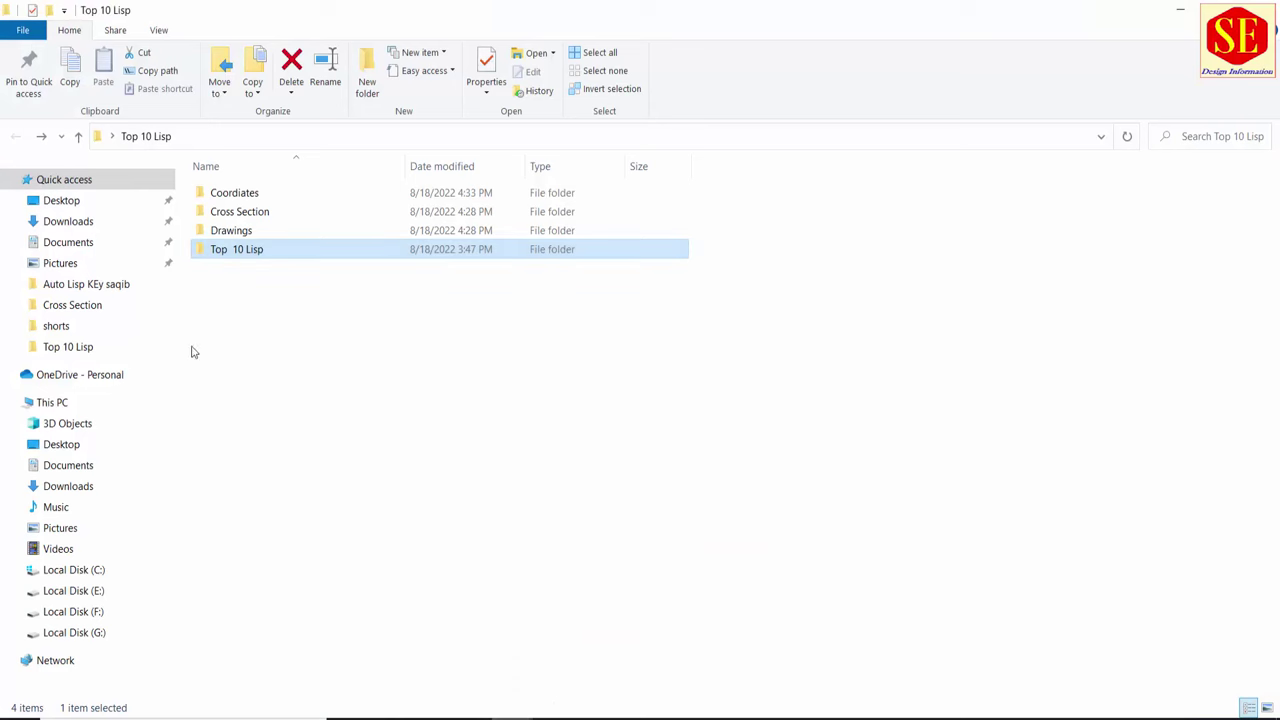
# - Inspect the DC and EXP routines in the Coordiates folder, then return to Coordinated Plan.dwg
pyautogui.doubleClick(213, 194)
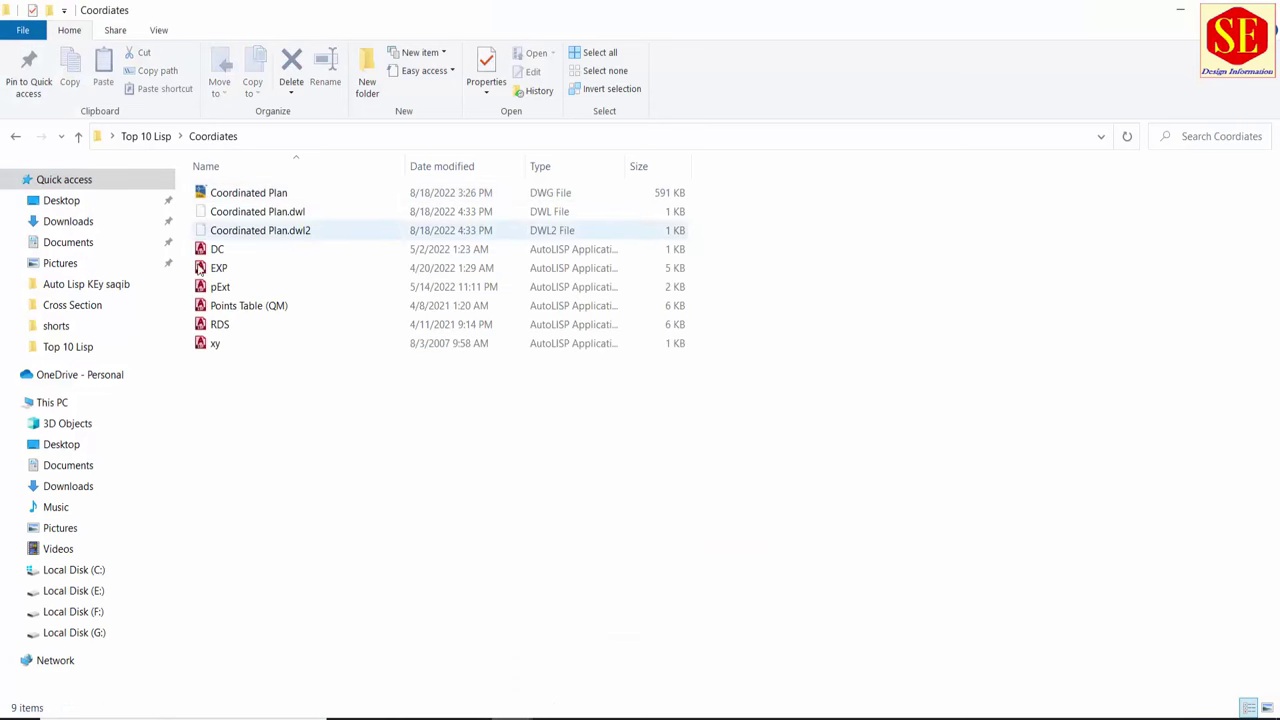
pyautogui.click(203, 251)
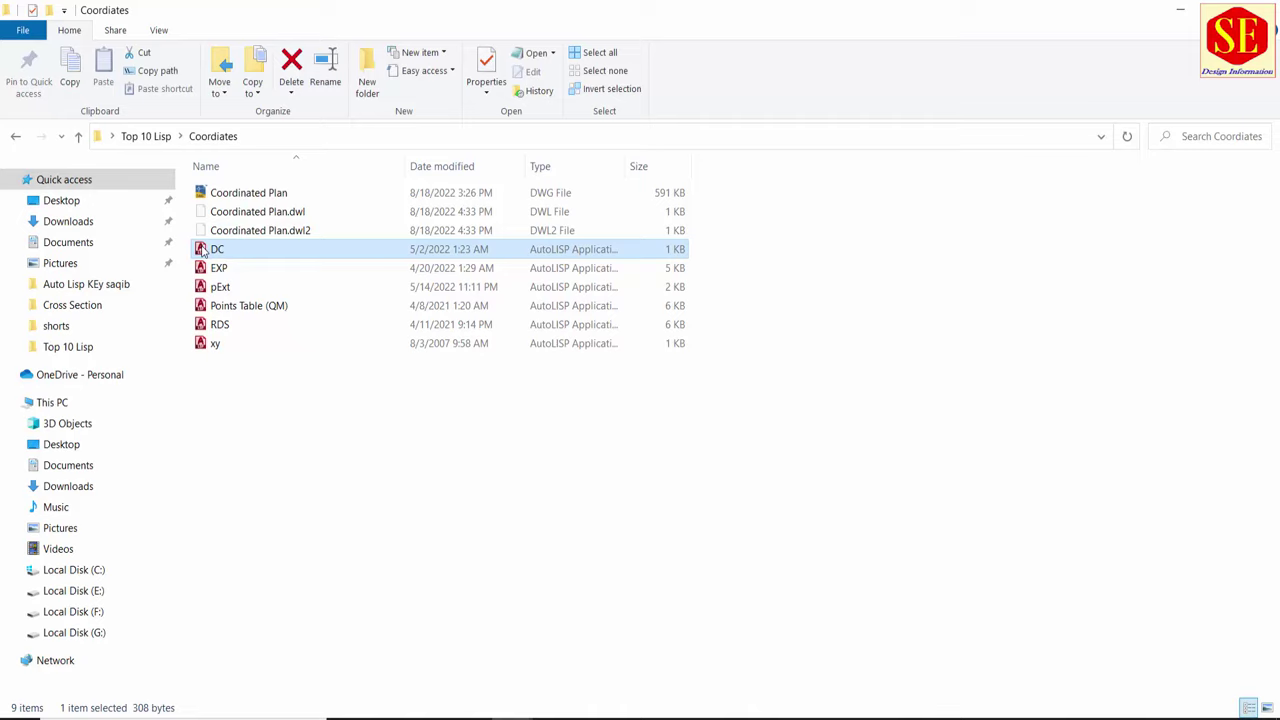
pyautogui.click(214, 273)
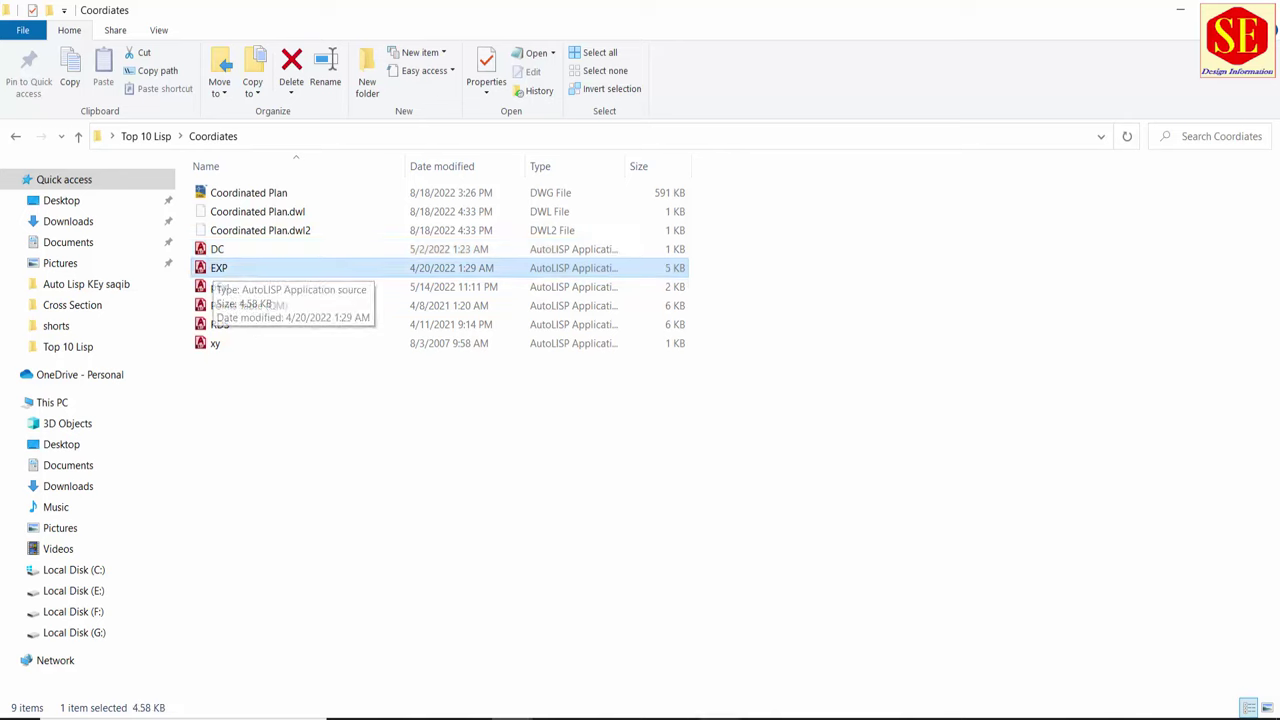
pyautogui.click(760, 716)
pyautogui.click(940, 660)
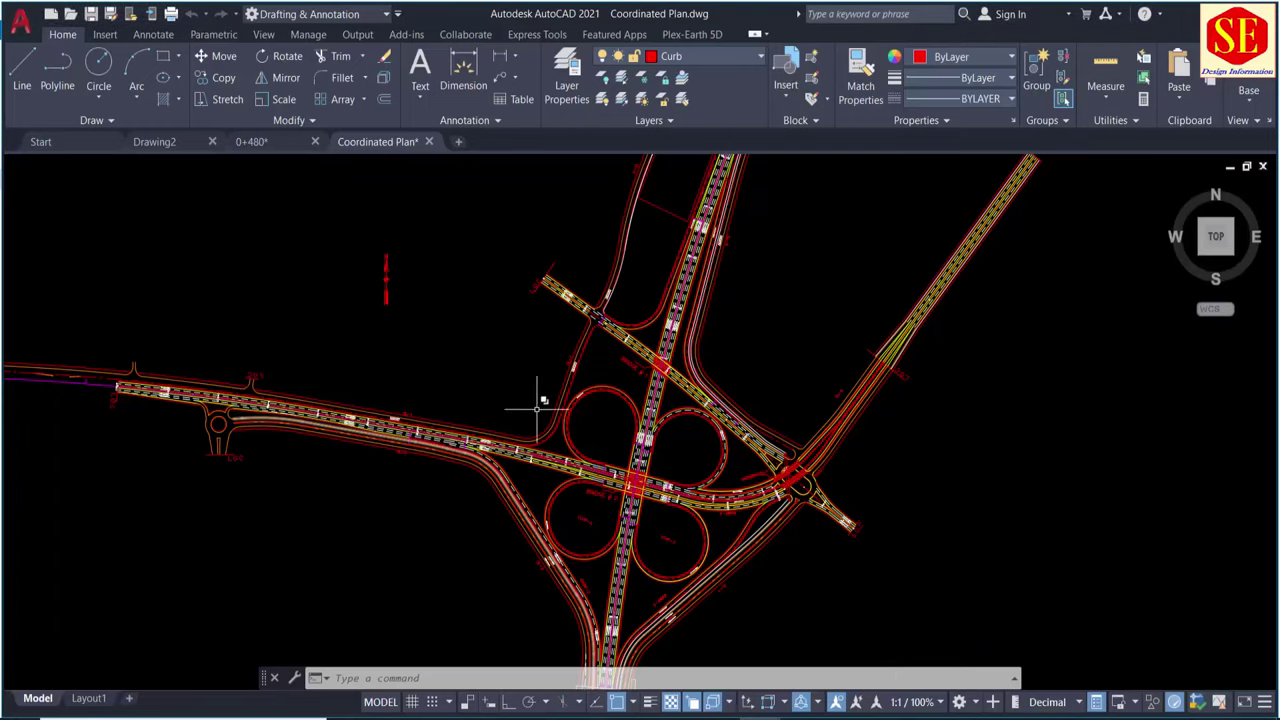
pyautogui.scroll(5, 534, 409)
pyautogui.scroll(-1, 530, 341)
pyautogui.scroll(5, 530, 341)
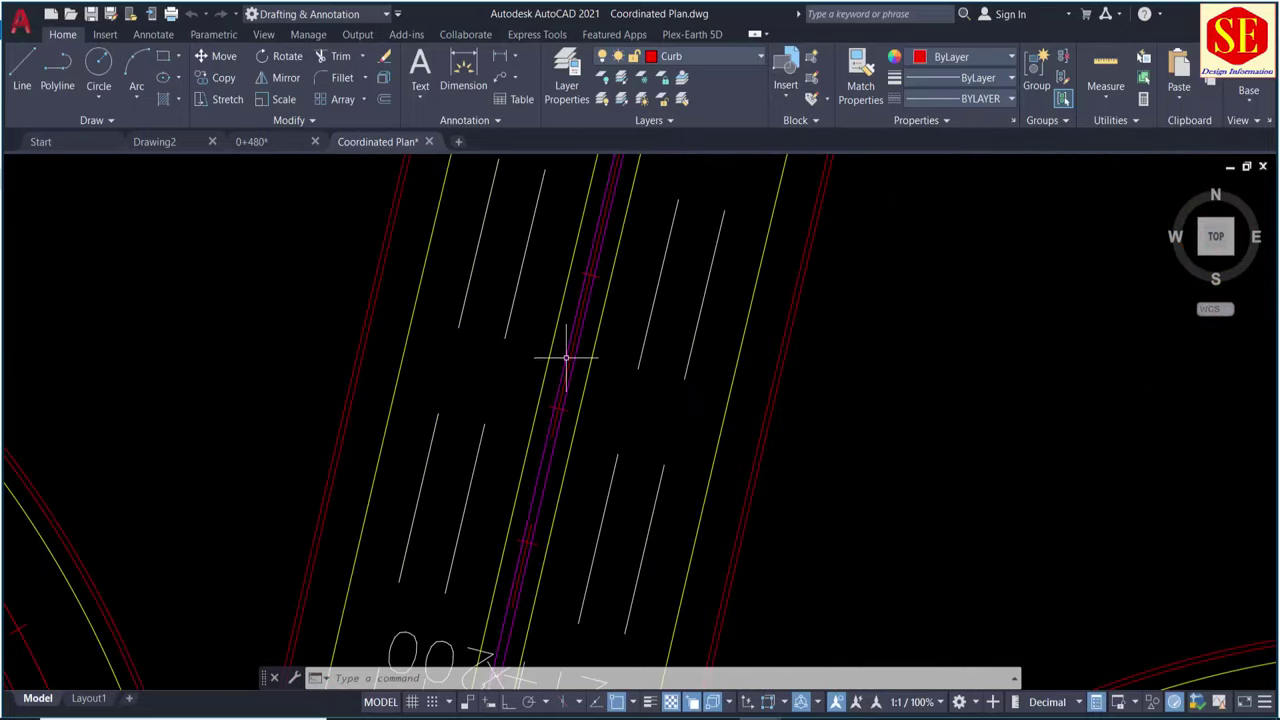
pyautogui.scroll(-4, 565, 343)
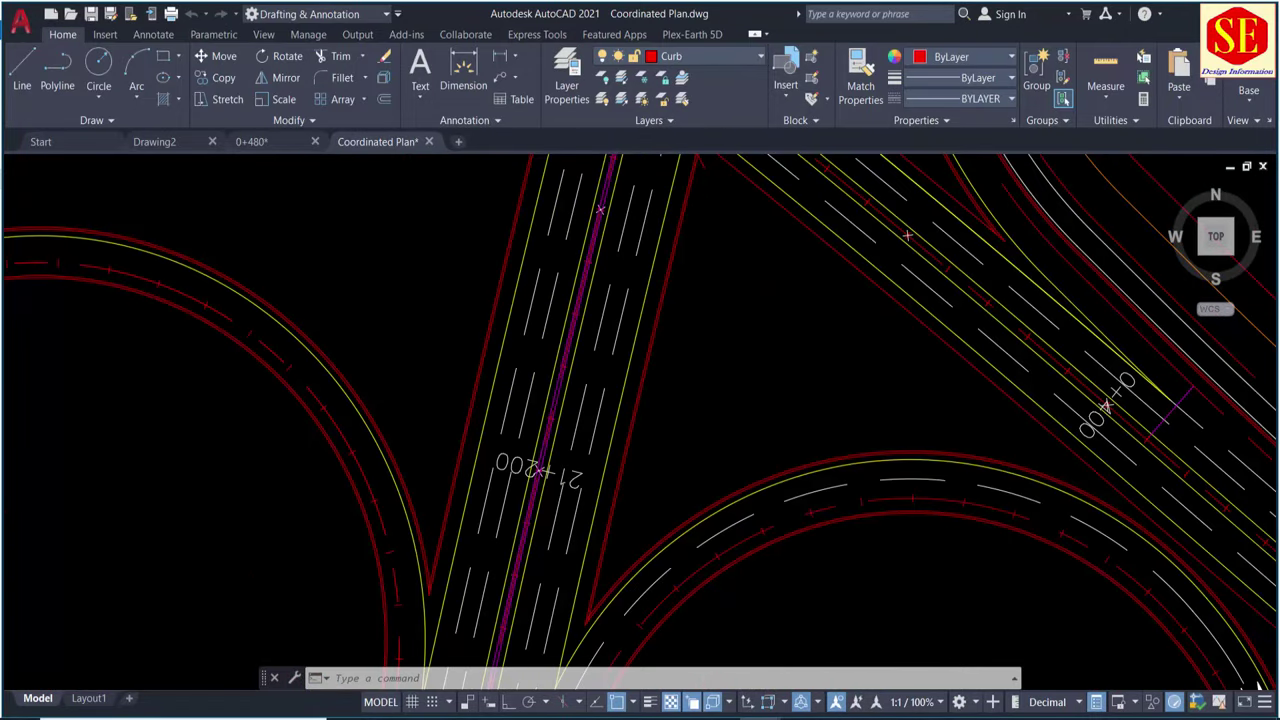
pyautogui.scroll(-1, 580, 353)
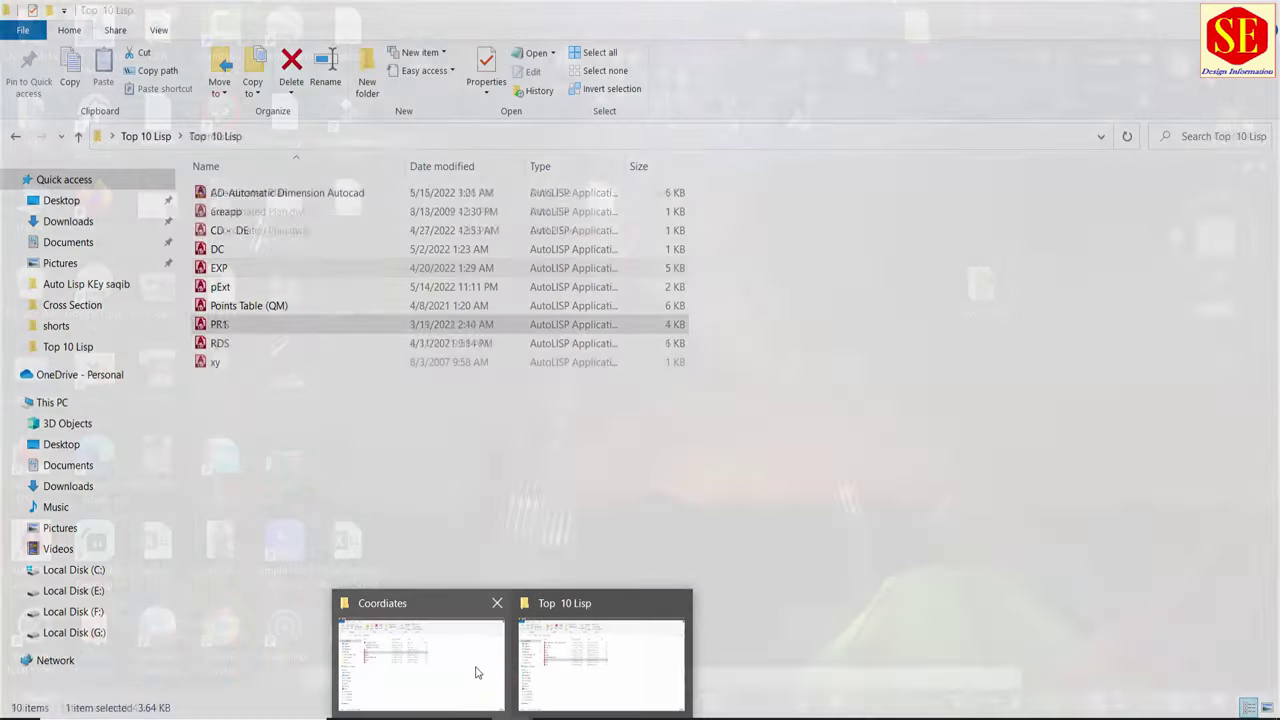
pyautogui.click(476, 672)
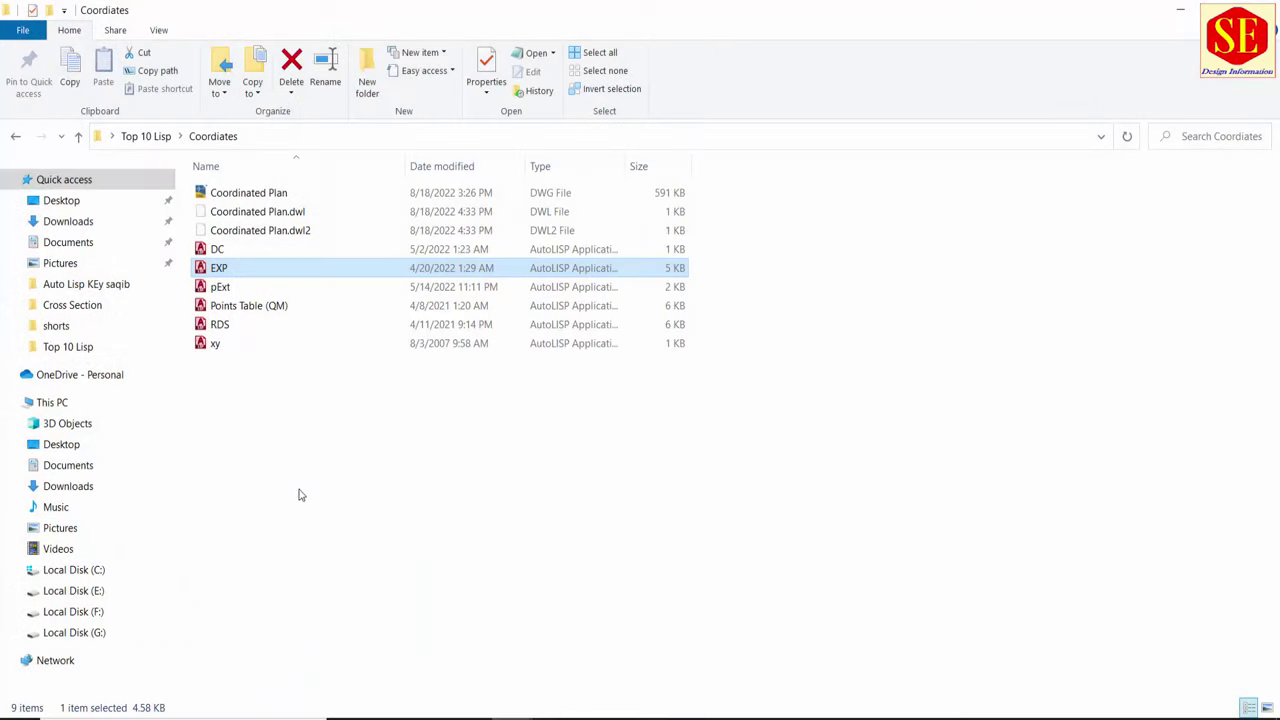
pyautogui.click(218, 289)
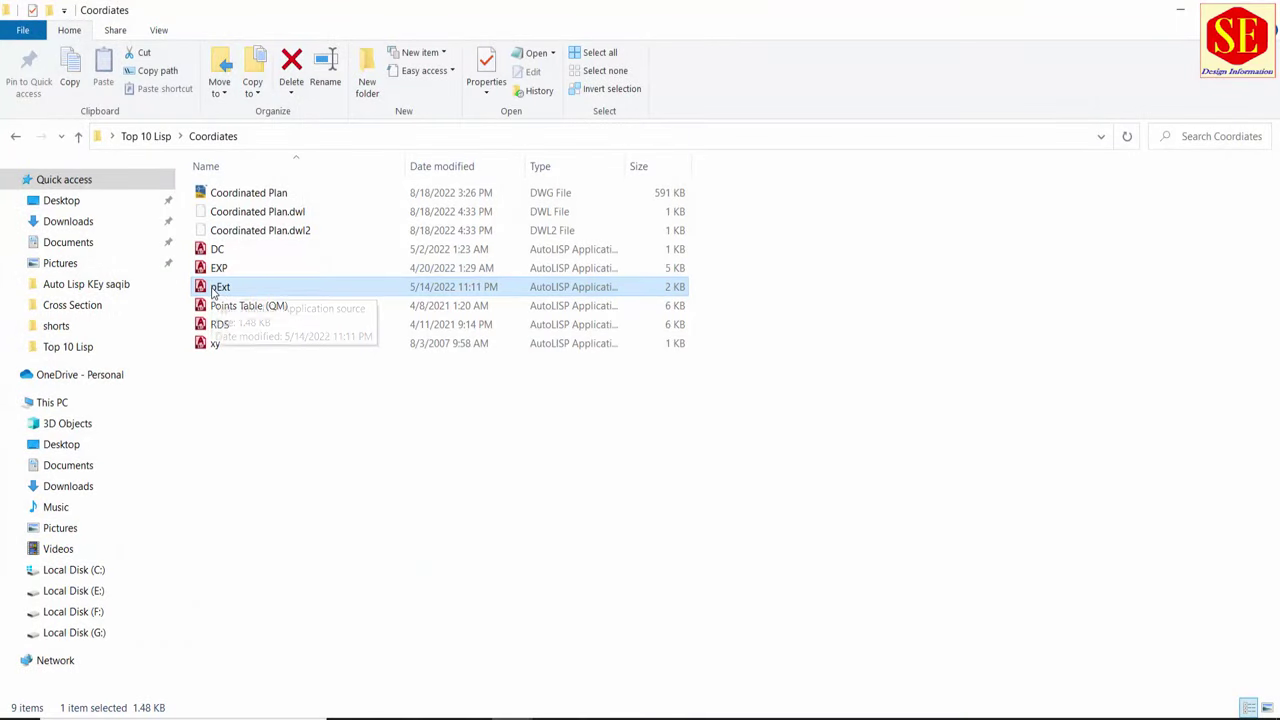
pyautogui.moveTo(758, 712)
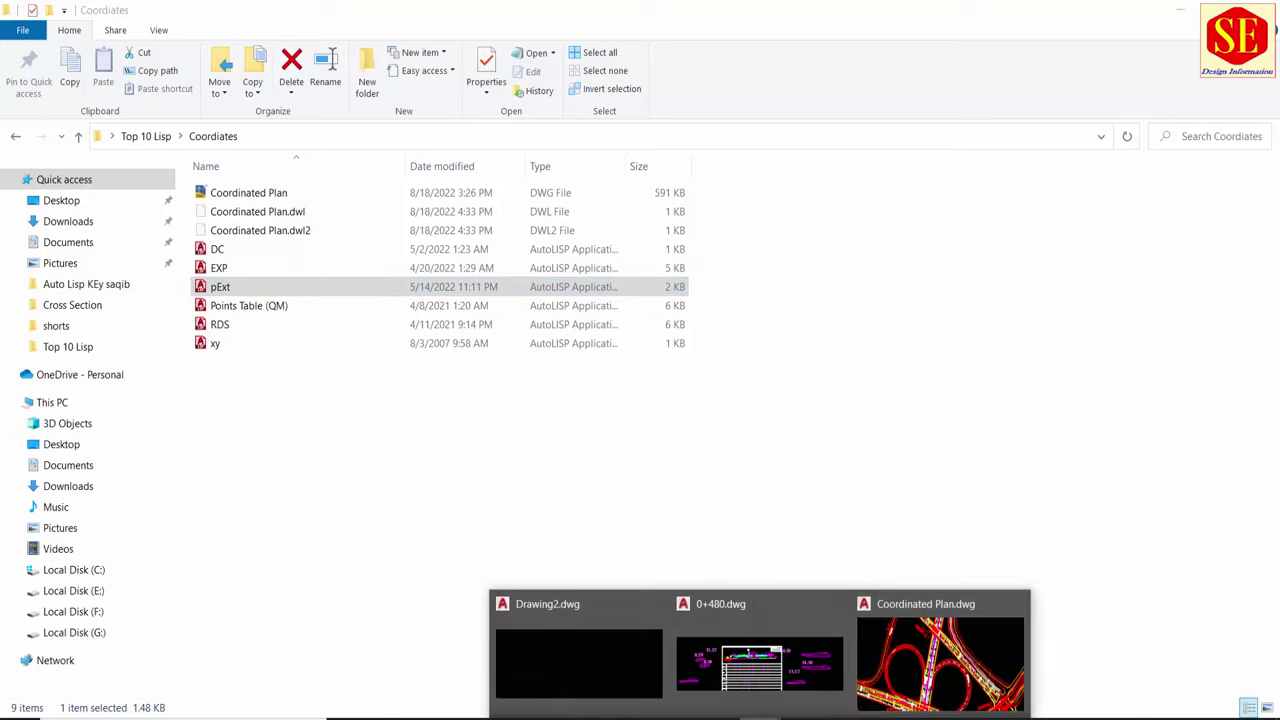
pyautogui.click(895, 682)
pyautogui.moveTo(500, 505); pyautogui.dragTo(470, 620, button='middle')
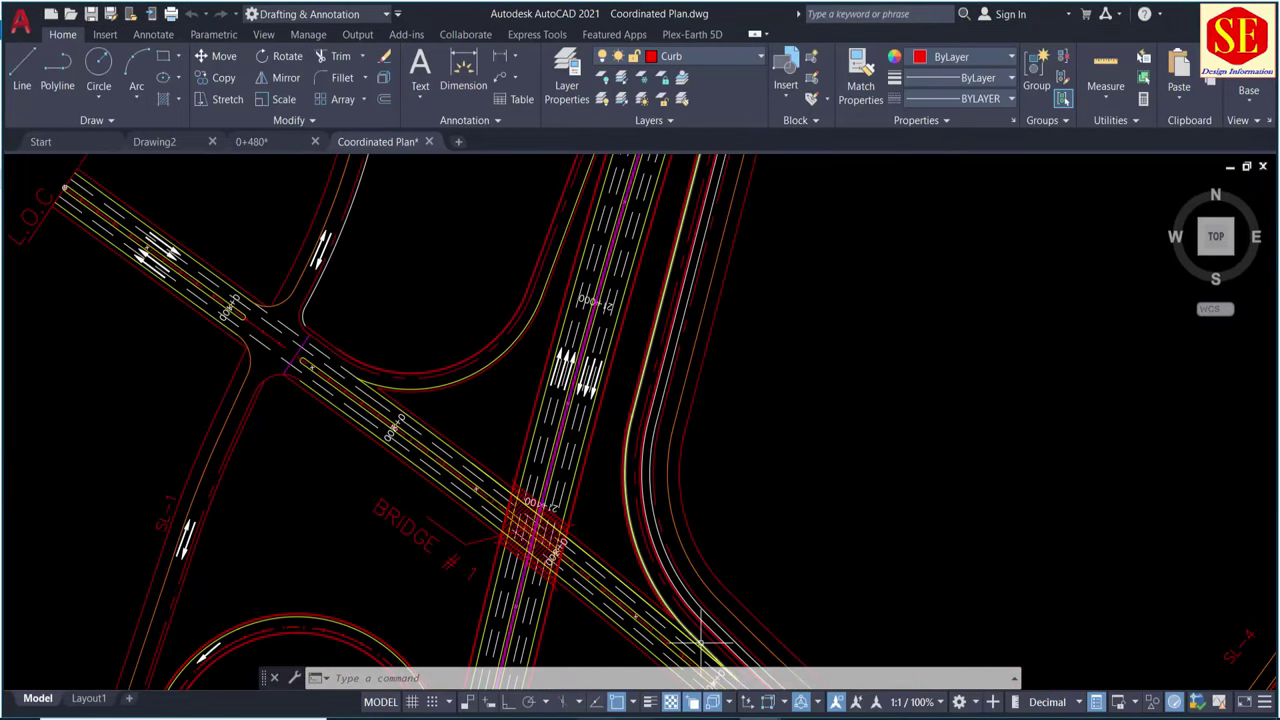
pyautogui.click(562, 690)
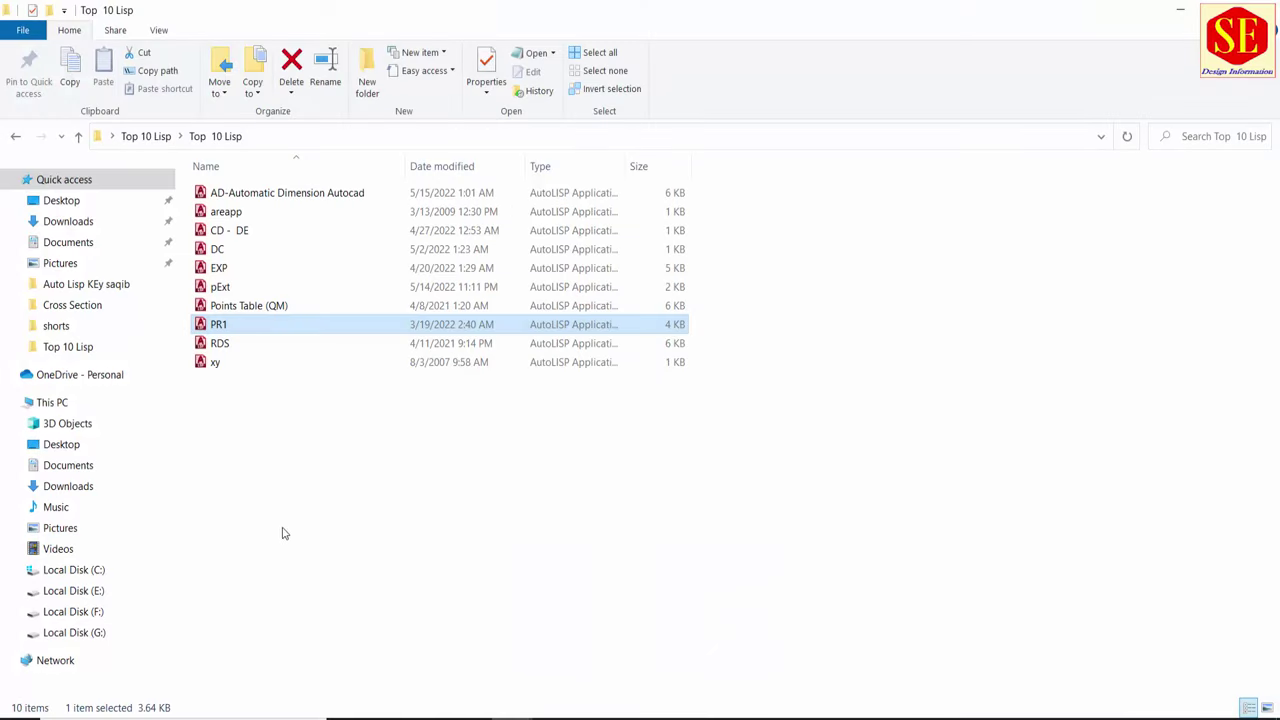
pyautogui.click(431, 689)
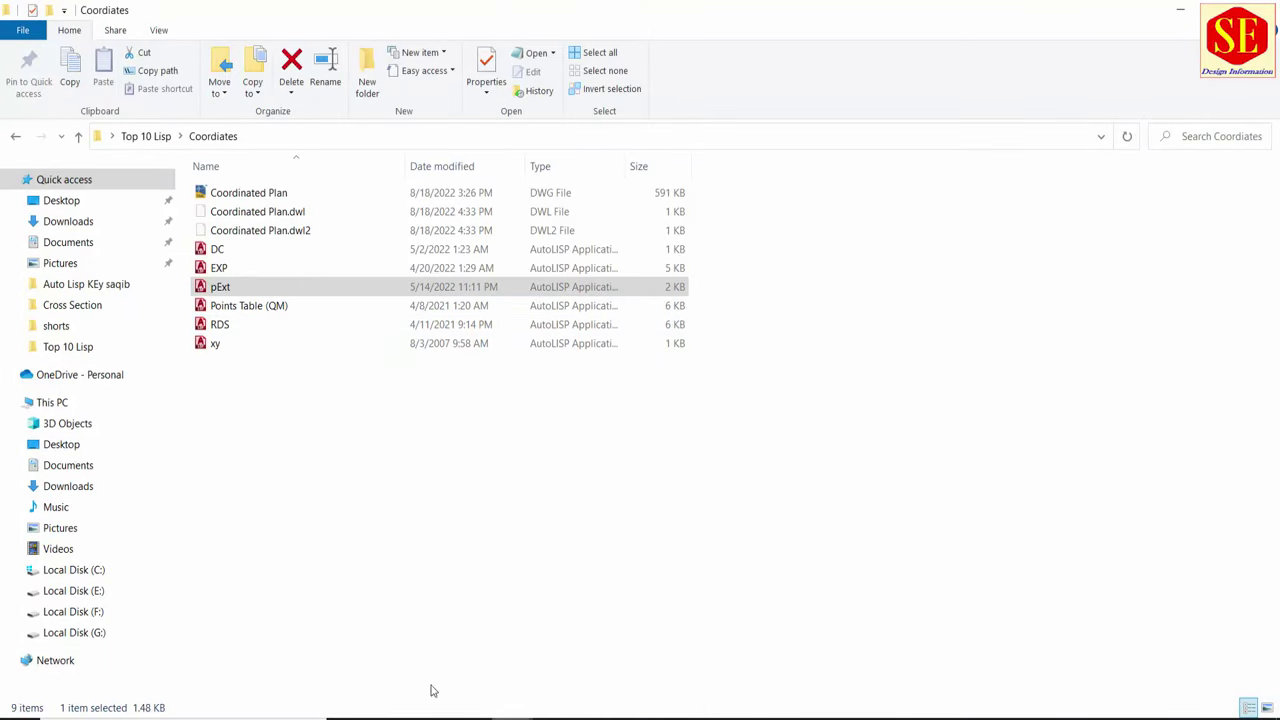
pyautogui.click(222, 305)
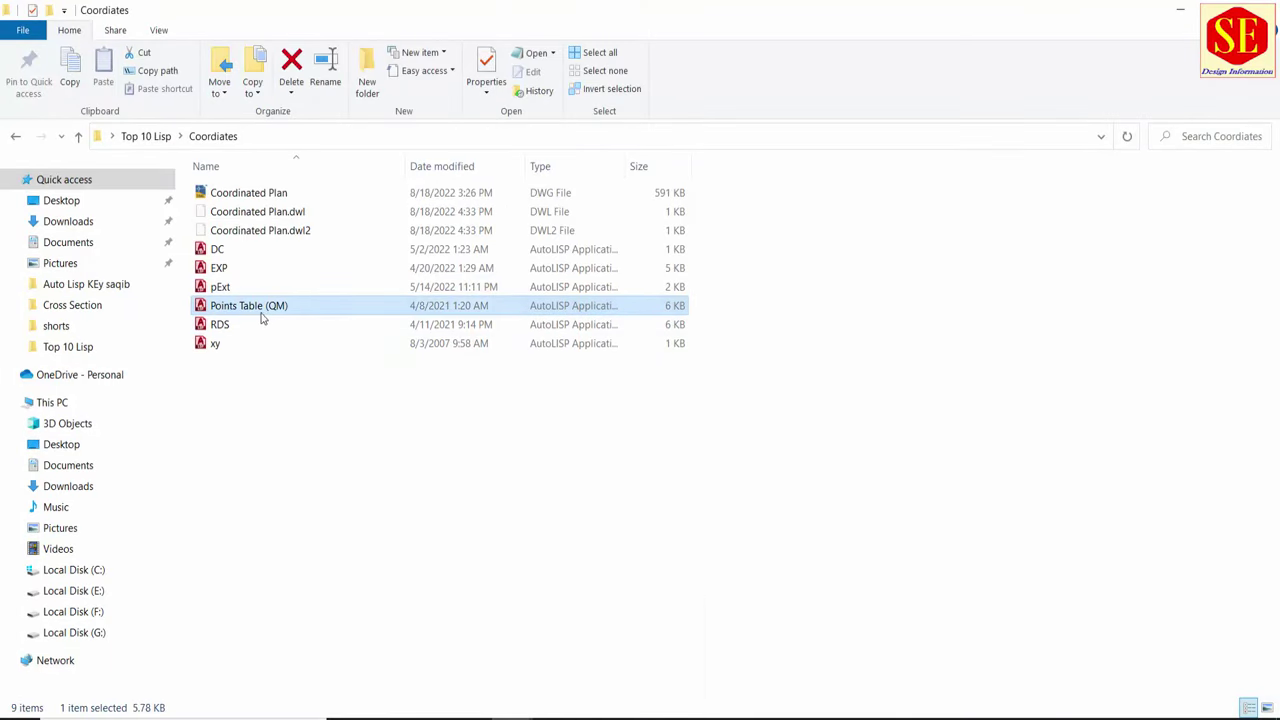
pyautogui.moveTo(260, 313)
pyautogui.mouseDown()
pyautogui.moveTo(735, 712)
pyautogui.moveTo(514, 428)
pyautogui.mouseUp()
pyautogui.scroll(-3, 497, 388)
pyautogui.moveTo(614, 337); pyautogui.dragTo(611, 380, button='middle')
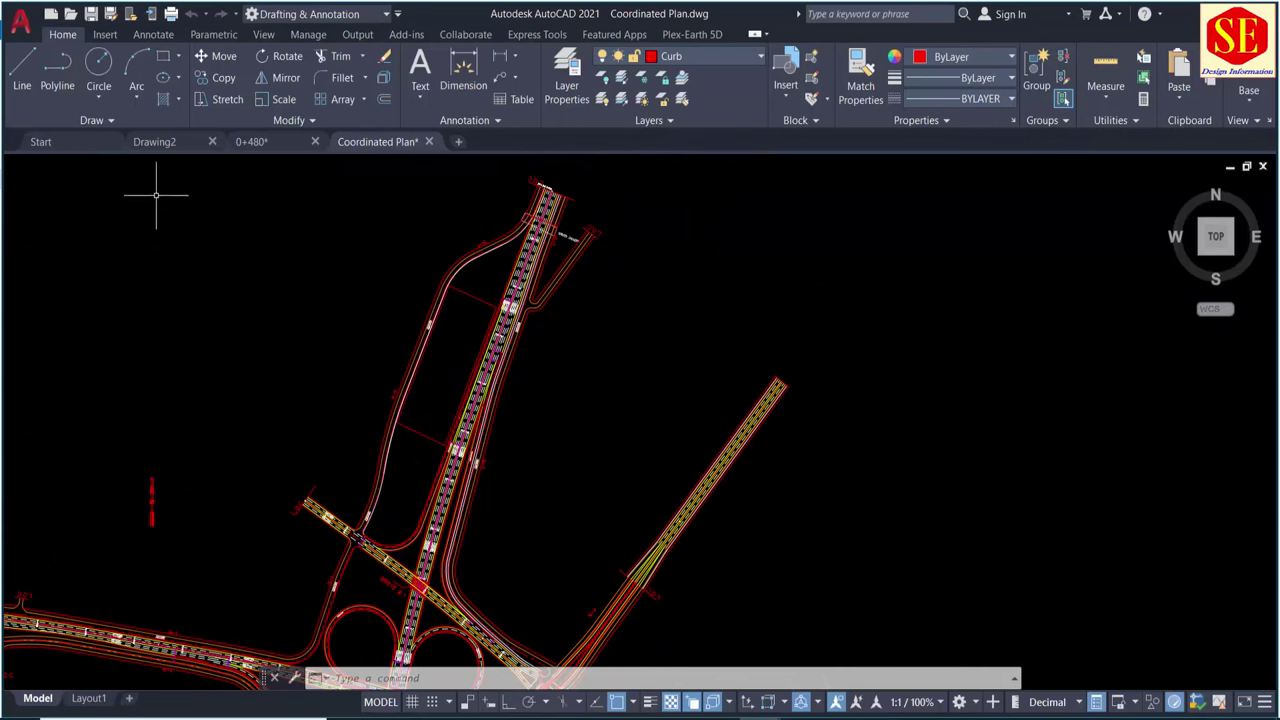
# - Open the APPLOAD Startup Suite and browse to the Coordiates folder to add files
pyautogui.write('a')
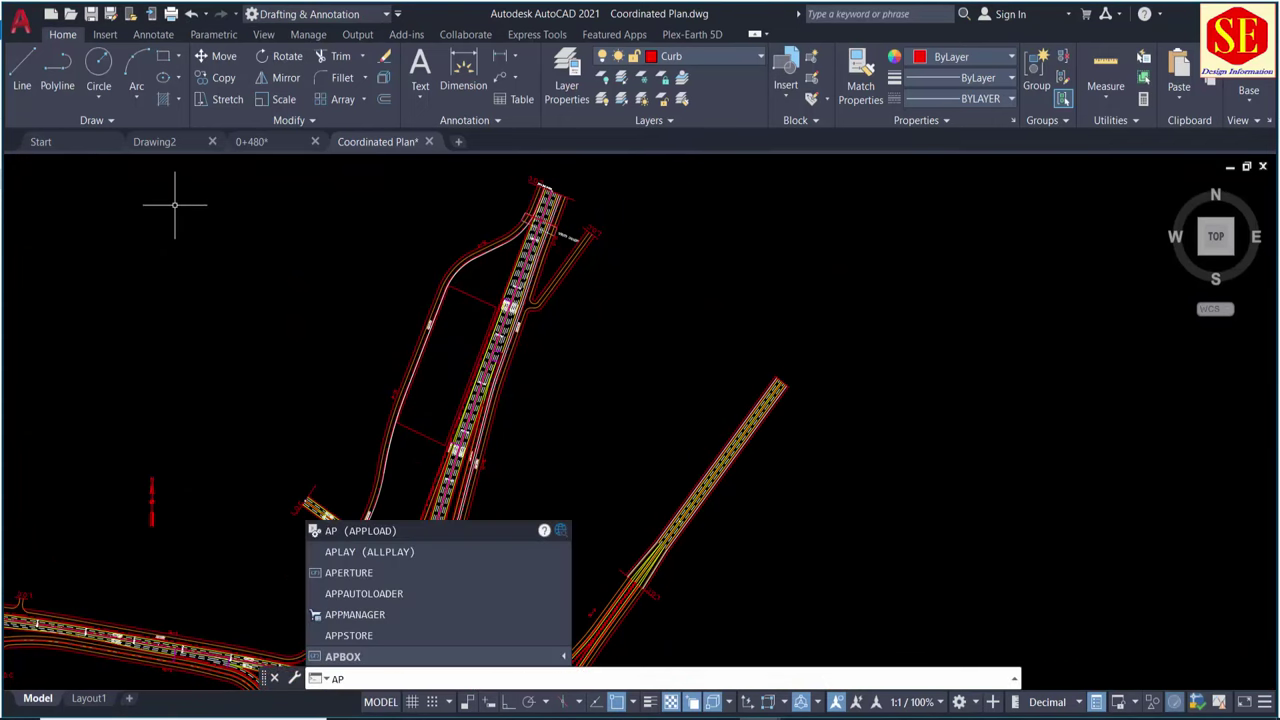
pyautogui.click(386, 531)
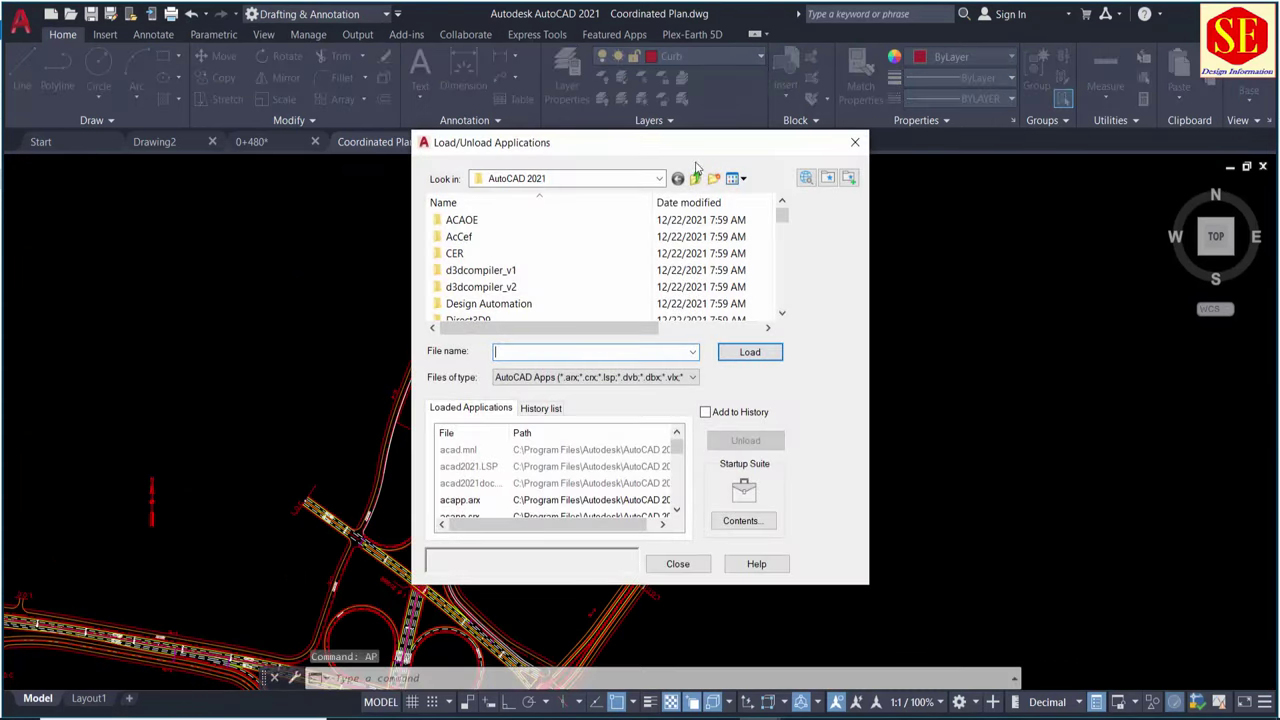
pyautogui.click(729, 527)
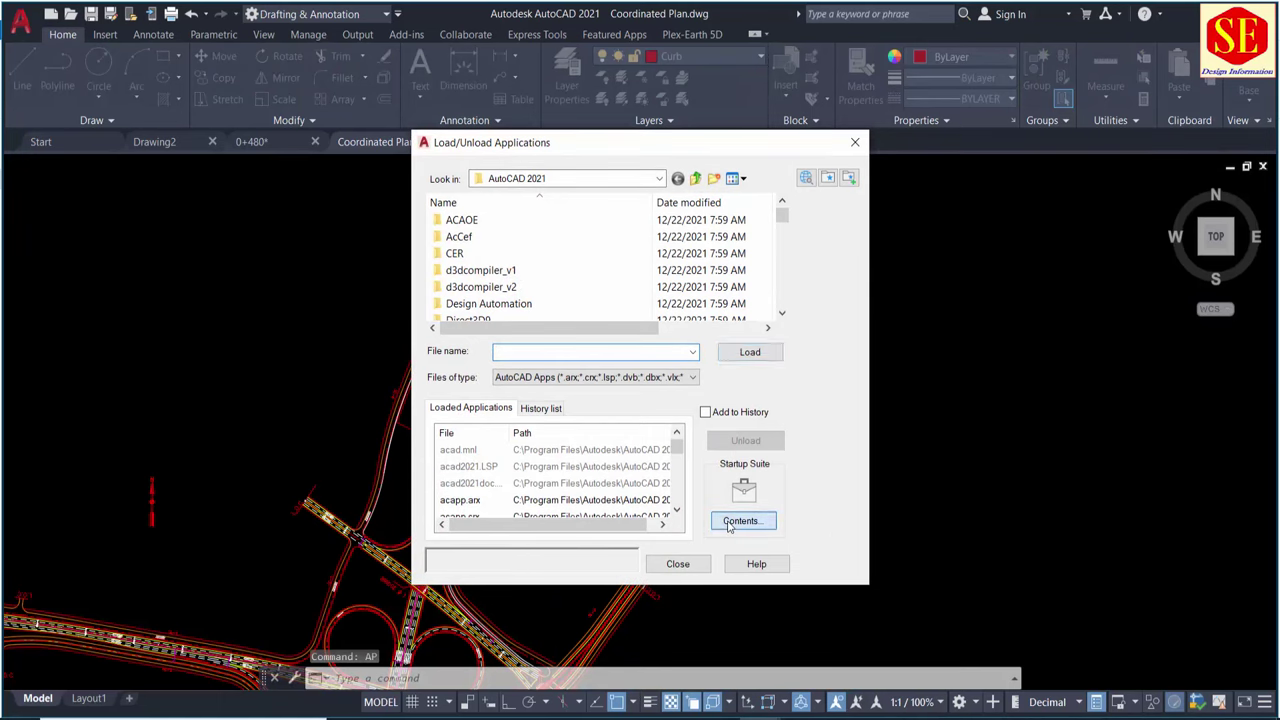
pyautogui.click(521, 441)
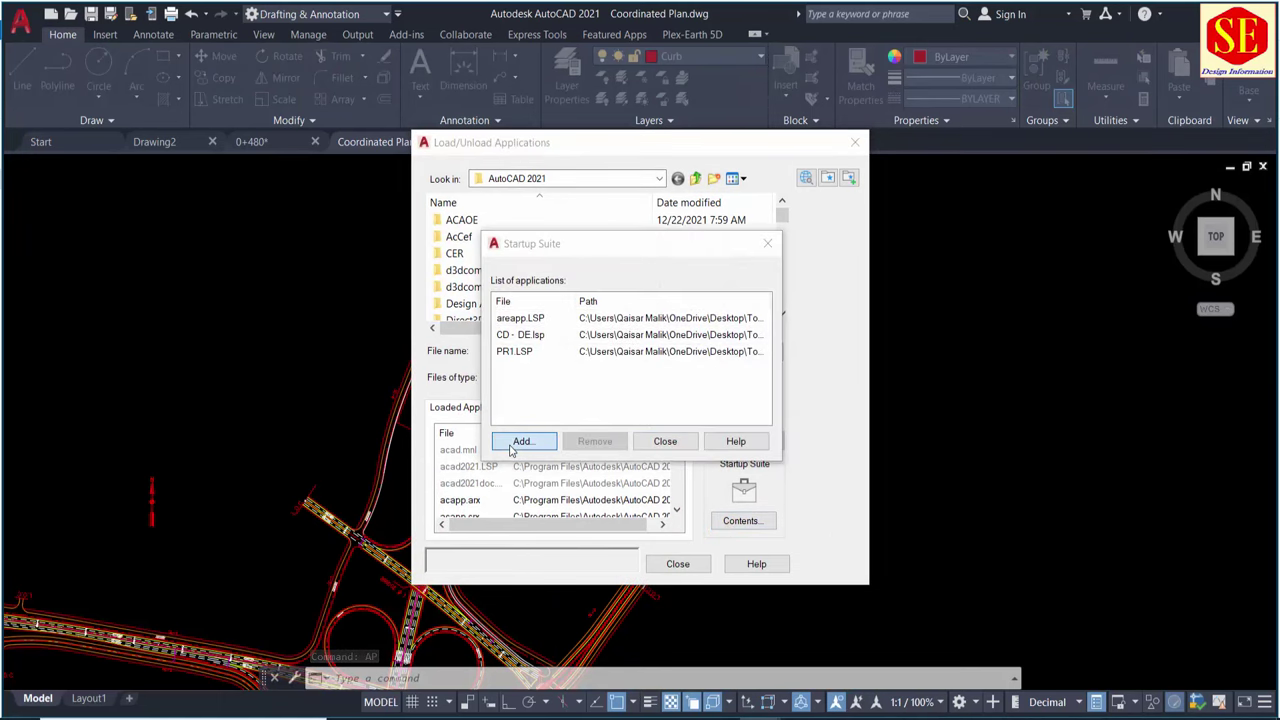
pyautogui.click(737, 289)
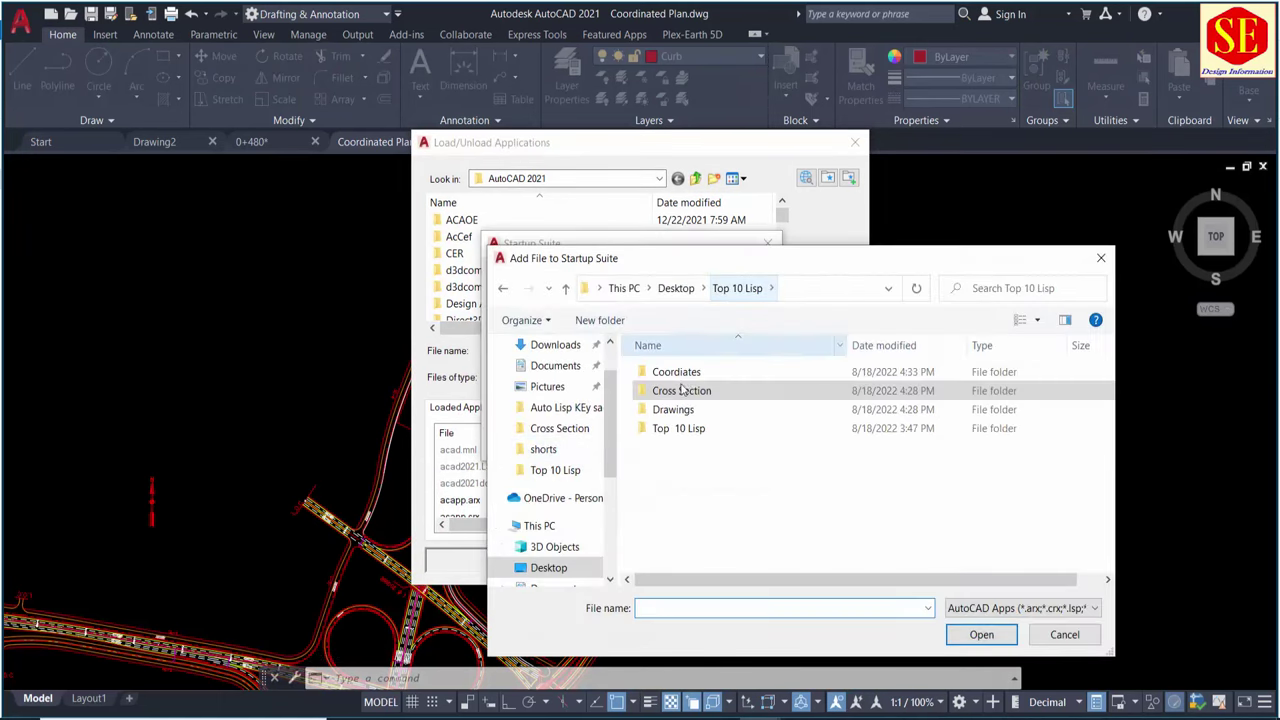
pyautogui.doubleClick(672, 373)
# - Add DC, EXP, pExt, Points Table (QM), RDS and xy to the Startup Suite
pyautogui.click(660, 372)
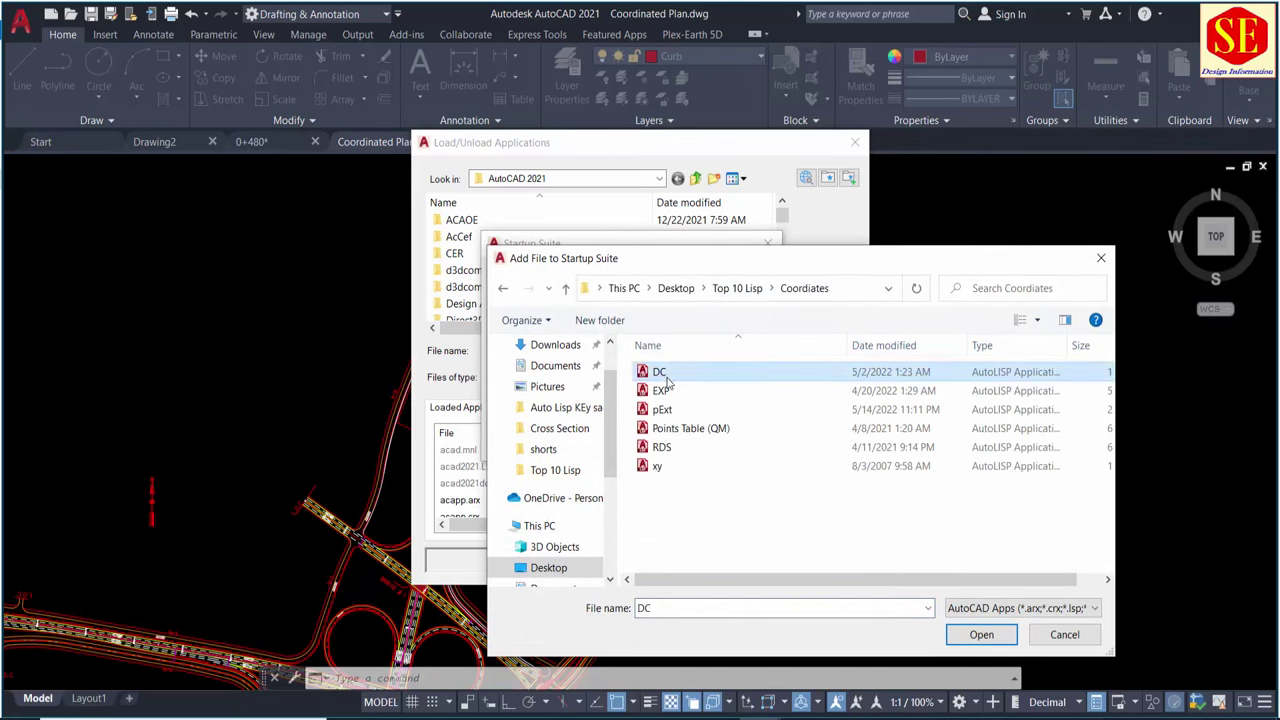
pyautogui.keyDown('shift'); pyautogui.click(662, 391); pyautogui.keyUp('shift')
pyautogui.keyDown('shift'); pyautogui.click(662, 410); pyautogui.keyUp('shift')
pyautogui.keyDown('shift'); pyautogui.click(668, 430); pyautogui.keyUp('shift')
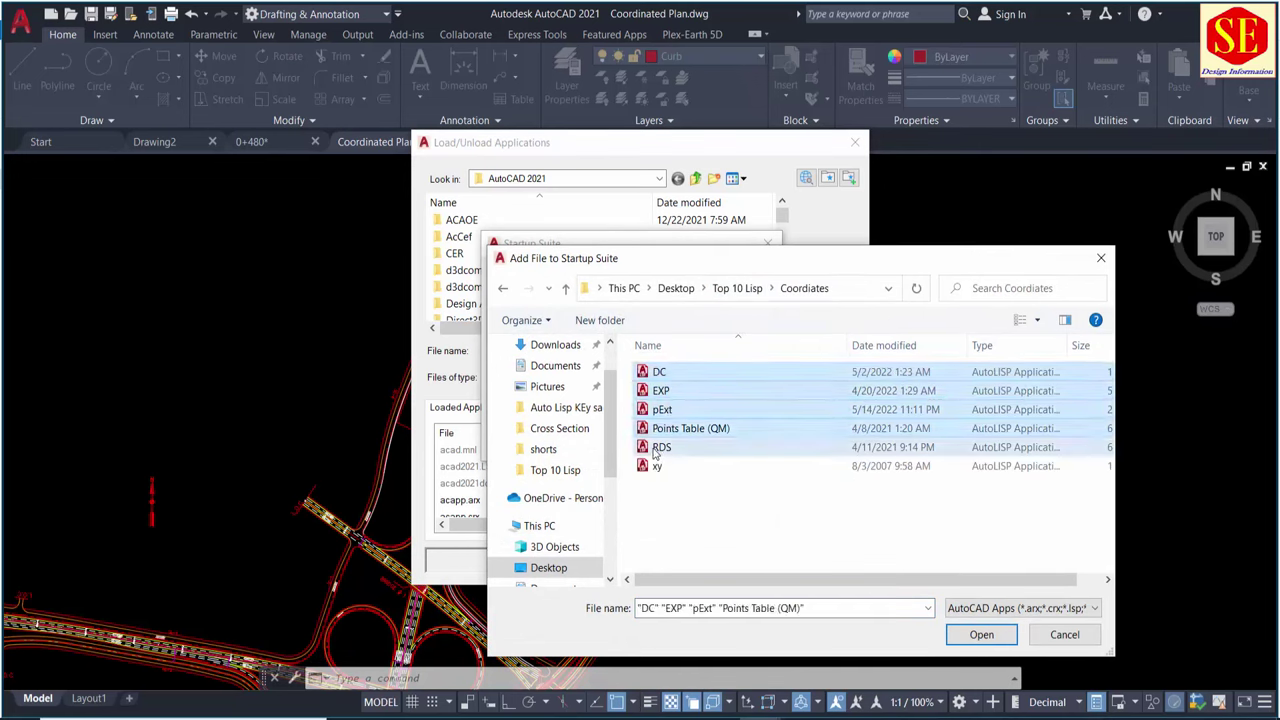
pyautogui.keyDown('shift'); pyautogui.click(655, 467); pyautogui.keyUp('shift')
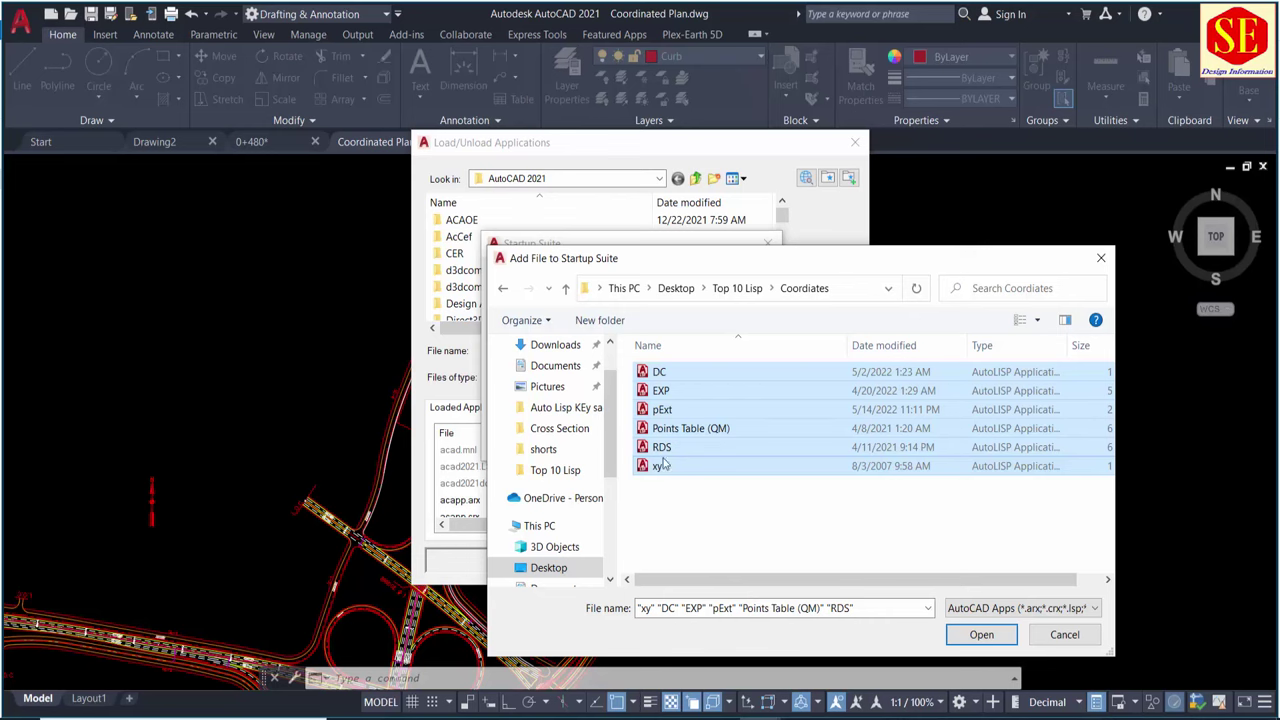
pyautogui.click(963, 634)
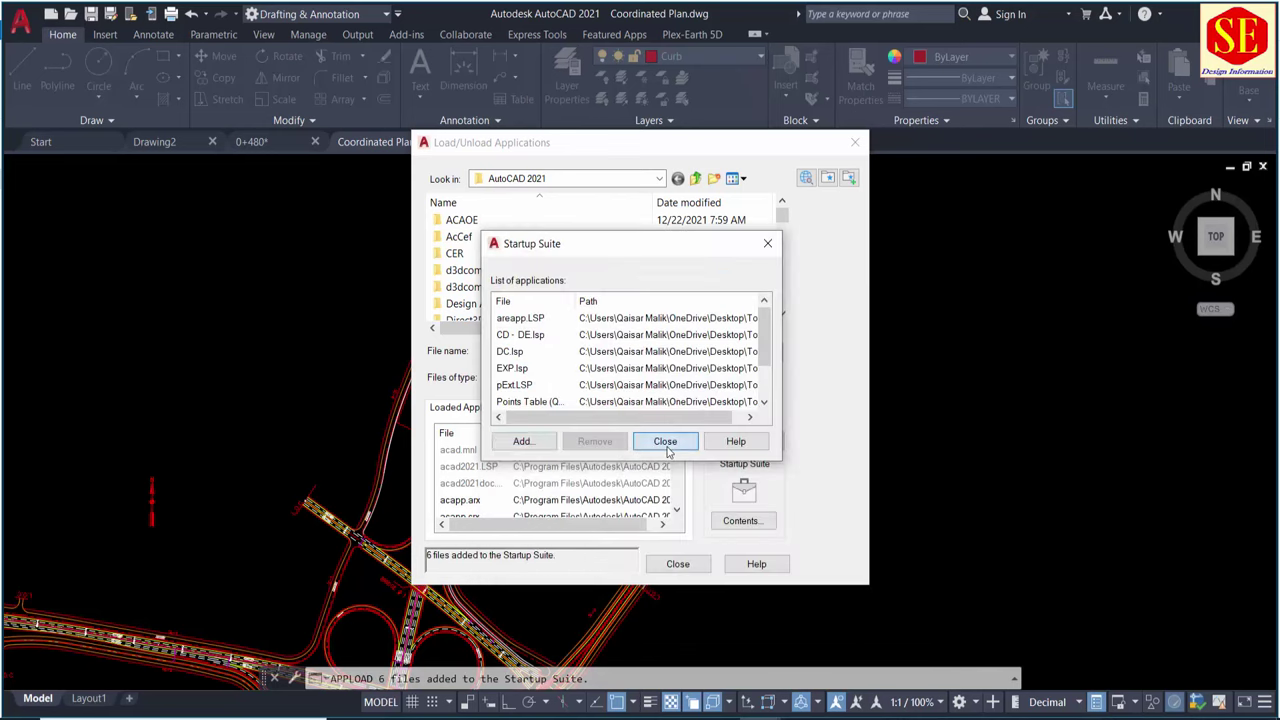
pyautogui.click(665, 441)
pyautogui.click(678, 564)
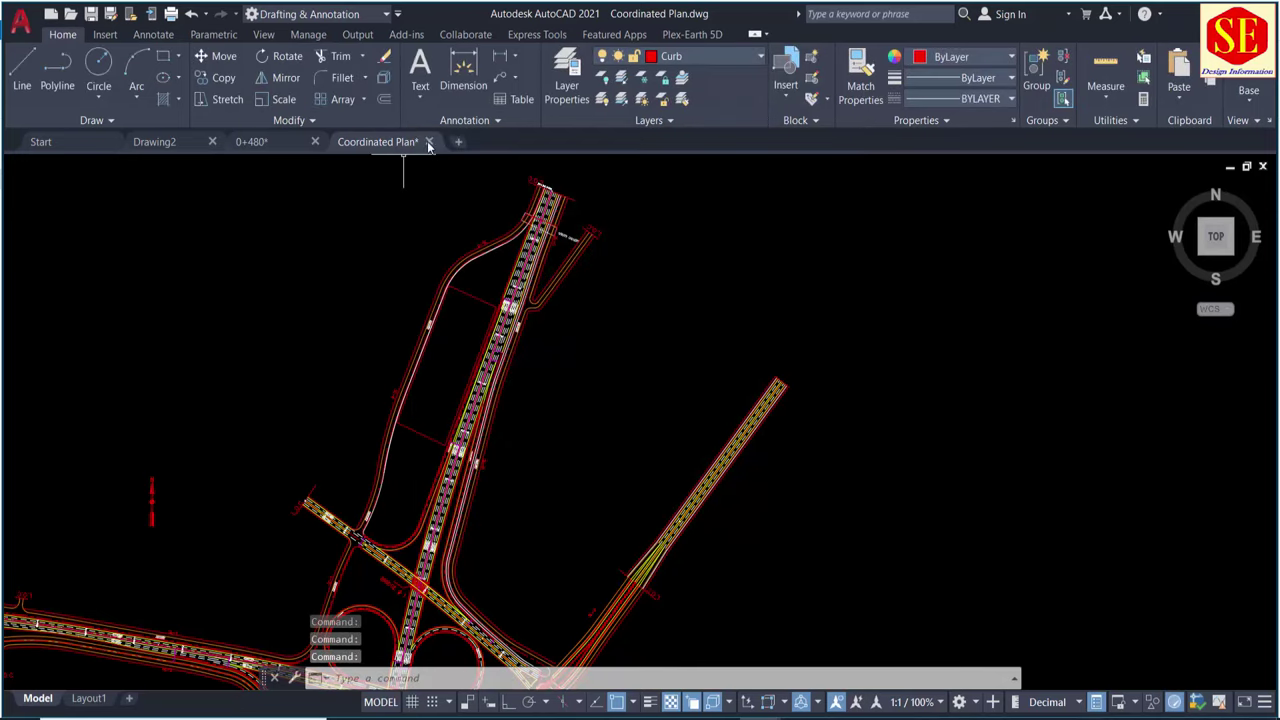
# - Close both drawings without saving the 0+480 changes, then reopen Coordinated Plan
pyautogui.click(429, 142)
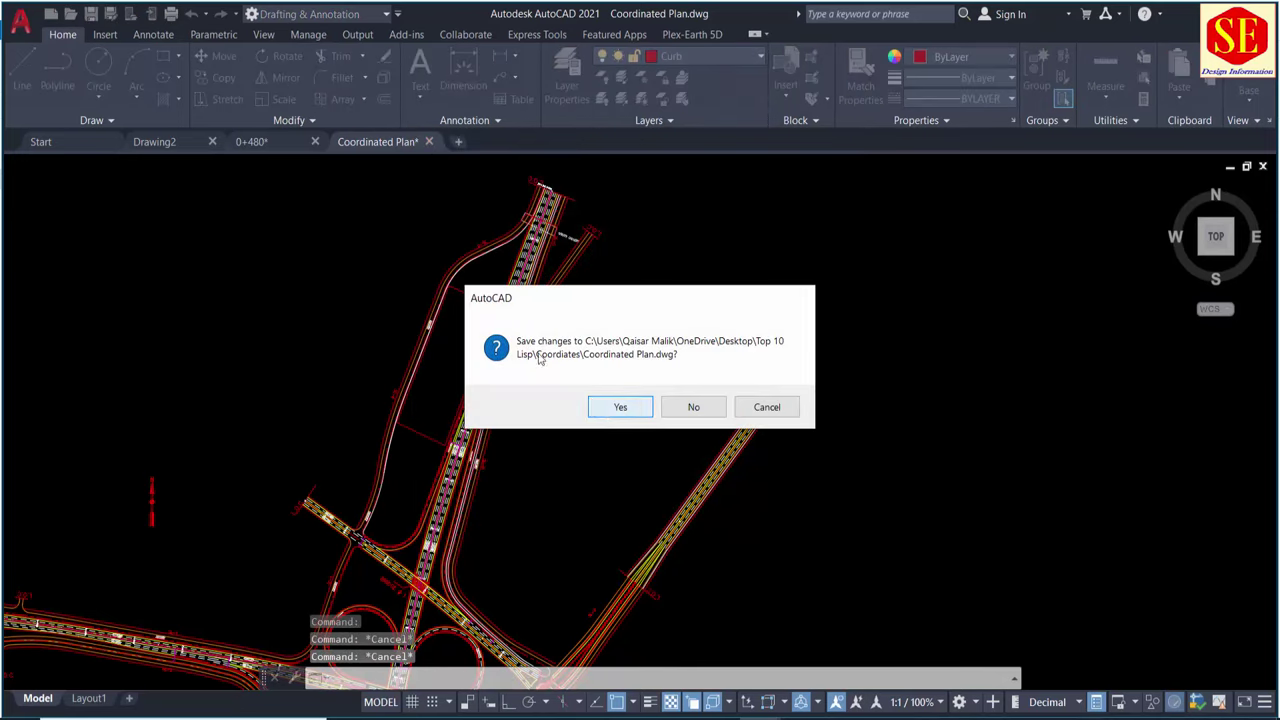
pyautogui.press('Escape')
pyautogui.click(315, 142)
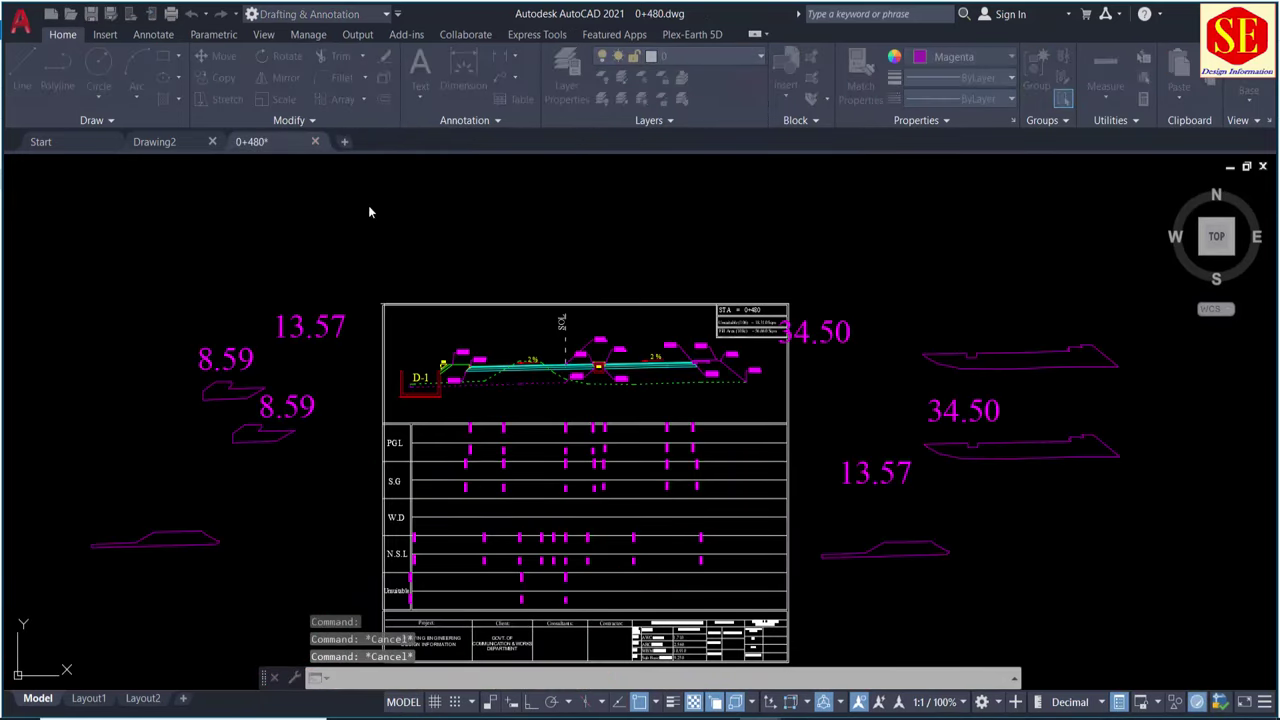
pyautogui.click(618, 410)
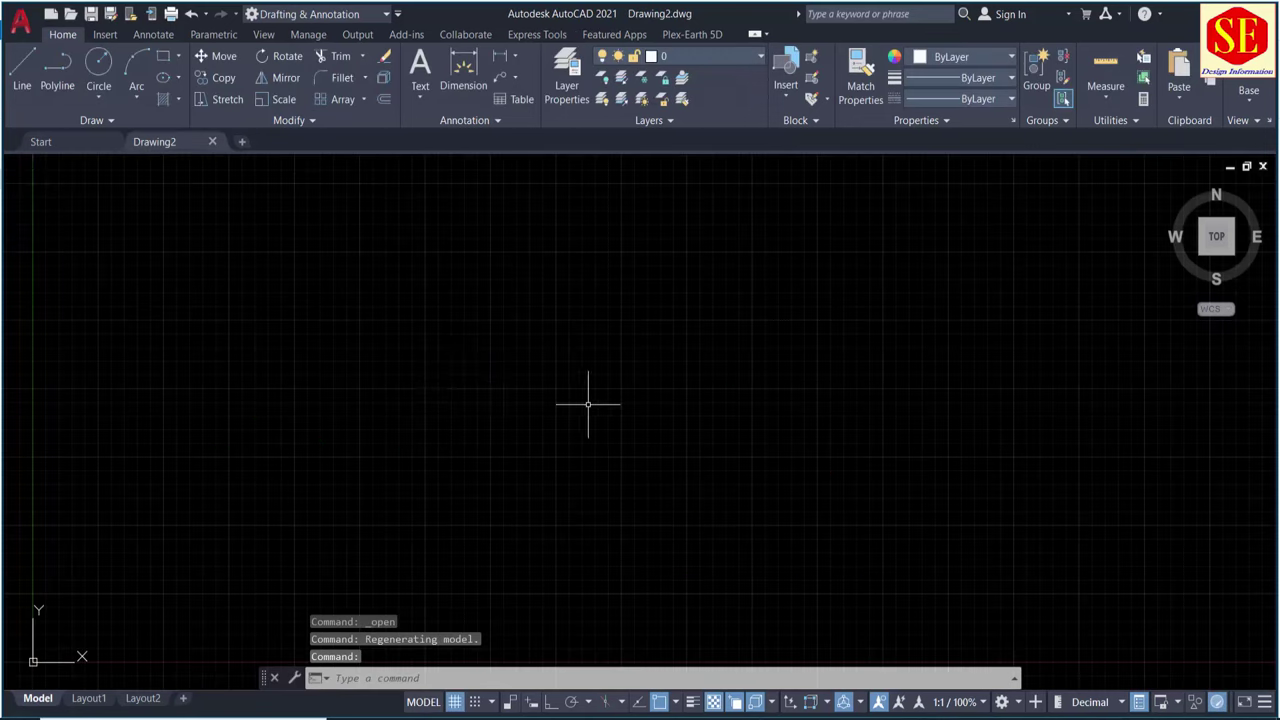
pyautogui.click(72, 20)
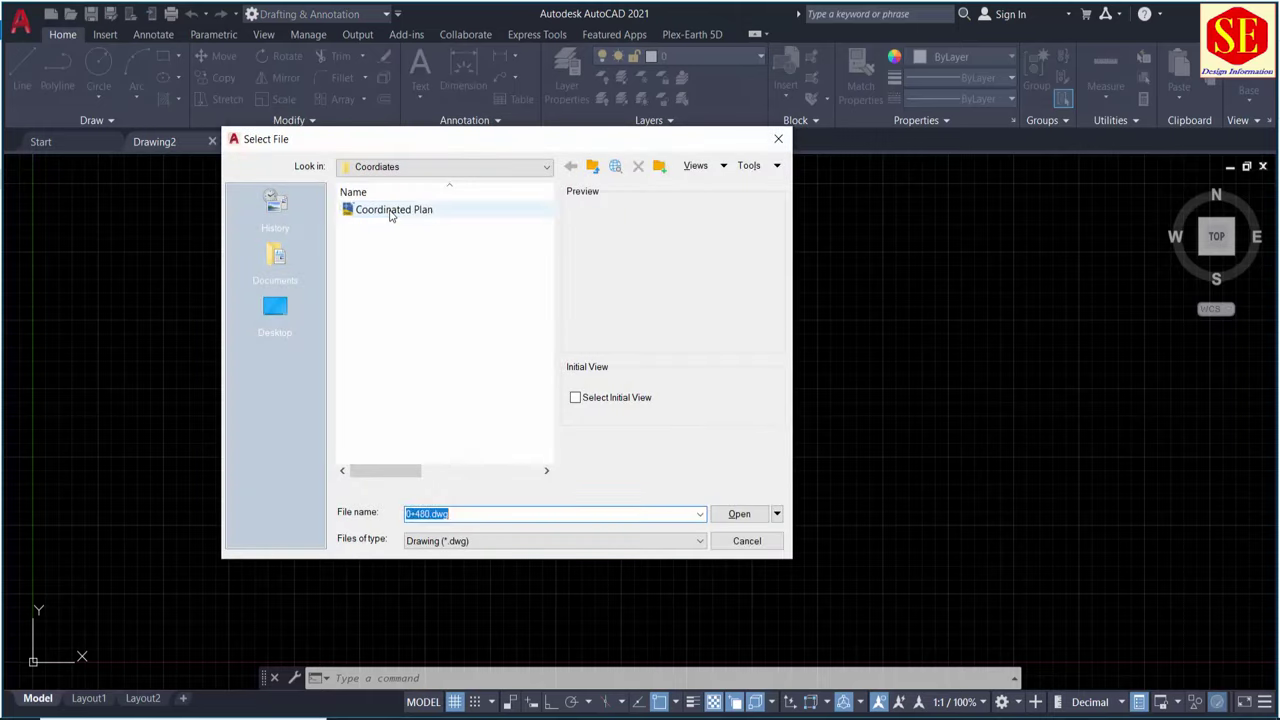
pyautogui.doubleClick(390, 210)
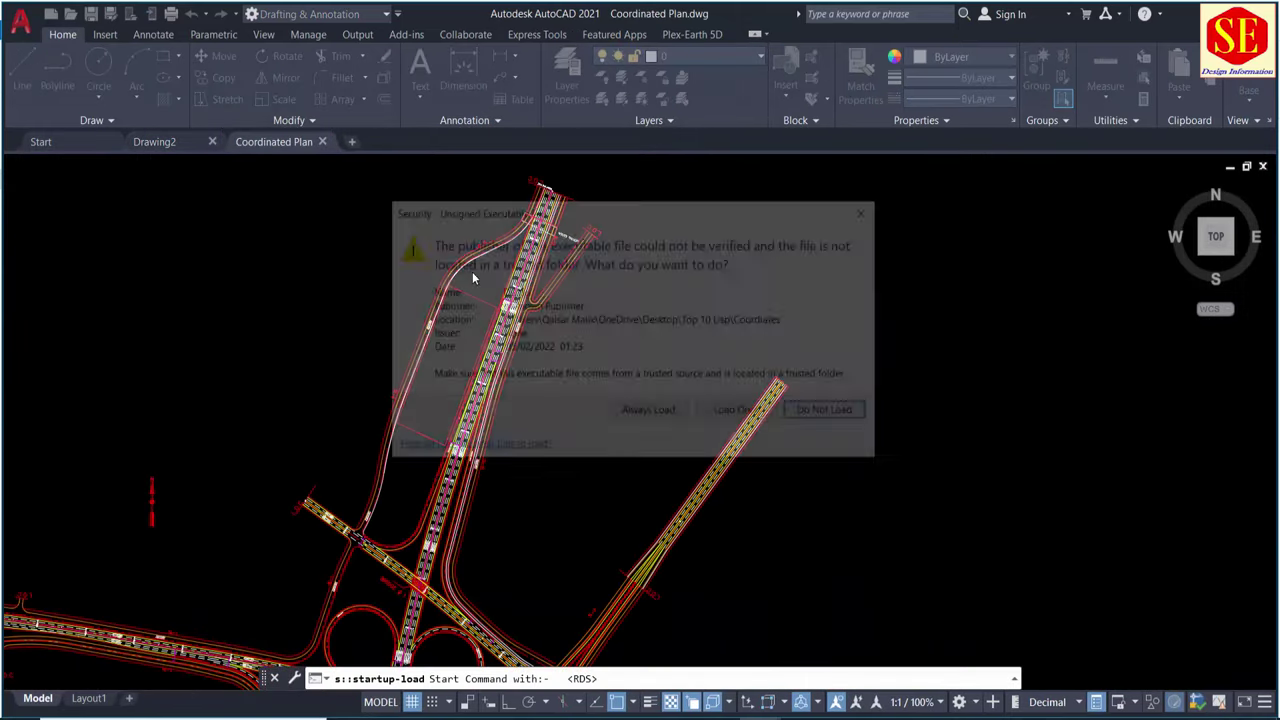
# - Choose Always Load for the DC, pExt, Points Table (QM) and xy routines
pyautogui.click(647, 423)
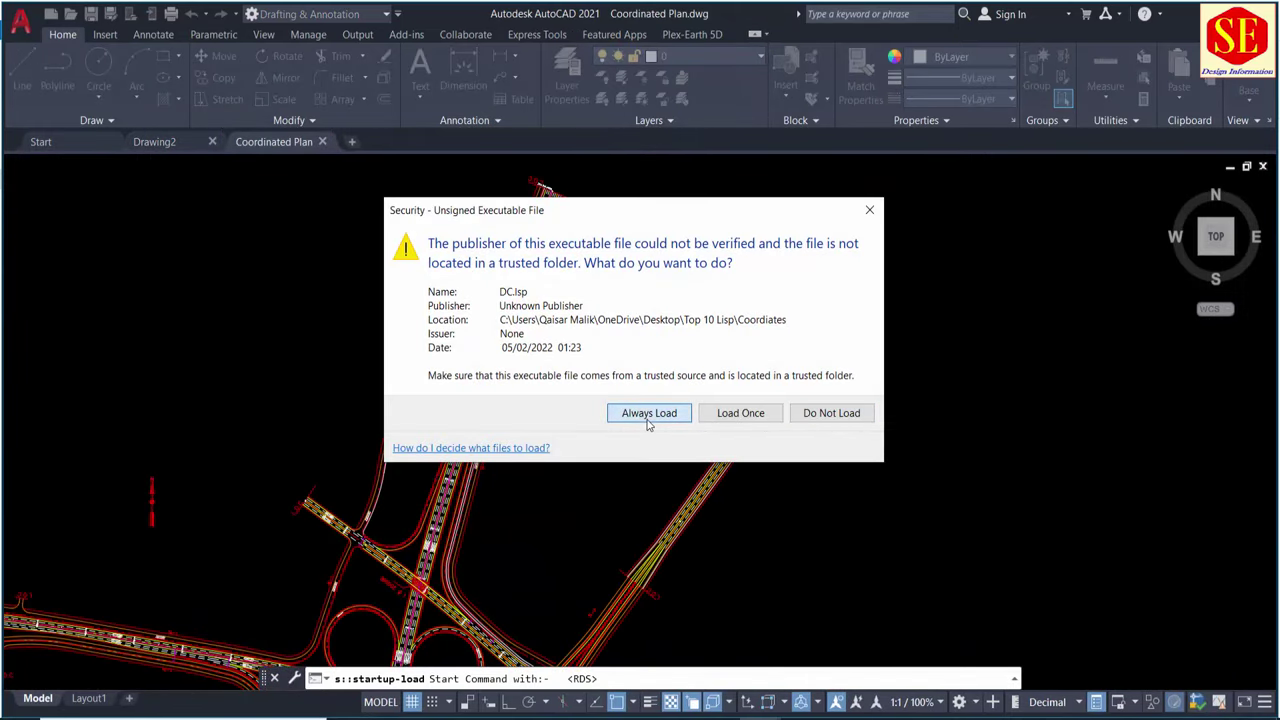
pyautogui.click(645, 420)
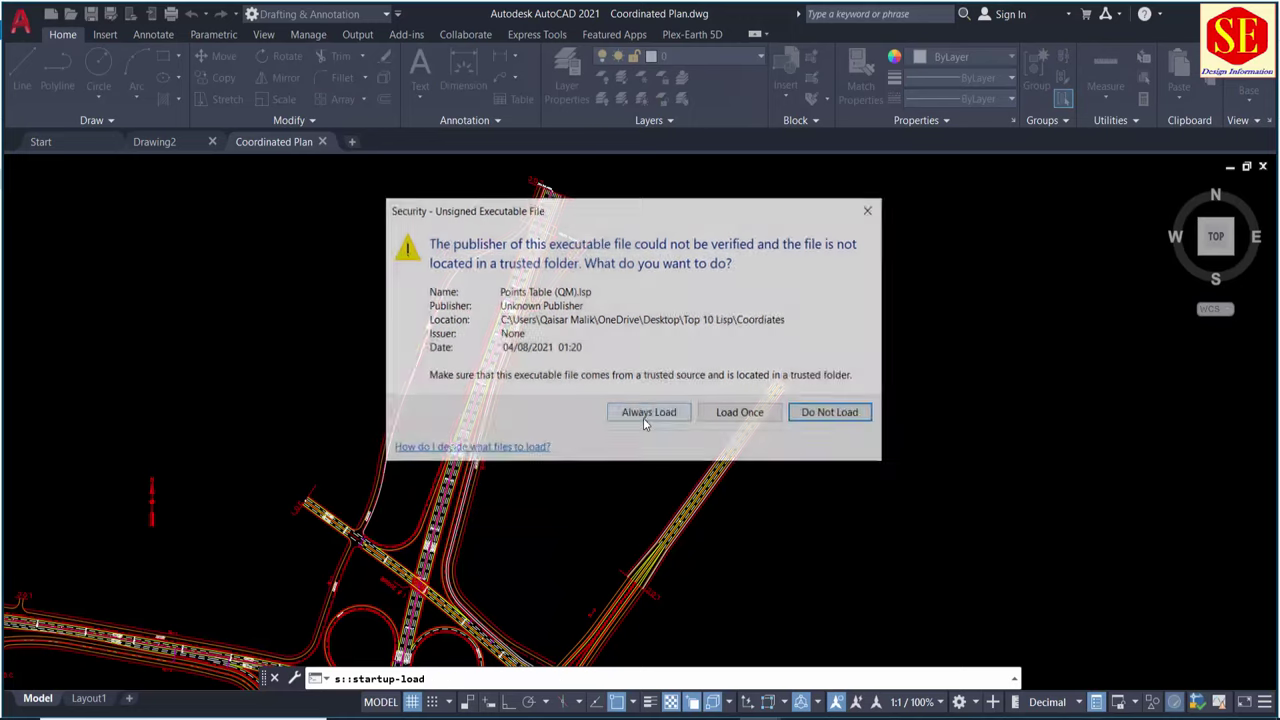
pyautogui.click(644, 418)
pyautogui.click(643, 418)
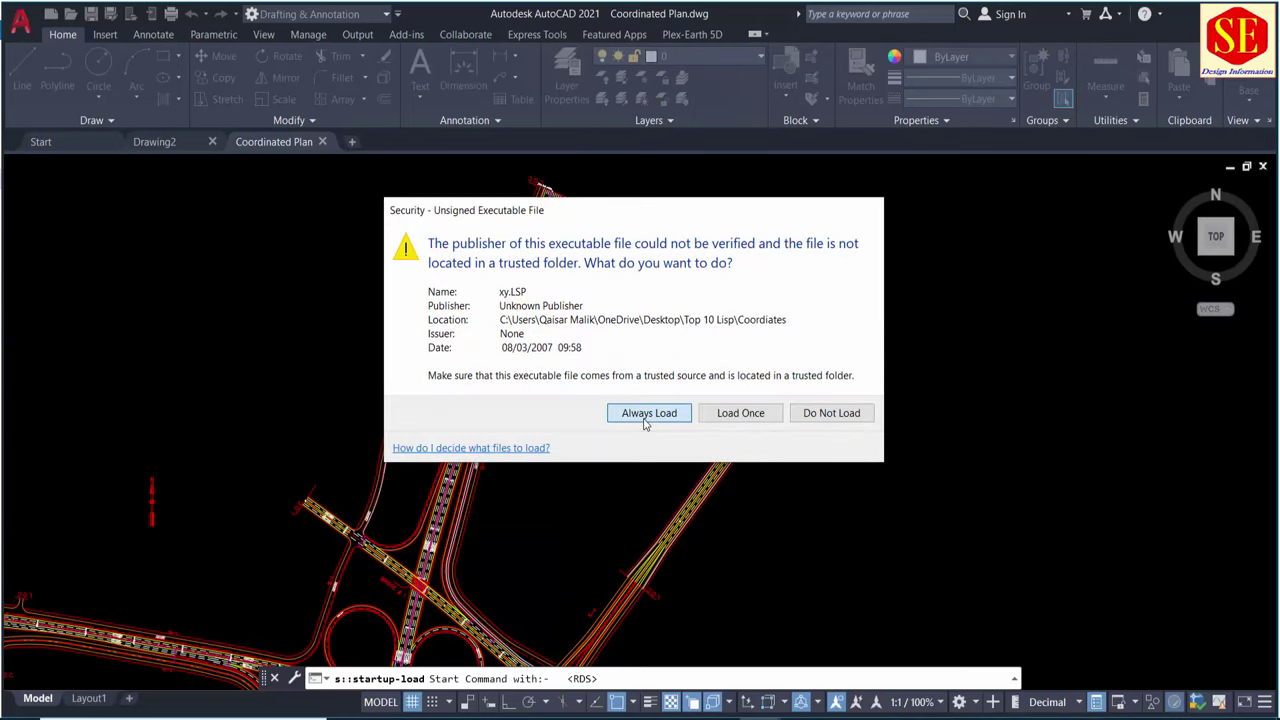
pyautogui.click(643, 418)
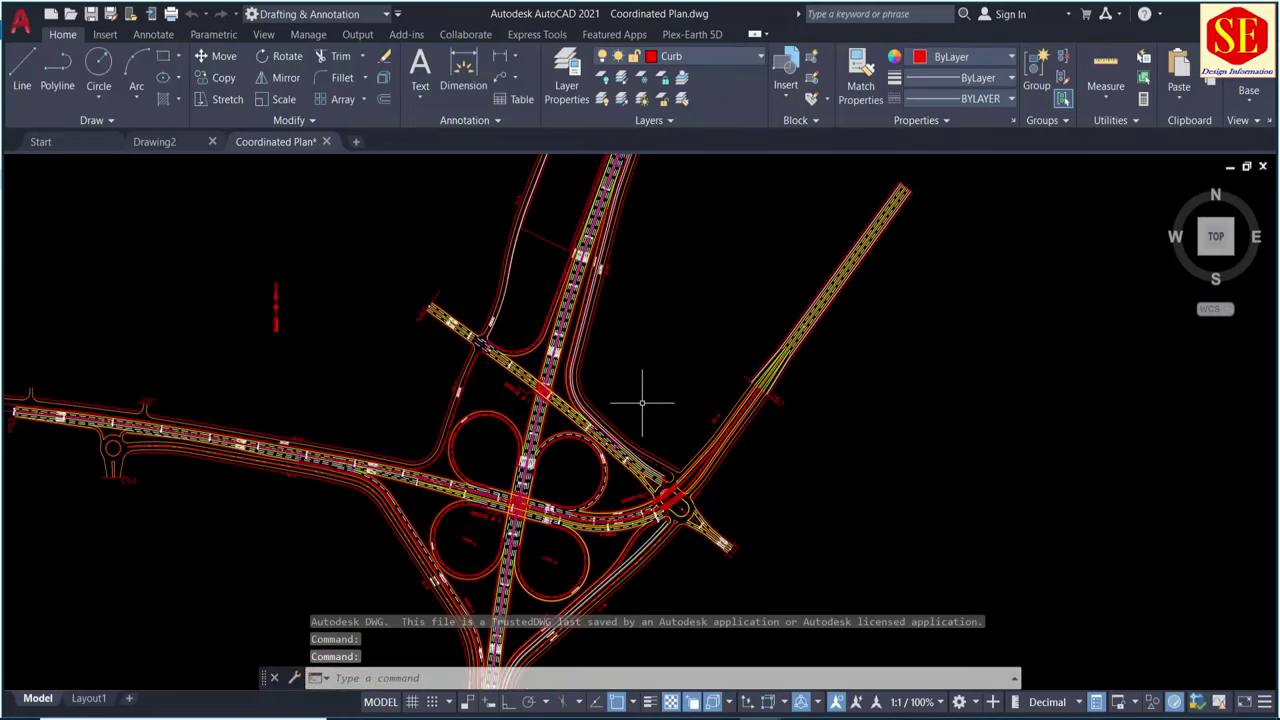
pyautogui.moveTo(643, 403); pyautogui.dragTo(800, 426, button='middle')
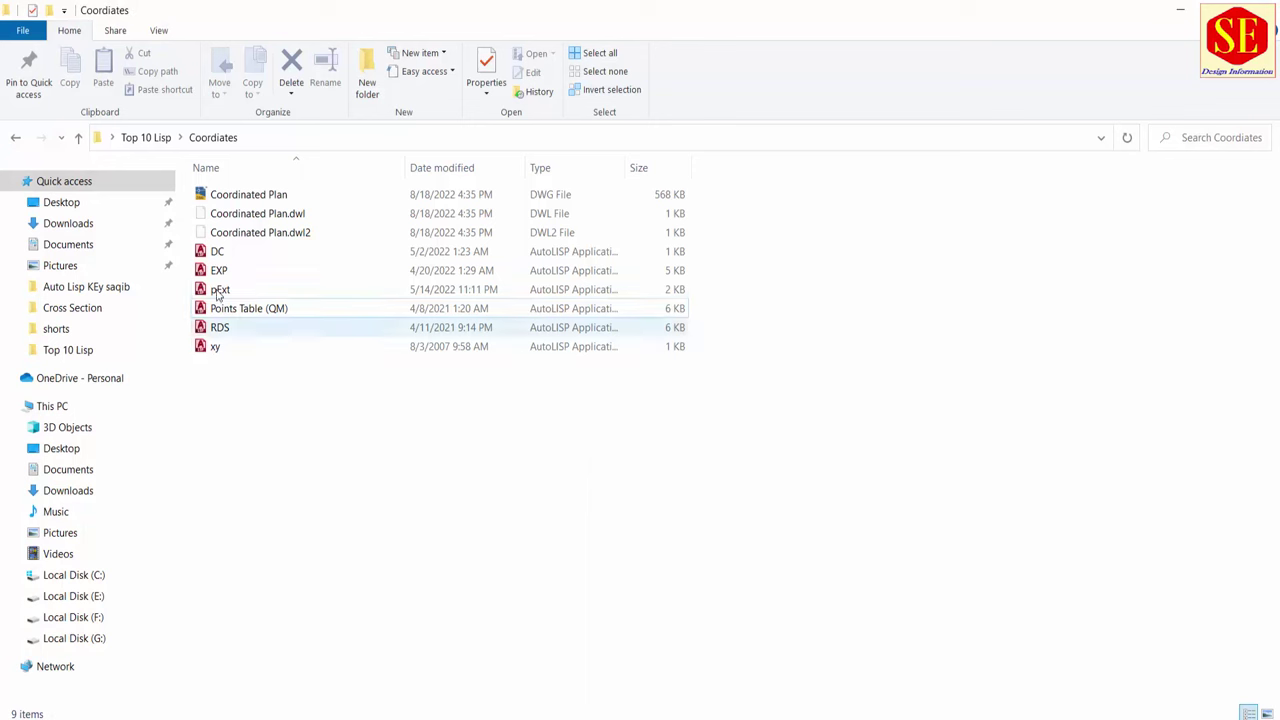
# - Zoom the Coordinated Plan to the diagonal road corner beside the L.O.C. lettering
pyautogui.click(215, 252)
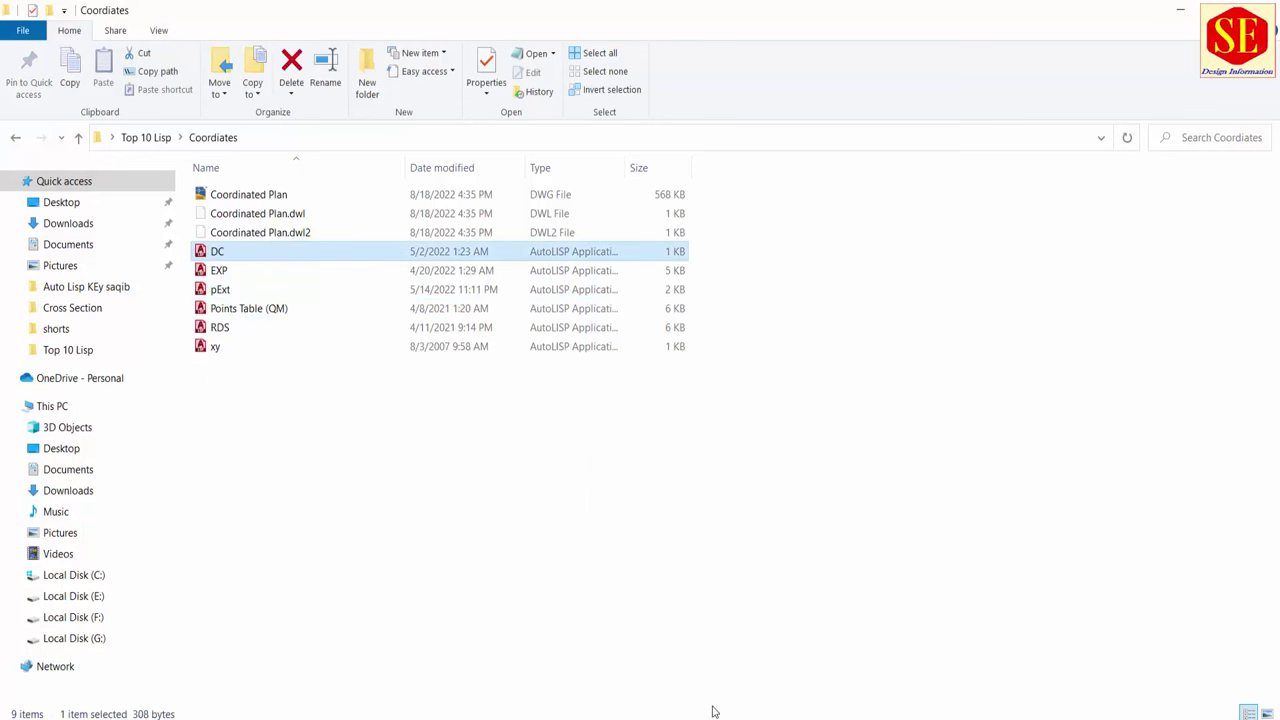
pyautogui.click(824, 690)
pyautogui.scroll(3, 586, 420)
pyautogui.moveTo(586, 420)
pyautogui.mouseDown(button='middle')
pyautogui.moveTo(605, 292)
pyautogui.moveTo(641, 274)
pyautogui.mouseUp(button='middle')
pyautogui.scroll(2, 242, 185)
pyautogui.moveTo(242, 185); pyautogui.dragTo(349, 580, button='middle')
pyautogui.scroll(-2, 100, 481)
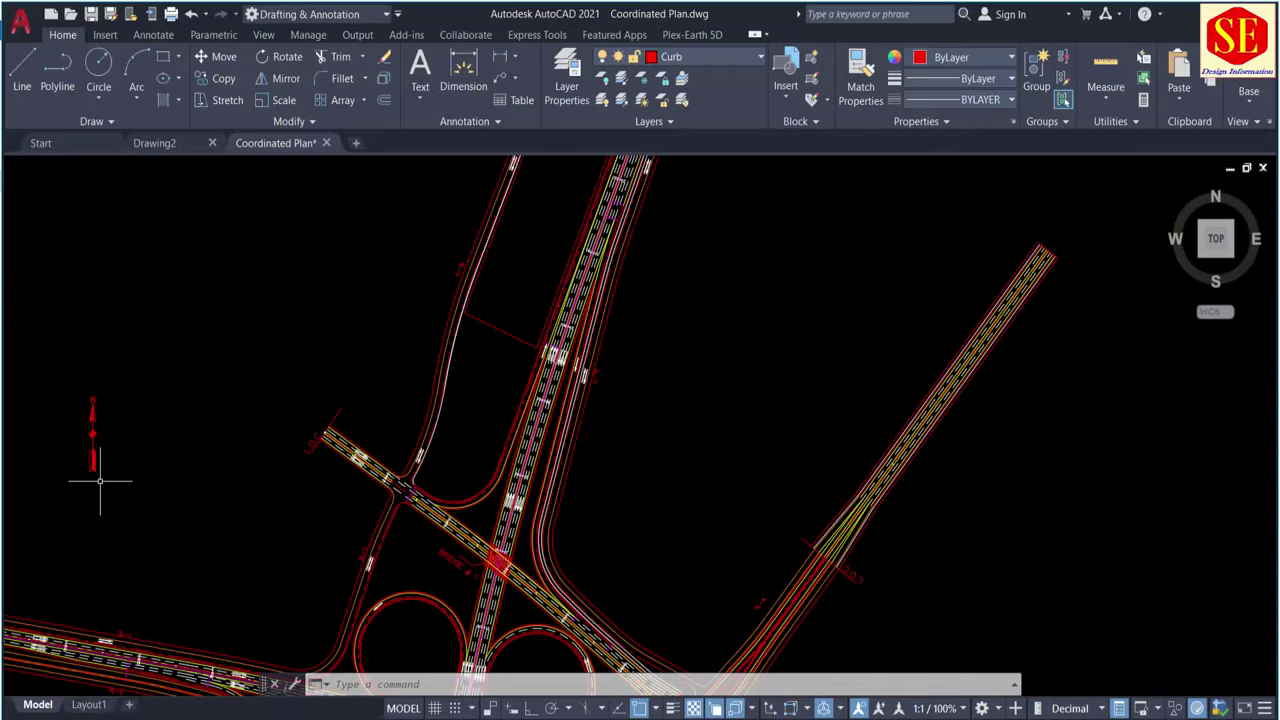
pyautogui.scroll(3, 180, 455)
pyautogui.write('D')
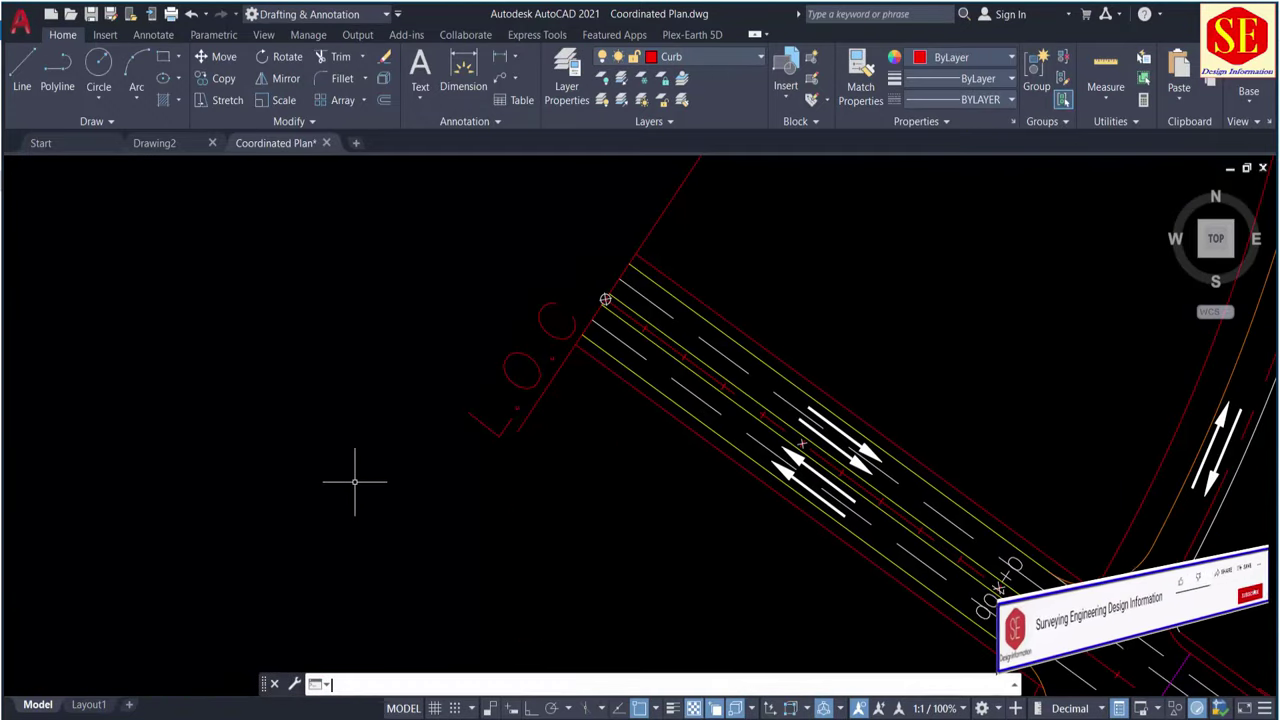
pyautogui.write('Ec')
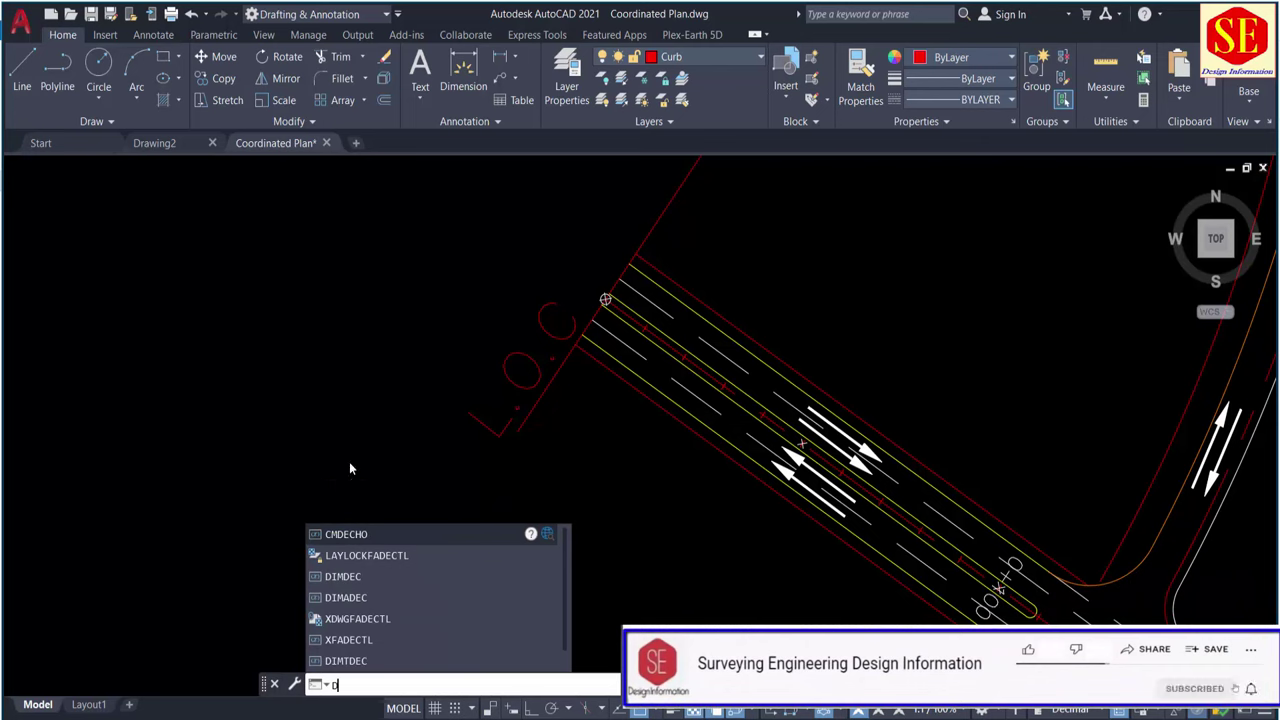
# - Start the DC routine and label the red line's upper road corner with its E/N coordinates
pyautogui.press('Escape')
pyautogui.write('c')
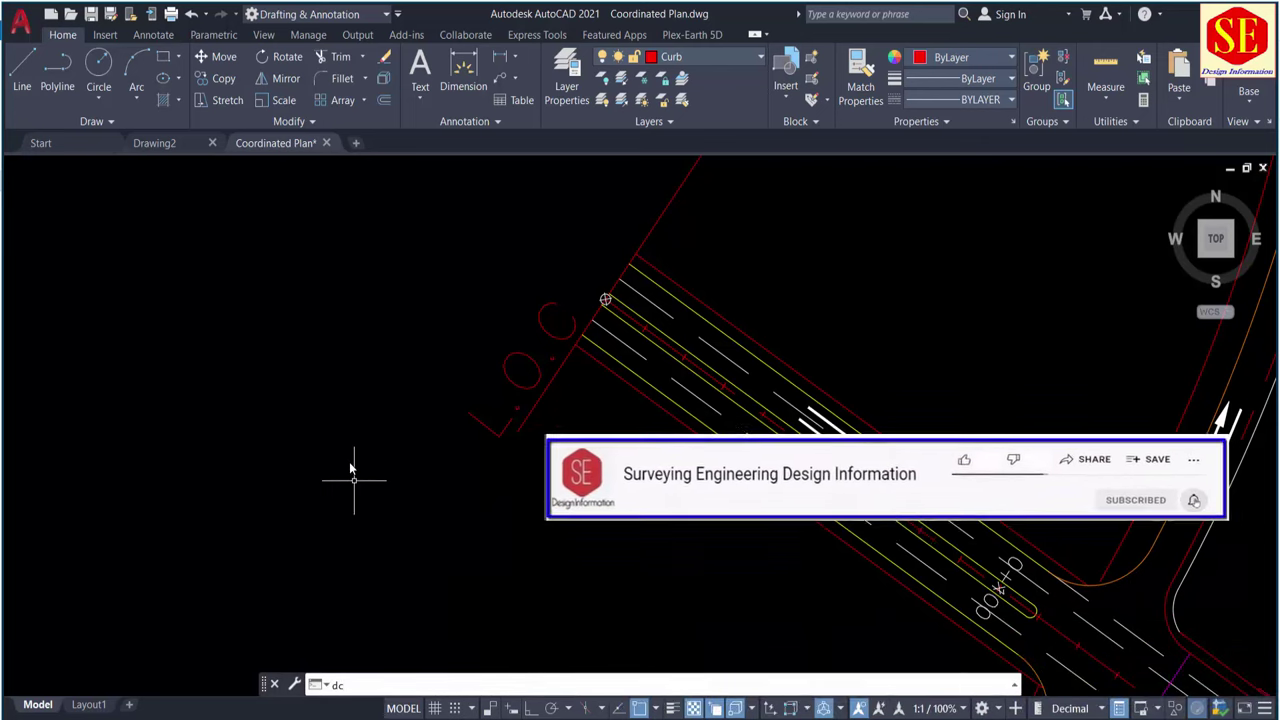
pyautogui.press('Return')
pyautogui.scroll(2, 171, 651)
pyautogui.scroll(3, 663, 214)
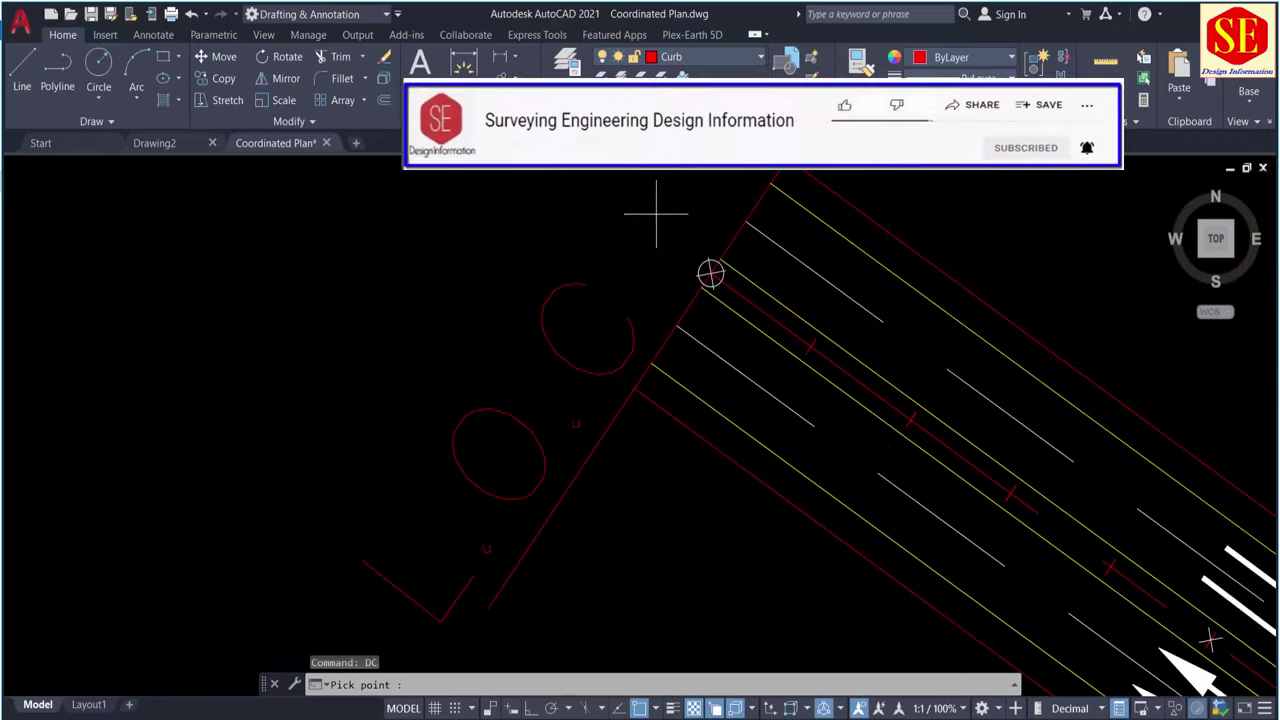
pyautogui.click(711, 272)
pyautogui.moveTo(709, 274); pyautogui.dragTo(623, 651, button='middle')
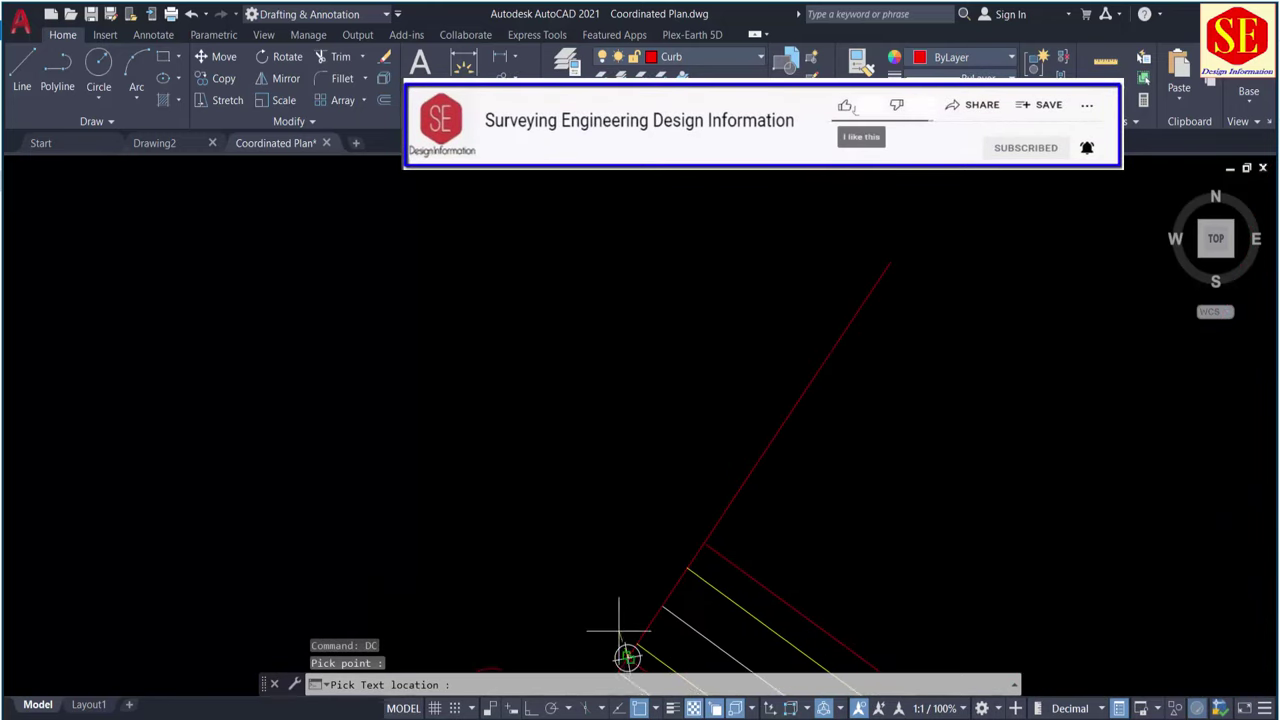
pyautogui.scroll(-2, 615, 640)
pyautogui.scroll(2, 345, 380)
pyautogui.scroll(2, 657, 429)
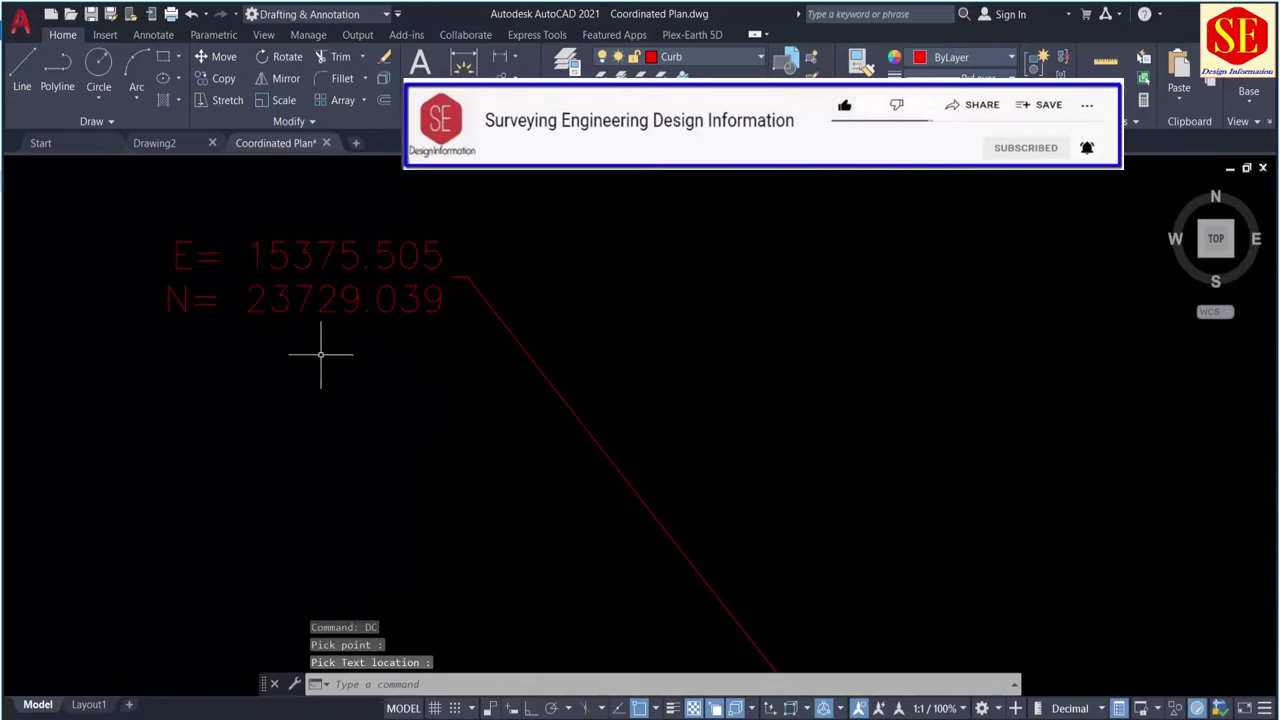
pyautogui.scroll(-3, 189, 269)
pyautogui.scroll(-2, 499, 382)
pyautogui.scroll(3, 560, 420)
pyautogui.press('Return')
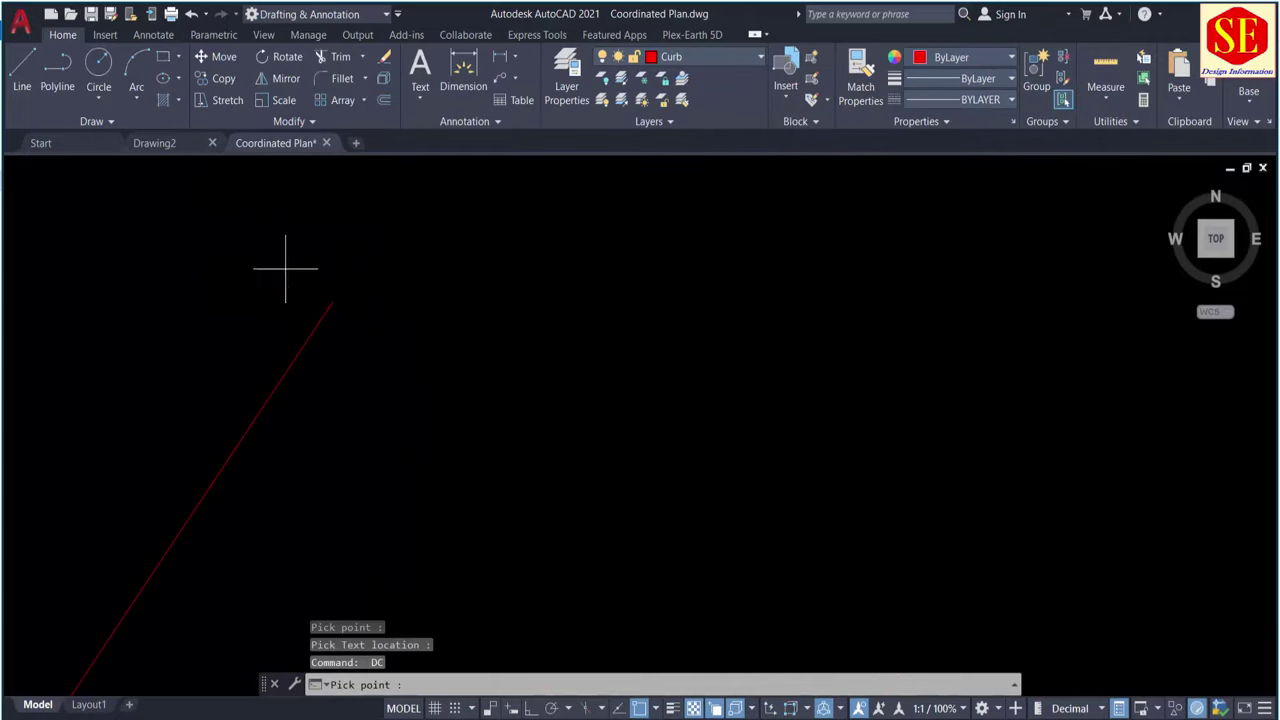
pyautogui.click(333, 300)
pyautogui.click(405, 317)
# - Add E/N coordinate leaders to two curb corners at the road intersection
pyautogui.scroll(-3, 437, 349)
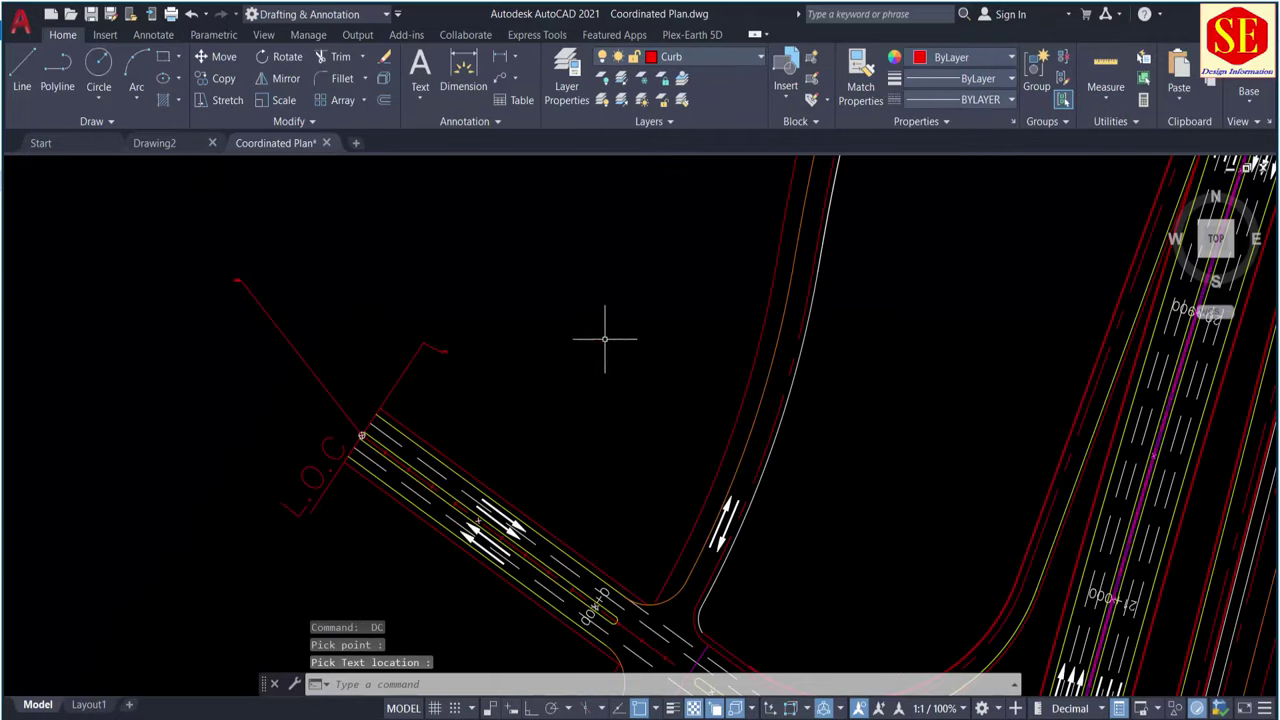
pyautogui.scroll(3, 640, 600)
pyautogui.moveTo(646, 617); pyautogui.dragTo(590, 463, button='middle')
pyautogui.press('Return')
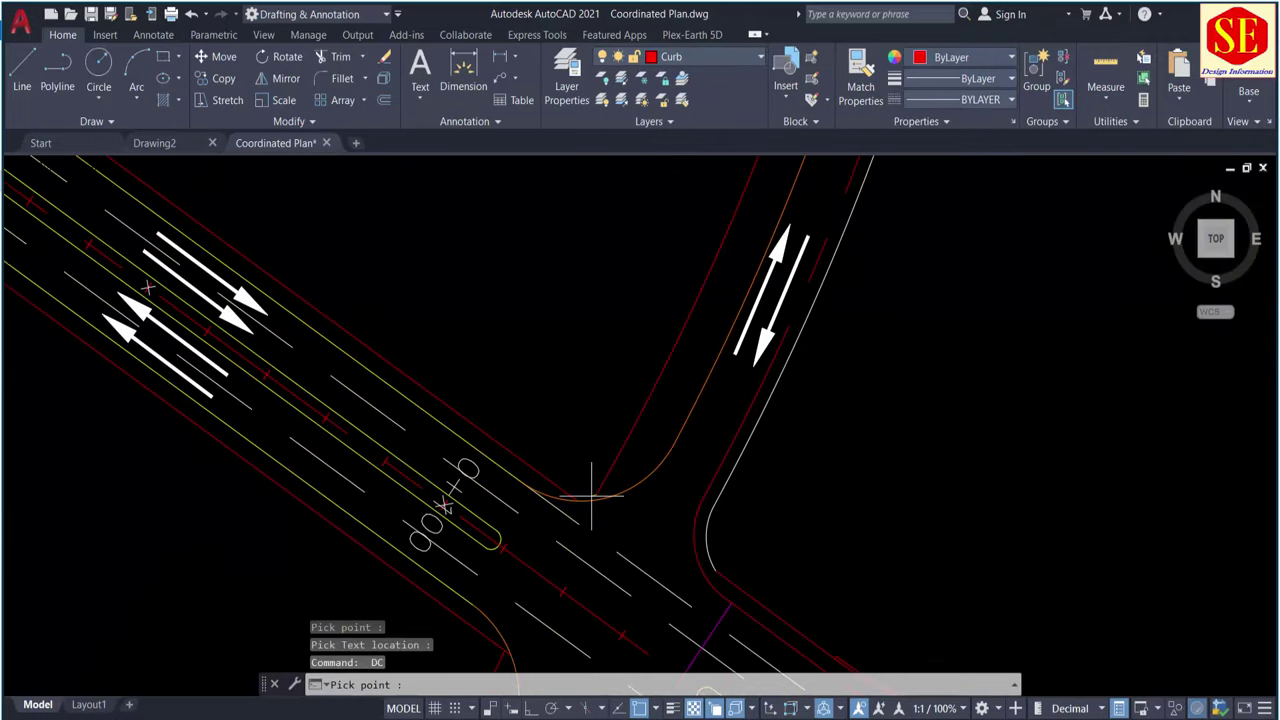
pyautogui.click(595, 492)
pyautogui.click(531, 303)
pyautogui.press('Return')
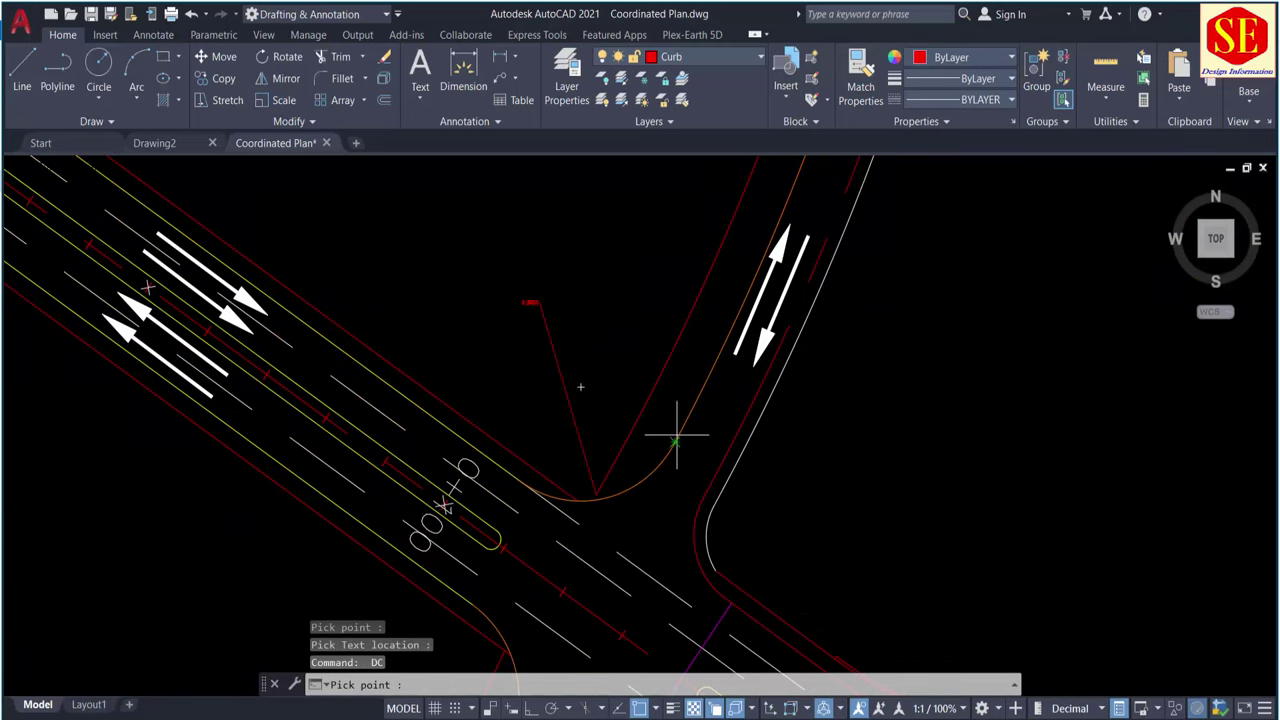
pyautogui.click(677, 442)
pyautogui.click(816, 470)
# - Label another road corner with a red E/N coordinate leader
pyautogui.press('Return')
pyautogui.click(823, 264)
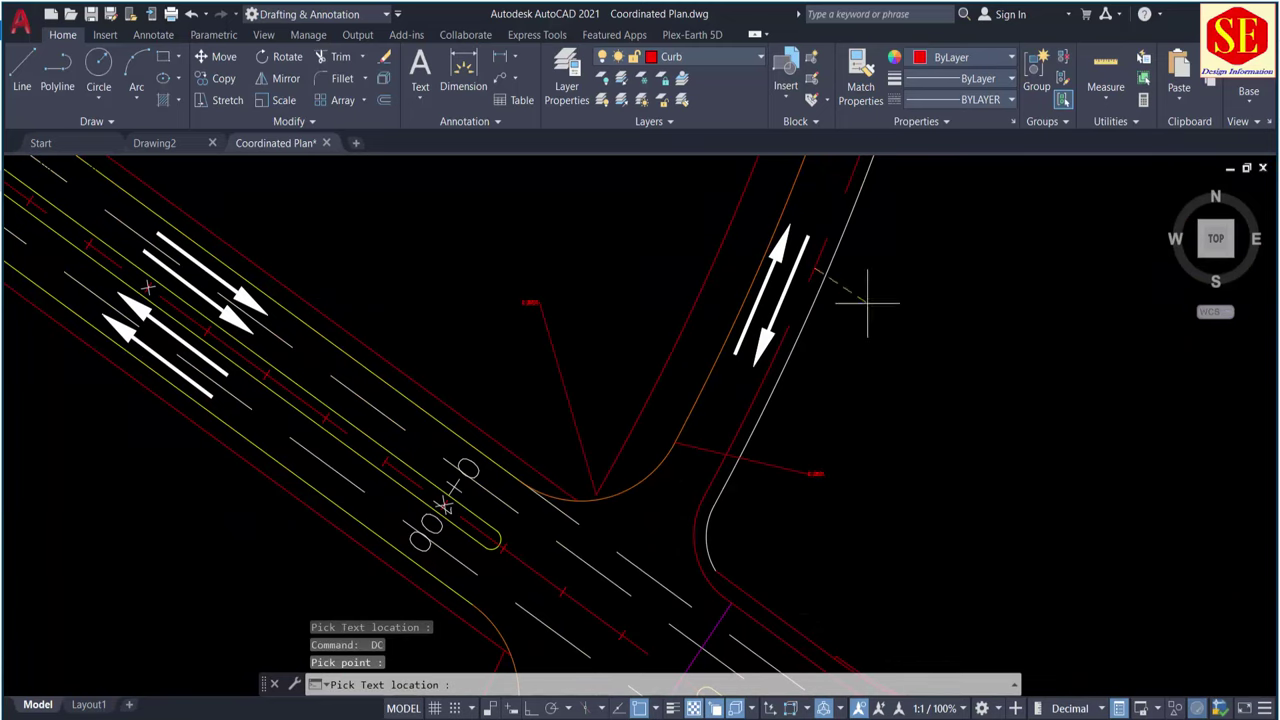
pyautogui.scroll(3, 863, 294)
pyautogui.scroll(2, 875, 306)
pyautogui.scroll(-3, 671, 343)
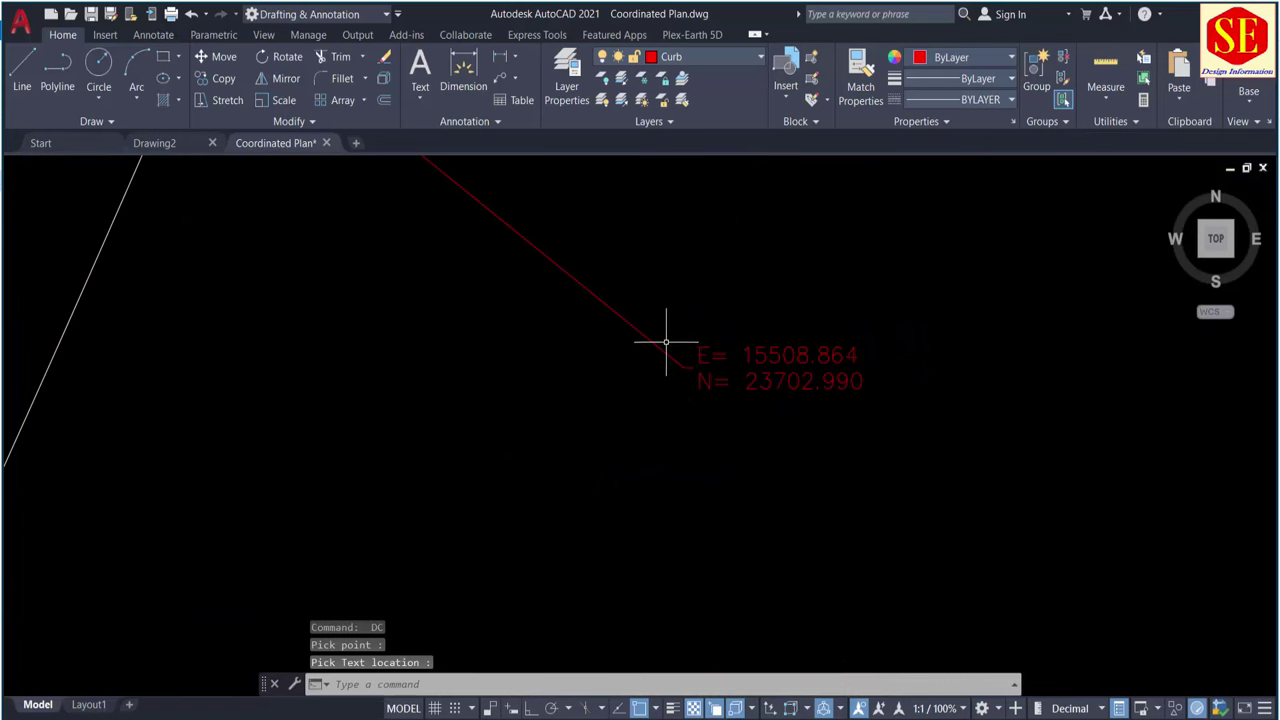
pyautogui.scroll(-5, 691, 371)
pyautogui.scroll(2, 559, 197)
pyautogui.scroll(2, 543, 557)
pyautogui.click(700, 329)
# - Rerun DC and label two more road points with E/N coordinates
pyautogui.write('DC')
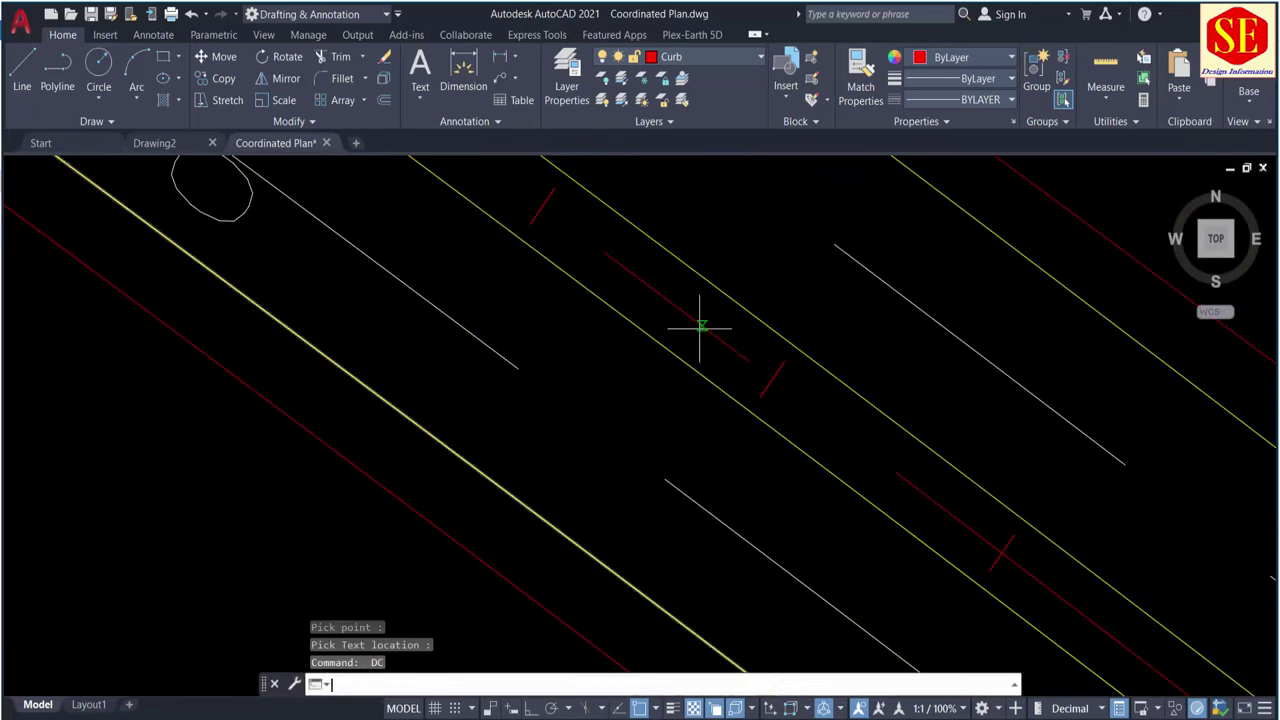
pyautogui.press('Return')
pyautogui.scroll(-1, 771, 371)
pyautogui.click(770, 375)
pyautogui.click(514, 551)
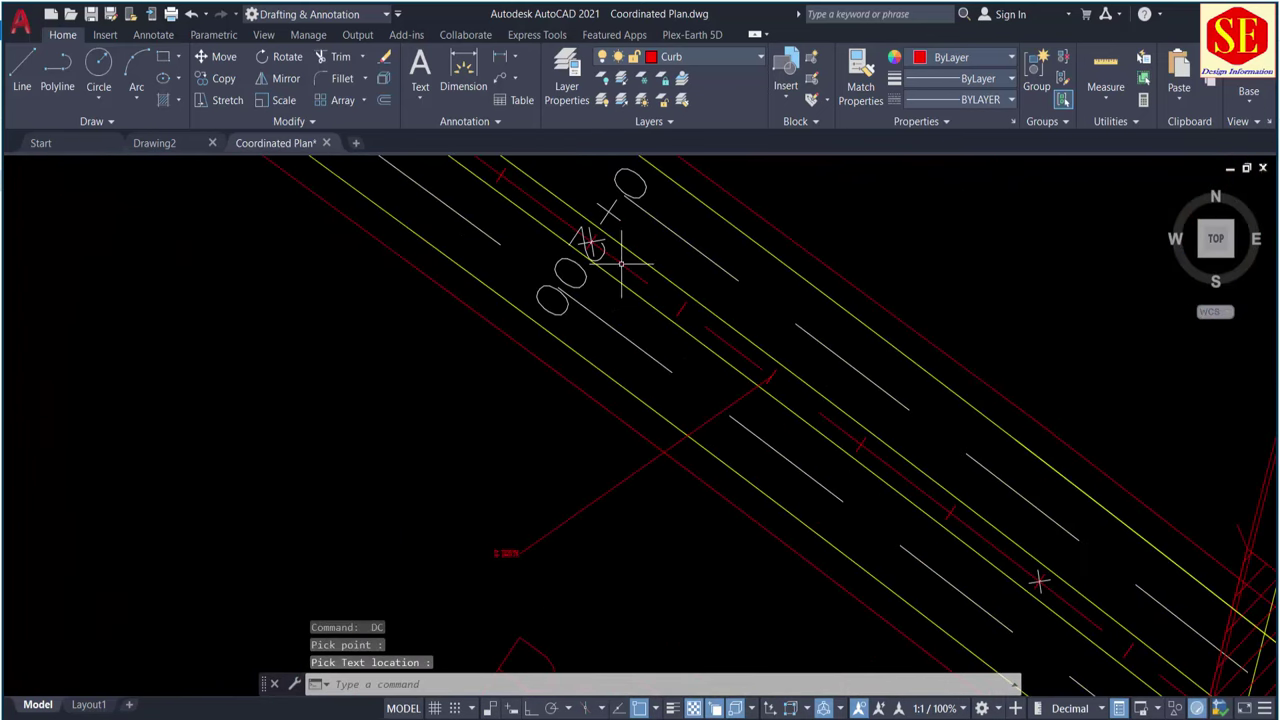
pyautogui.press('Return')
pyautogui.click(588, 243)
pyautogui.scroll(2, 588, 243)
pyautogui.click(371, 517)
pyautogui.scroll(-3, 477, 394)
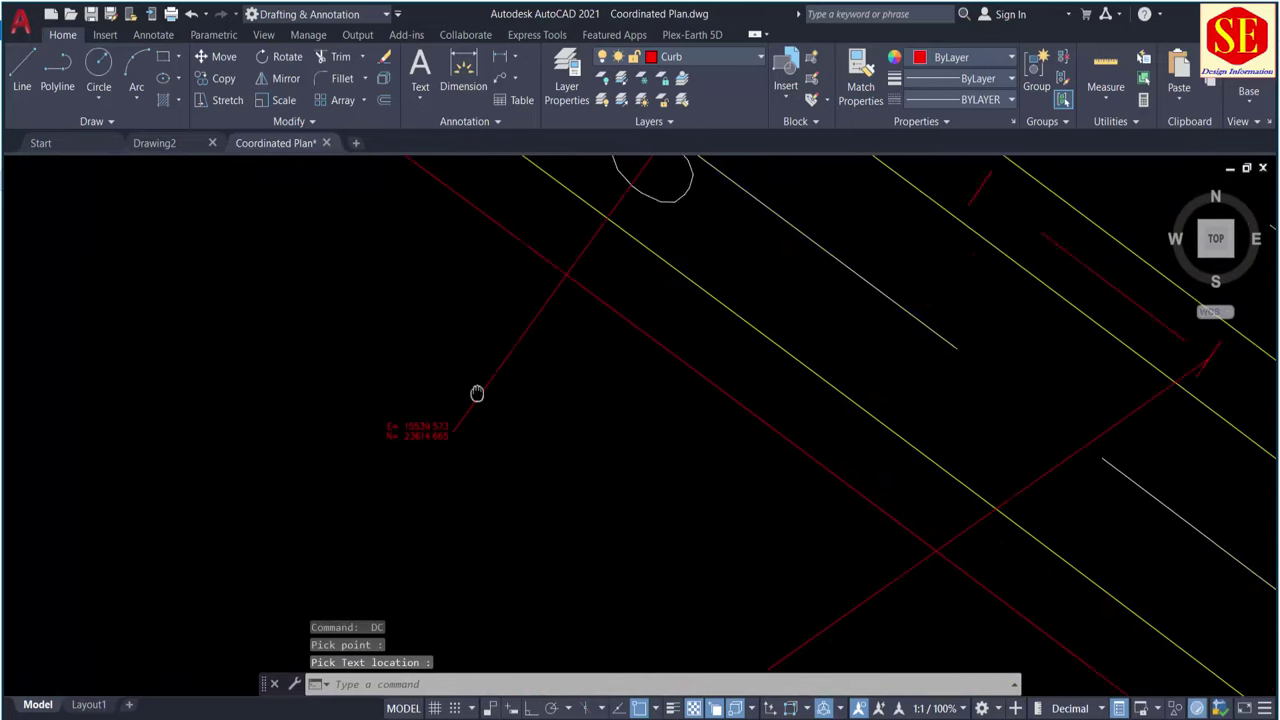
pyautogui.scroll(4, 466, 354)
pyautogui.scroll(-1, 448, 322)
pyautogui.scroll(-3, 448, 322)
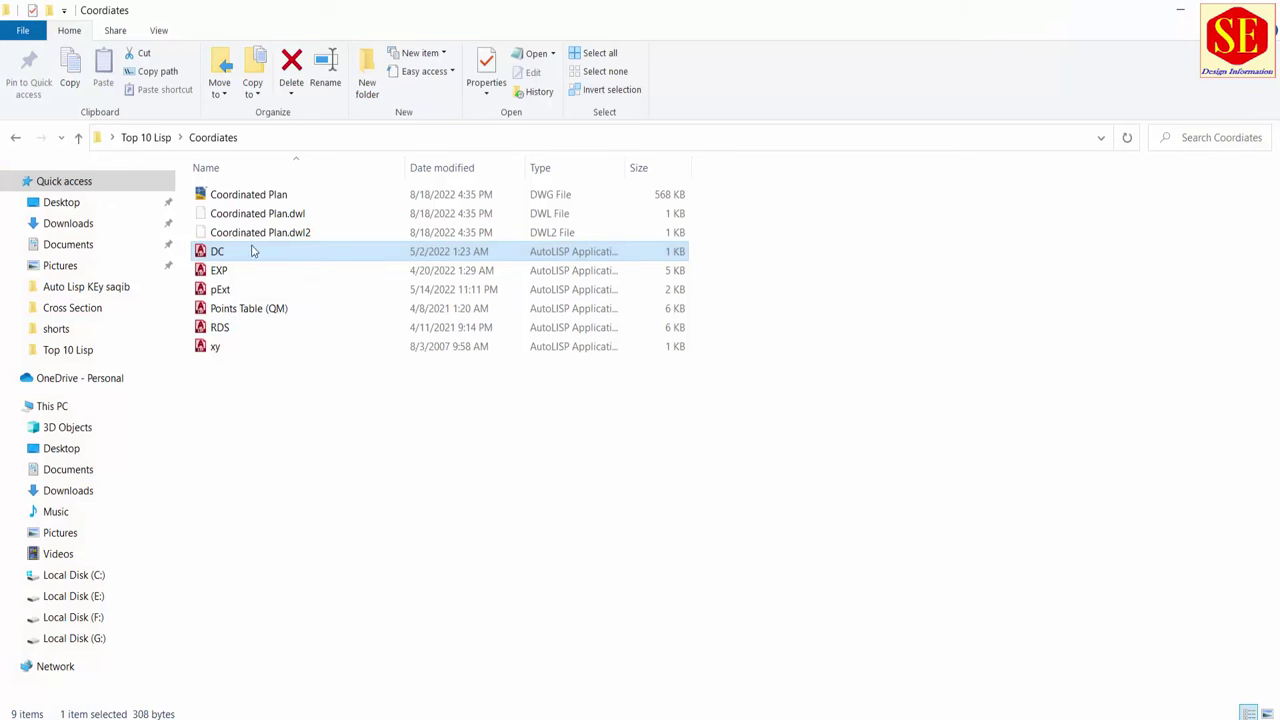
# - Read the EXP.lsp code defining C:exp in Notepad, then close it and return to AutoCAD
pyautogui.click(222, 273)
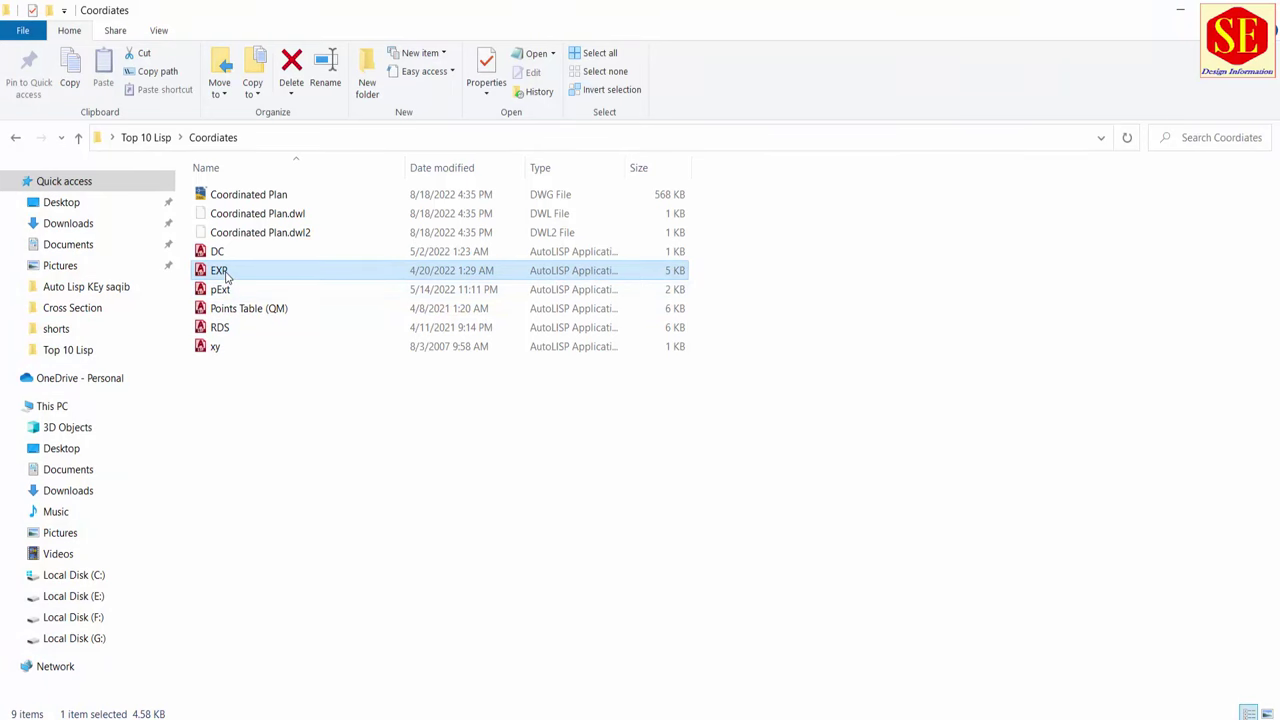
pyautogui.doubleClick(226, 274)
pyautogui.scroll(-2, 997, 263)
pyautogui.scroll(-4, 997, 263)
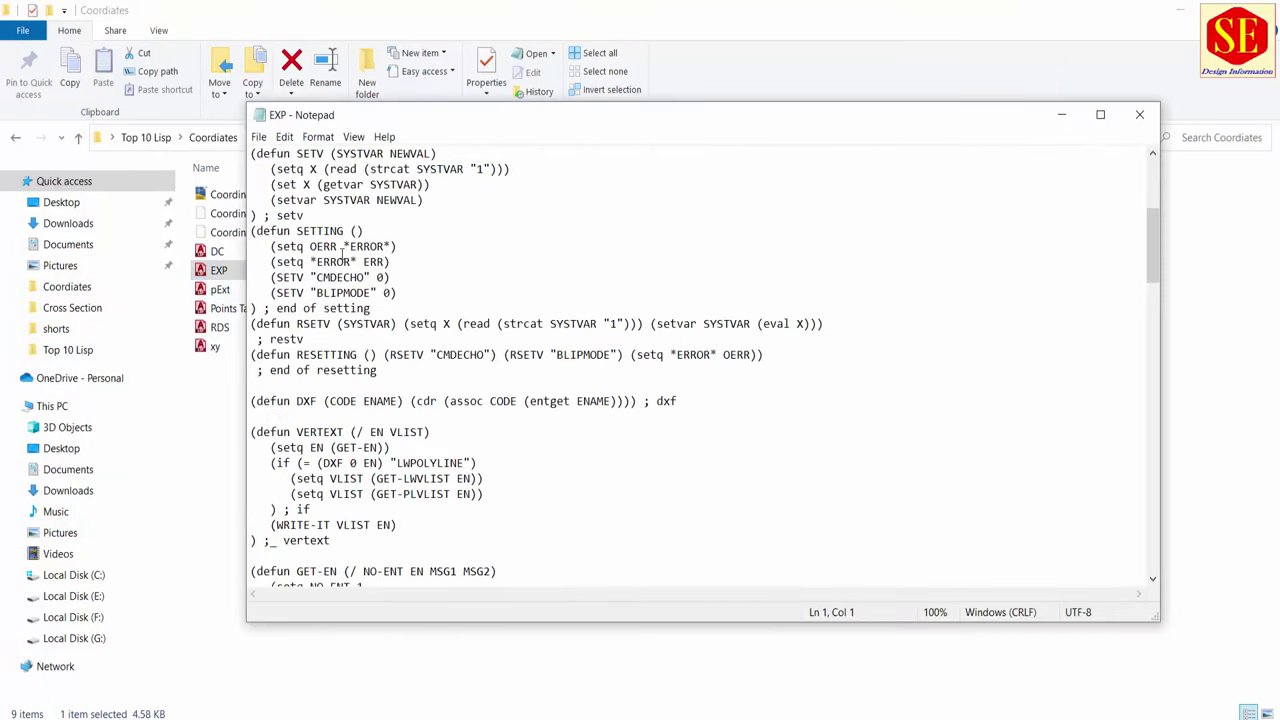
pyautogui.scroll(-12, 997, 263)
pyautogui.moveTo(1154, 356); pyautogui.dragTo(1154, 567)
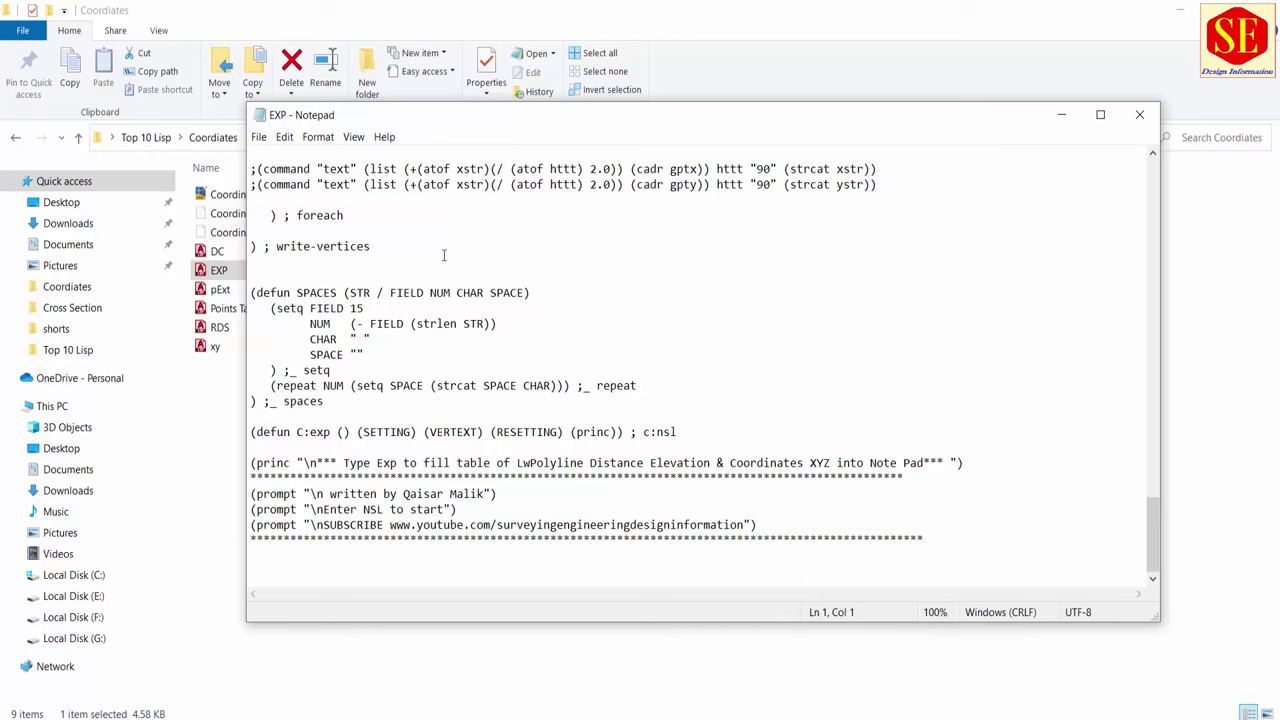
pyautogui.click(1139, 114)
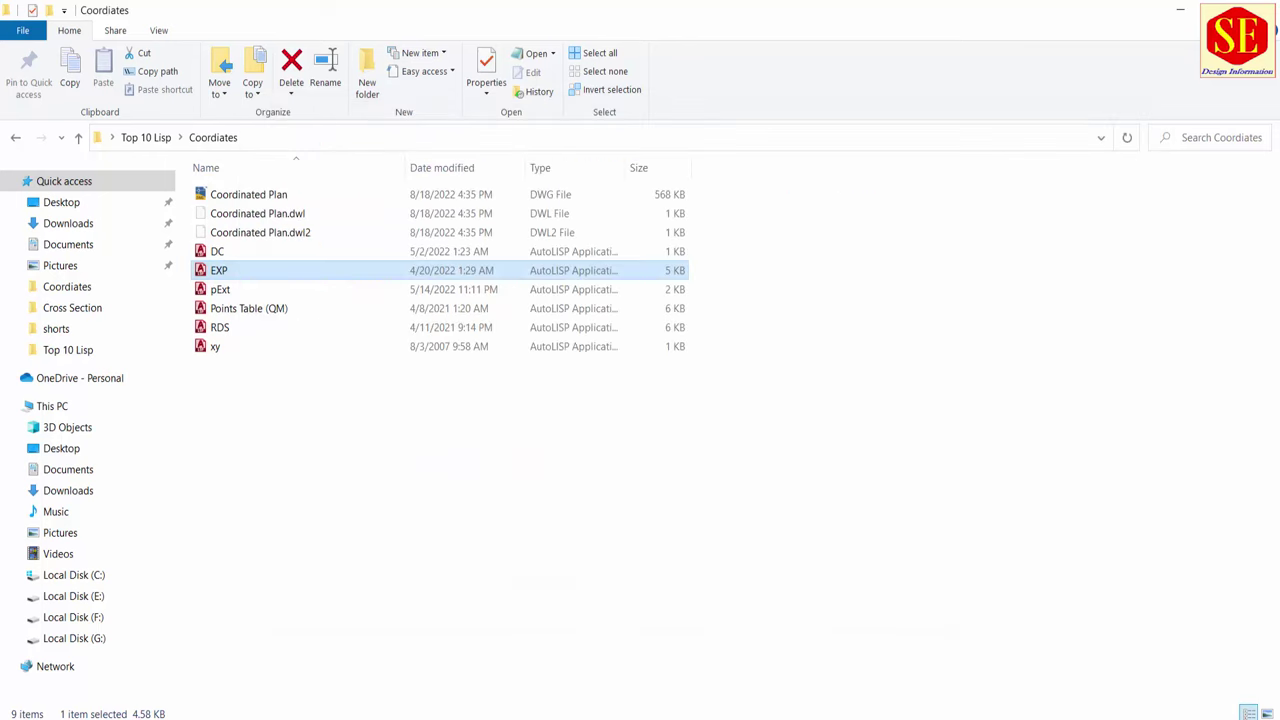
pyautogui.click(850, 660)
# - Run the EXP vertex export routine on the curb polyline near the roundabout
pyautogui.scroll(-3, 320, 385)
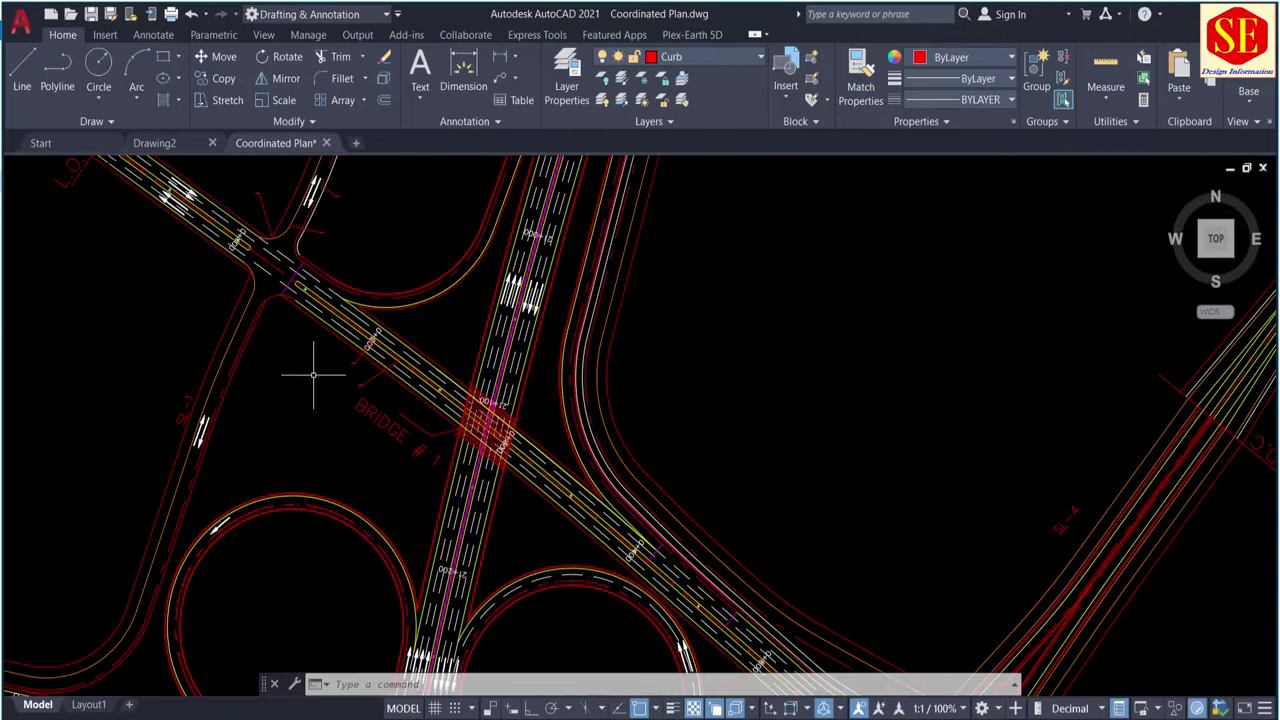
pyautogui.write('ep')
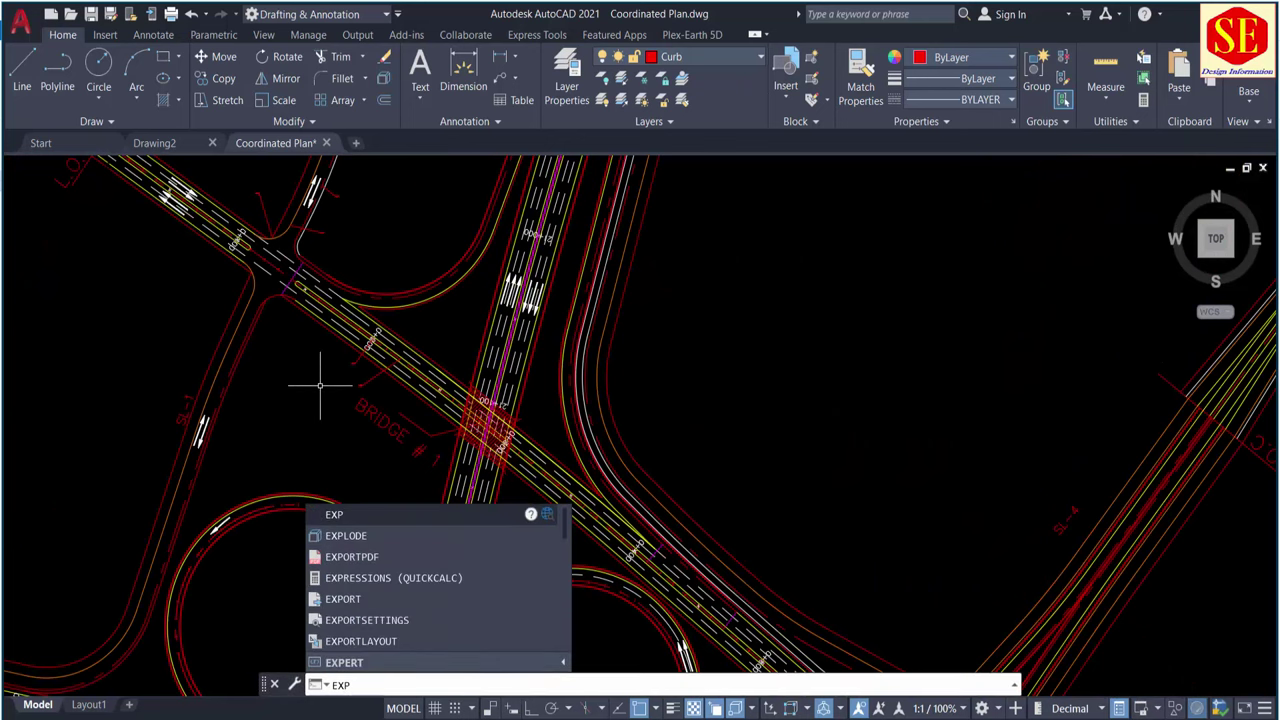
pyautogui.press('Return')
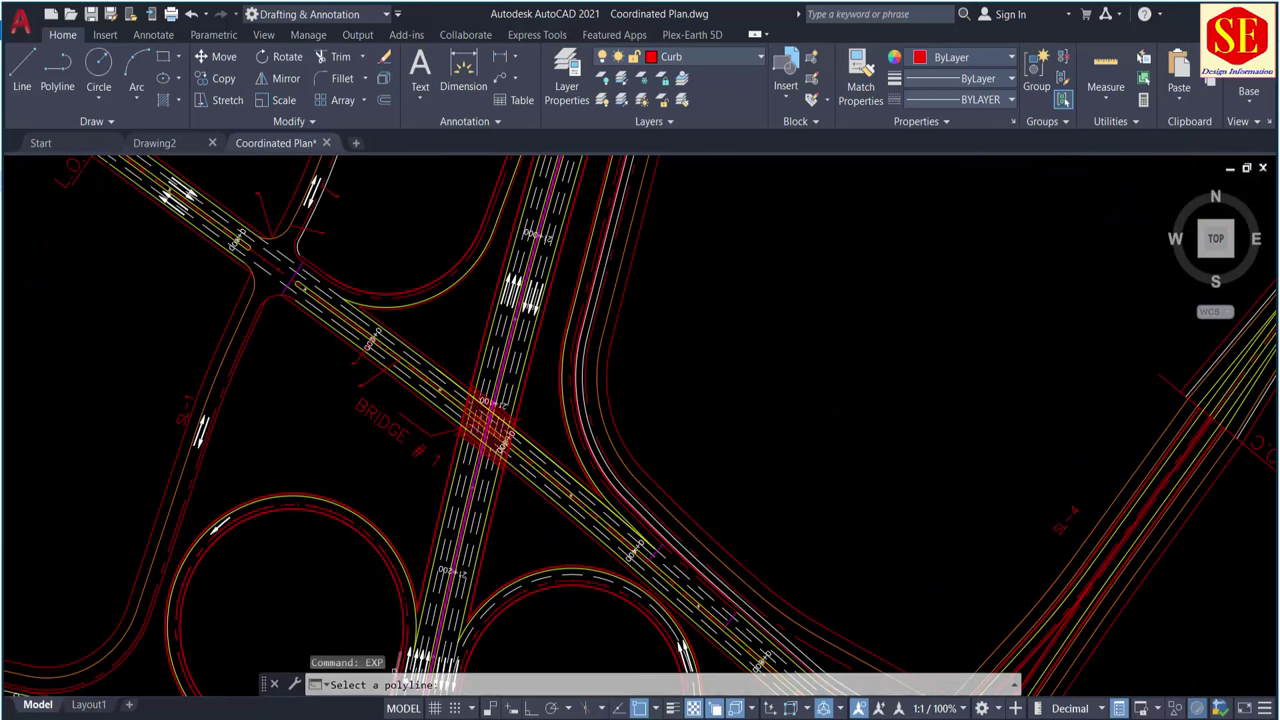
pyautogui.scroll(-2, 526, 374)
pyautogui.scroll(-2, 526, 374)
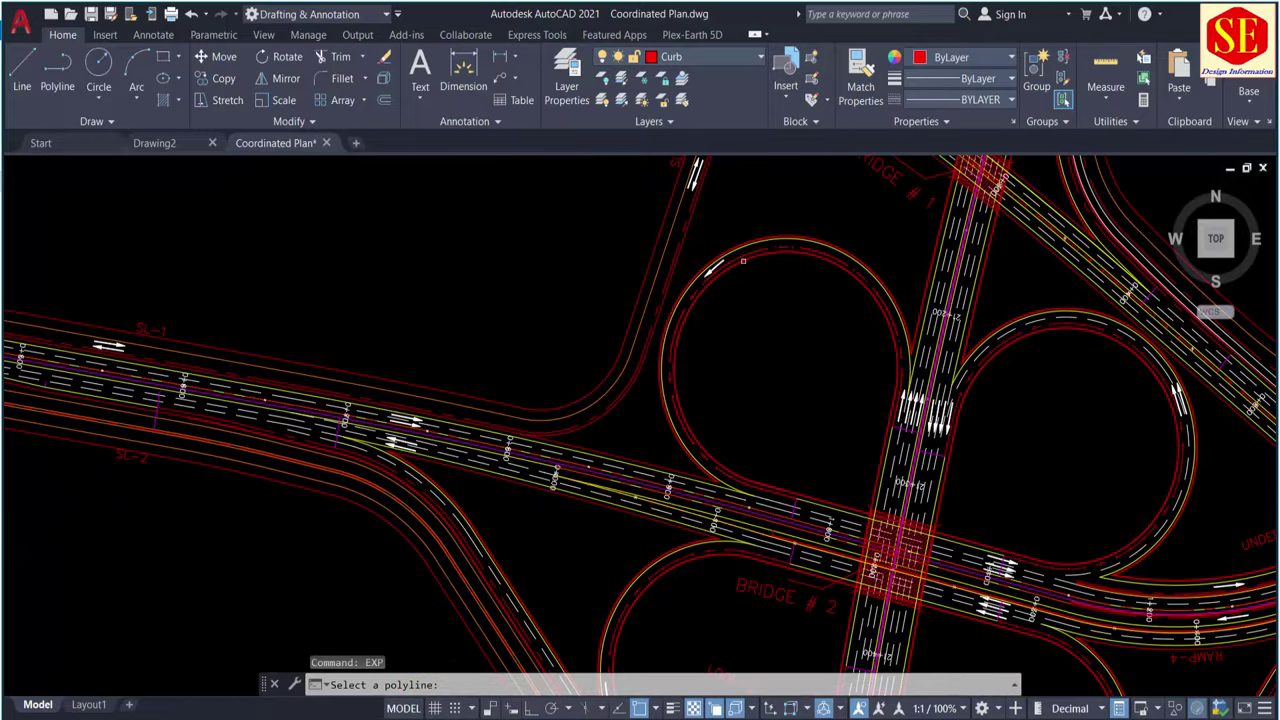
pyautogui.scroll(-1, 638, 227)
pyautogui.moveTo(427, 237); pyautogui.dragTo(663, 378, button='middle')
pyautogui.scroll(2, 663, 378)
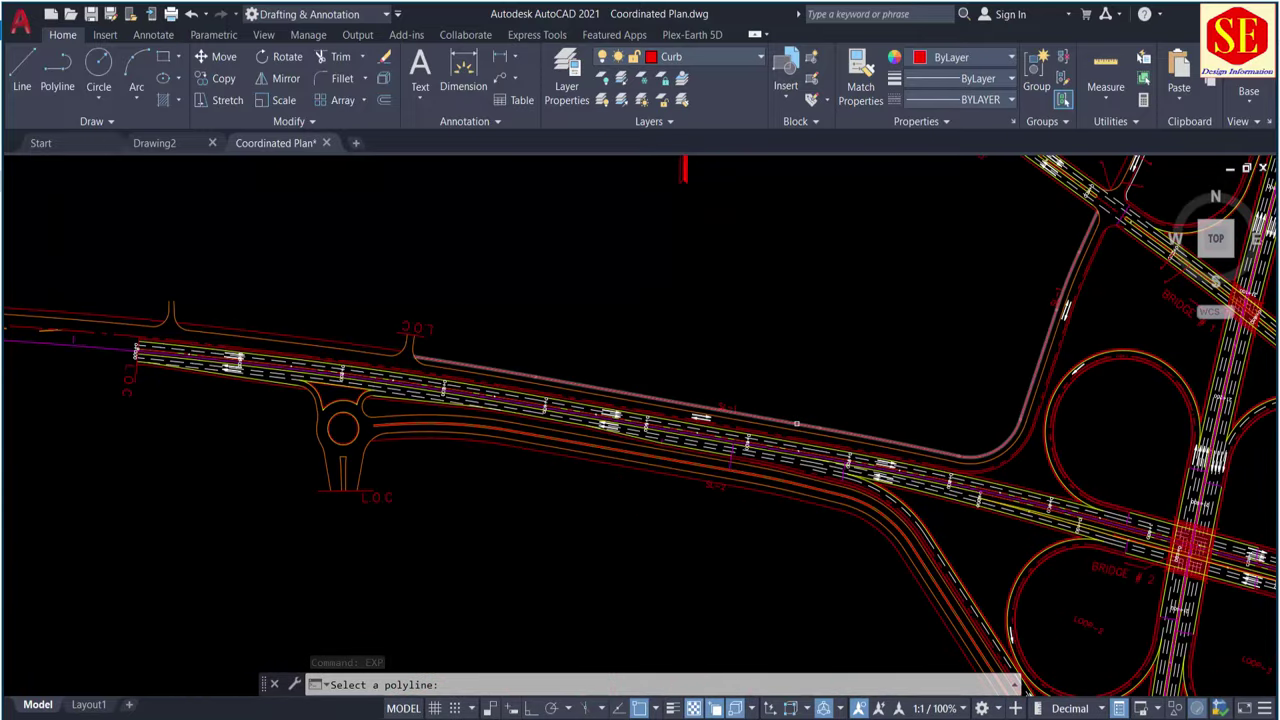
pyautogui.click(797, 424)
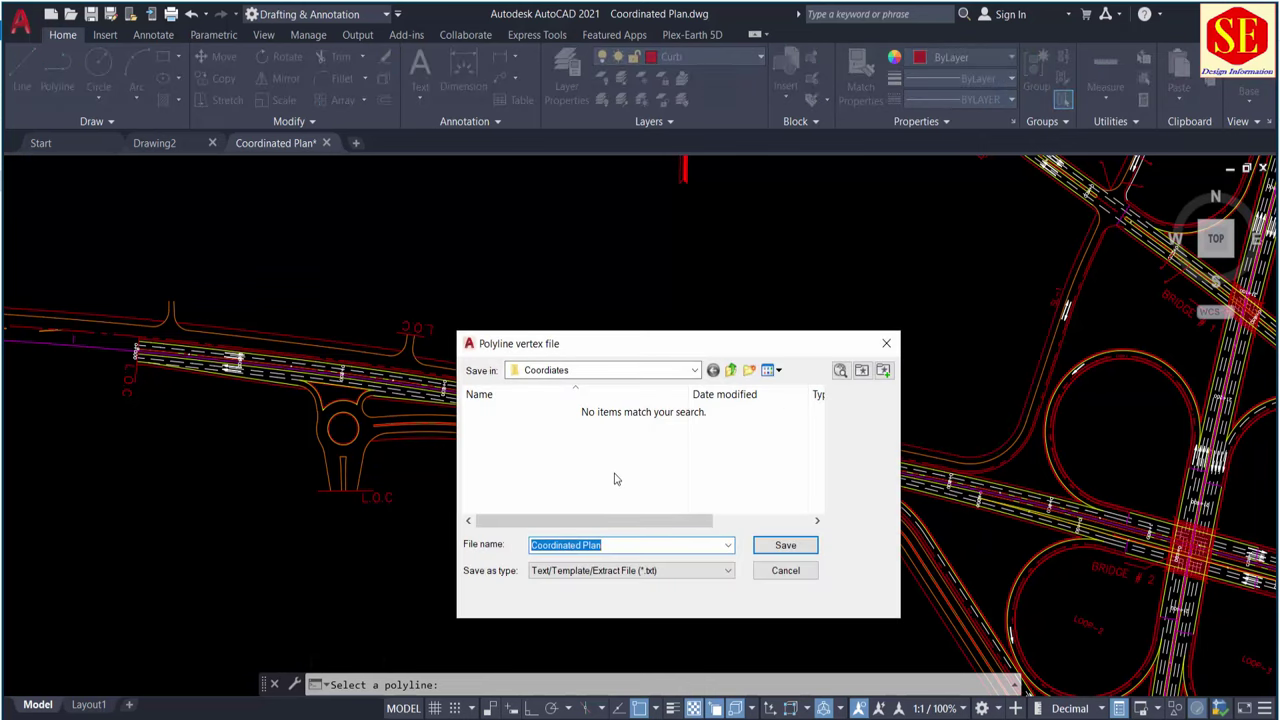
# - Save the vertex coordinates as file 1 in Top 10 Lisp > Coordiates
pyautogui.click(549, 371)
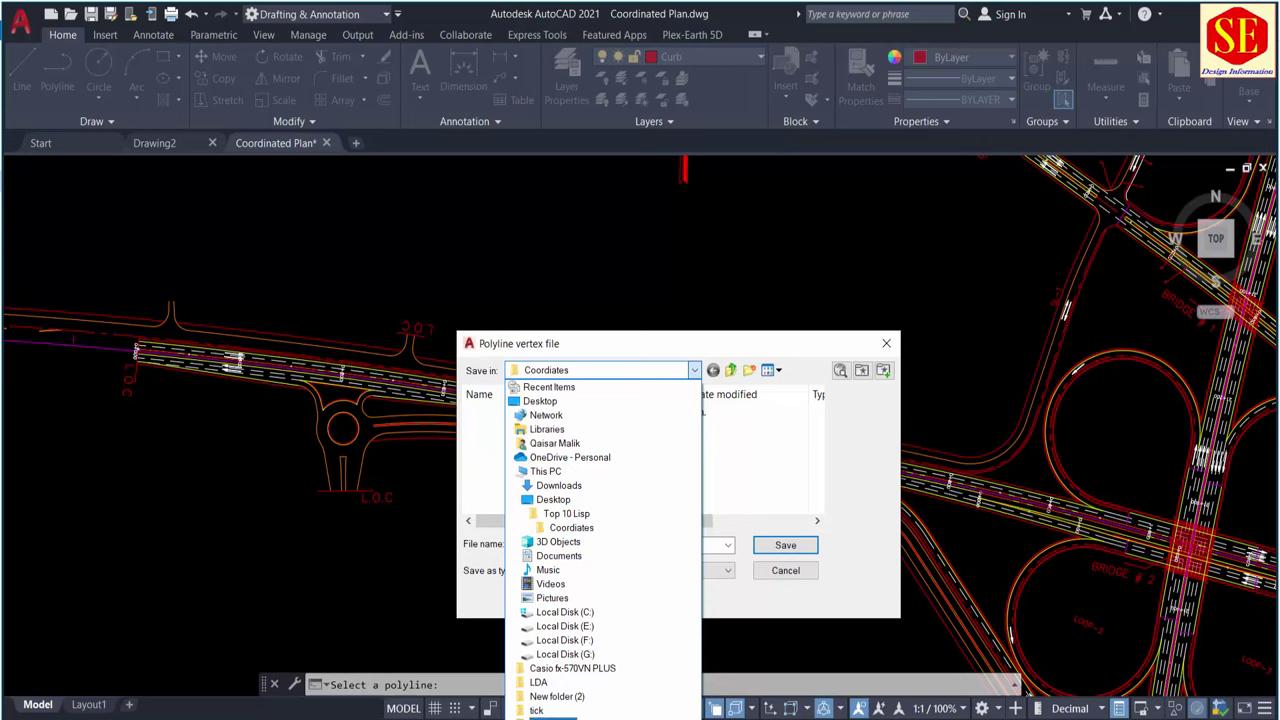
pyautogui.click(566, 513)
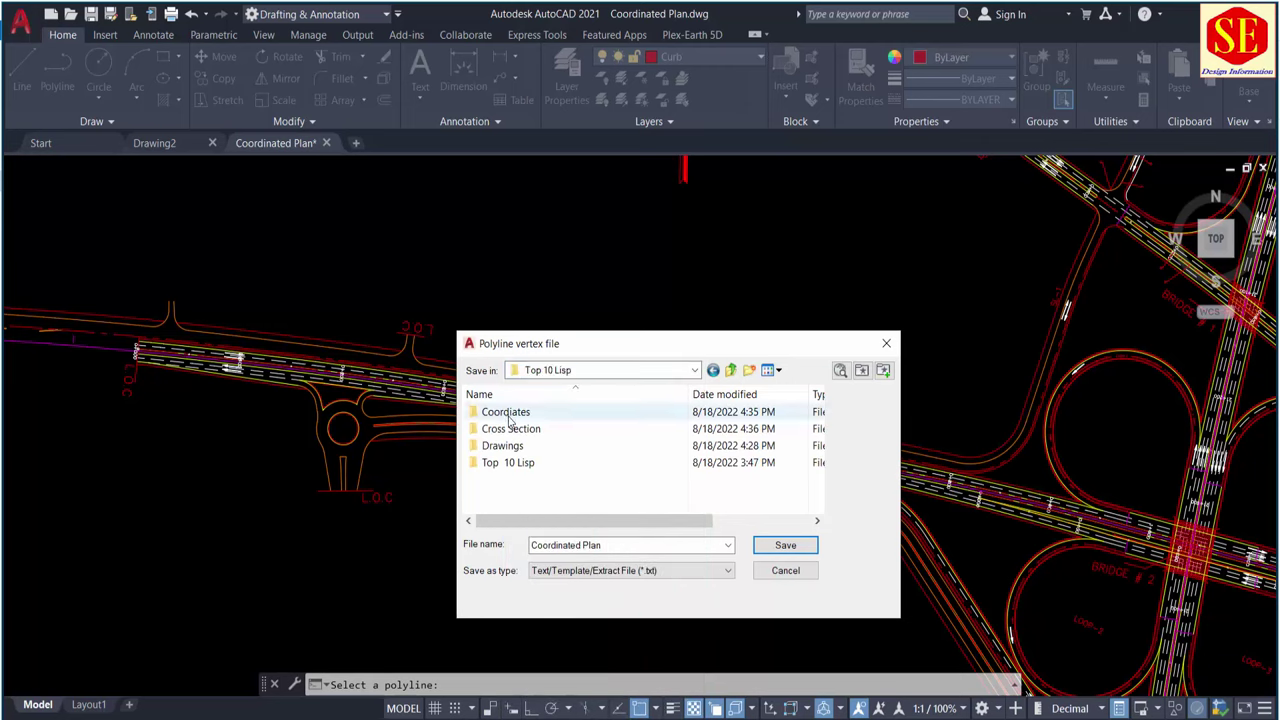
pyautogui.doubleClick(510, 412)
pyautogui.tripleClick(553, 548)
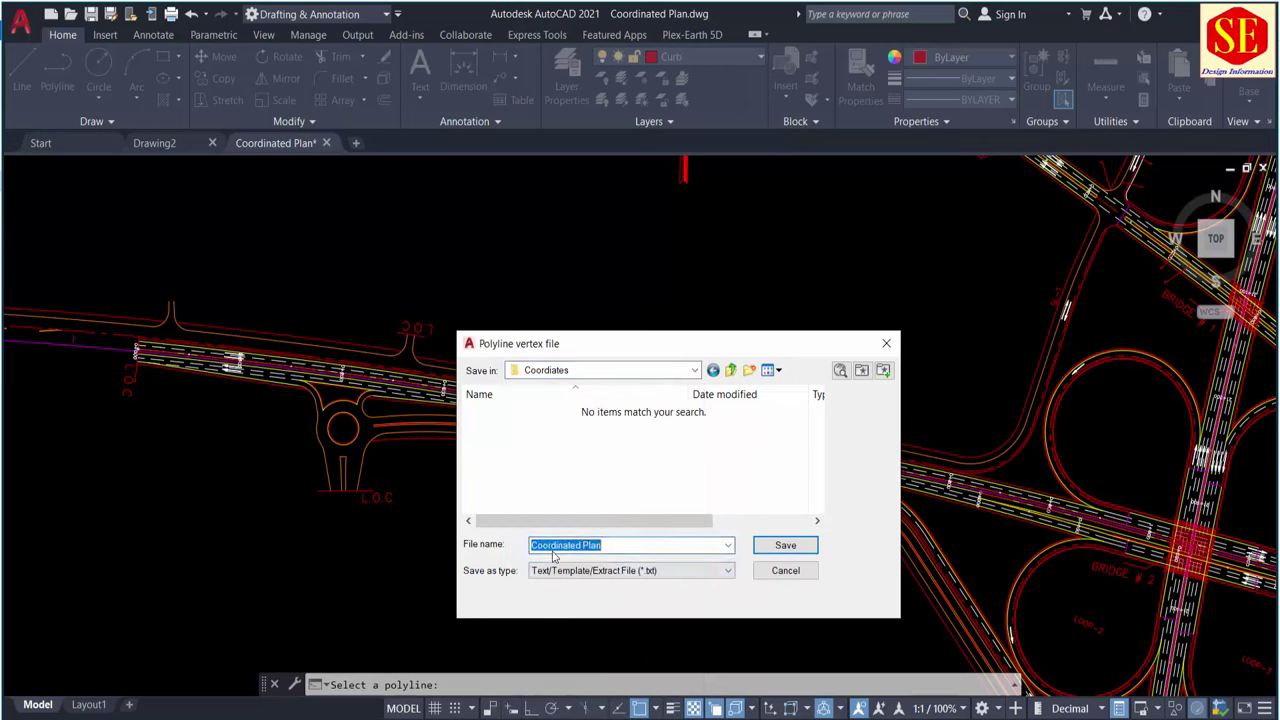
pyautogui.write('1')
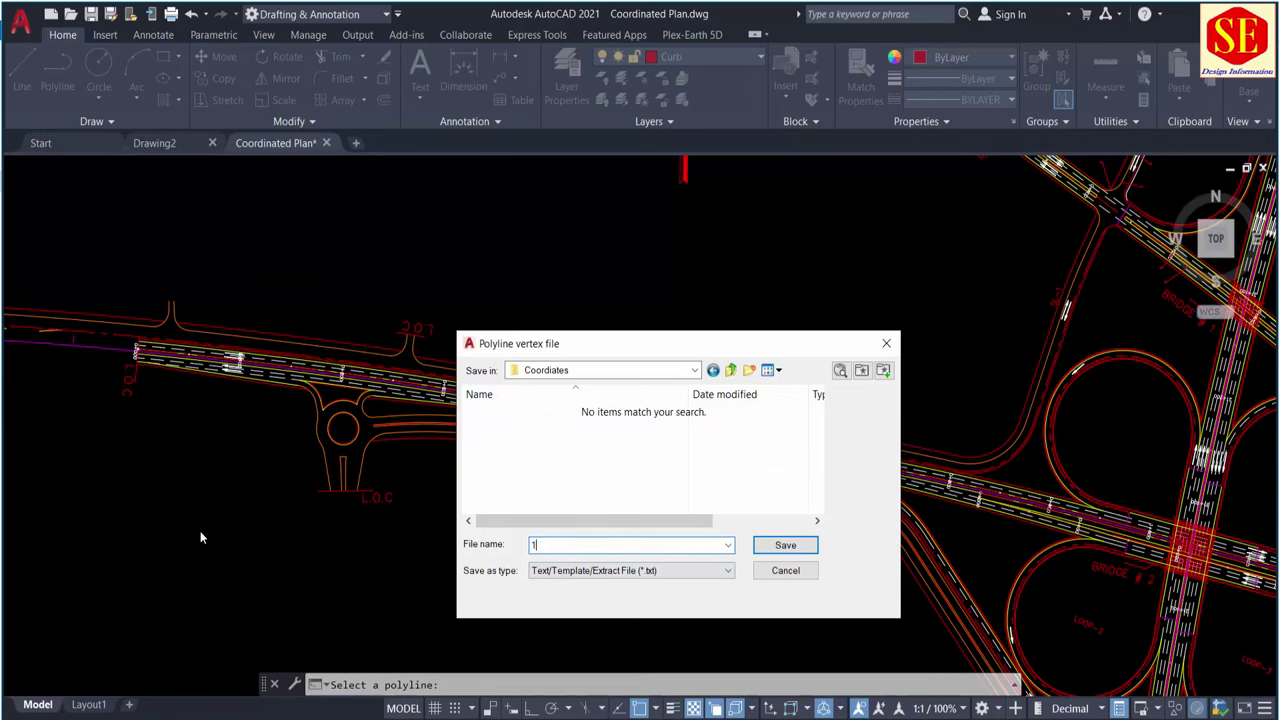
pyautogui.click(770, 548)
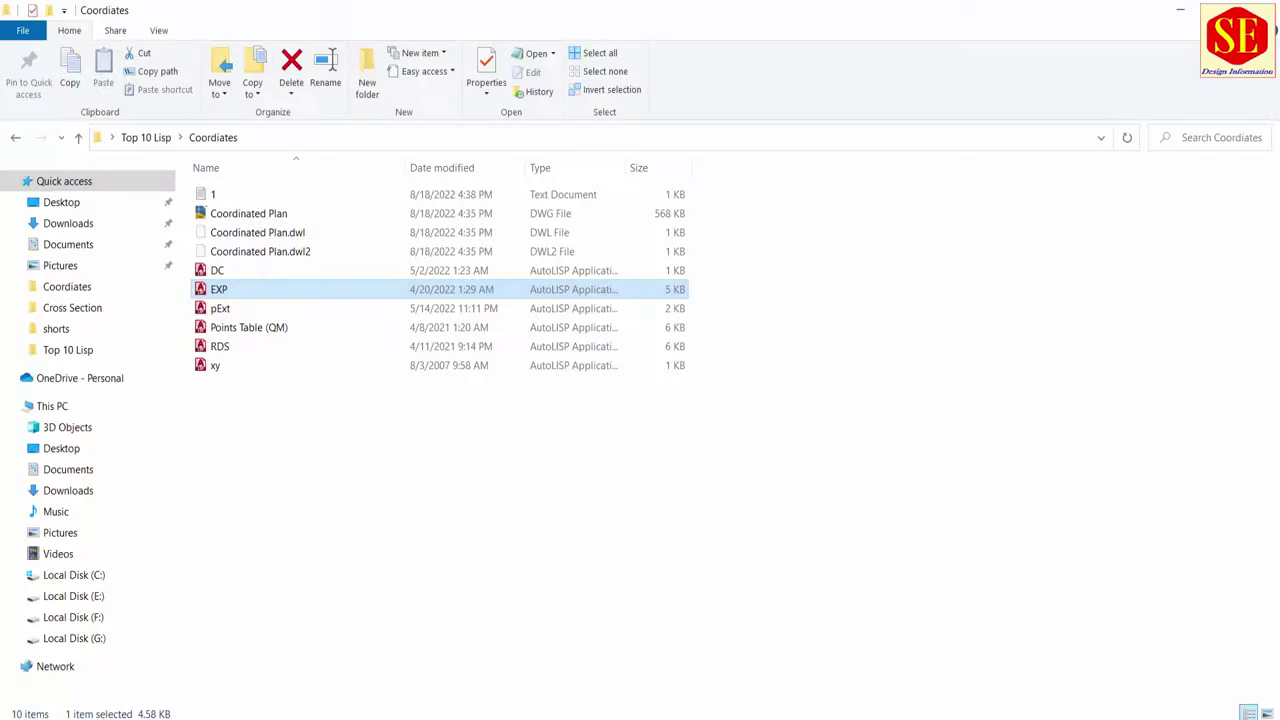
# - Check file 1's eight Curb vertices, starting X 15465.886, Y 23652.691, then return to AutoCAD
pyautogui.click(212, 196)
pyautogui.doubleClick(213, 197)
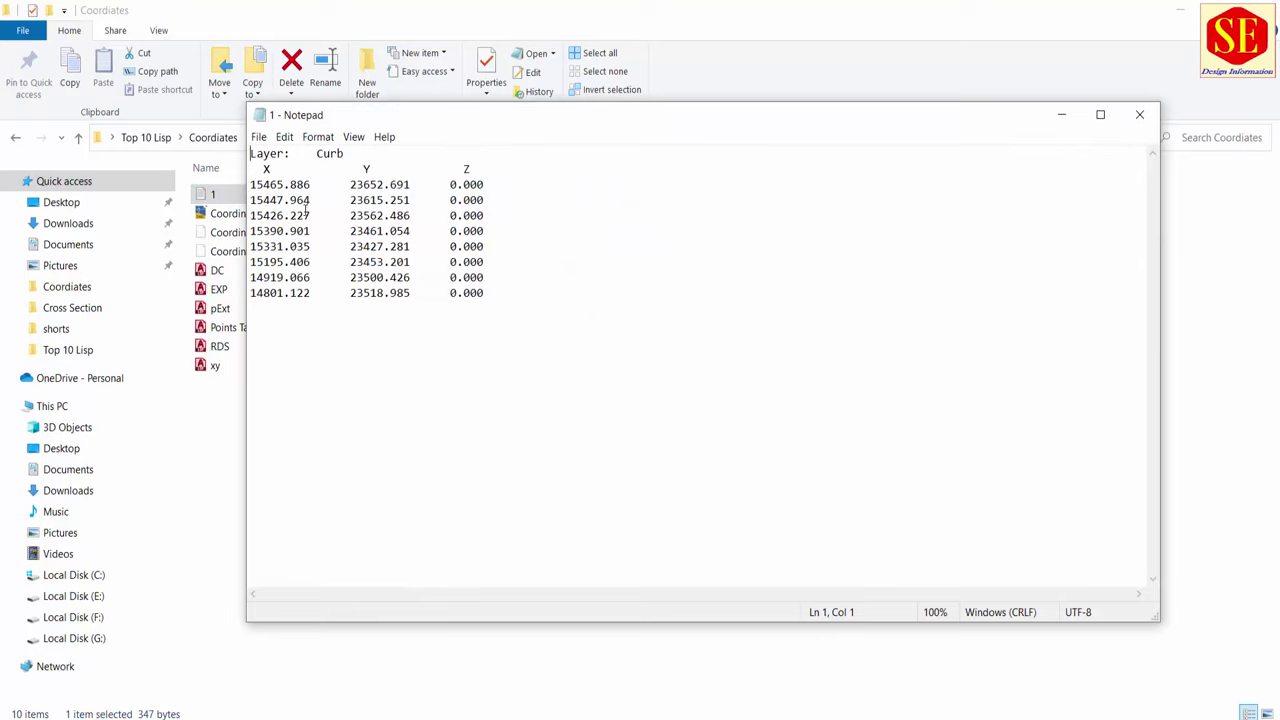
pyautogui.hotkey('alt', 'F4')
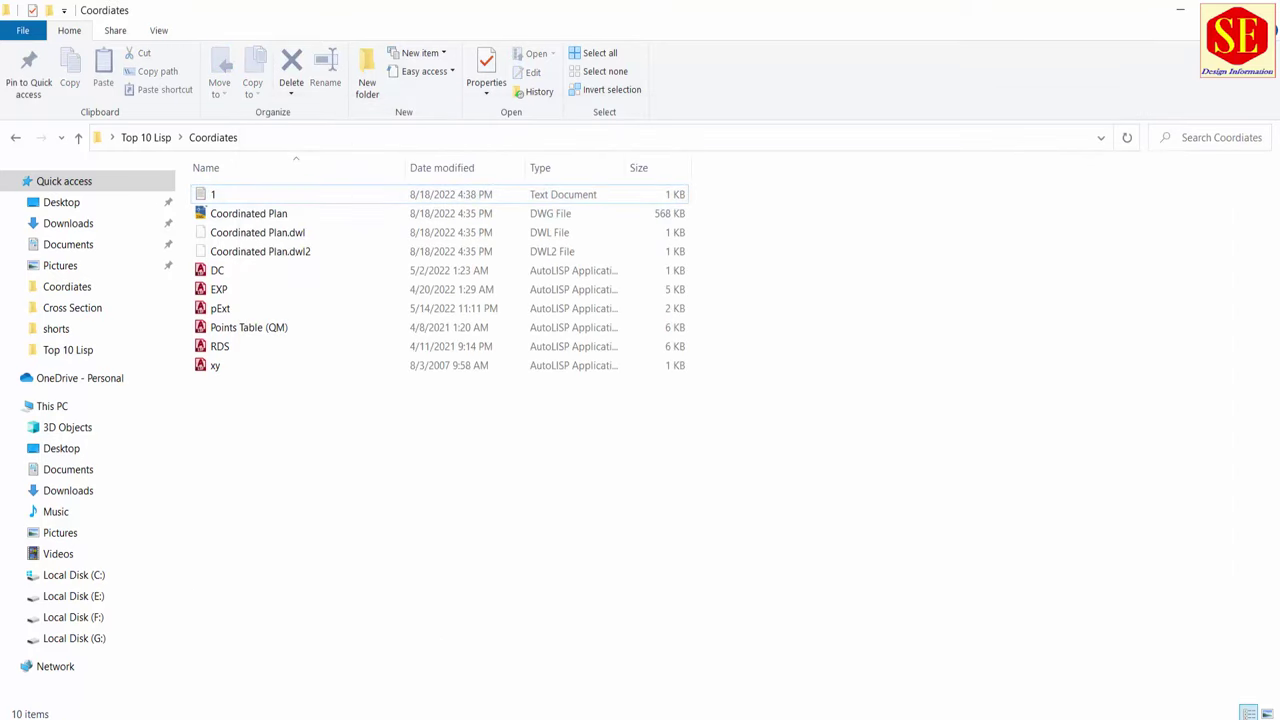
pyautogui.click(823, 690)
# - Export the vertices of the first overlapping polyline beside LOOP-2 to text file 2
pyautogui.scroll(5, 488, 368)
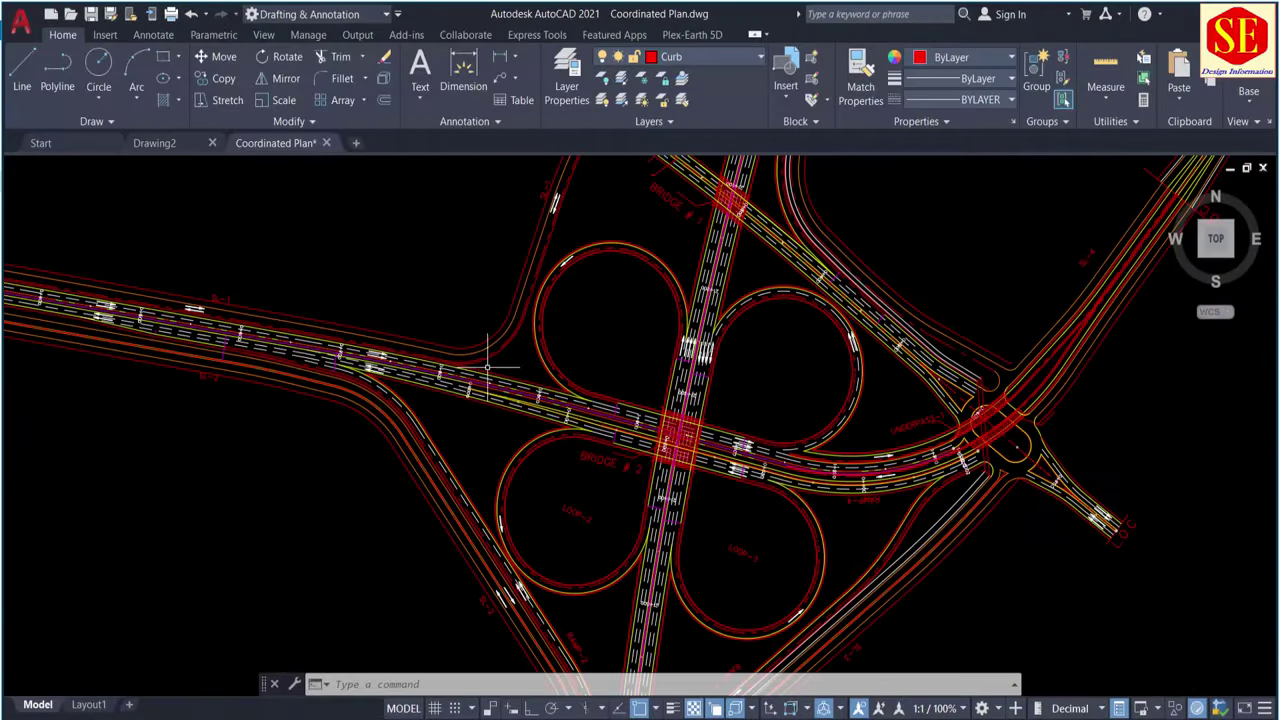
pyautogui.write('e')
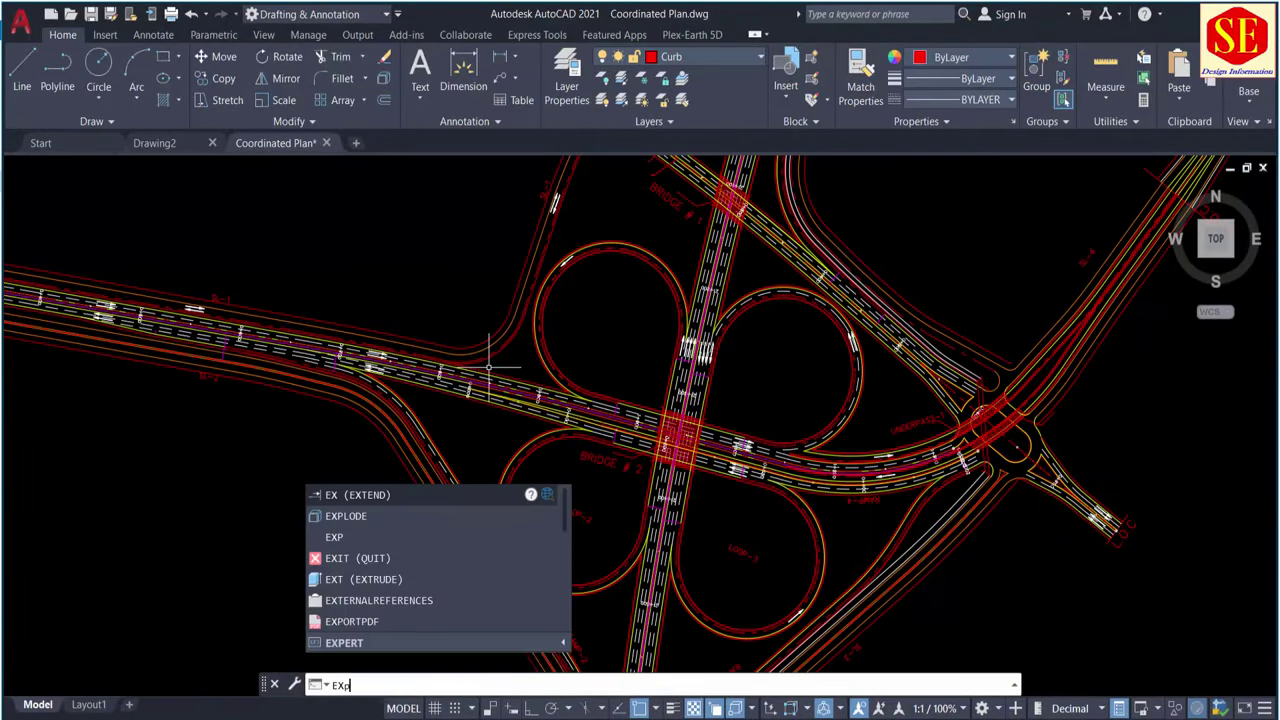
pyautogui.write('p')
pyautogui.press('Return')
pyautogui.scroll(3, 423, 482)
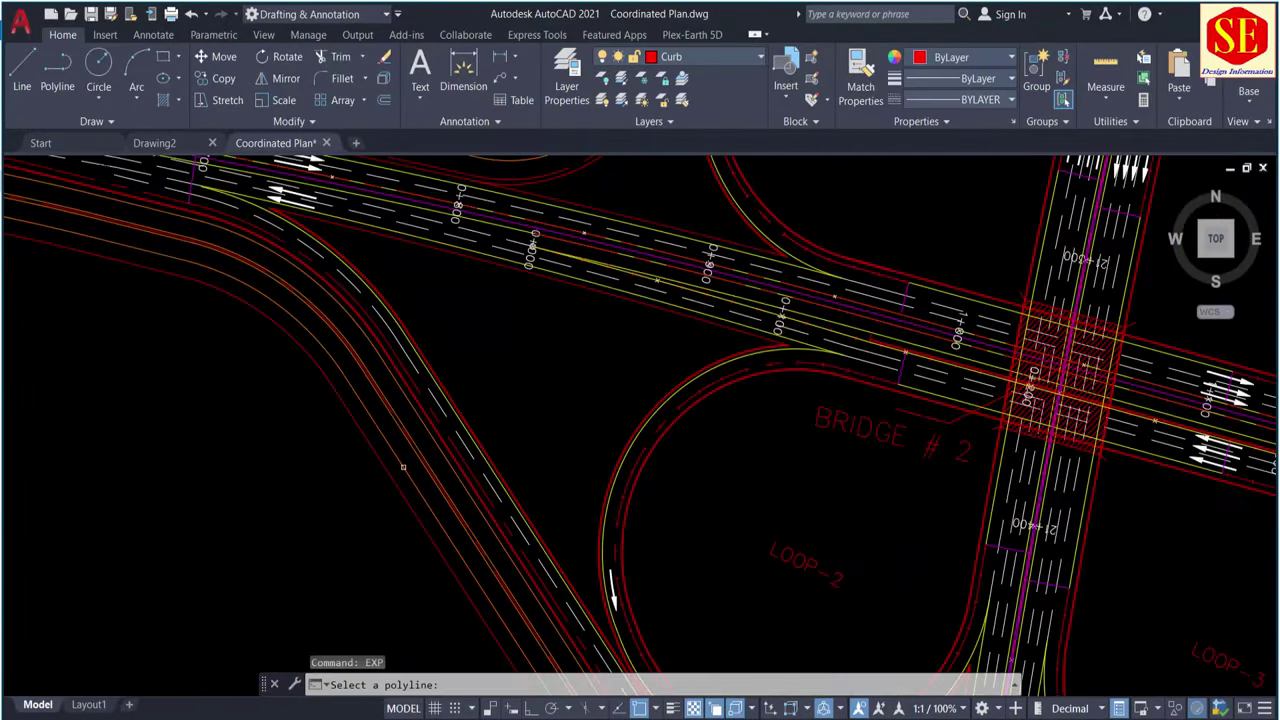
pyautogui.scroll(-2, 390, 400)
pyautogui.moveTo(383, 383); pyautogui.dragTo(356, 268, button='middle')
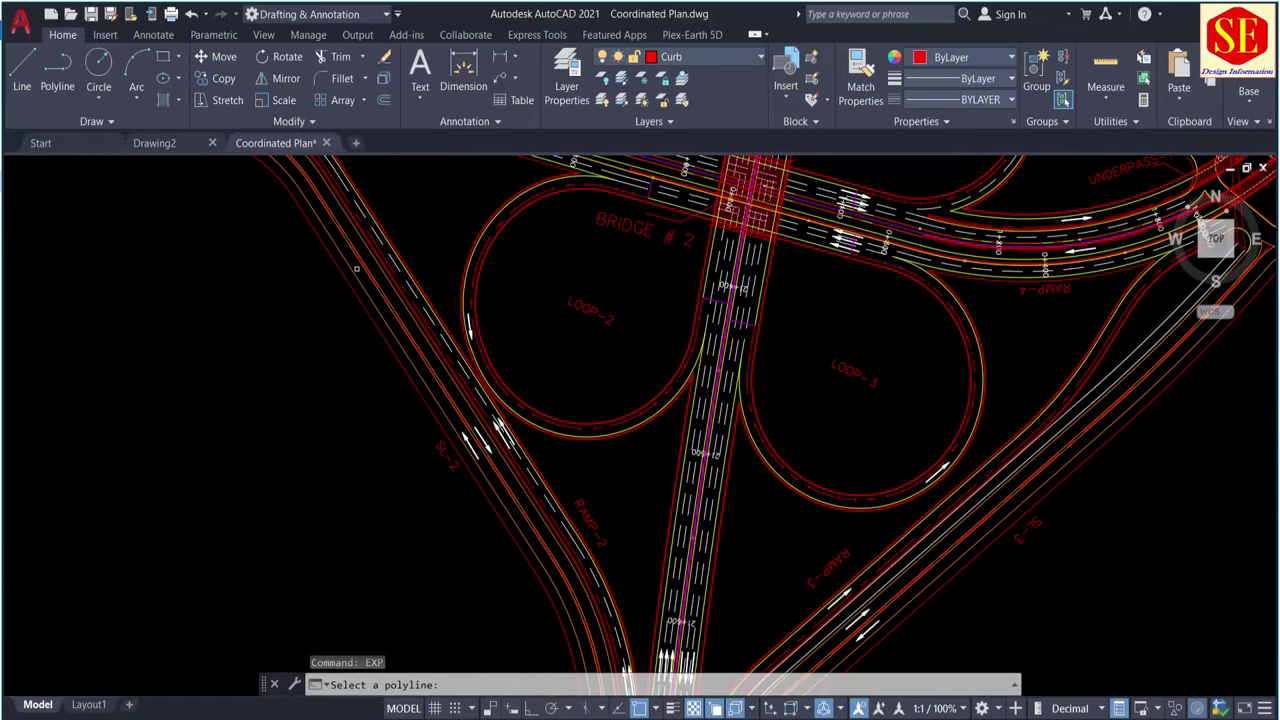
pyautogui.click(368, 257)
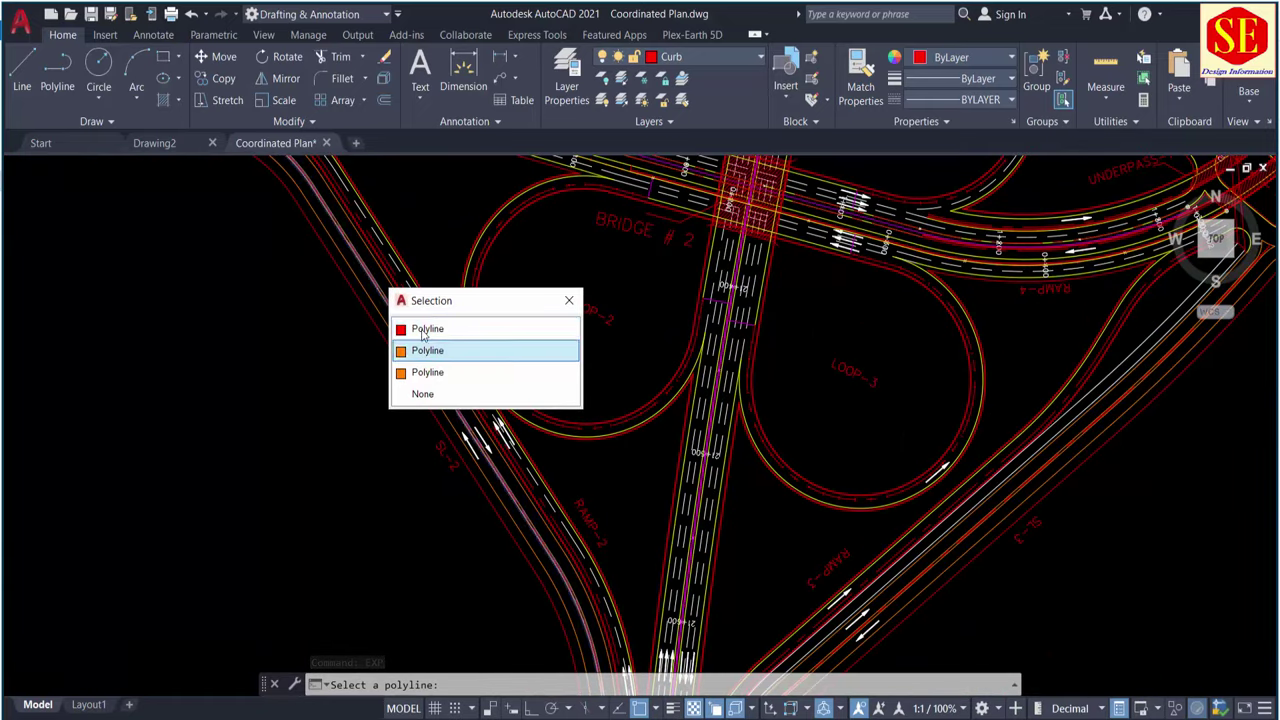
pyautogui.click(423, 329)
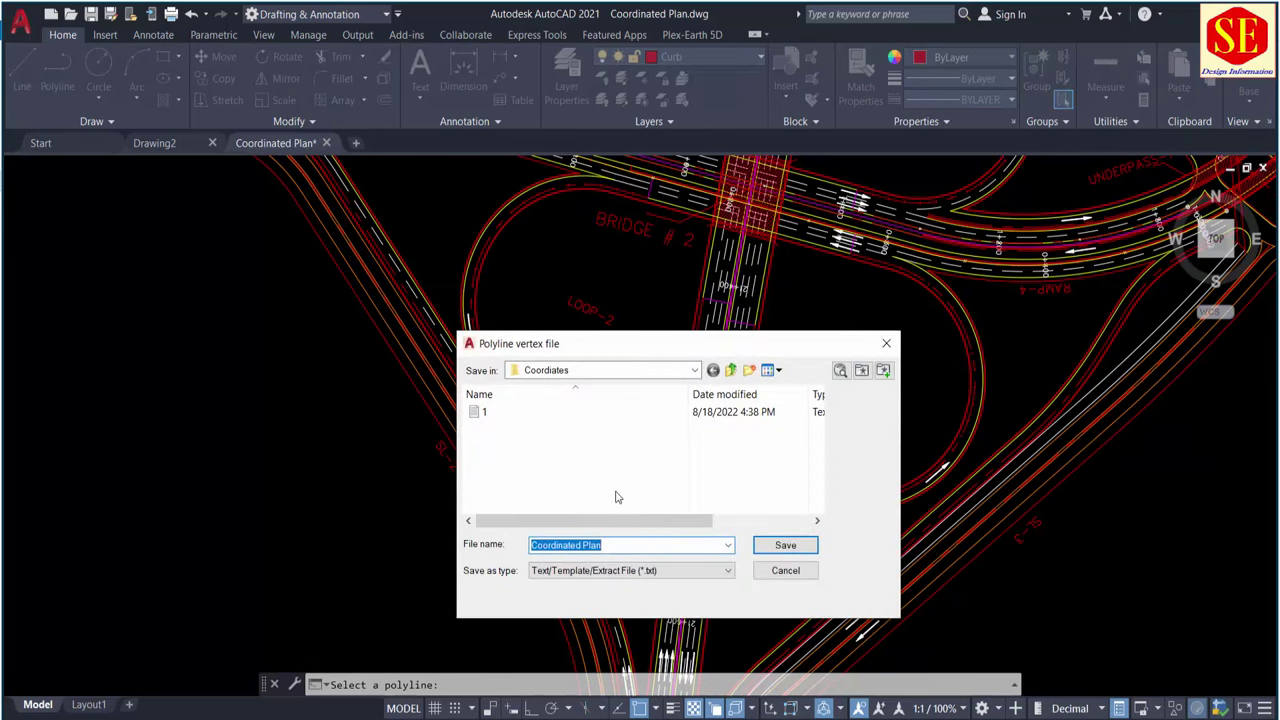
pyautogui.write('1')
pyautogui.press('Return')
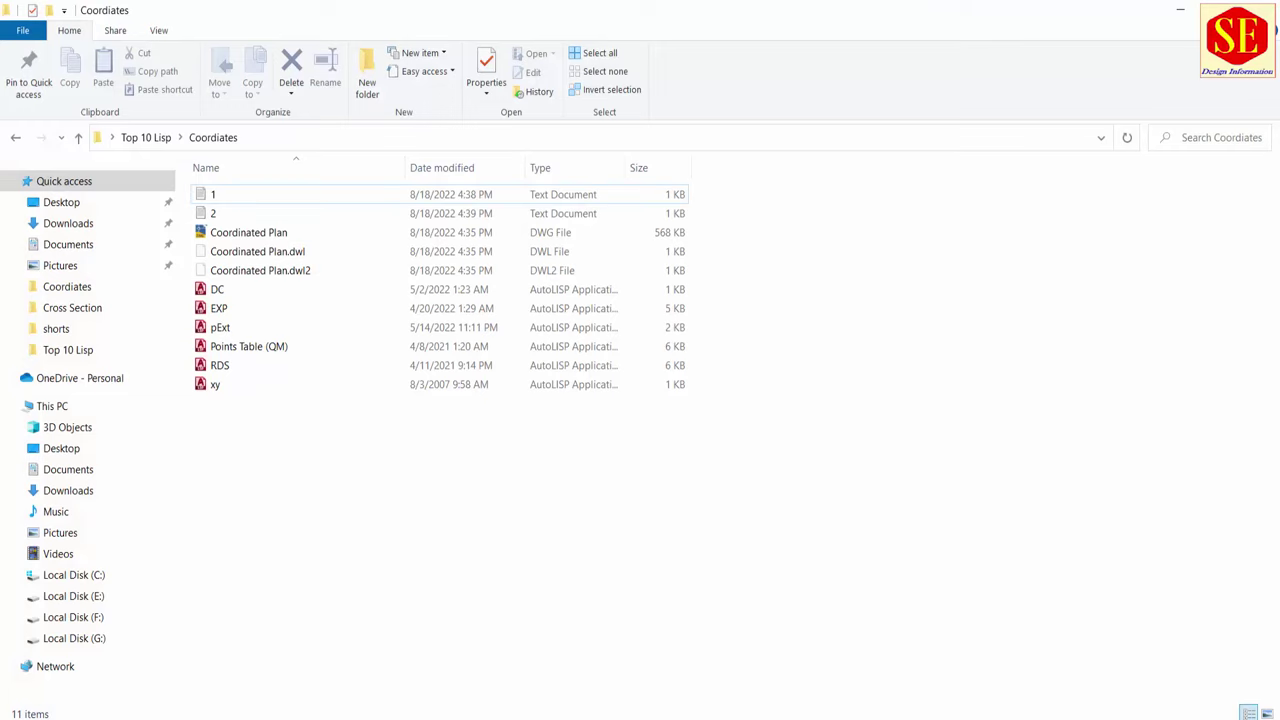
# - Review file 2's Centerline vertices from X 14761.271 and the c:pExt LISP code
pyautogui.doubleClick(224, 216)
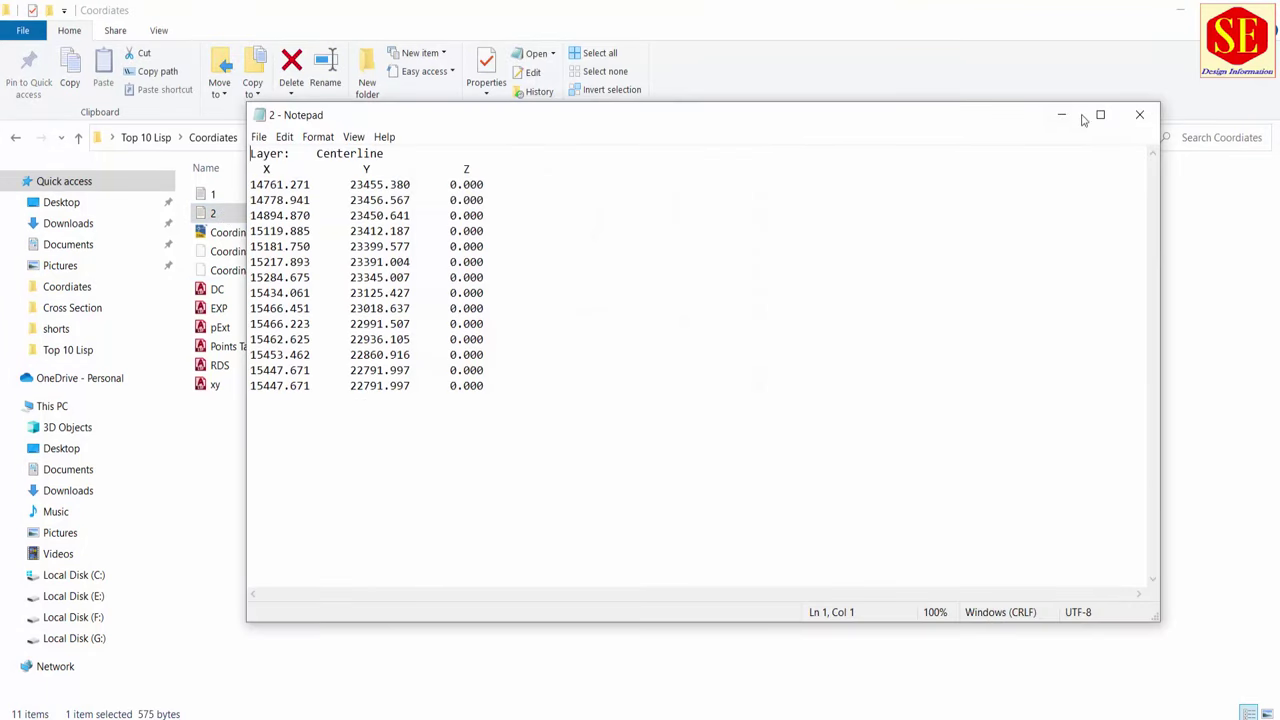
pyautogui.click(1141, 117)
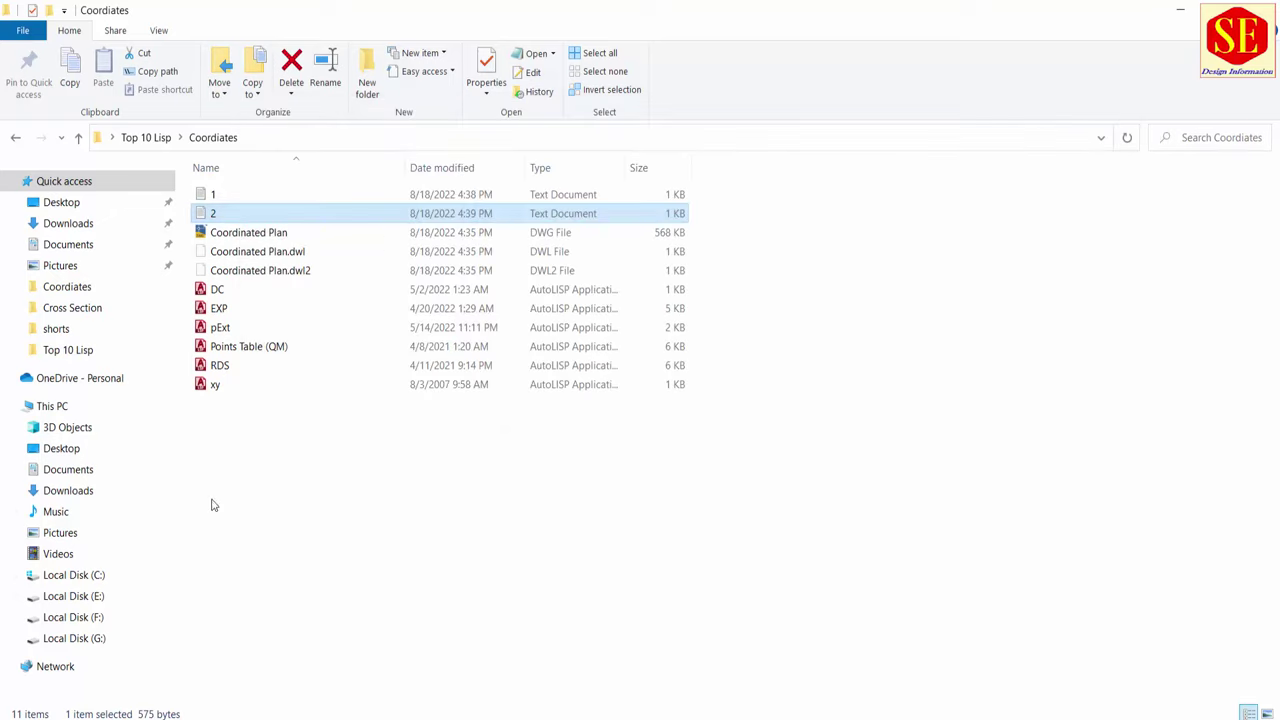
pyautogui.click(232, 334)
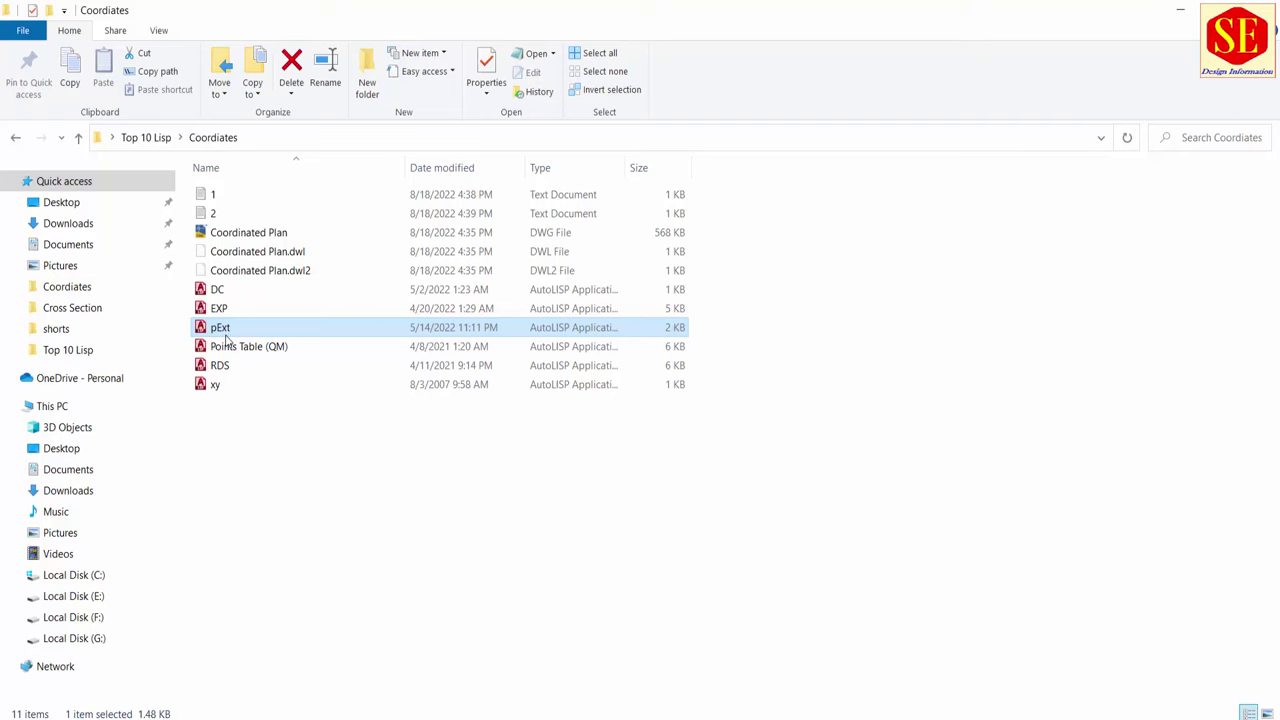
pyautogui.moveTo(220, 327)
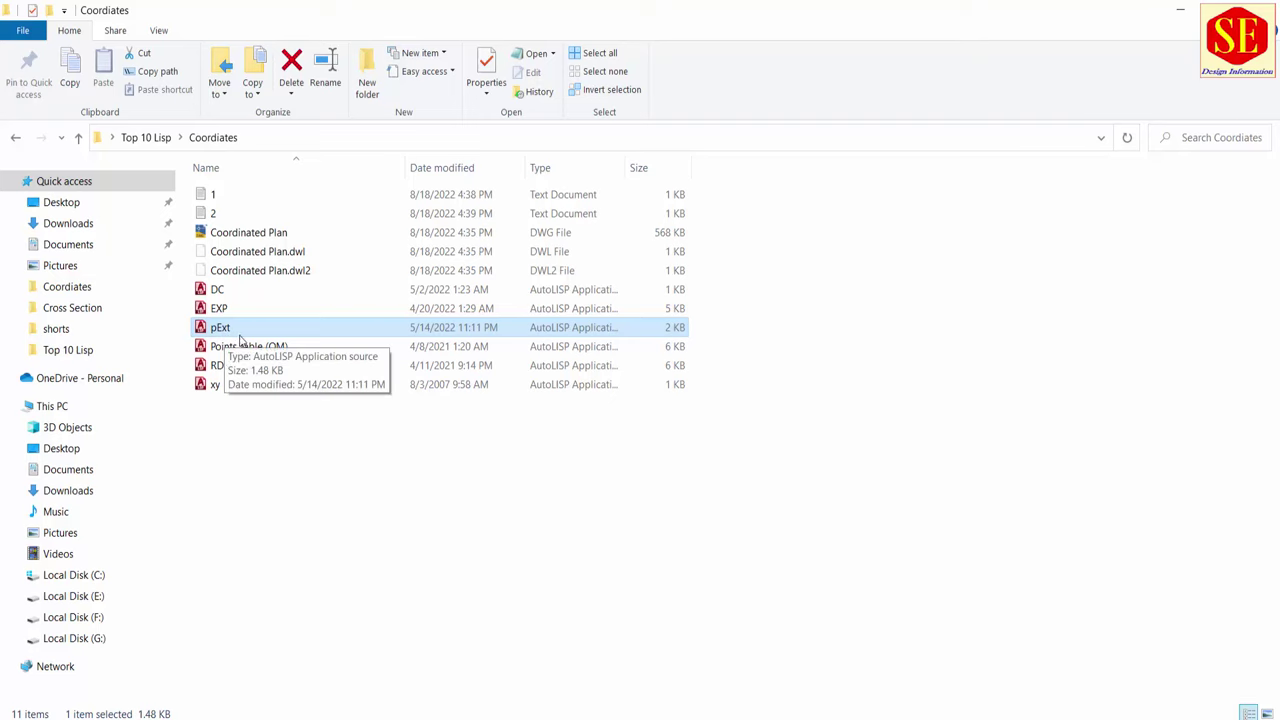
pyautogui.doubleClick(240, 341)
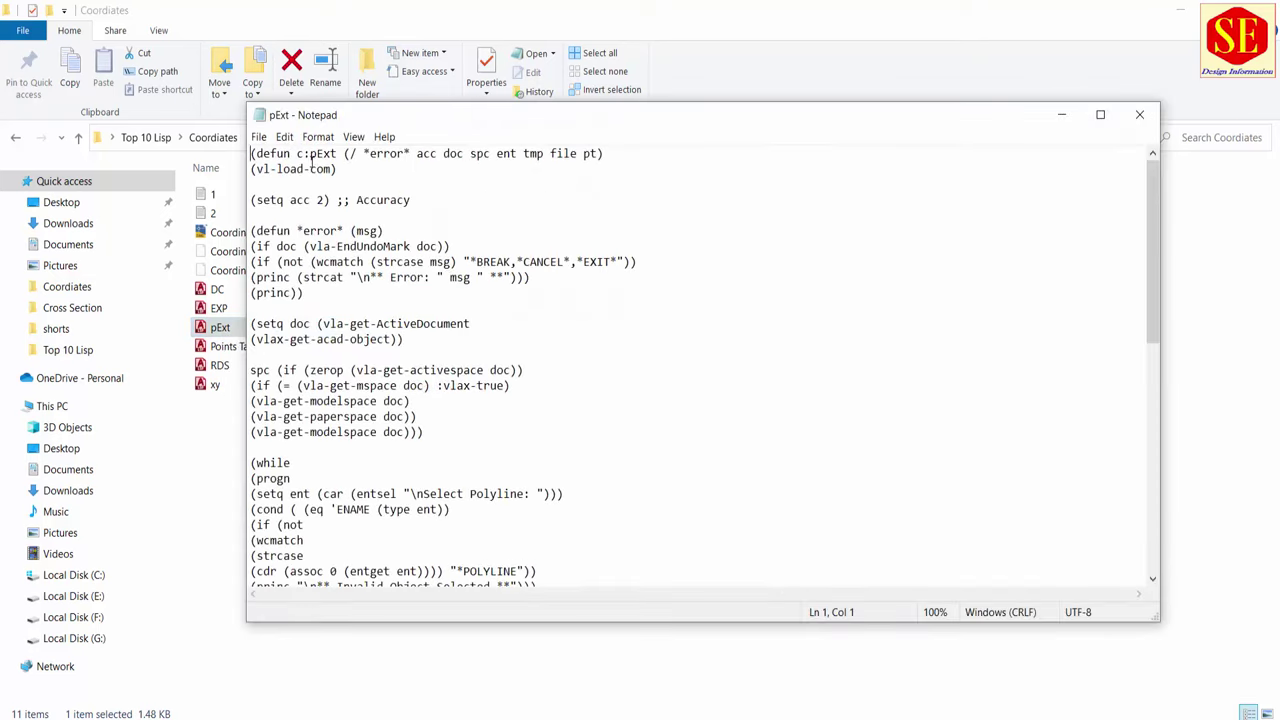
pyautogui.moveTo(333, 160); pyautogui.dragTo(337, 170)
pyautogui.scroll(-2, 350, 300)
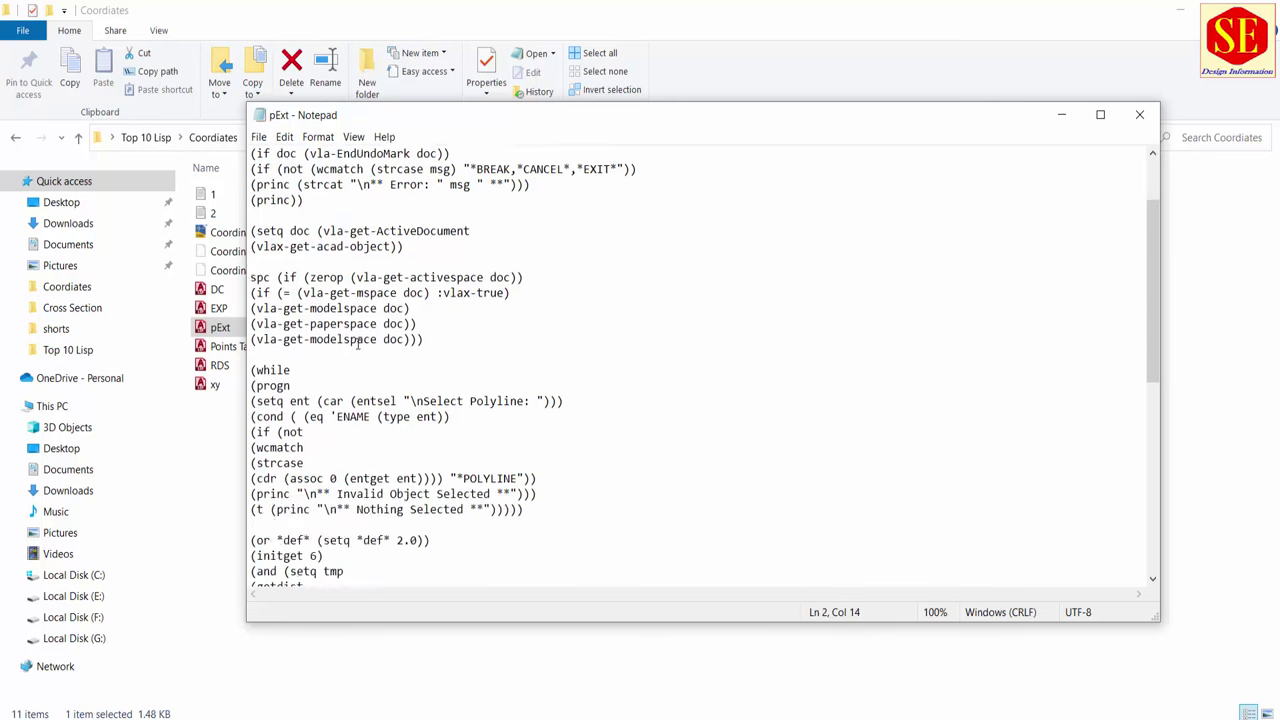
pyautogui.scroll(-10, 370, 350)
pyautogui.click(1139, 114)
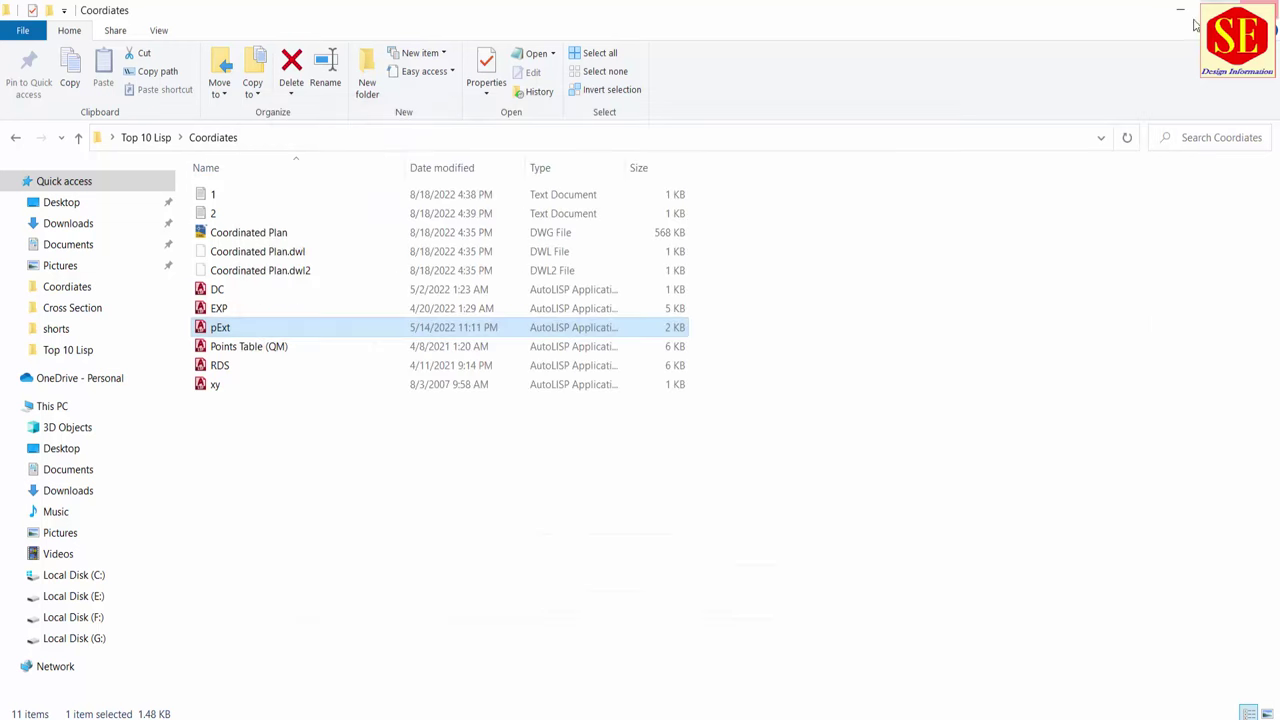
pyautogui.click(1181, 10)
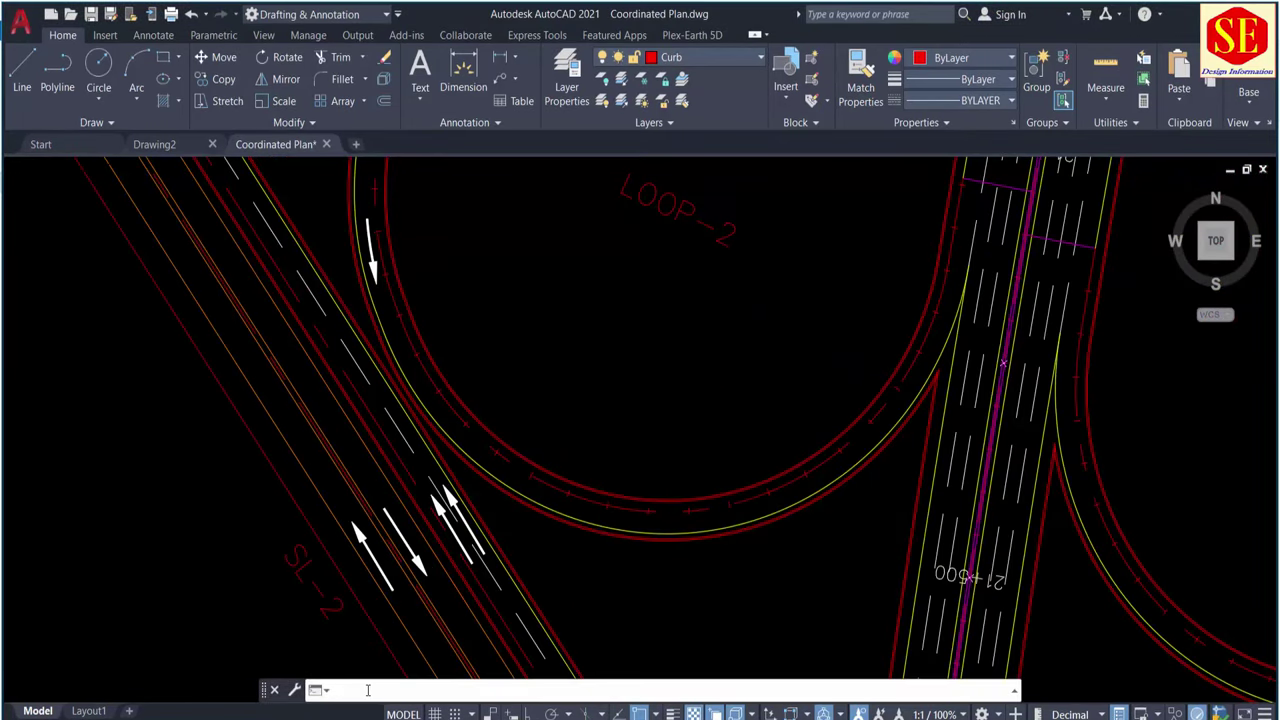
# - Run pExt and pick the LOOP-2 polyline near BRIDGE # 2, reaching the 10.0 interval prompt
pyautogui.write('ex')
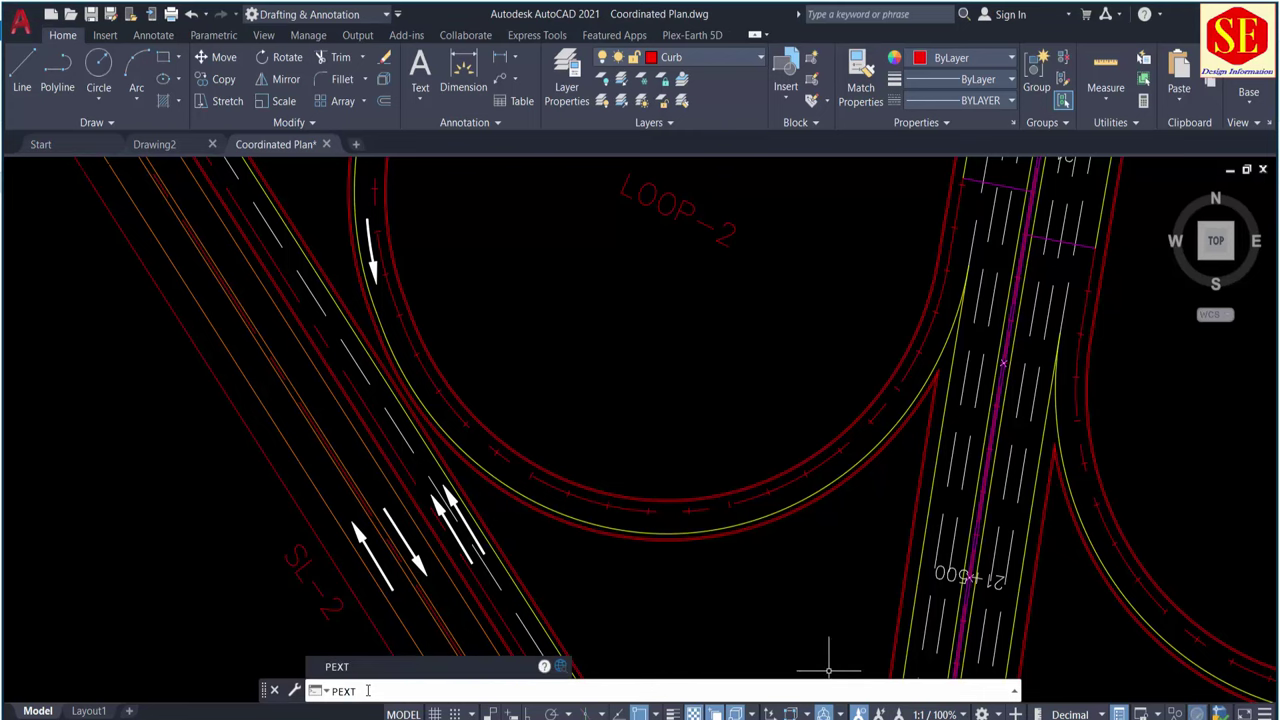
pyautogui.press('Return')
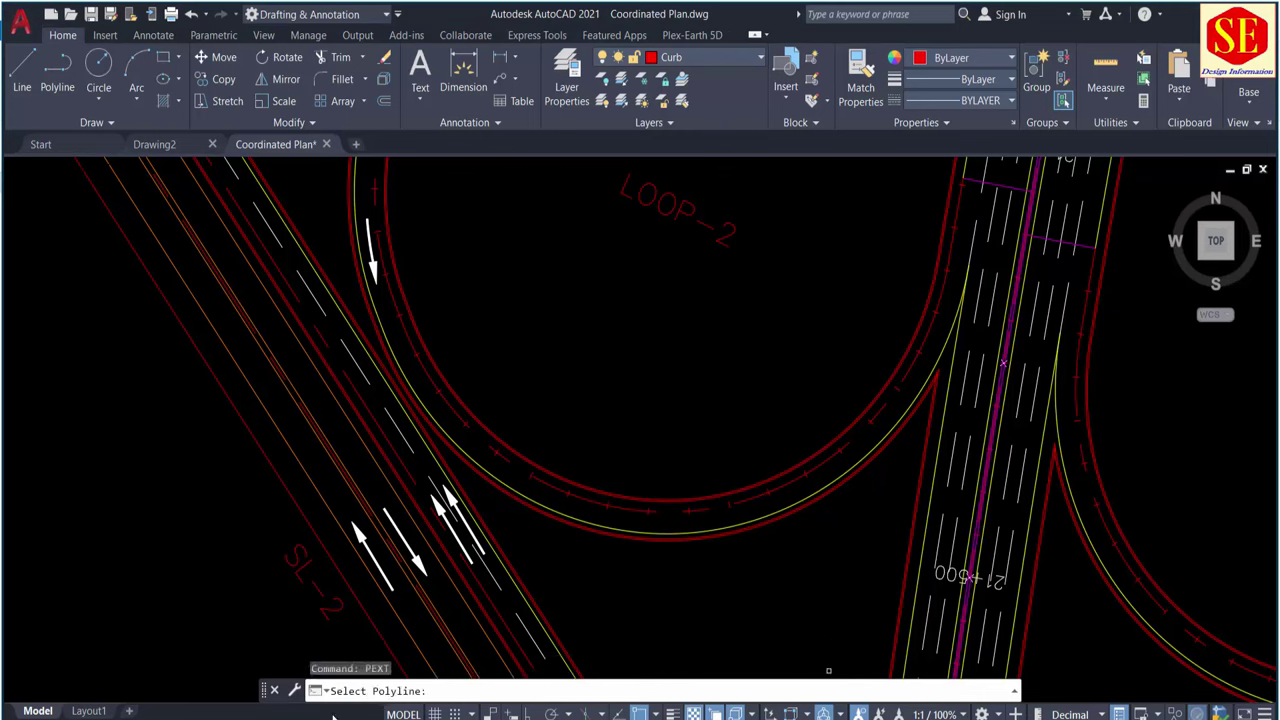
pyautogui.scroll(-5, 460, 290)
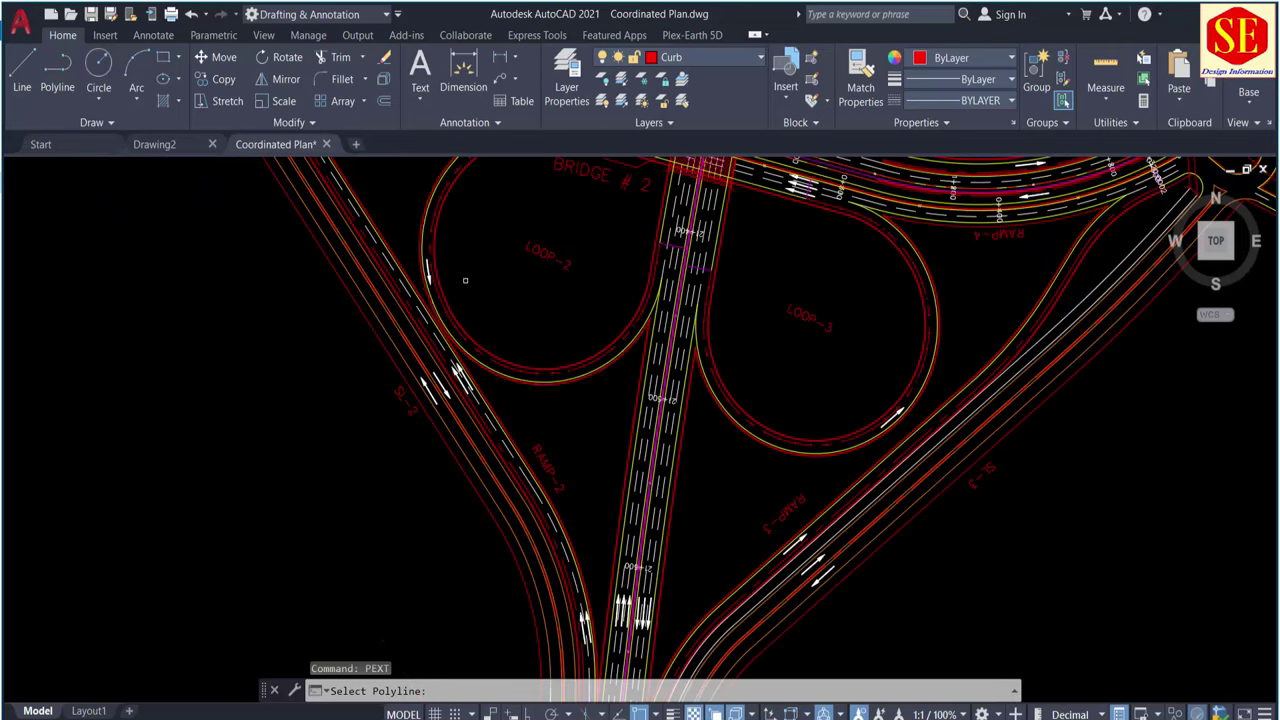
pyautogui.scroll(5, 417, 234)
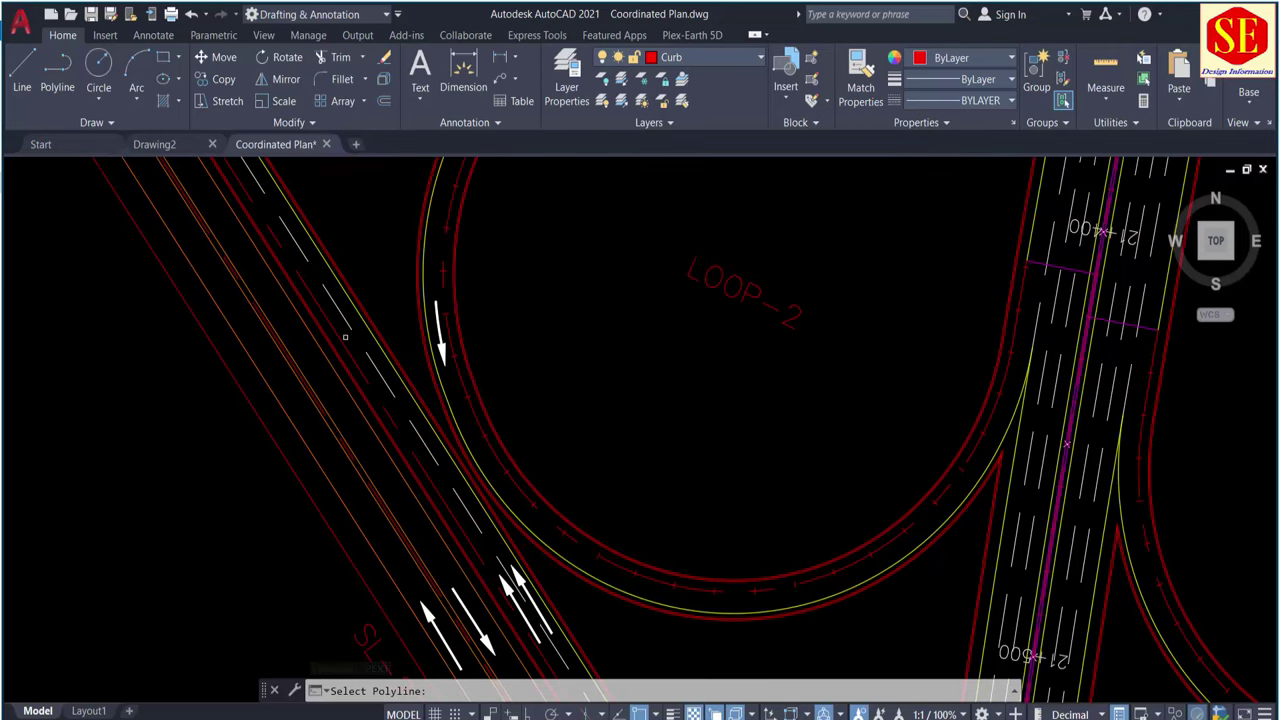
pyautogui.moveTo(449, 272); pyautogui.dragTo(451, 353, button='middle')
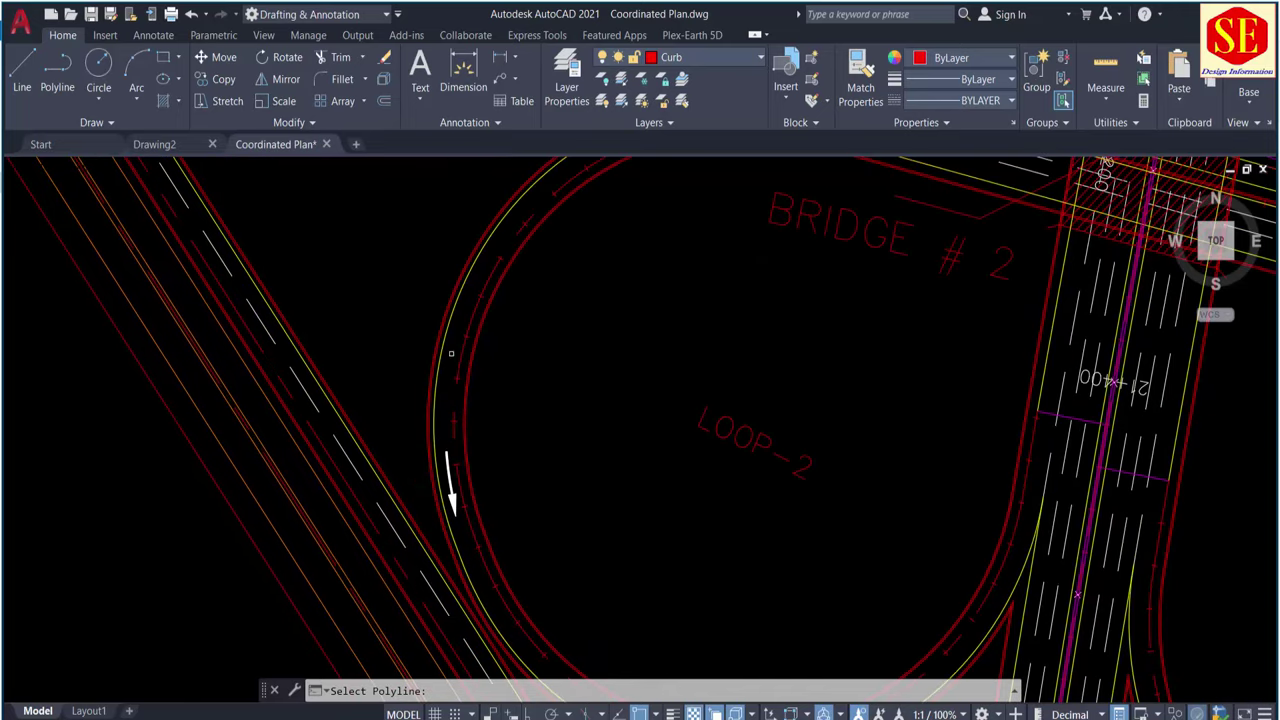
pyautogui.click(462, 360)
pyautogui.scroll(-2, 457, 363)
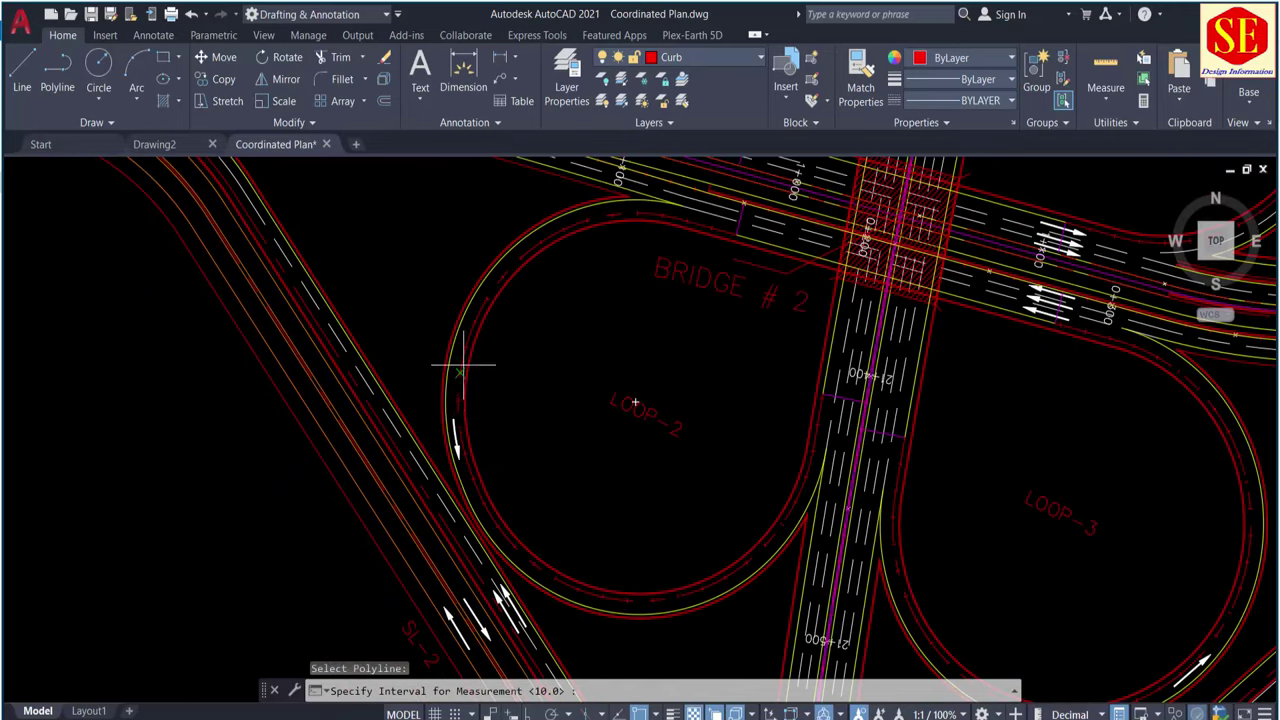
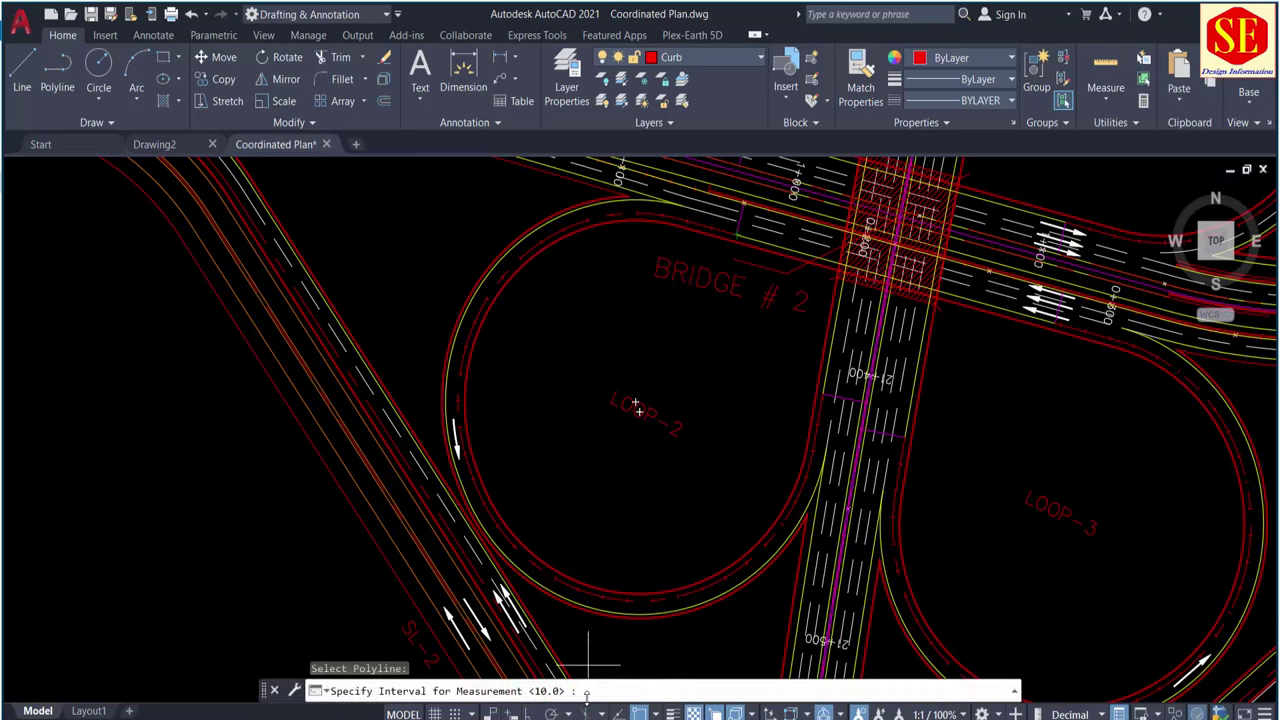
# - Enter a 5-unit measure interval and save the exported ramp coordinates as file 3
pyautogui.write('5')
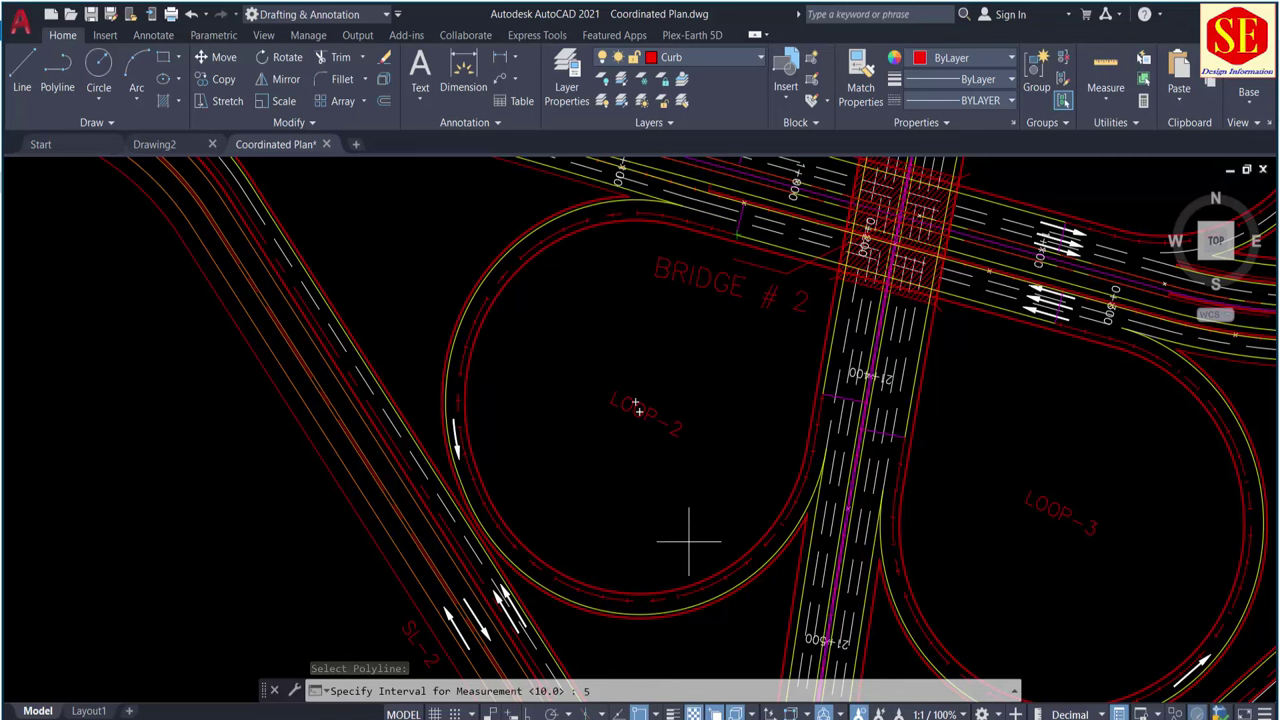
pyautogui.press('Return')
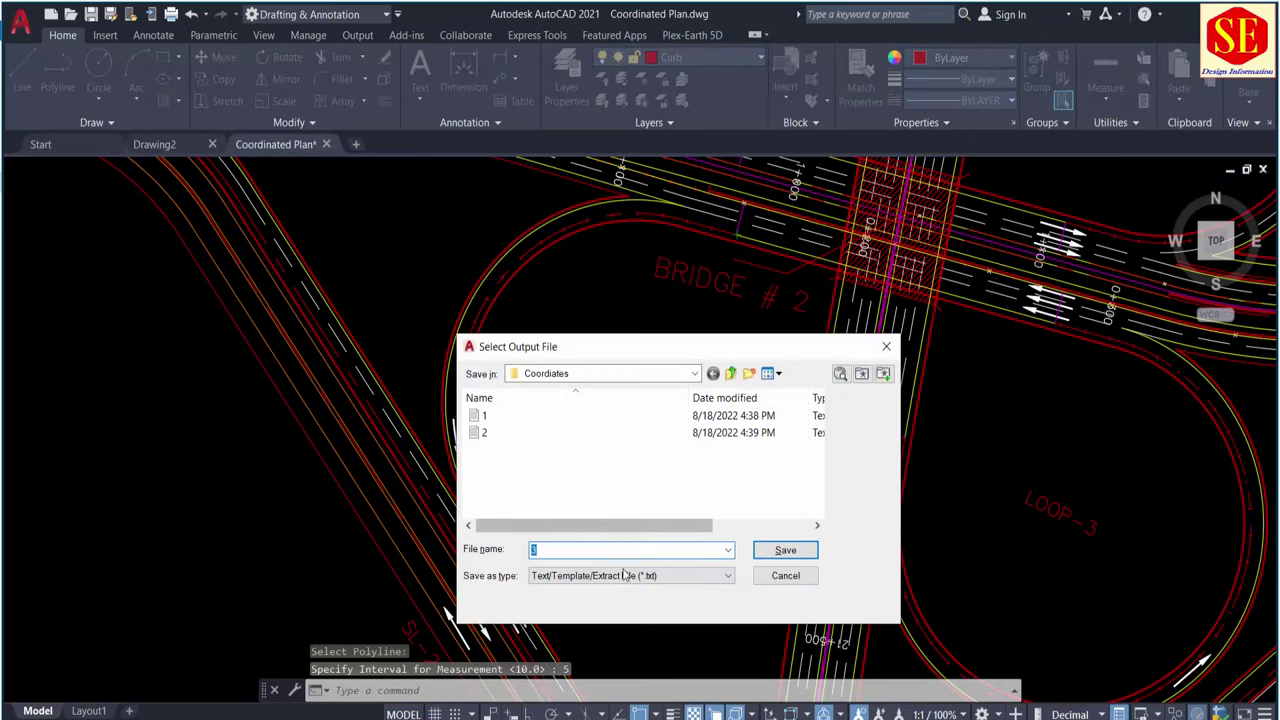
pyautogui.press('Return')
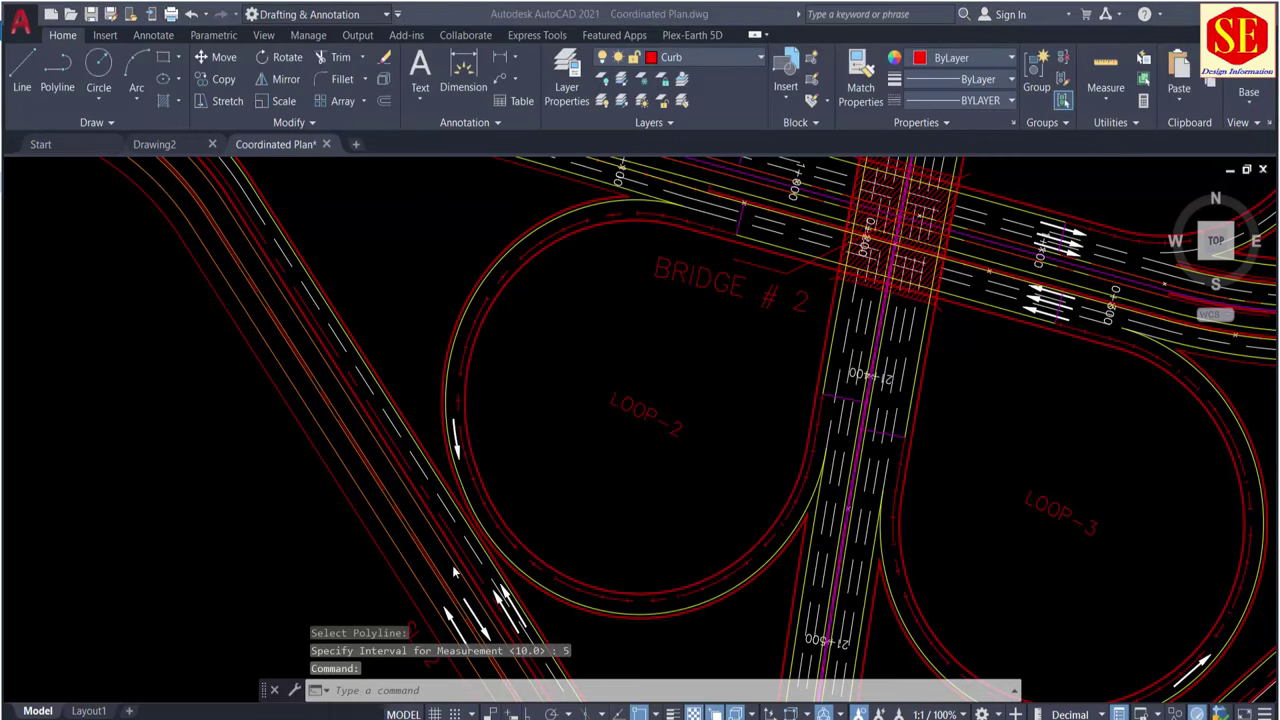
# - Open 3.txt in Notepad and scroll through its 5-interval X Y Z list
pyautogui.click(423, 700)
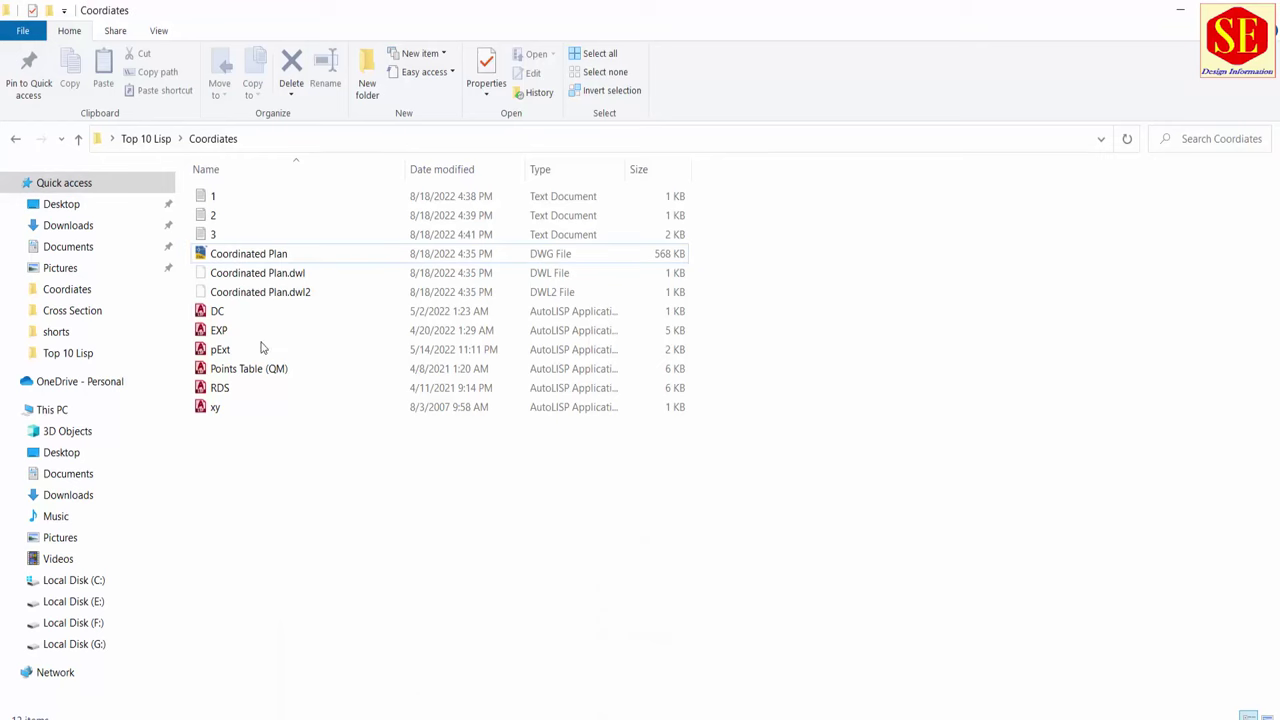
pyautogui.doubleClick(212, 234)
pyautogui.scroll(-5, 270, 250)
pyautogui.scroll(-7, 270, 240)
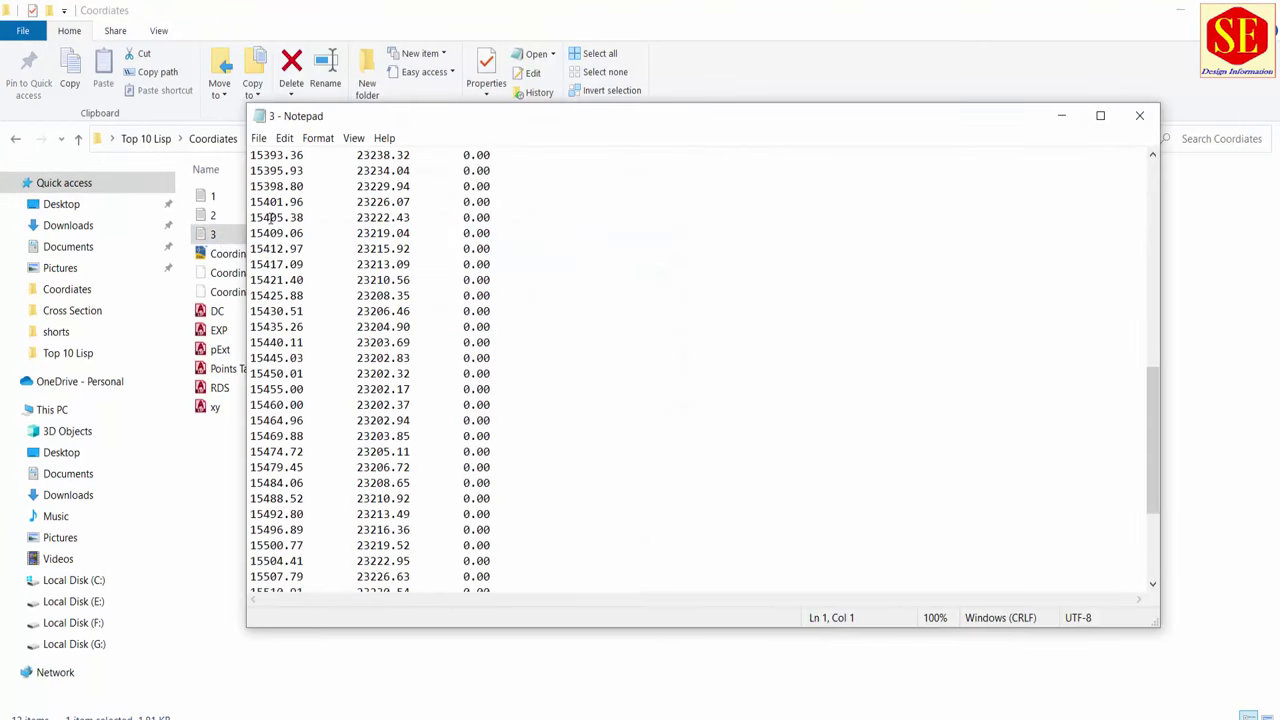
pyautogui.scroll(-7, 270, 225)
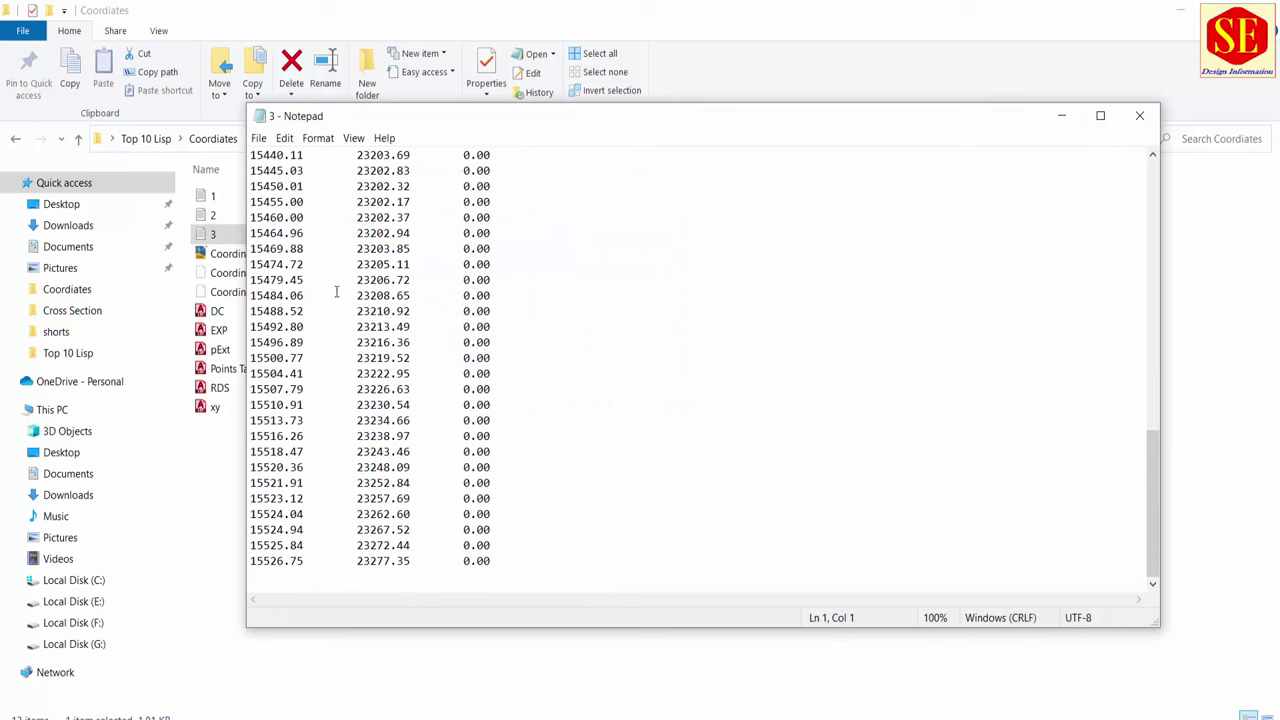
pyautogui.scroll(15, 344, 260)
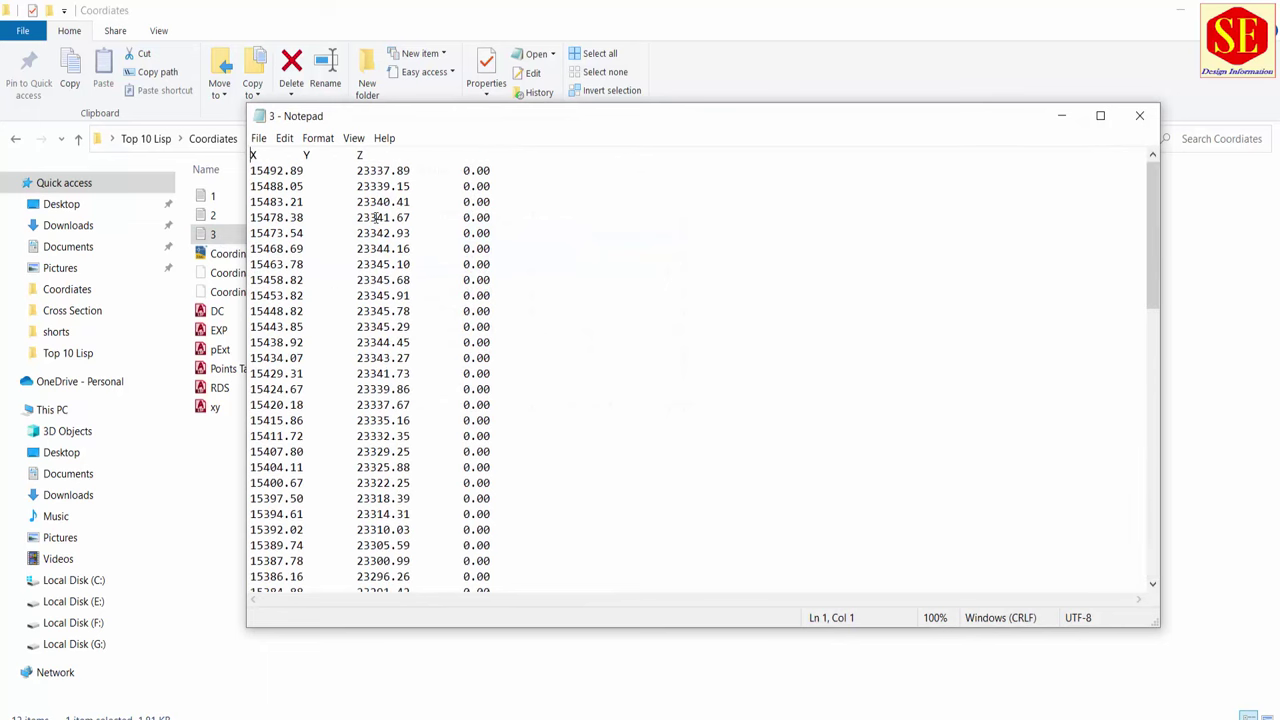
pyautogui.click(1139, 115)
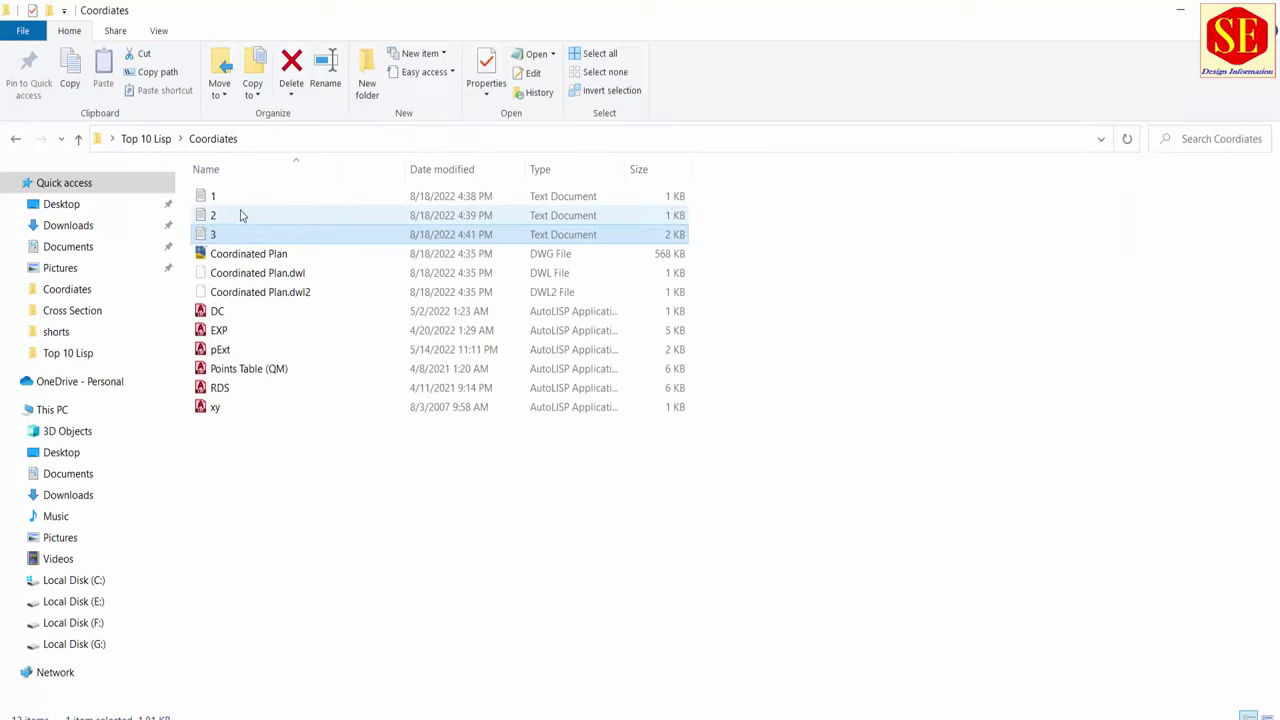
# - Compare file 1's eight curb vertices, reopen file 3, then return to the Coordinated Plan drawing
pyautogui.doubleClick(230, 206)
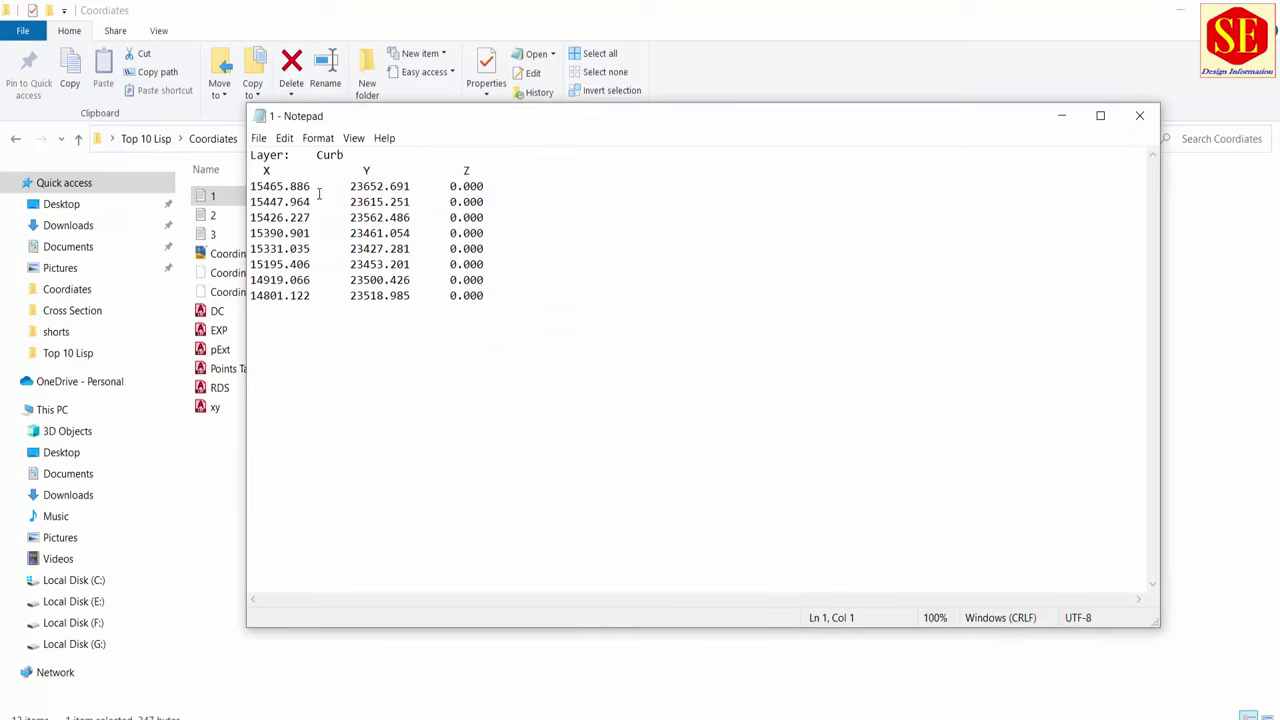
pyautogui.click(1139, 115)
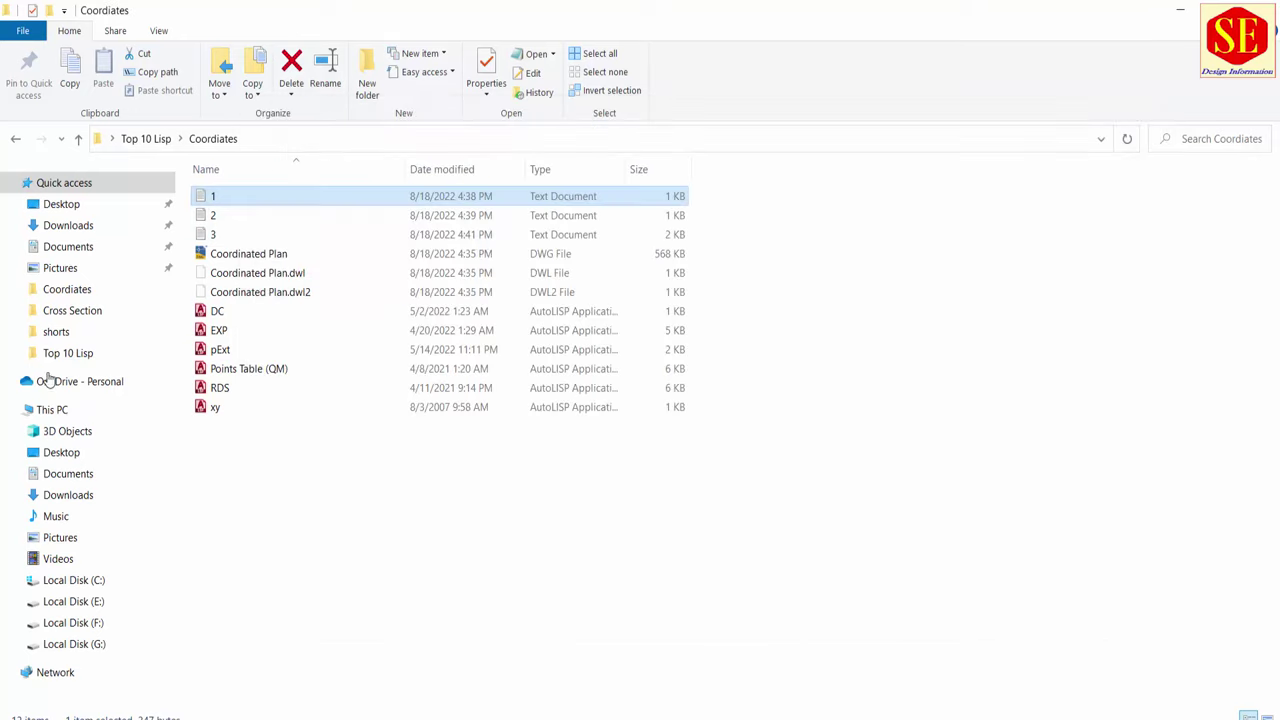
pyautogui.doubleClick(213, 234)
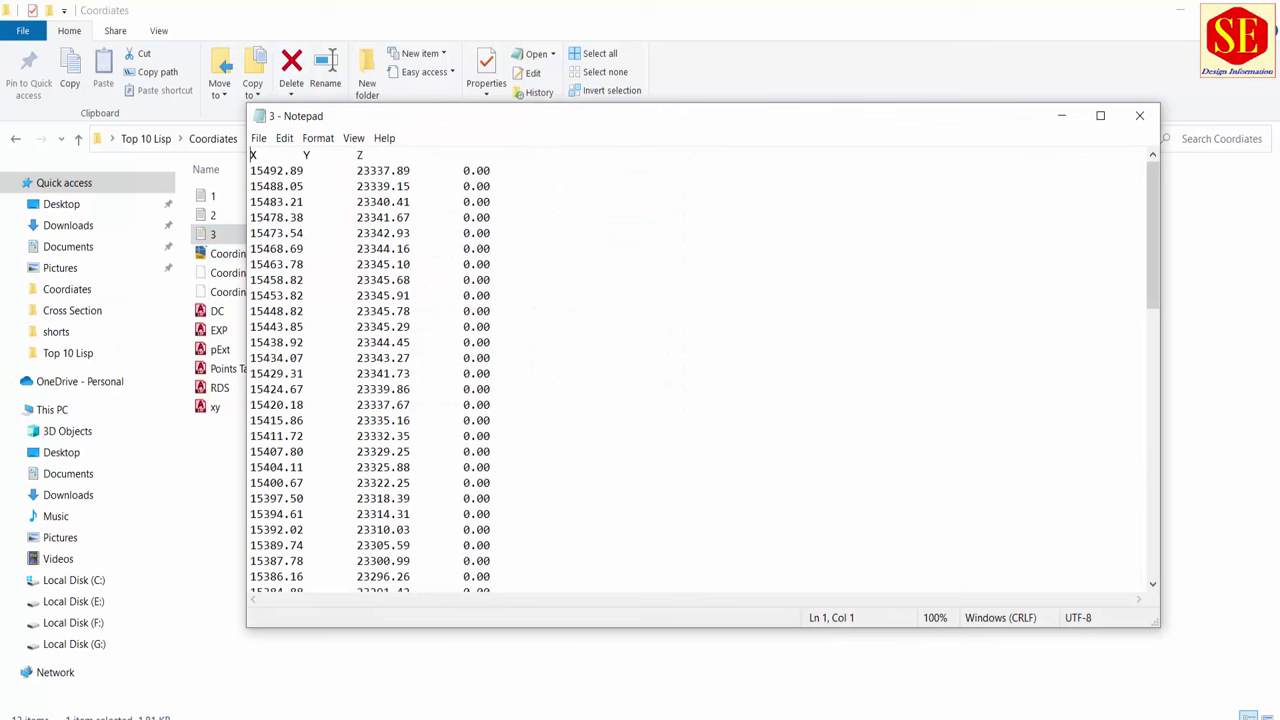
pyautogui.click(850, 685)
# - Run PEXT (pt) on the LOOP-2 curb and export its points at 0.1 spacing to file 4
pyautogui.scroll(-3, 550, 380)
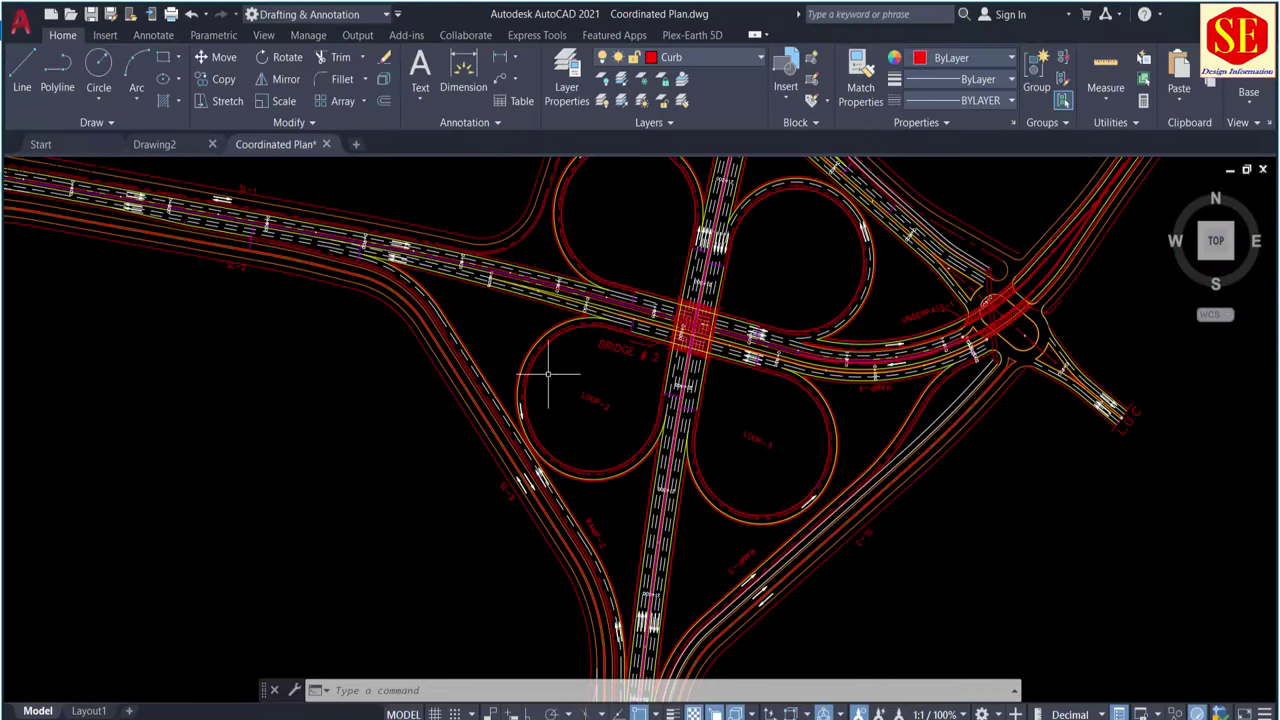
pyautogui.write('pex')
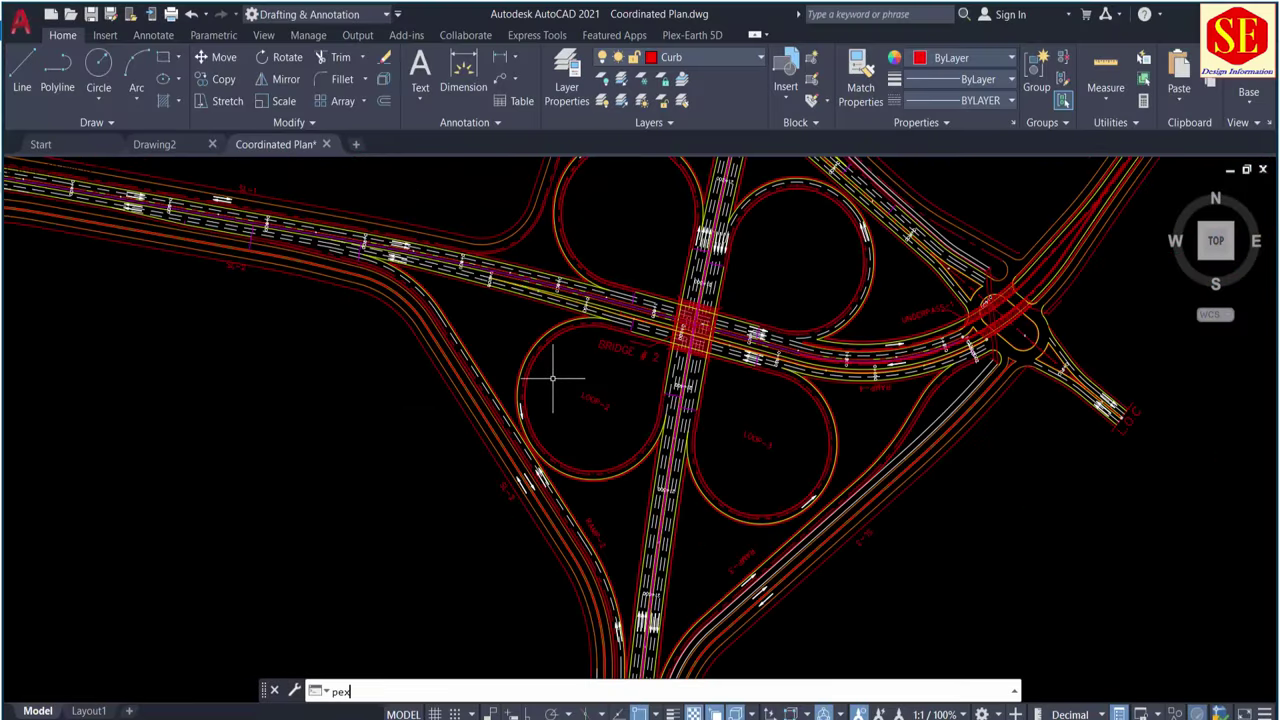
pyautogui.write('t')
pyautogui.press('Return')
pyautogui.scroll(5, 525, 368)
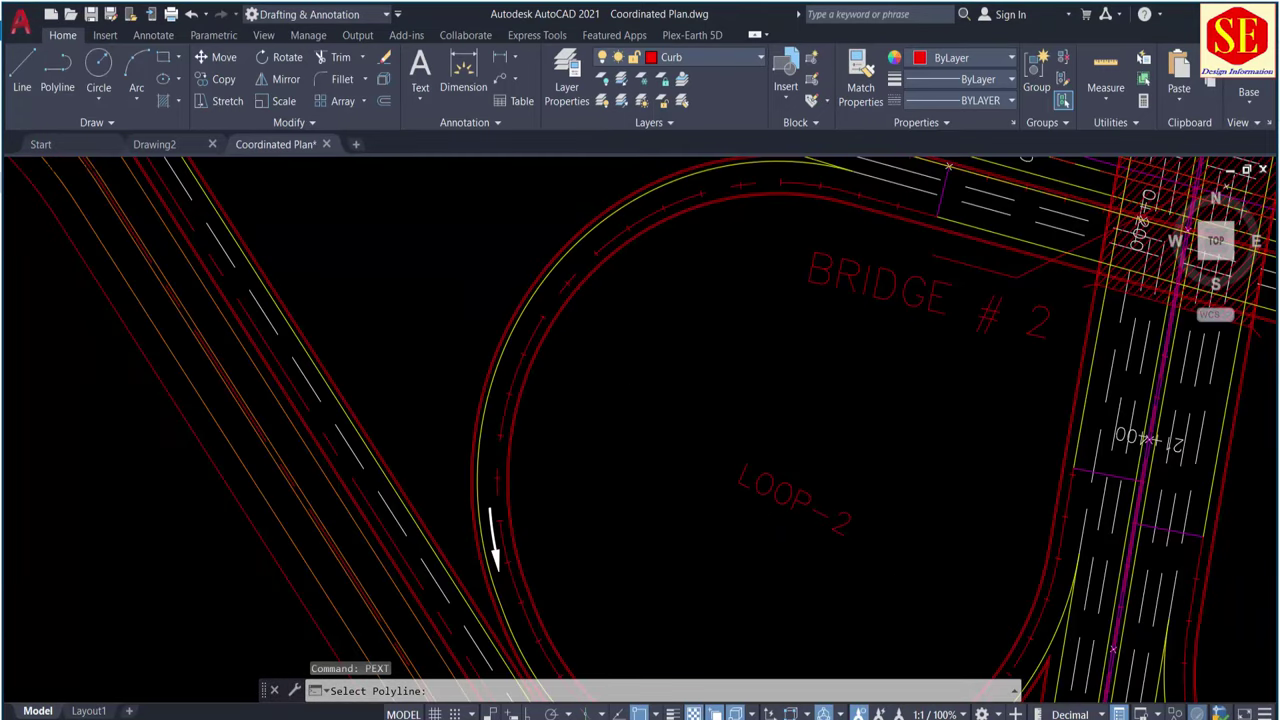
pyautogui.click(513, 371)
pyautogui.write('.1')
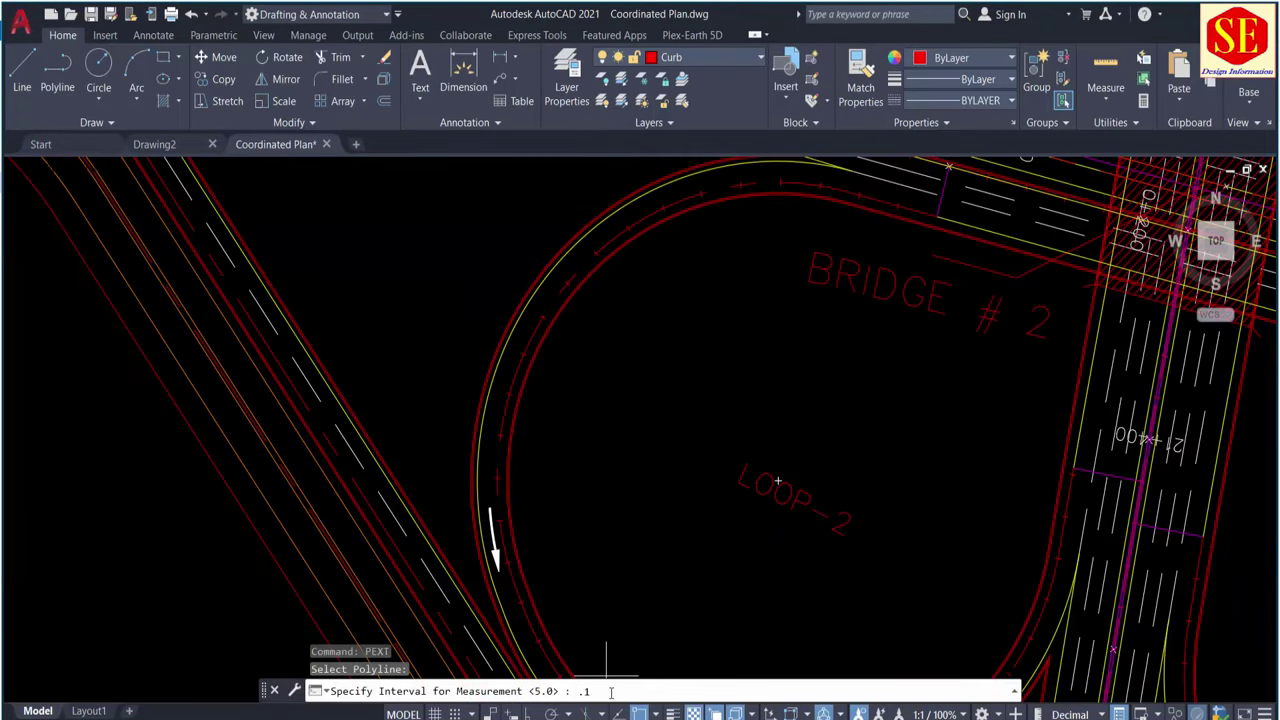
pyautogui.press('Return')
pyautogui.write('4')
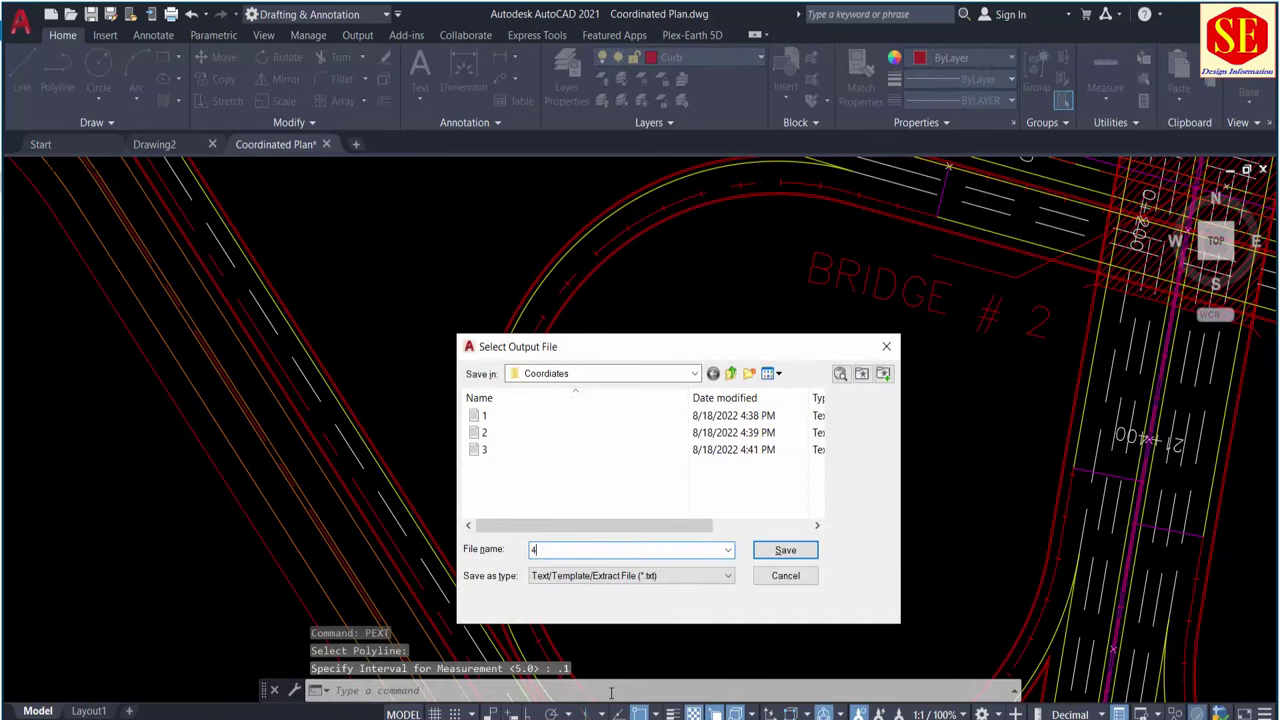
pyautogui.press('Return')
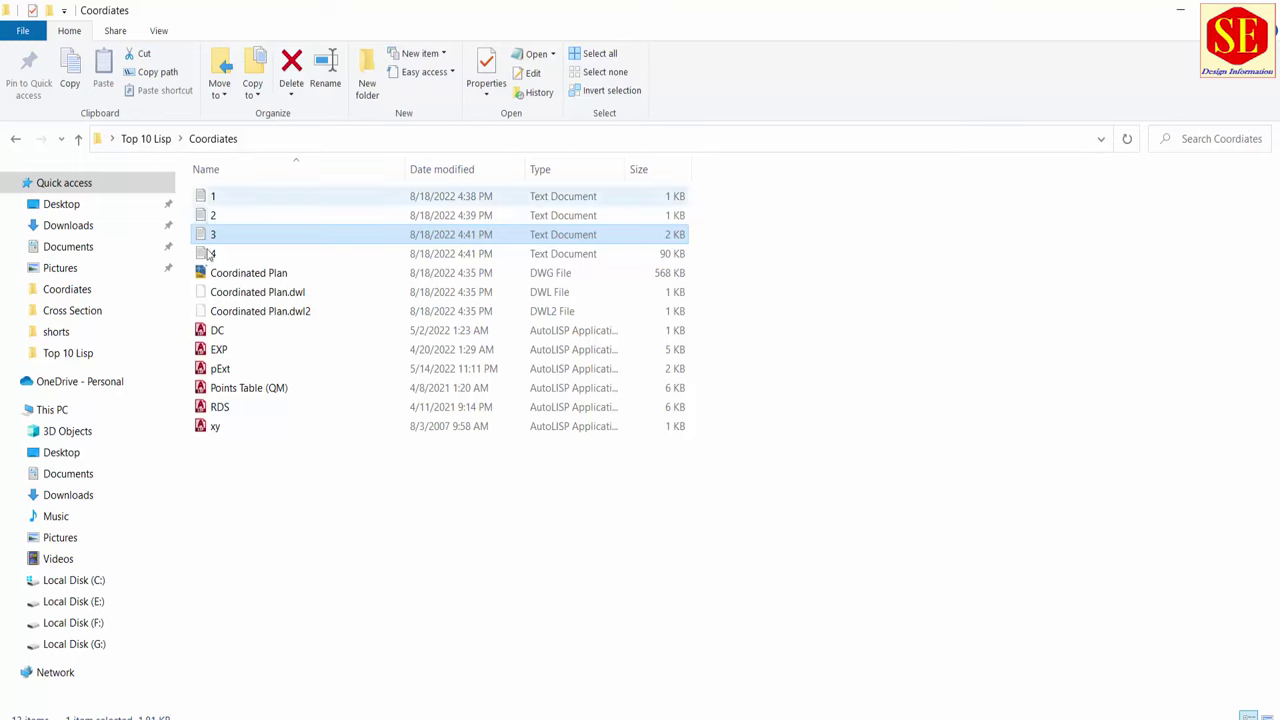
# - Open file 4 in Notepad and scroll through its 0.1-interval points
pyautogui.doubleClick(213, 254)
pyautogui.scroll(-1, 417, 318)
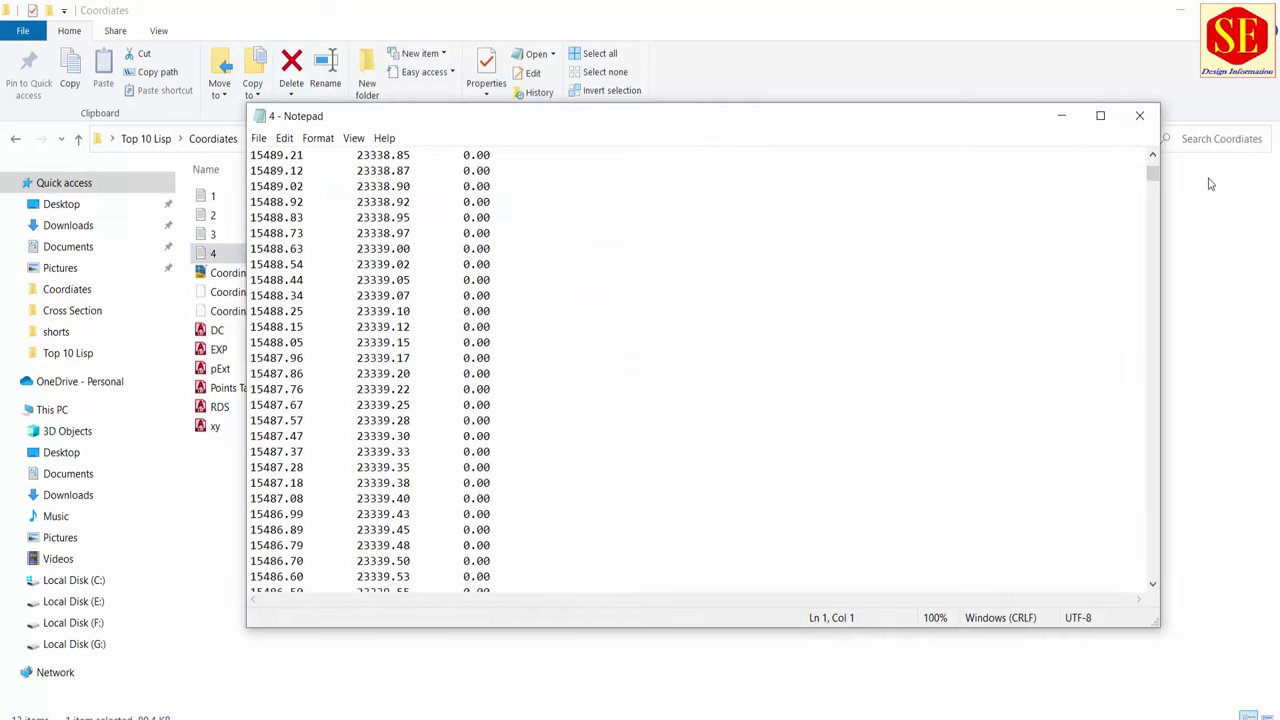
pyautogui.moveTo(1155, 178)
pyautogui.mouseDown()
pyautogui.moveTo(1183, 547)
pyautogui.moveTo(1125, 573)
pyautogui.mouseUp()
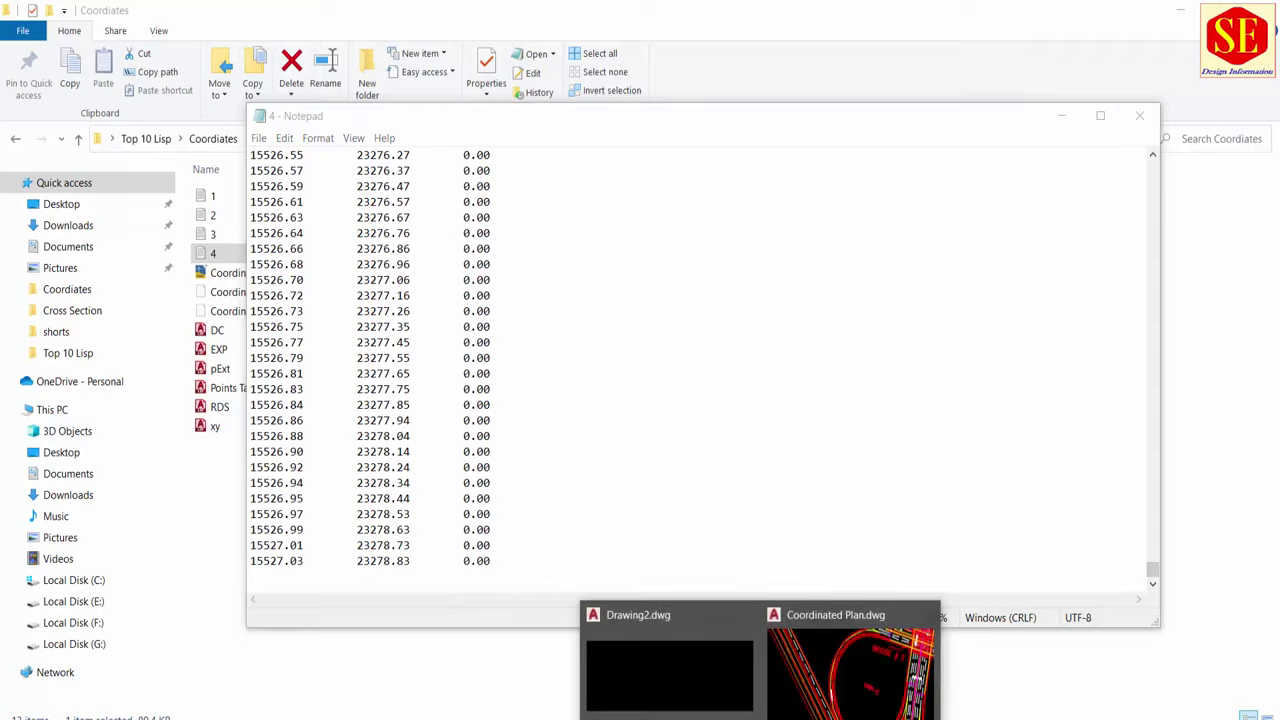
pyautogui.click(851, 665)
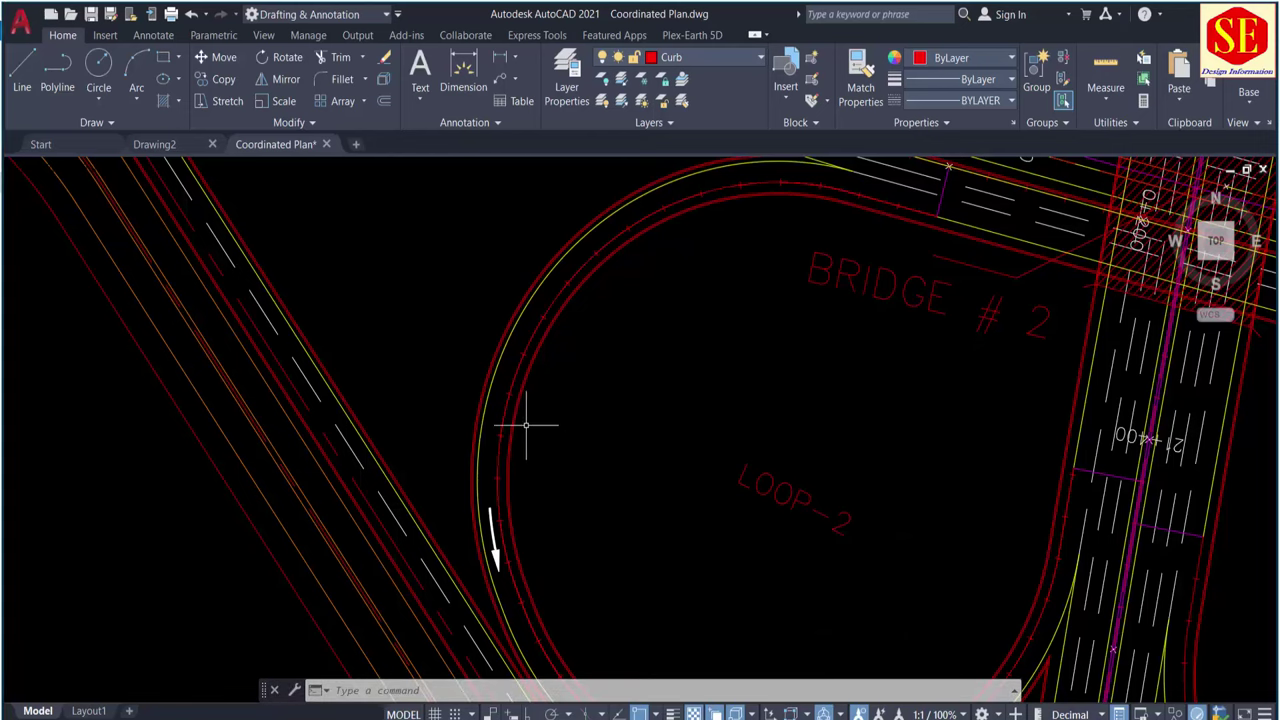
pyautogui.moveTo(588, 705)
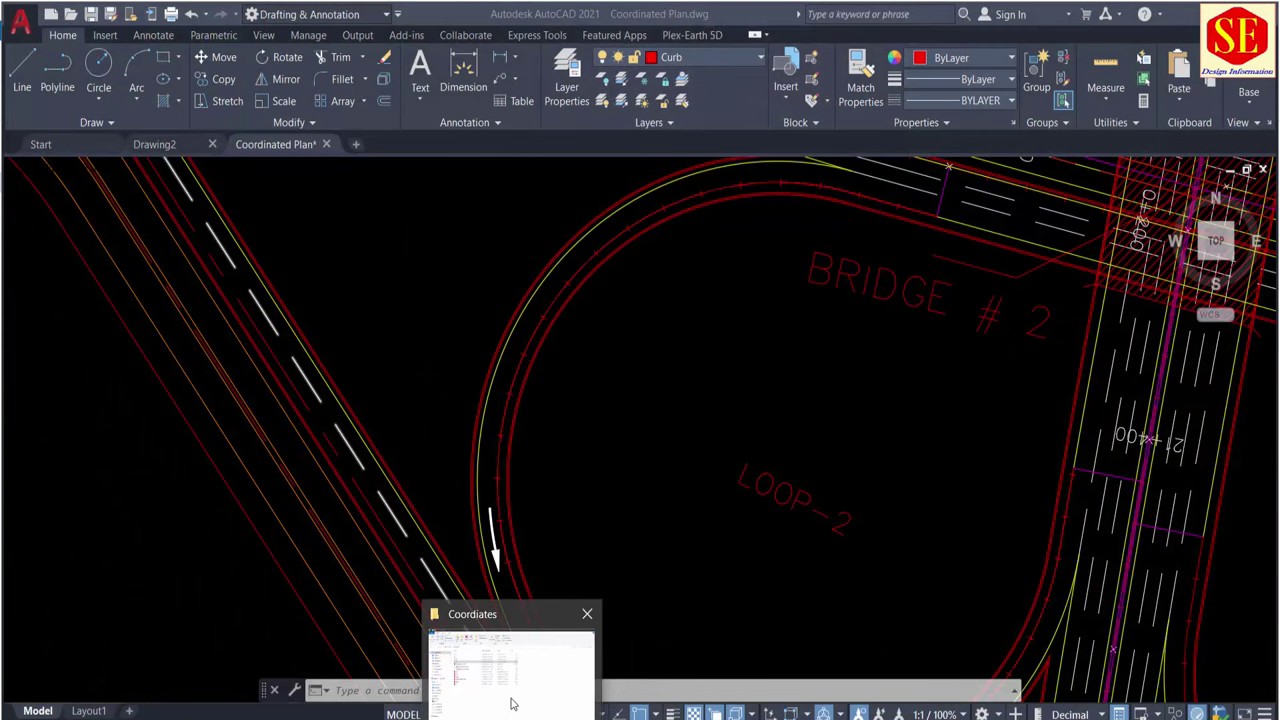
# - Look over the pEXt, DC, EXP and Points Table (QM) LISP files, then return to the drawing
pyautogui.click(480, 665)
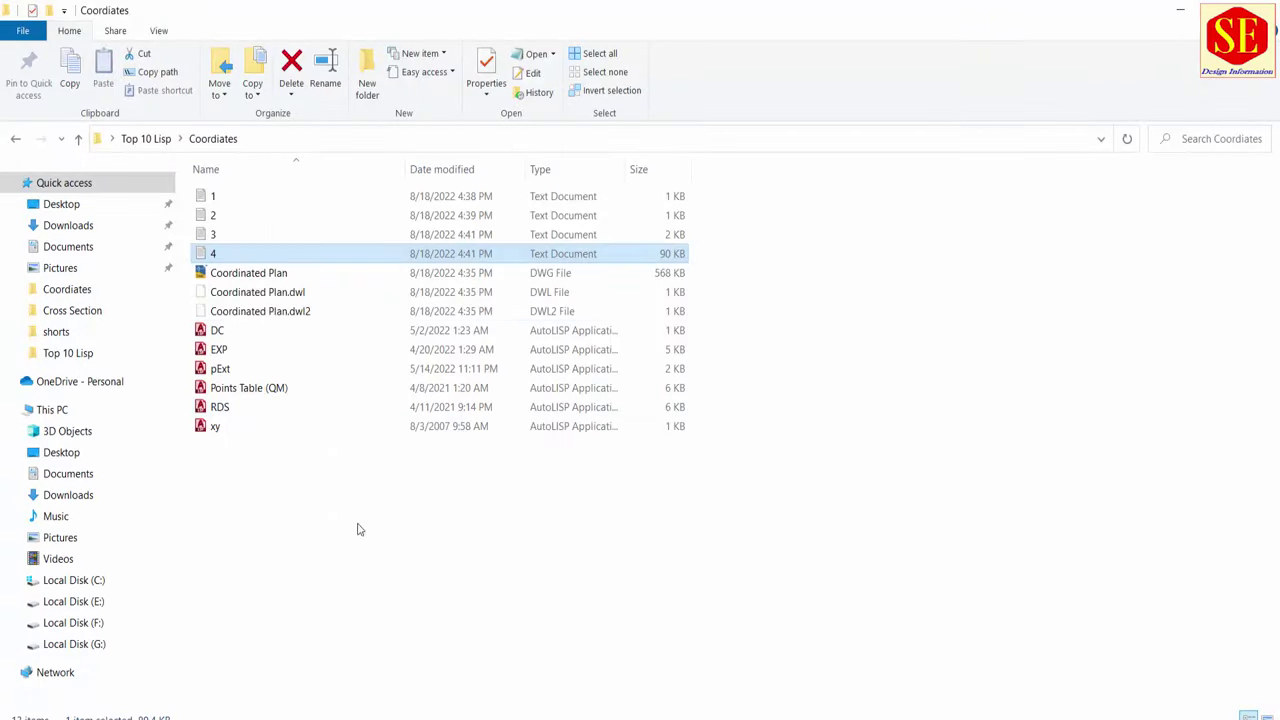
pyautogui.click(219, 349)
pyautogui.click(220, 368)
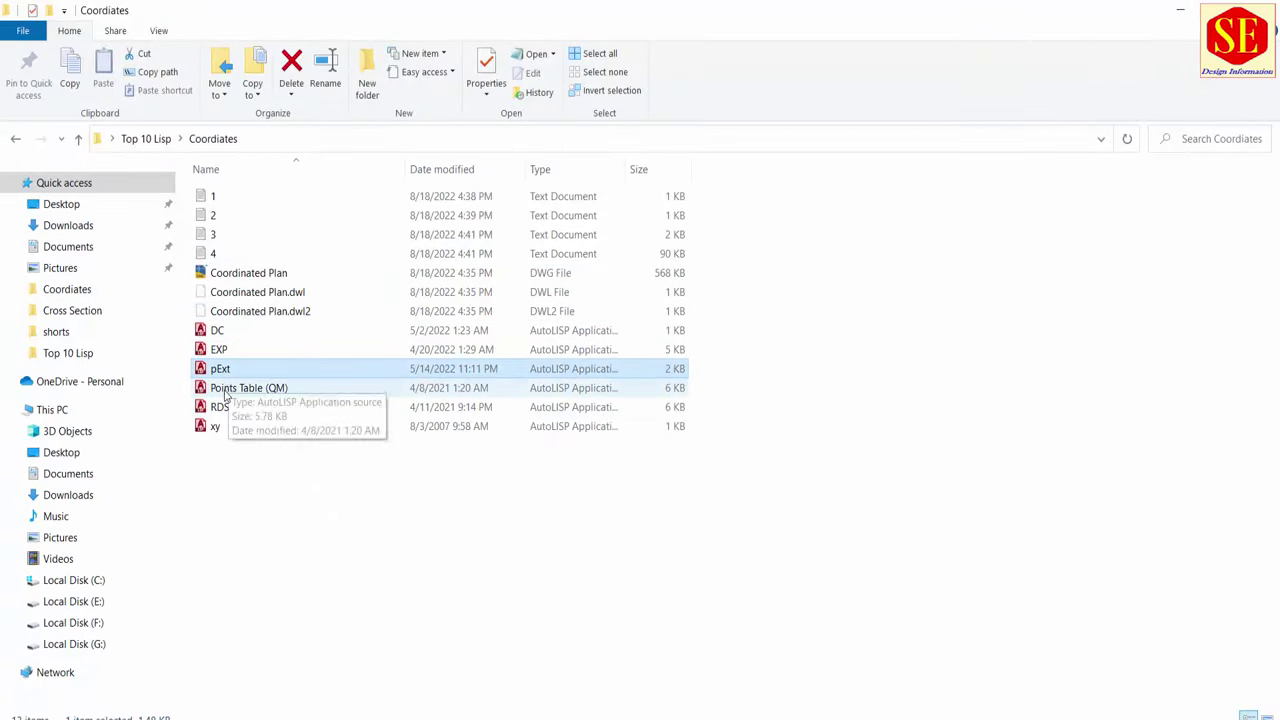
pyautogui.click(228, 390)
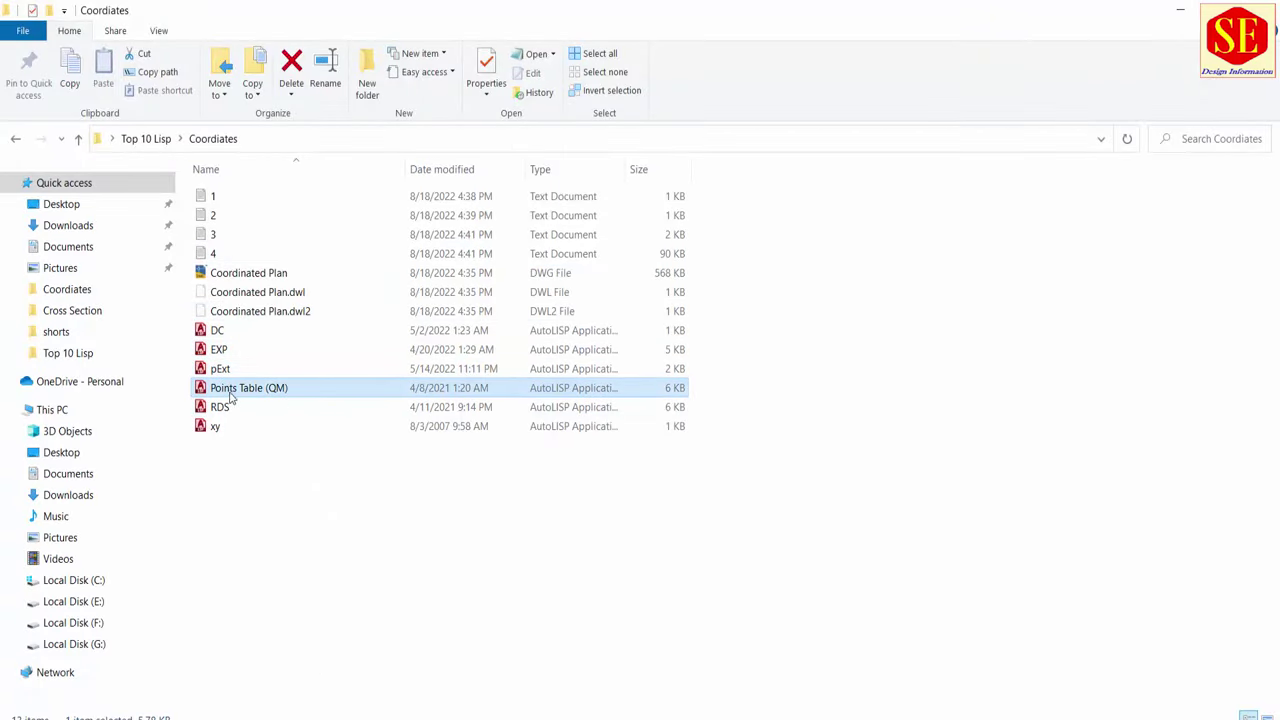
pyautogui.click(215, 332)
pyautogui.click(223, 355)
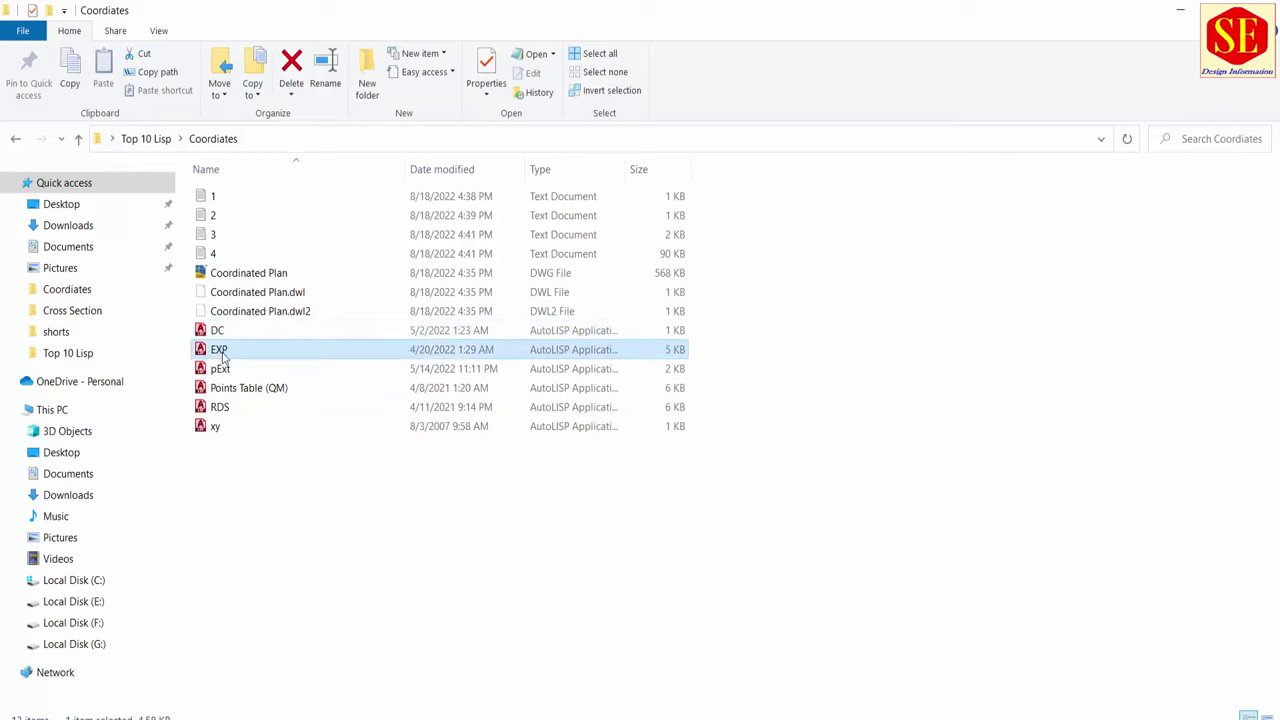
pyautogui.click(214, 371)
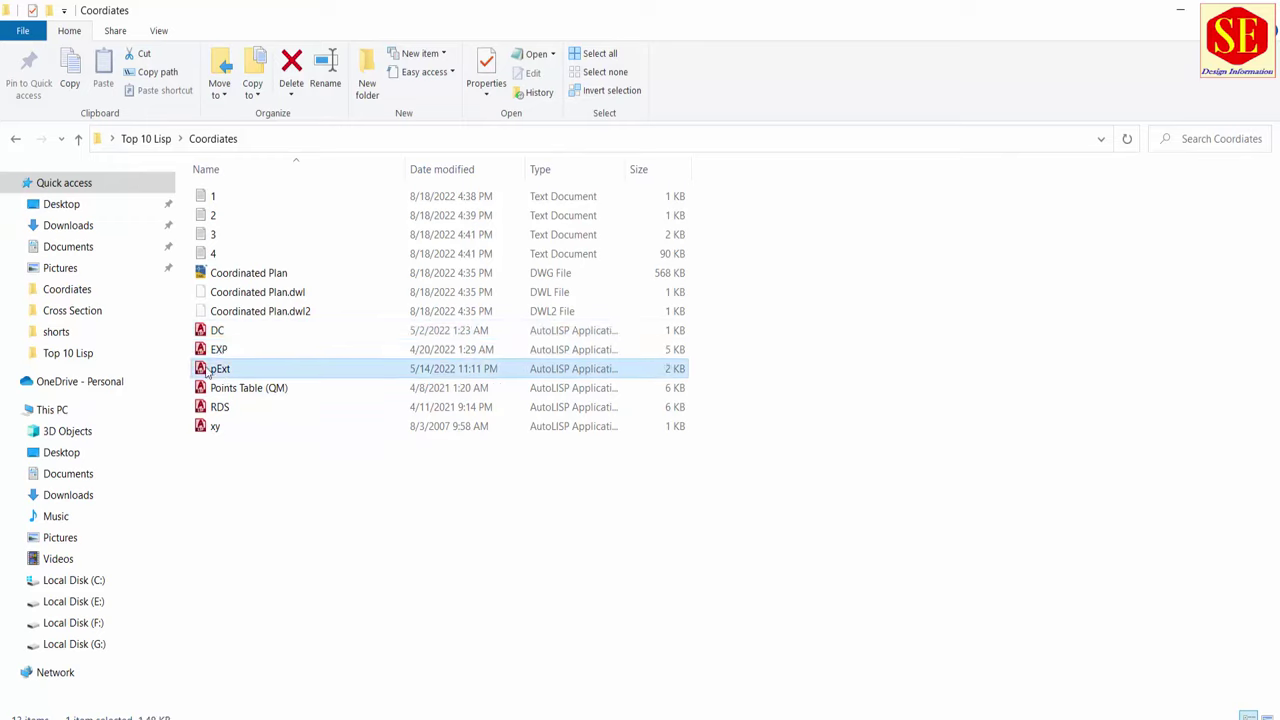
pyautogui.click(223, 392)
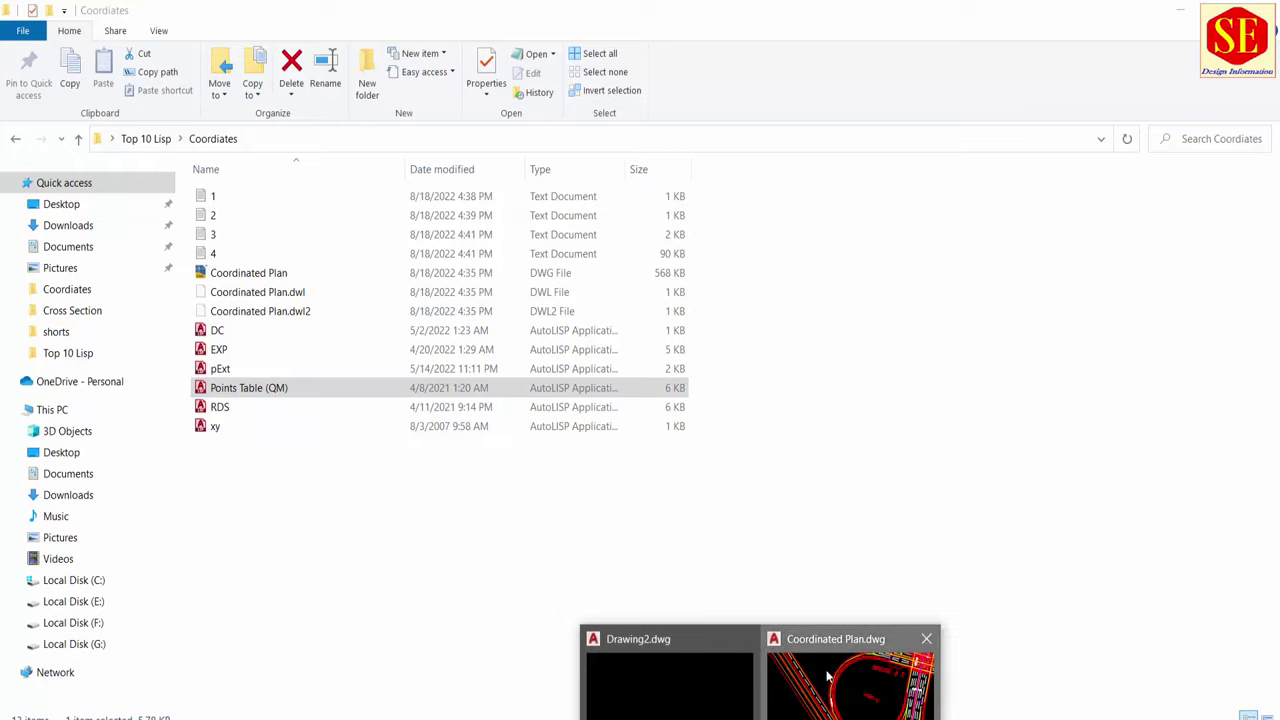
pyautogui.click(824, 675)
# - Run the QM points table routine and pick the first point at the line junction
pyautogui.scroll(-4, 635, 412)
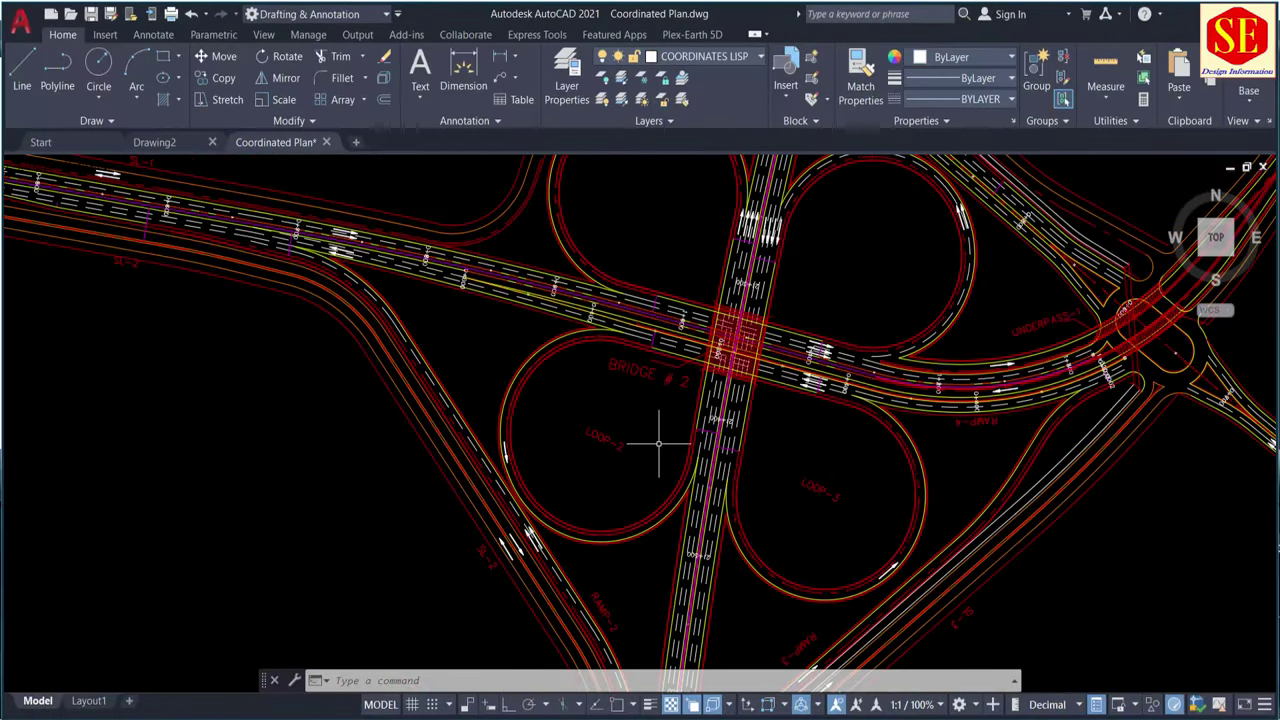
pyautogui.write('qm')
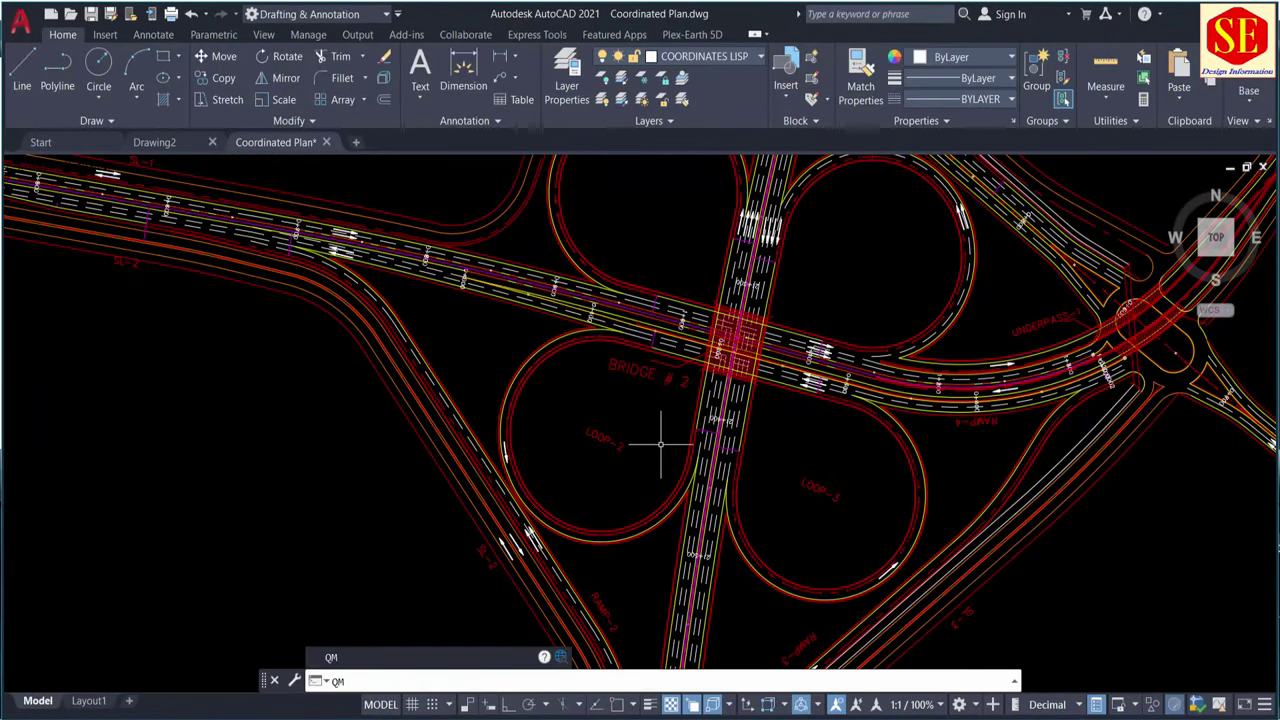
pyautogui.press('Return')
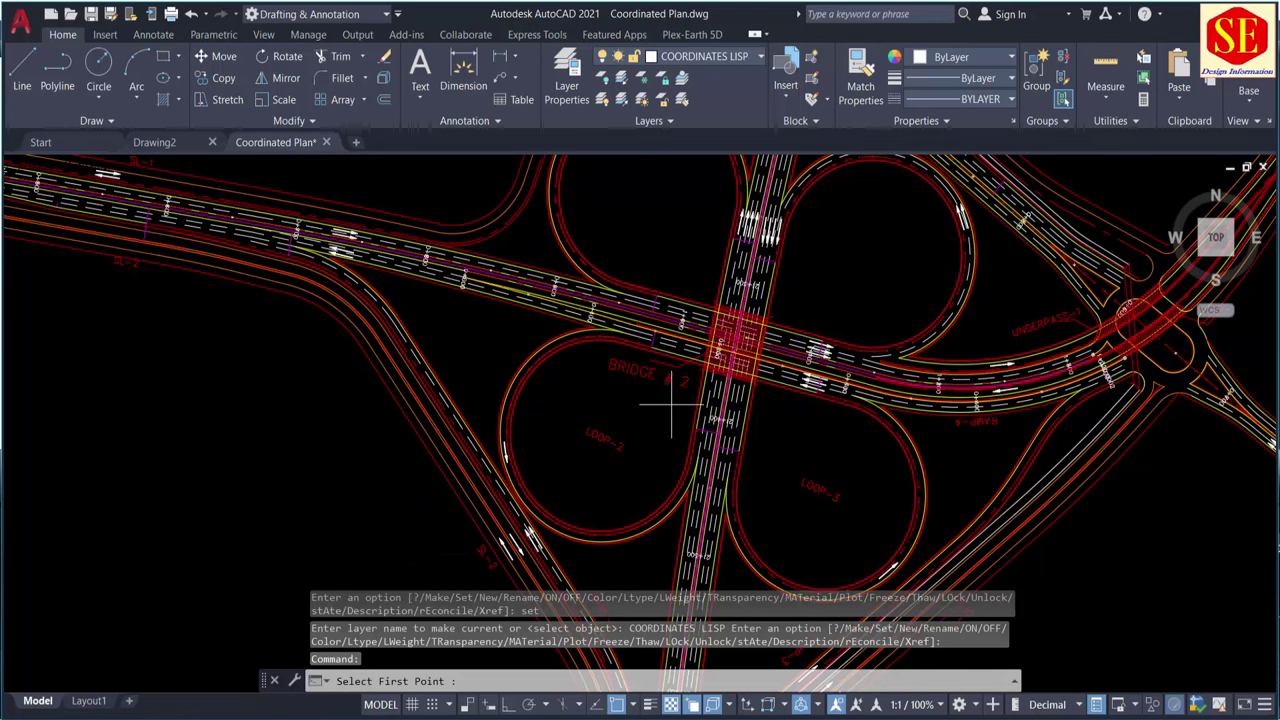
pyautogui.scroll(5, 690, 318)
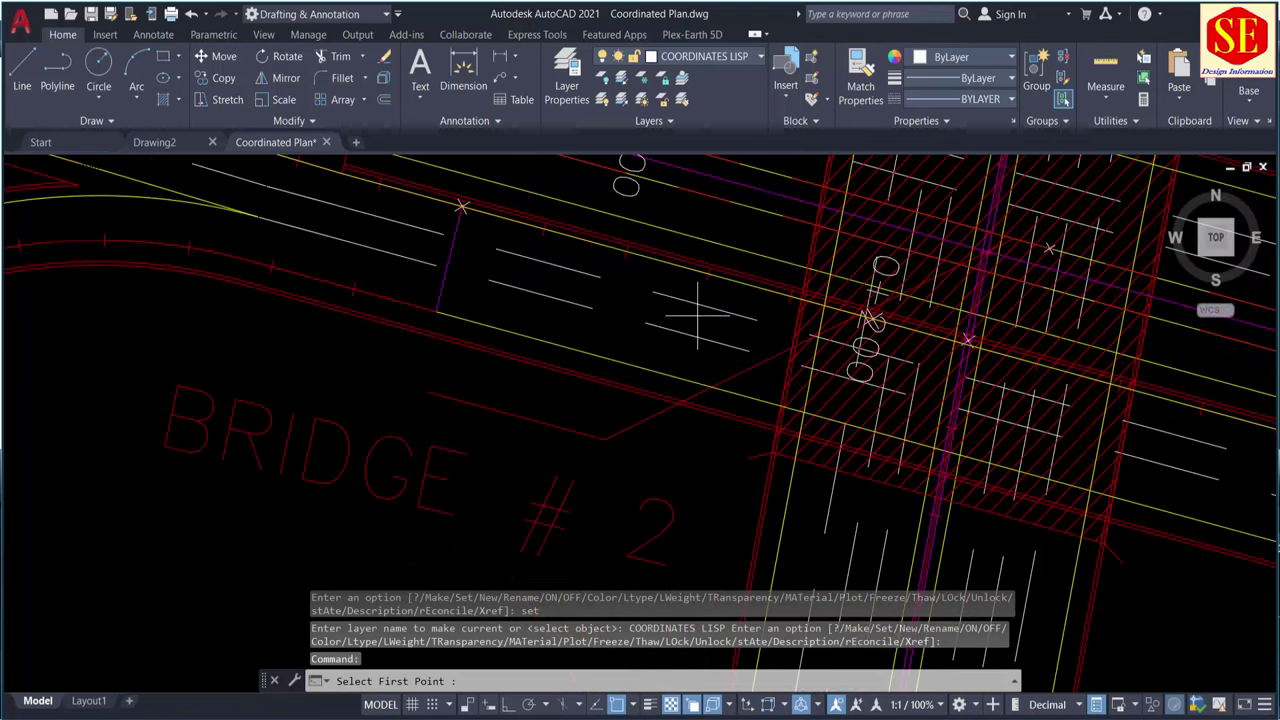
pyautogui.scroll(3, 362, 330)
pyautogui.scroll(-2, 300, 257)
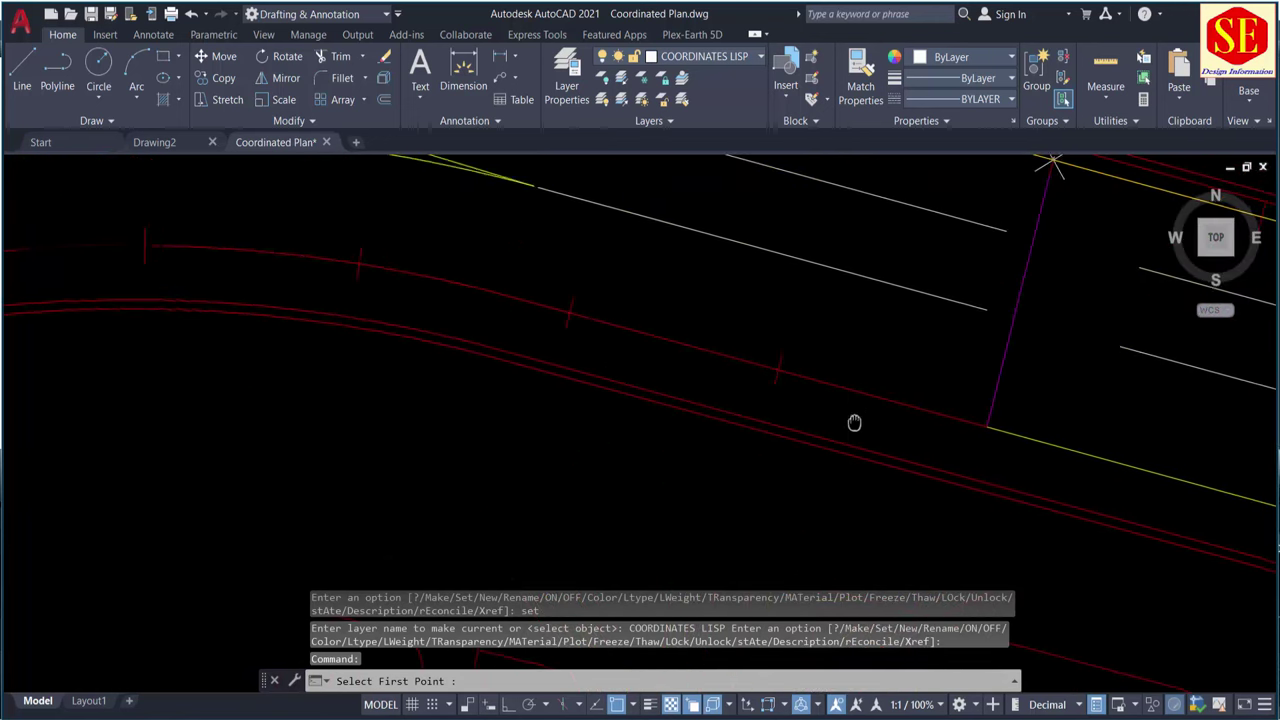
pyautogui.scroll(-2, 343, 286)
pyautogui.scroll(3, 740, 376)
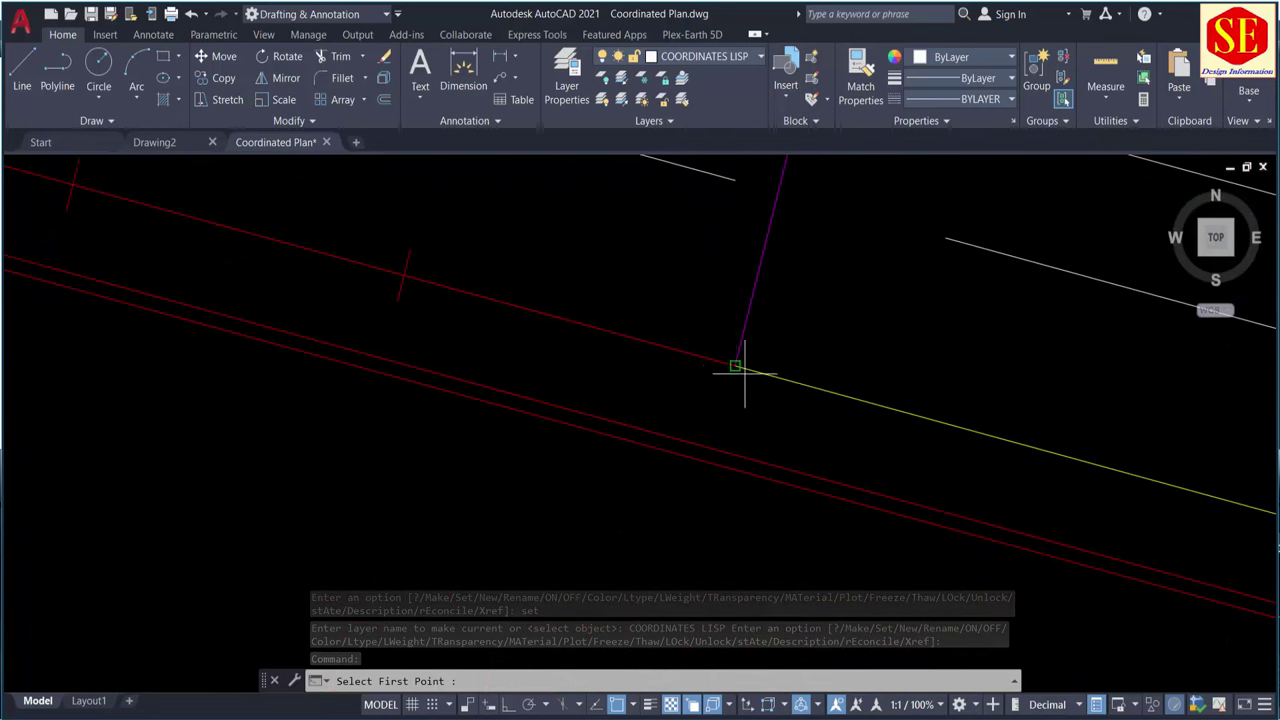
pyautogui.click(735, 367)
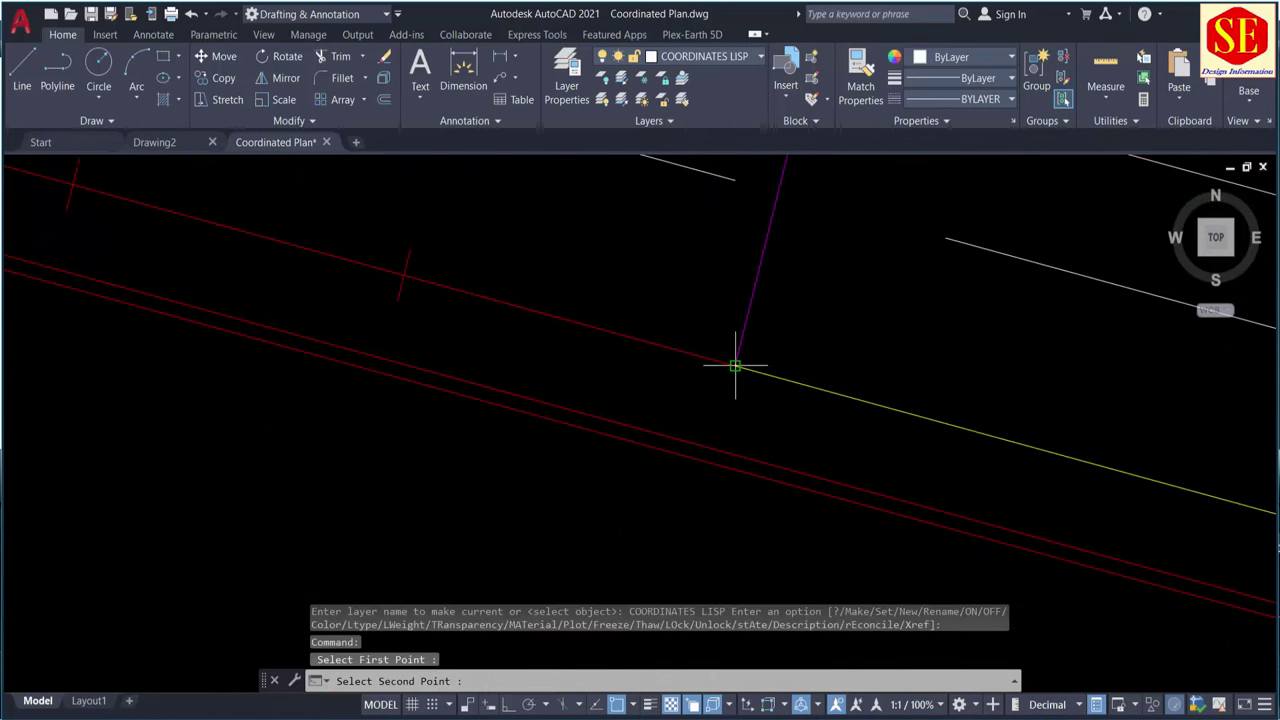
# - Pick the second point at the red line intersection and start numbering at 1
pyautogui.scroll(3, 402, 275)
pyautogui.scroll(2, 420, 272)
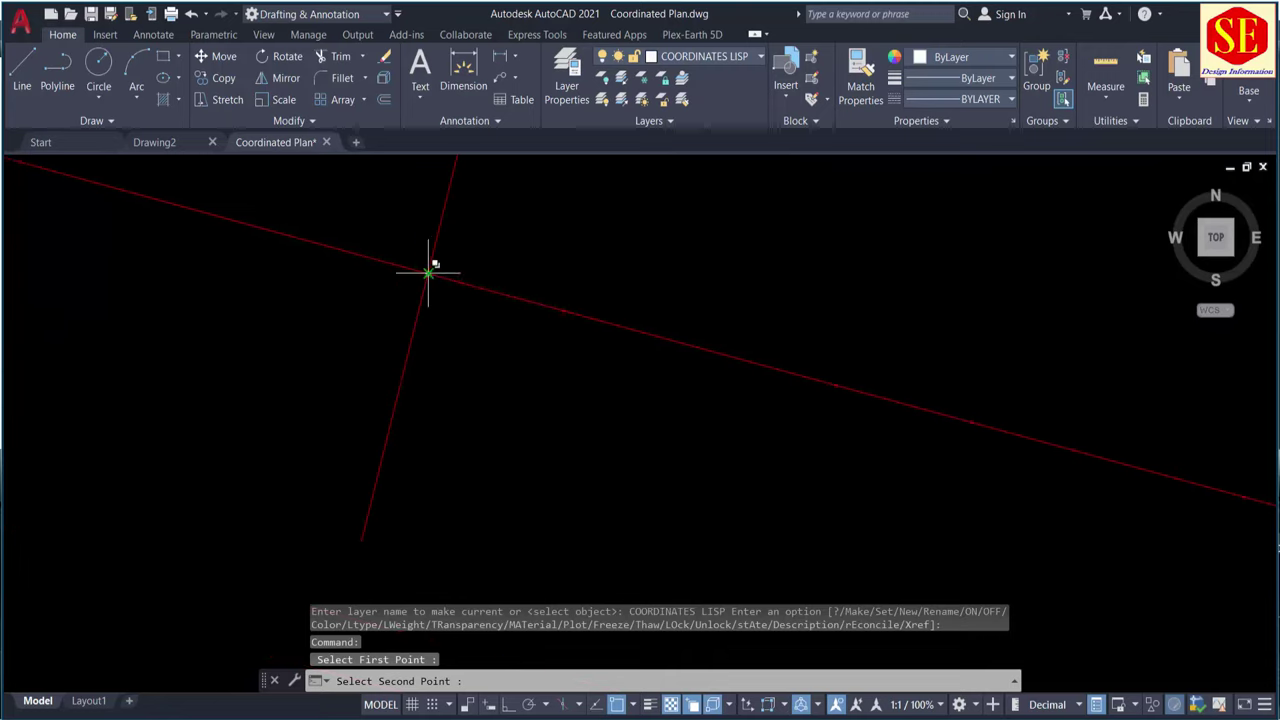
pyautogui.click(428, 273)
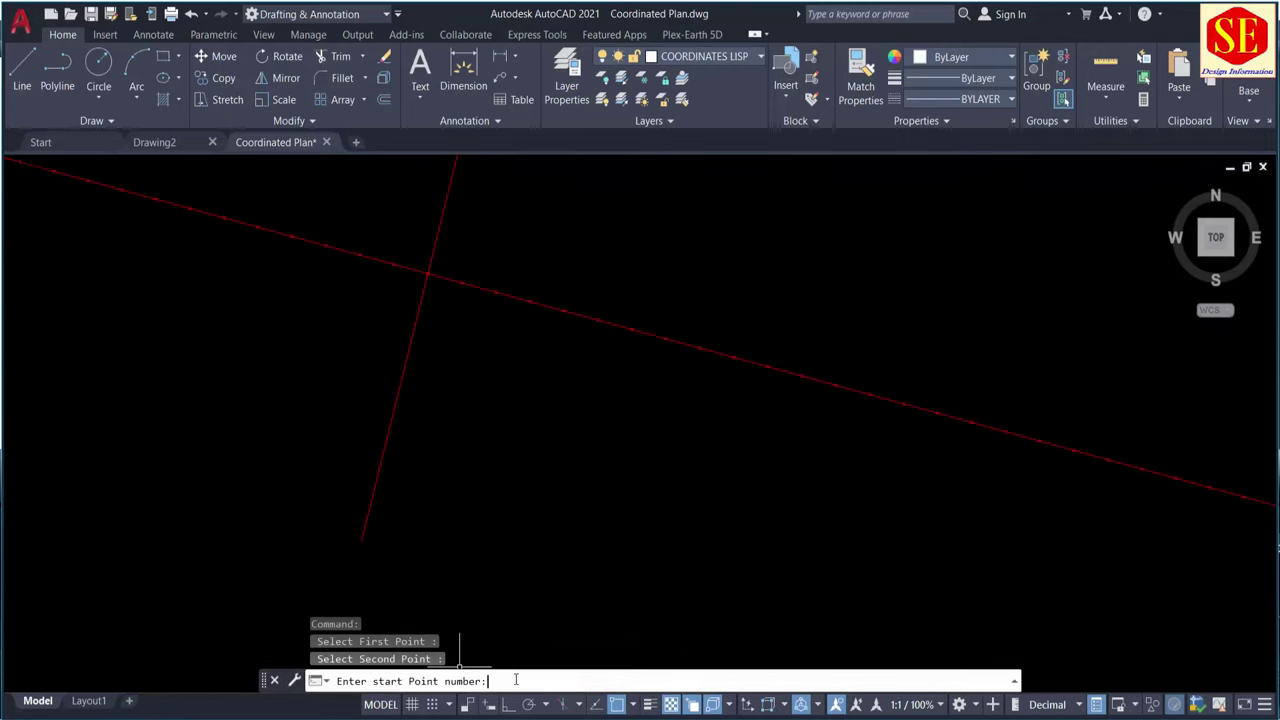
pyautogui.scroll(3, 552, 417)
pyautogui.scroll(1, 600, 400)
pyautogui.write('1')
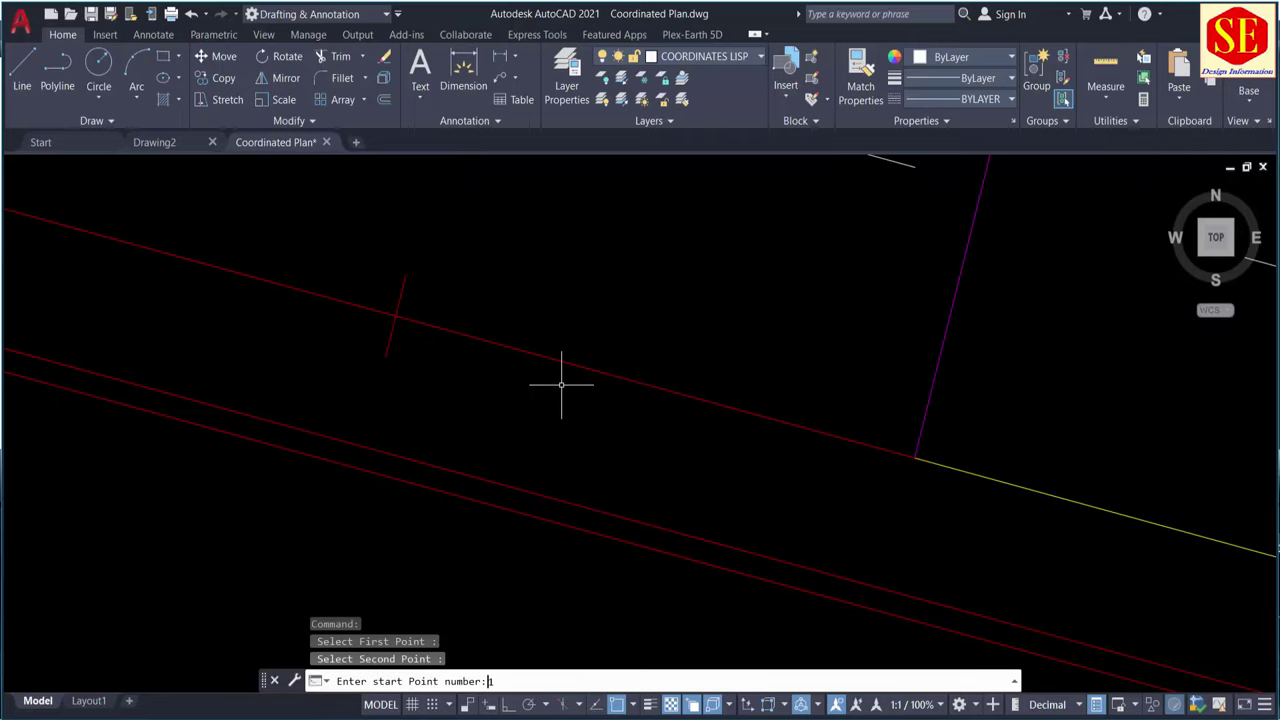
pyautogui.press('Return')
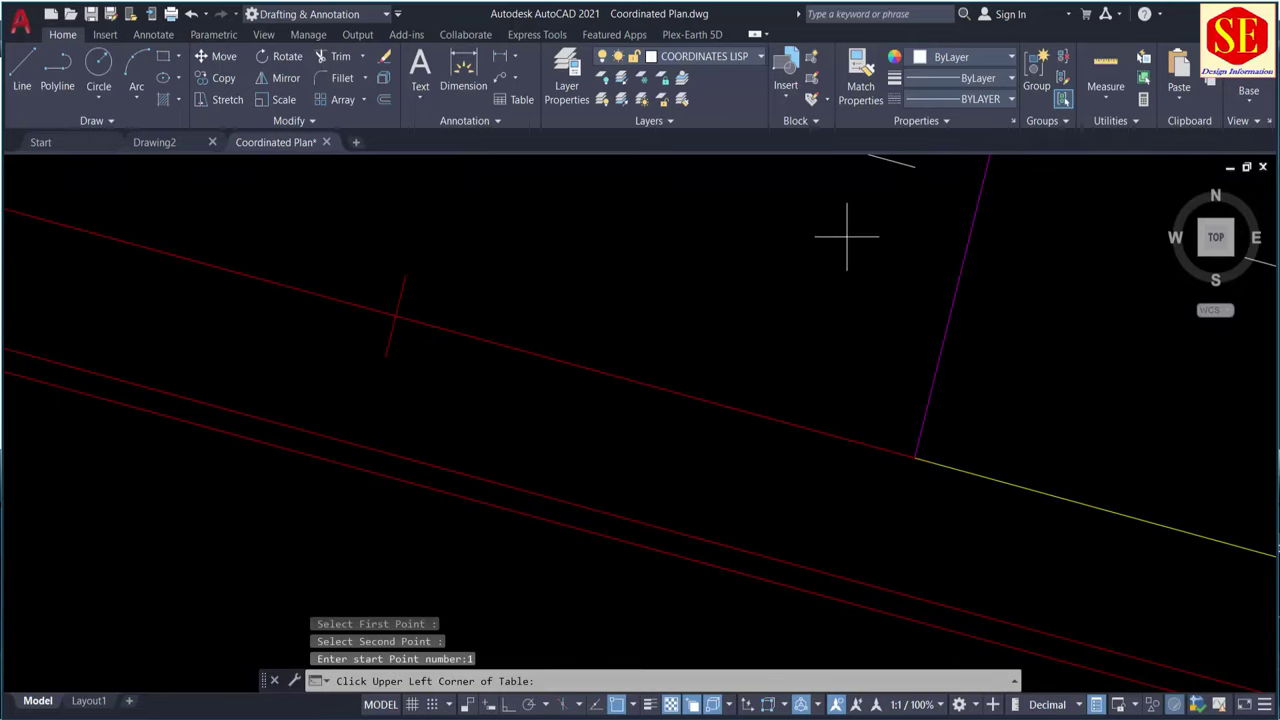
# - Place the POINT#/EASTING/NORTHING/ELEVATION table to the left of the interchange
pyautogui.scroll(-3, 845, 240)
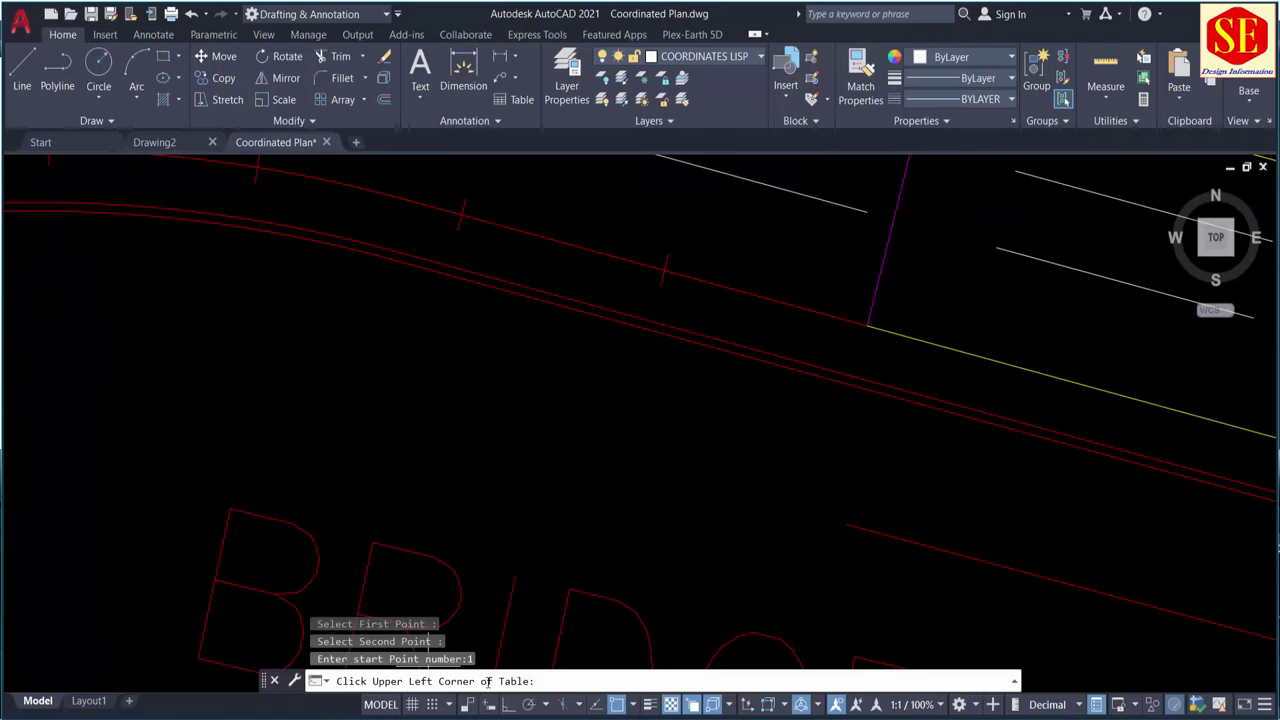
pyautogui.scroll(-5, 654, 394)
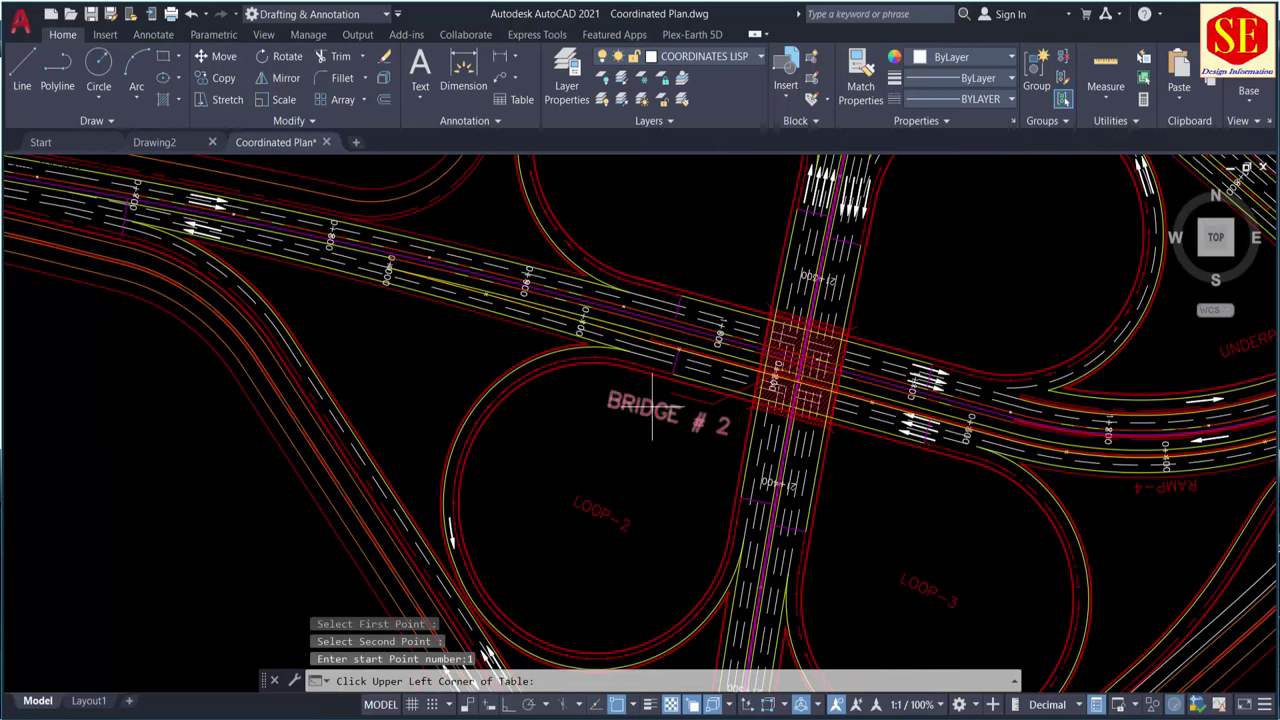
pyautogui.scroll(-3, 690, 425)
pyautogui.scroll(3, 682, 342)
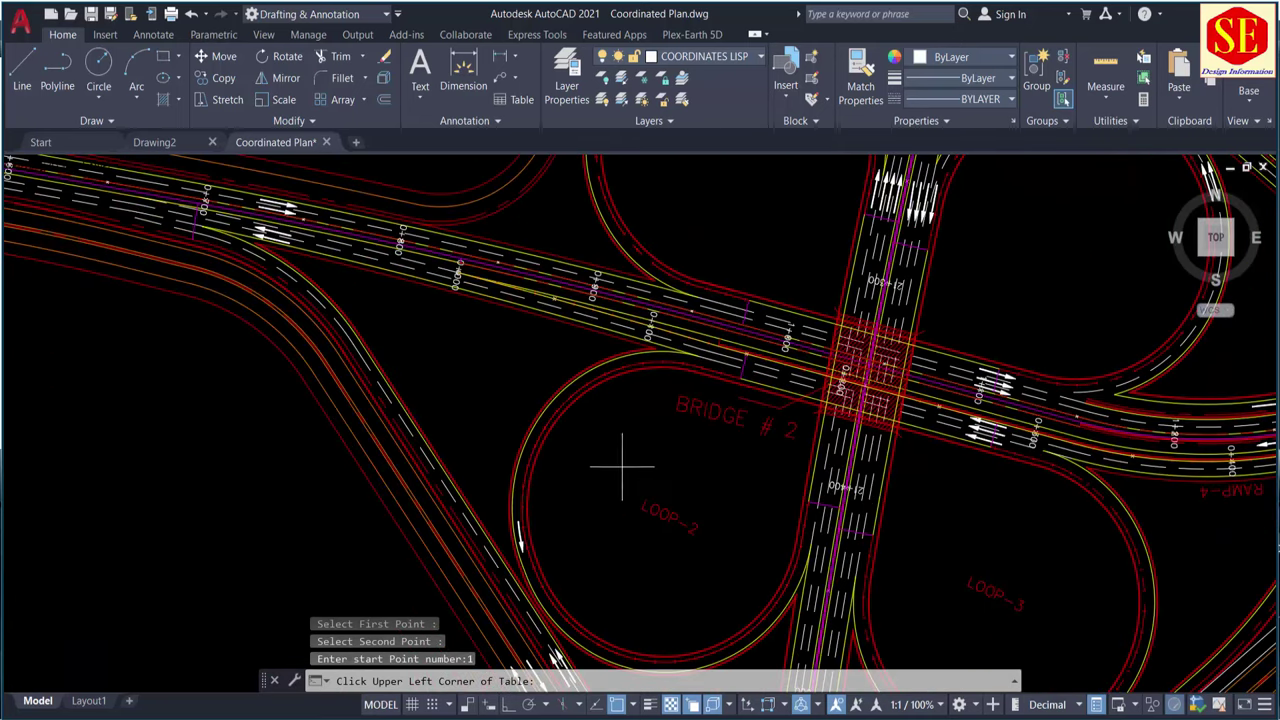
pyautogui.moveTo(630, 465); pyautogui.dragTo(776, 382, button='middle')
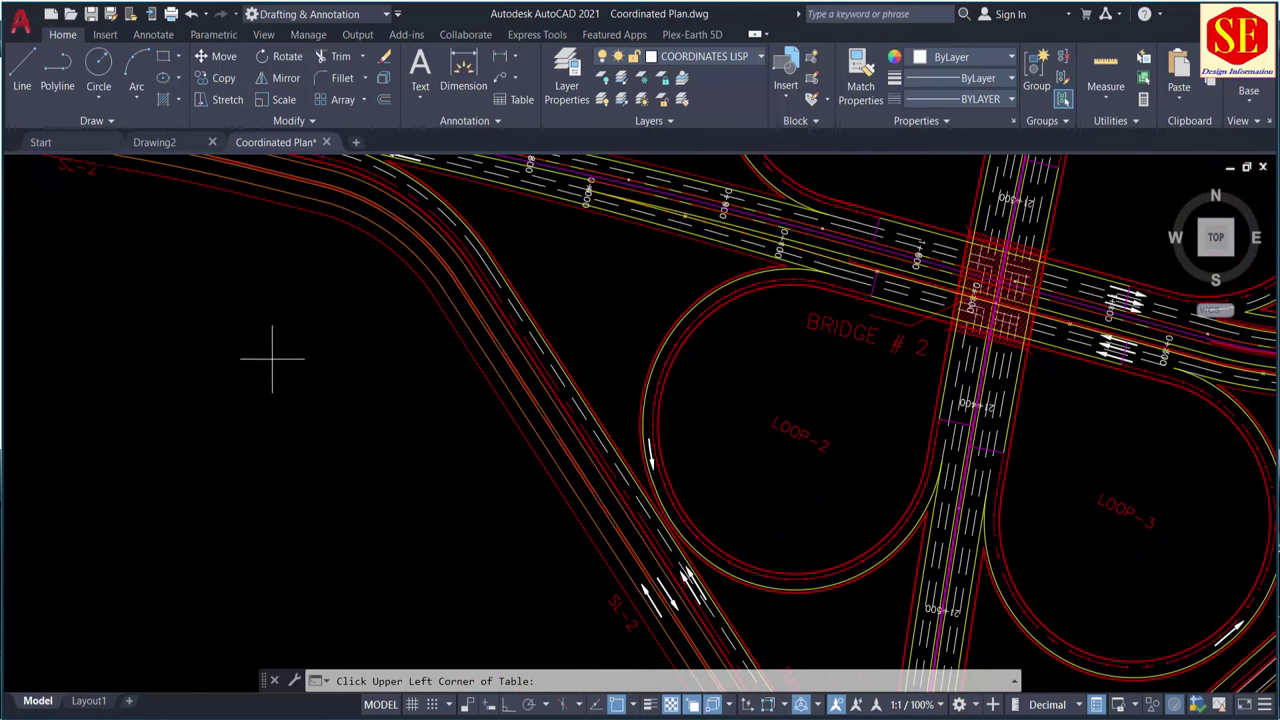
pyautogui.click(205, 391)
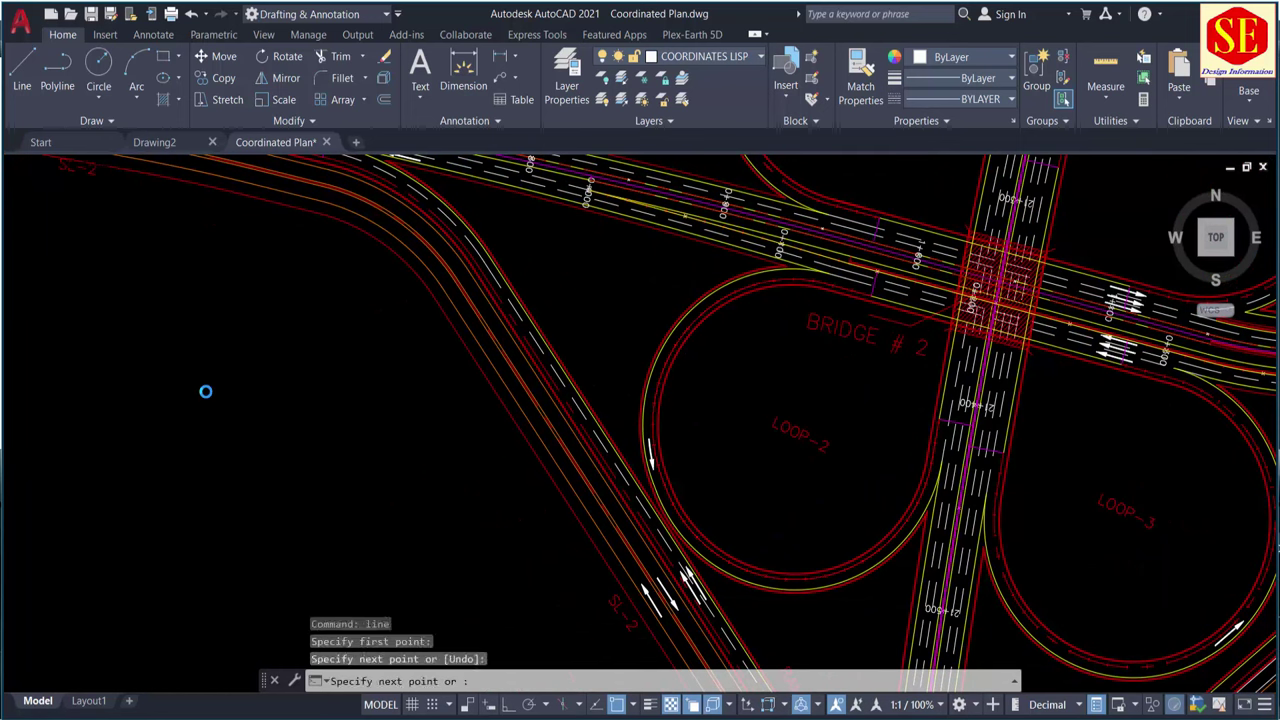
pyautogui.scroll(4, 215, 383)
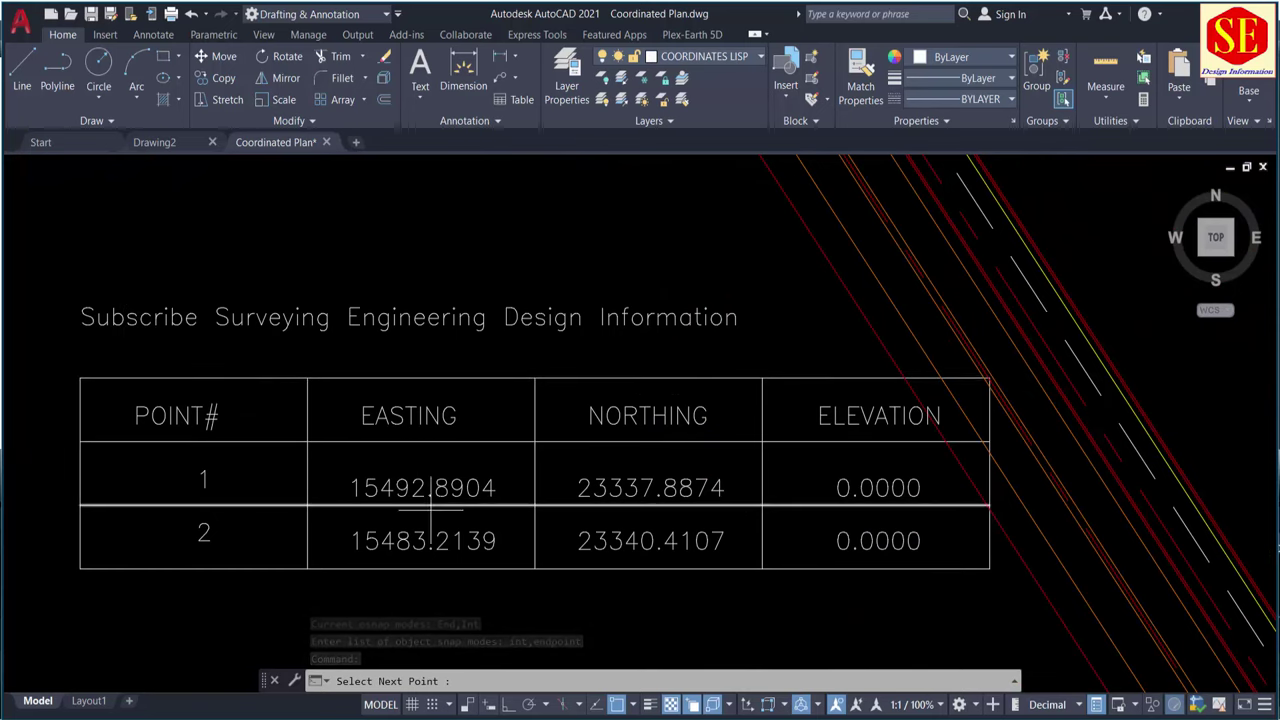
# - Add point 5 on the ramp near Bridge #2, choosing Point among the overlapping objects
pyautogui.scroll(-8, 430, 465)
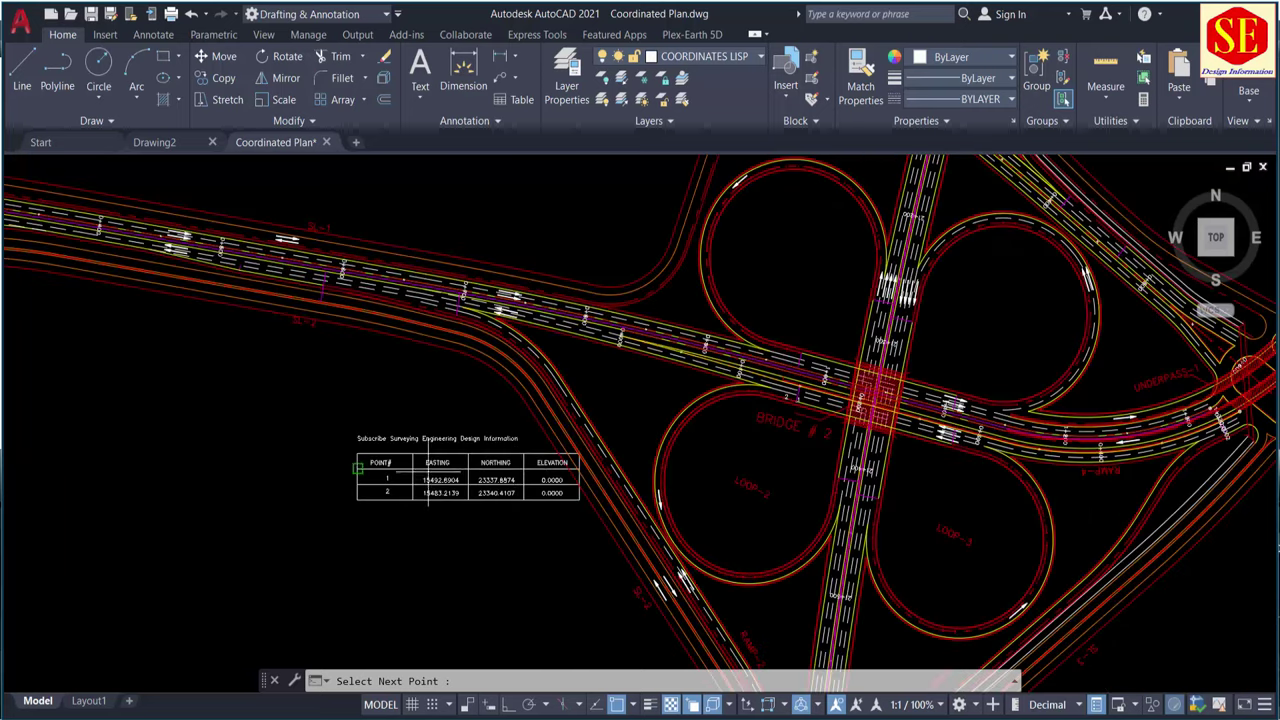
pyautogui.scroll(6, 838, 386)
pyautogui.scroll(4, 600, 465)
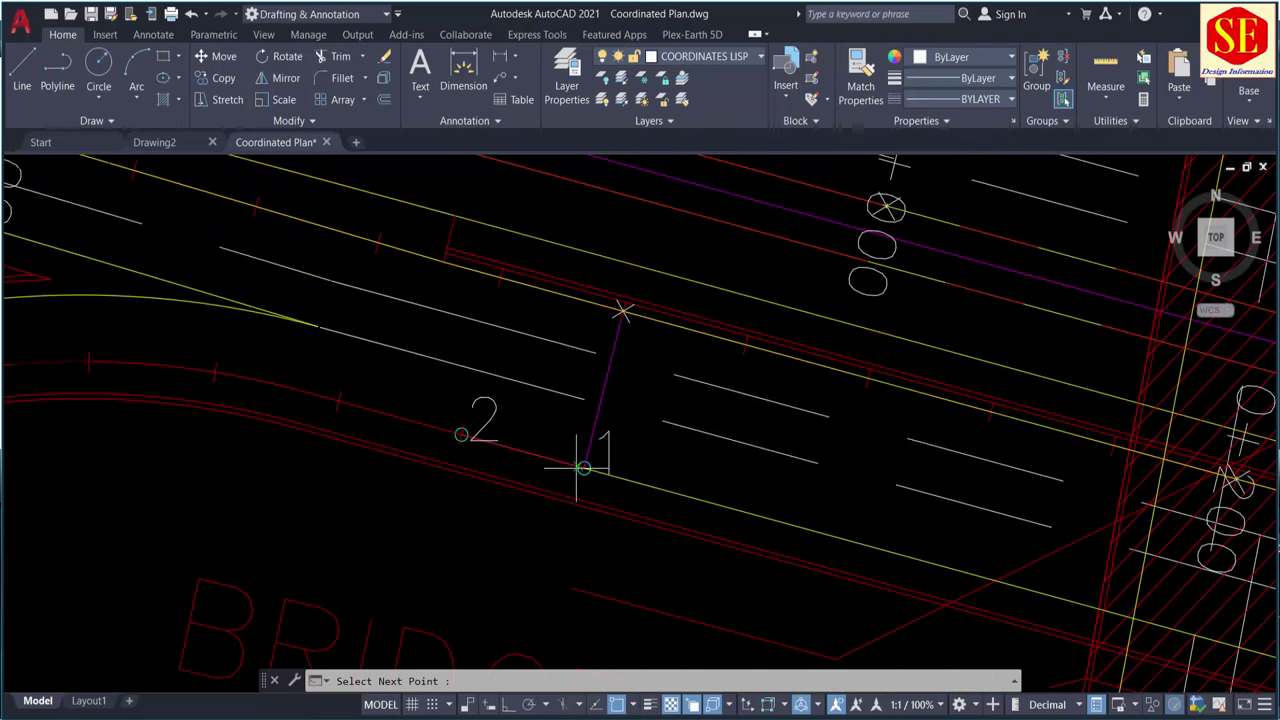
pyautogui.moveTo(537, 465)
pyautogui.mouseDown(button='middle')
pyautogui.moveTo(880, 410)
pyautogui.moveTo(992, 430)
pyautogui.mouseUp(button='middle')
pyautogui.scroll(4, 705, 355)
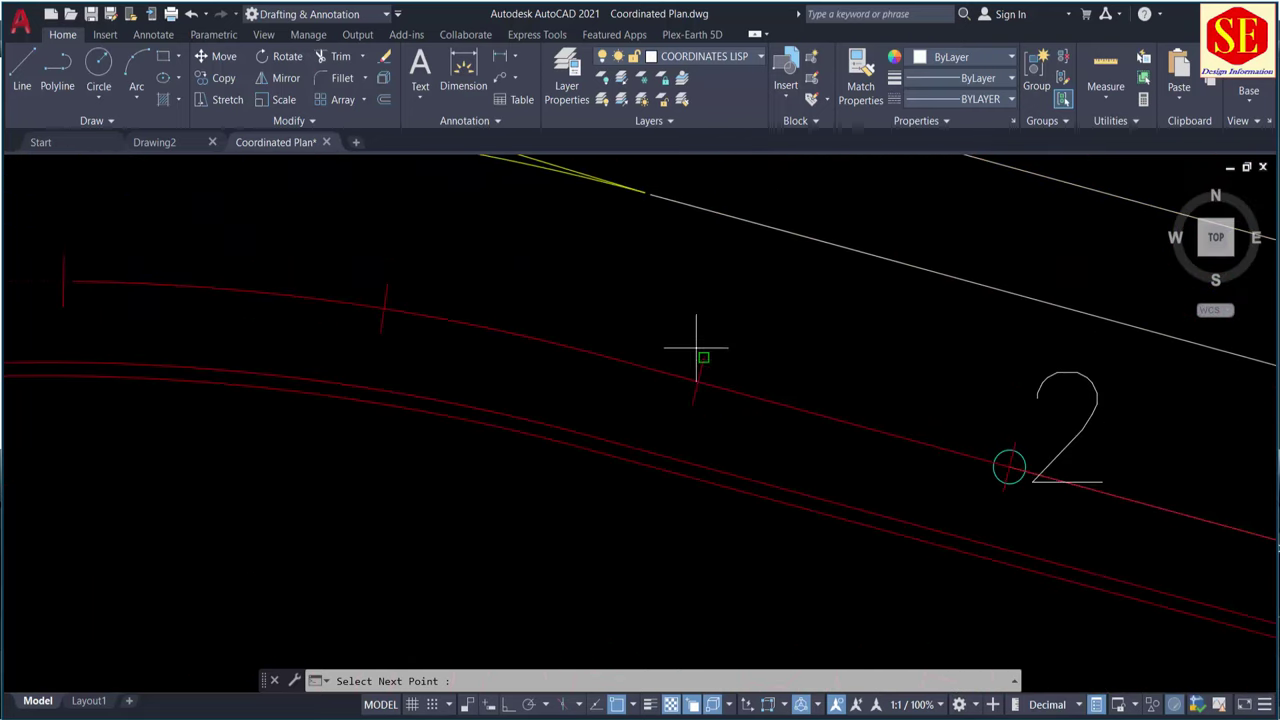
pyautogui.scroll(2, 698, 385)
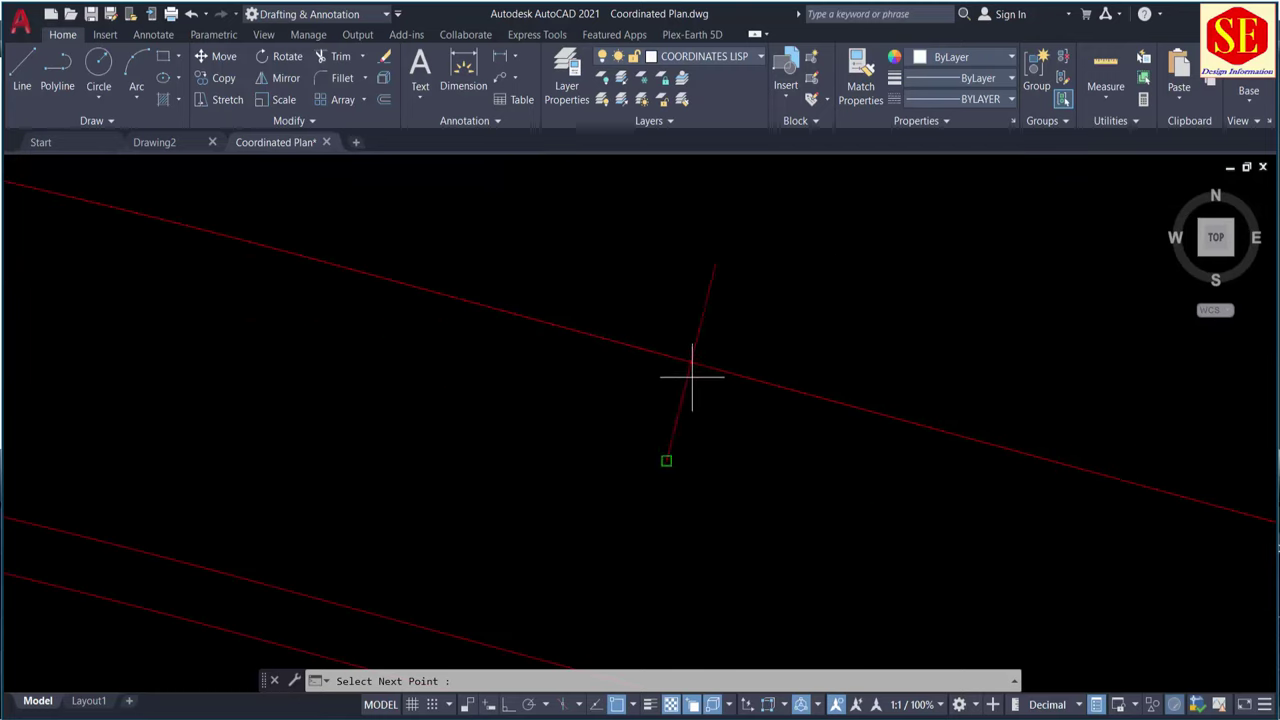
pyautogui.scroll(2, 698, 385)
pyautogui.scroll(-4, 720, 355)
pyautogui.scroll(-4, 786, 313)
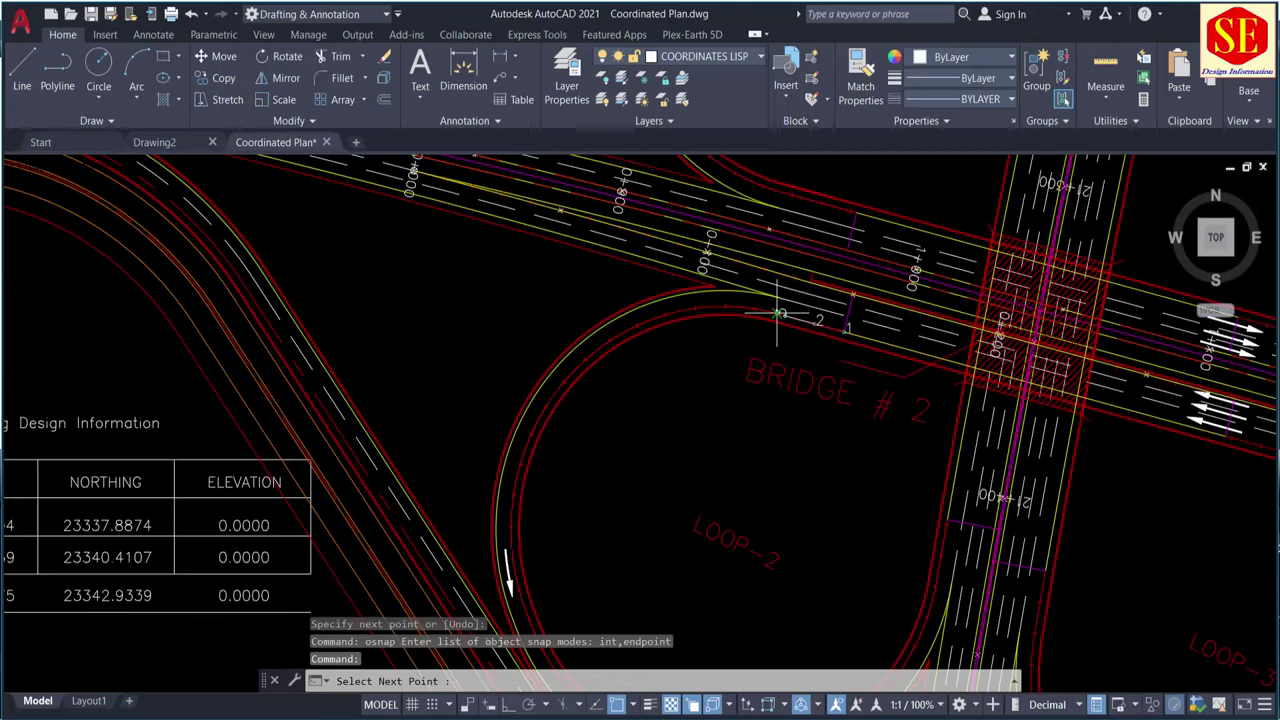
pyautogui.moveTo(269, 459); pyautogui.dragTo(535, 343, button='middle')
pyautogui.scroll(-5, 520, 457)
pyautogui.scroll(5, 637, 410)
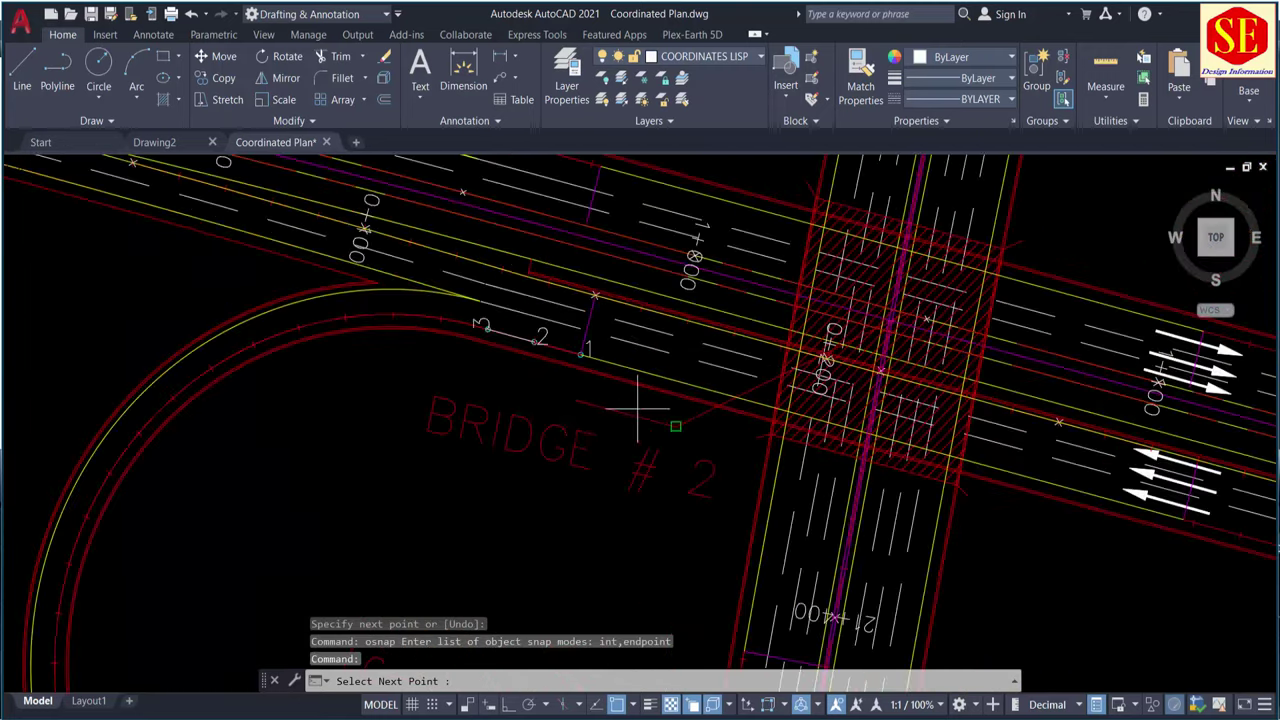
pyautogui.scroll(4, 434, 318)
pyautogui.scroll(4, 435, 300)
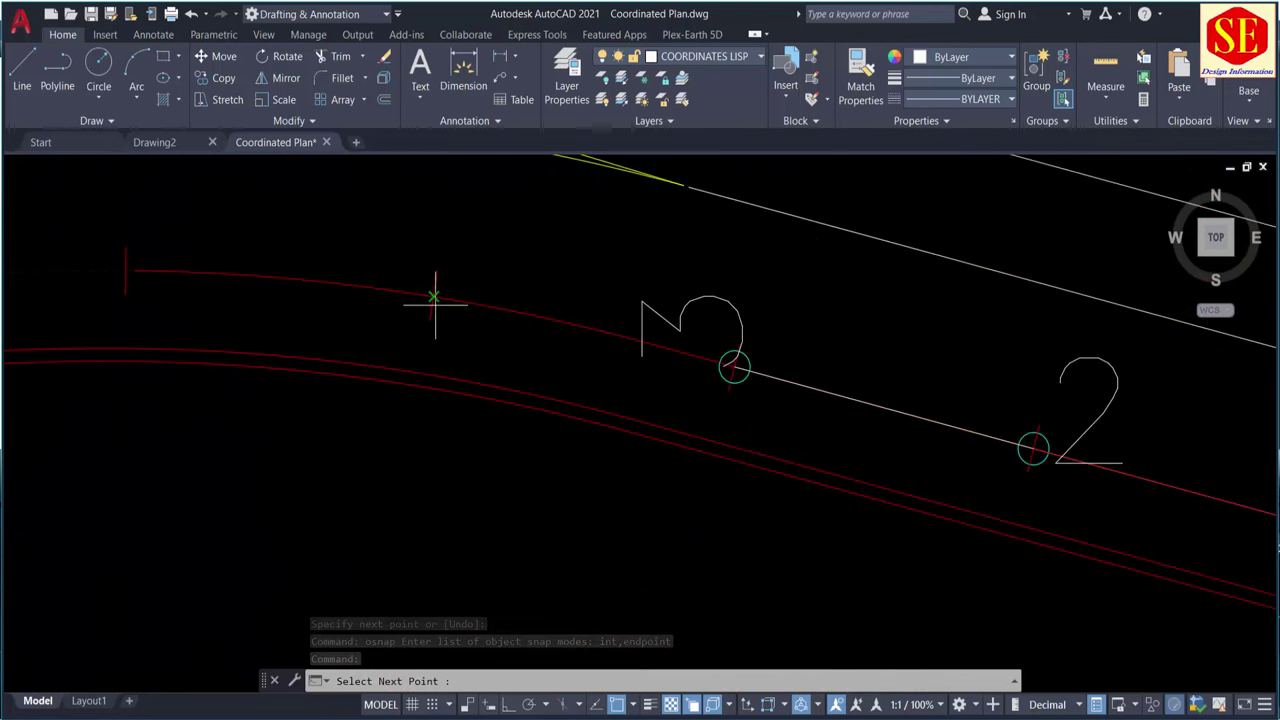
pyautogui.scroll(-5, 640, 285)
pyautogui.scroll(-3, 648, 285)
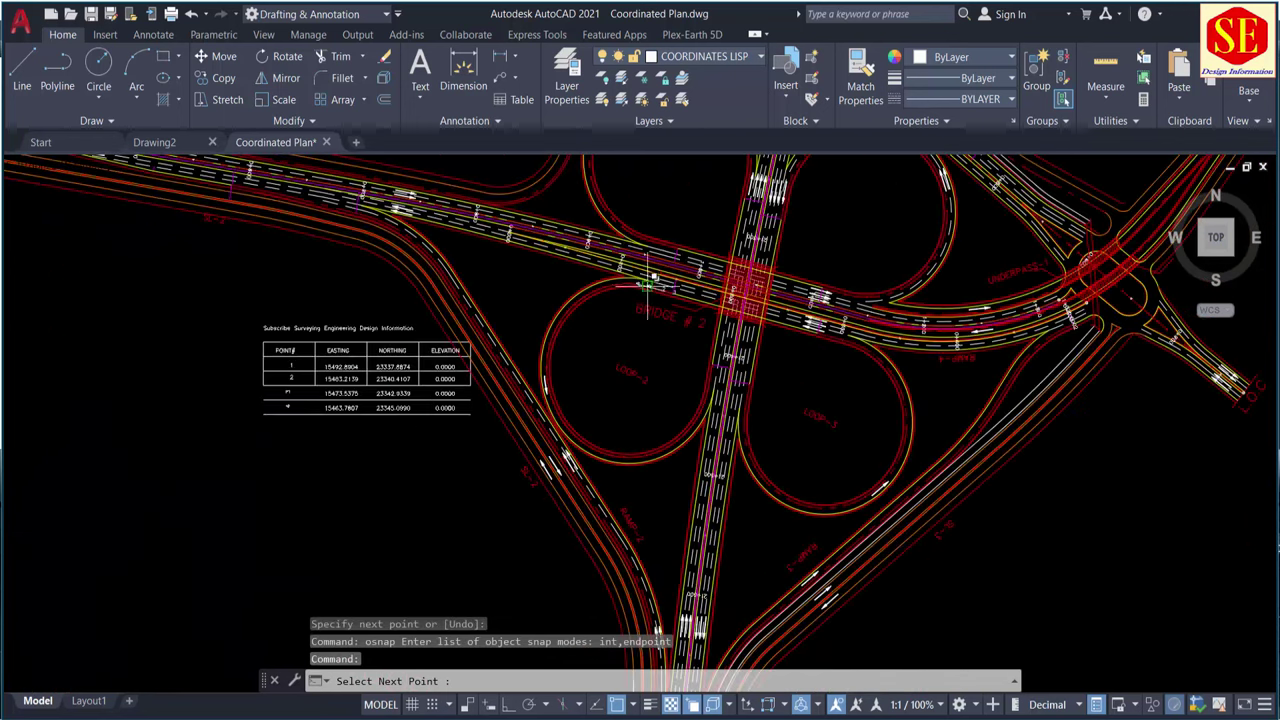
pyautogui.scroll(2, 429, 430)
pyautogui.scroll(3, 269, 405)
pyautogui.scroll(-3, 228, 410)
pyautogui.scroll(5, 753, 206)
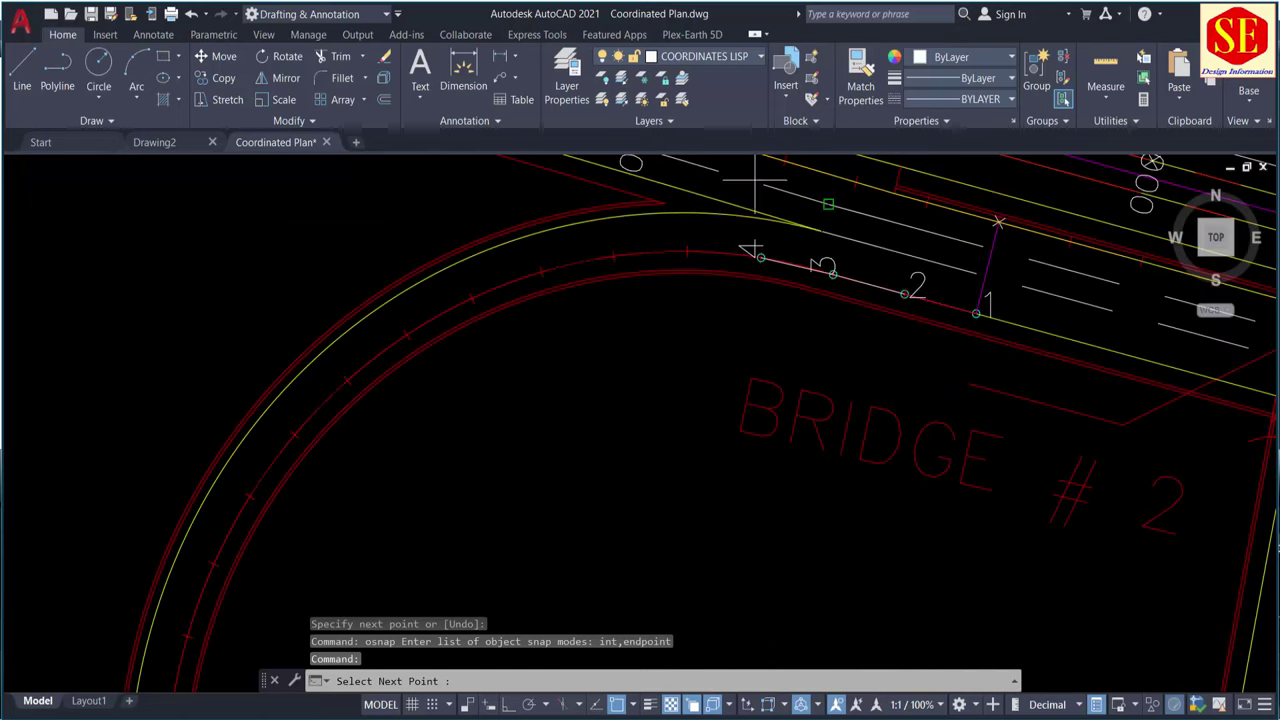
pyautogui.click(700, 268)
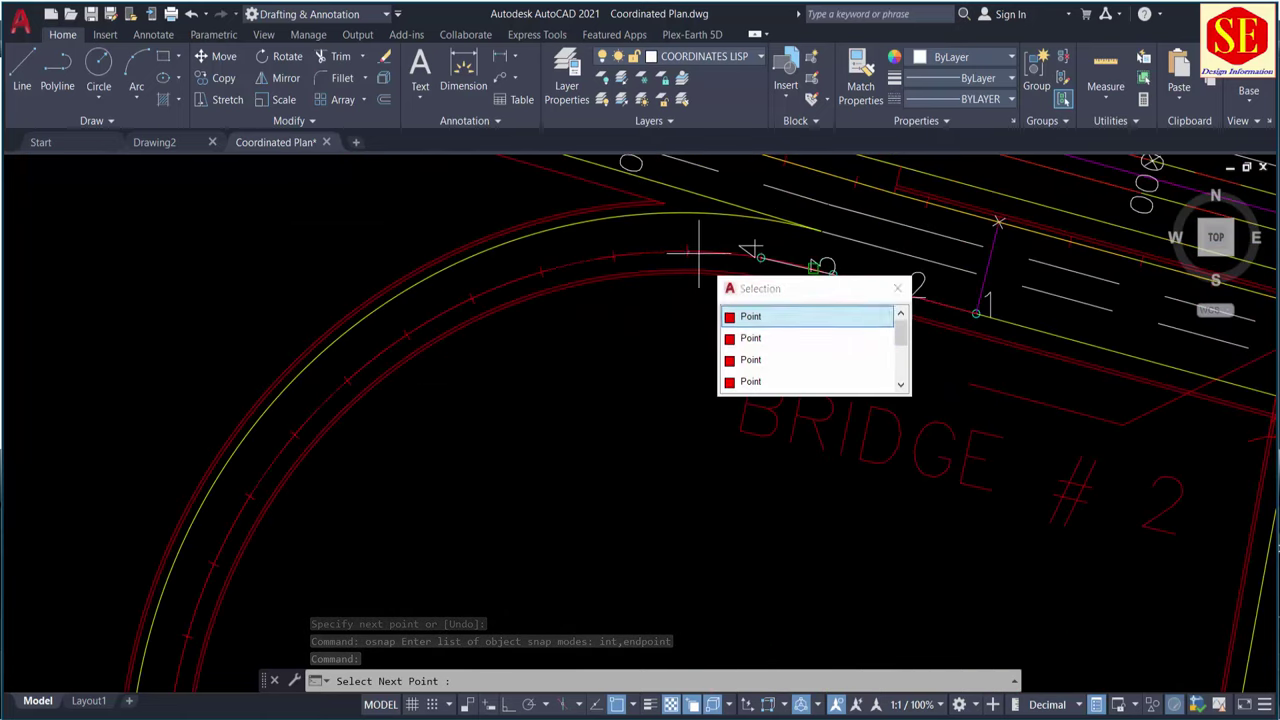
pyautogui.click(750, 317)
# - Add point 6 further along the ramp the same way and finish the six-point table
pyautogui.scroll(-2, 636, 345)
pyautogui.scroll(-3, 636, 345)
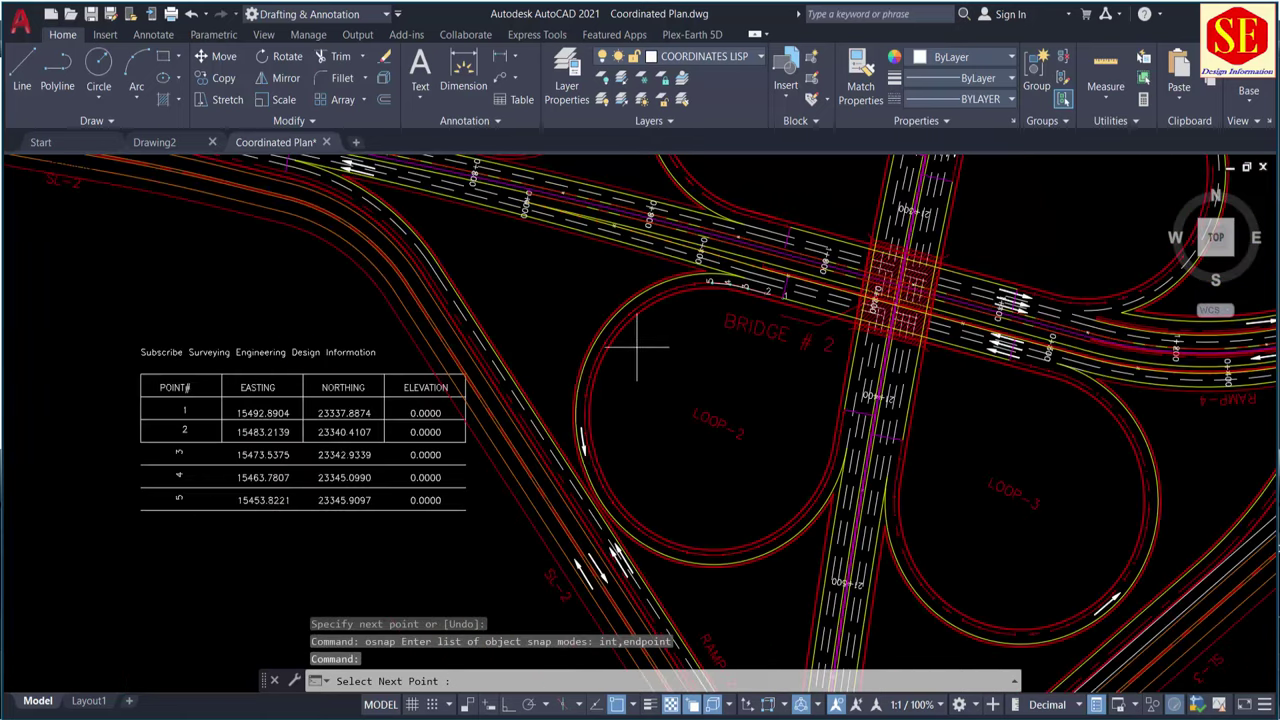
pyautogui.scroll(3, 725, 330)
pyautogui.scroll(2, 725, 330)
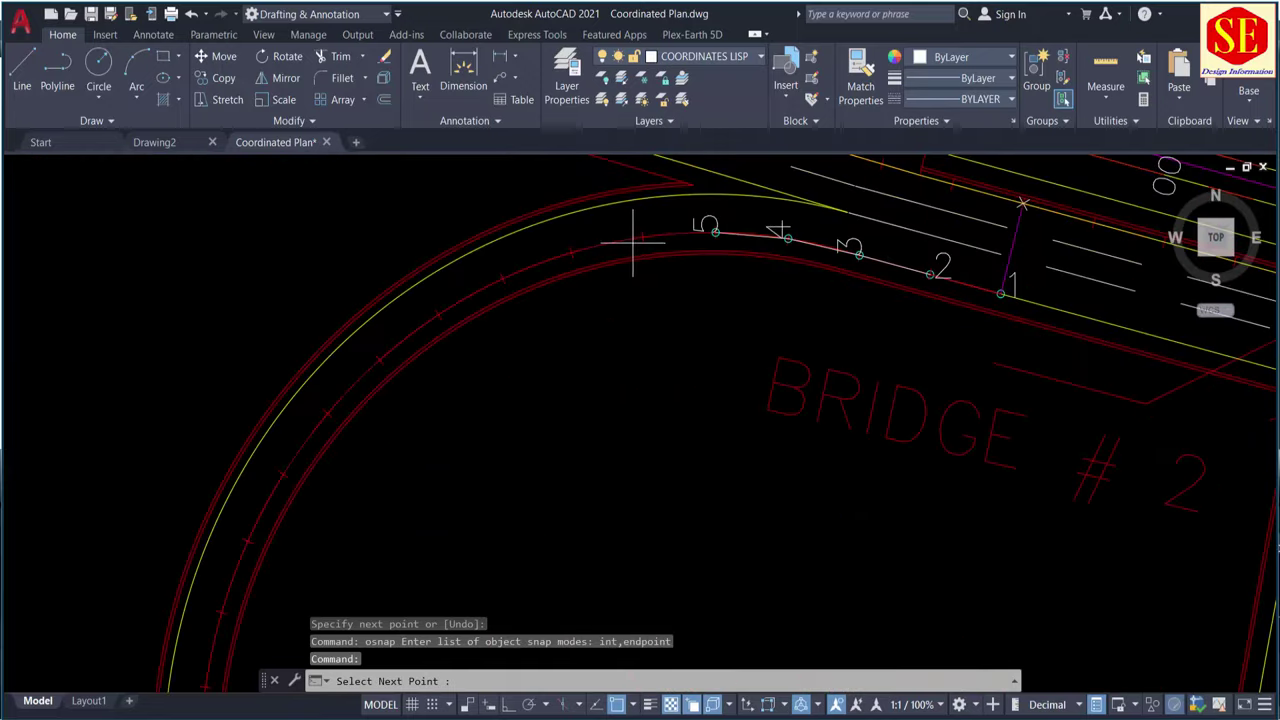
pyautogui.click(645, 238)
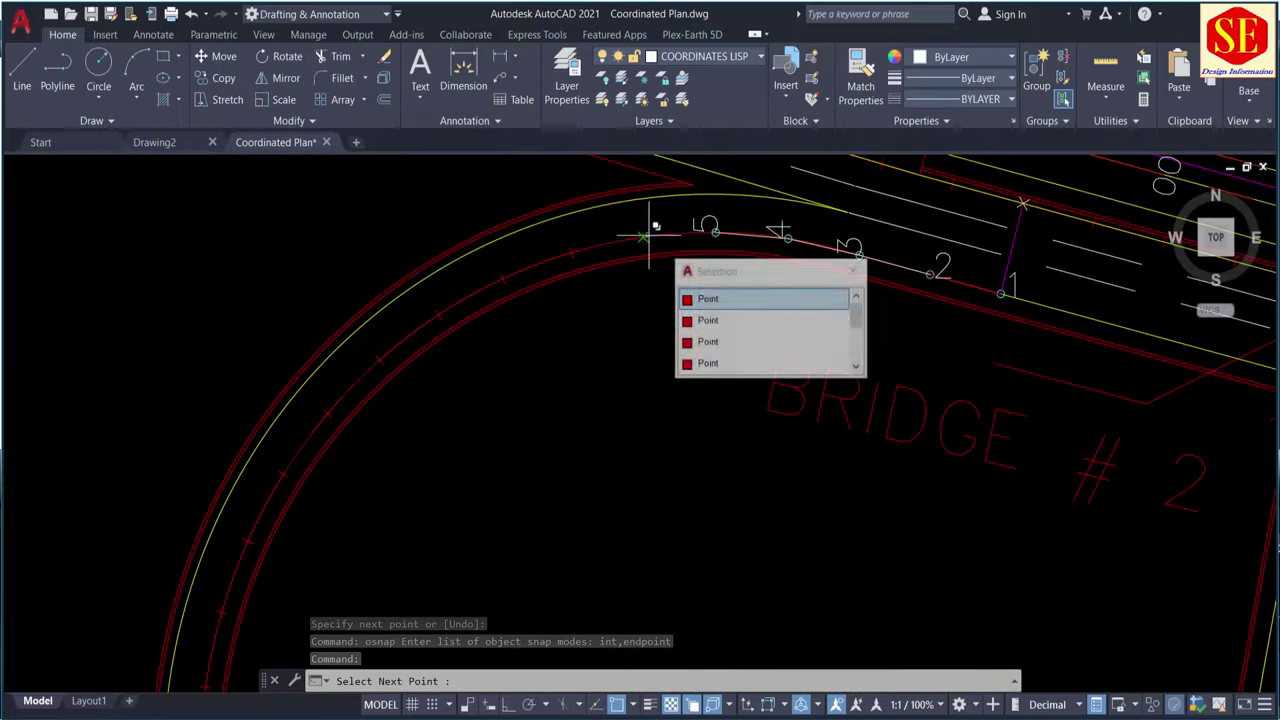
pyautogui.click(709, 298)
pyautogui.scroll(-5, 709, 291)
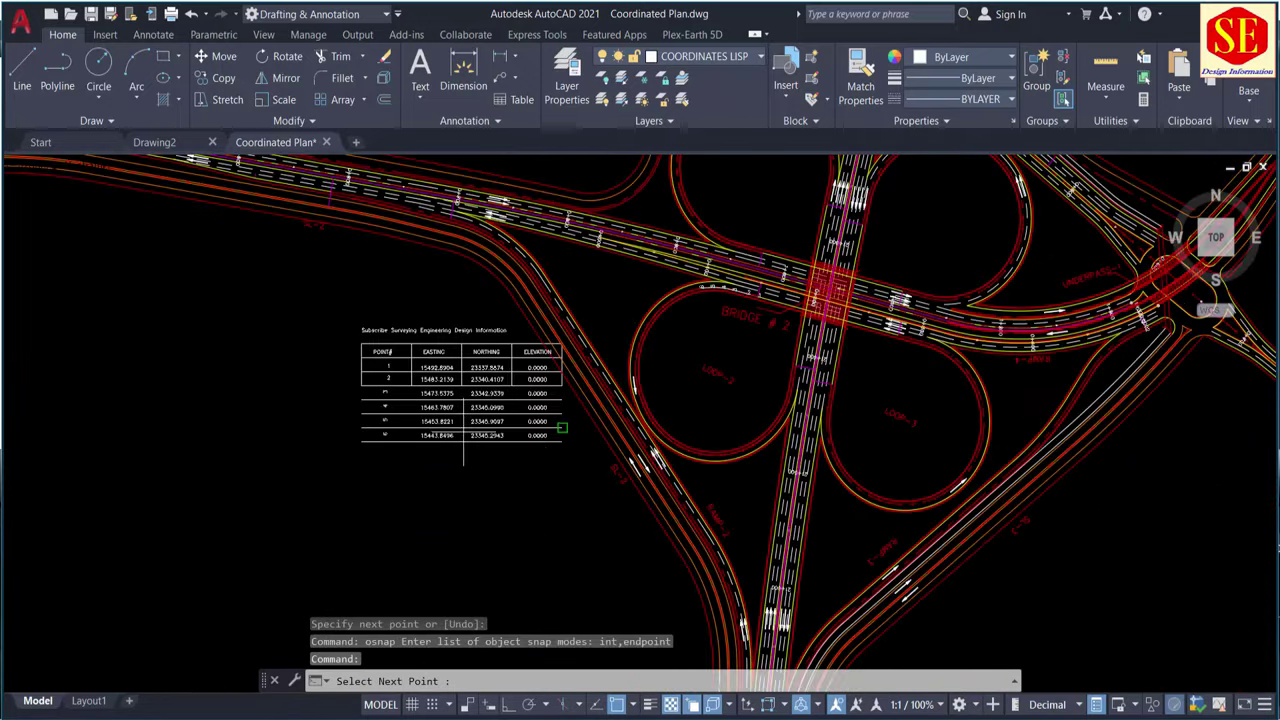
pyautogui.press('Return')
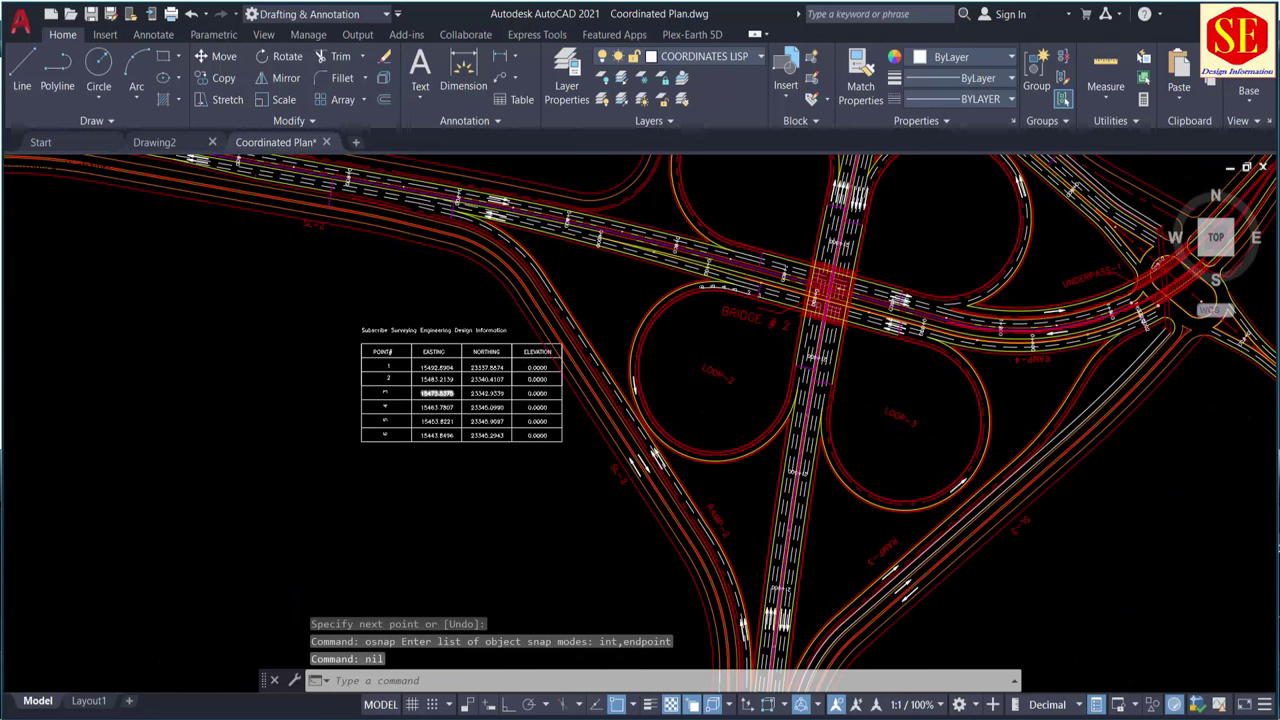
pyautogui.scroll(3, 408, 372)
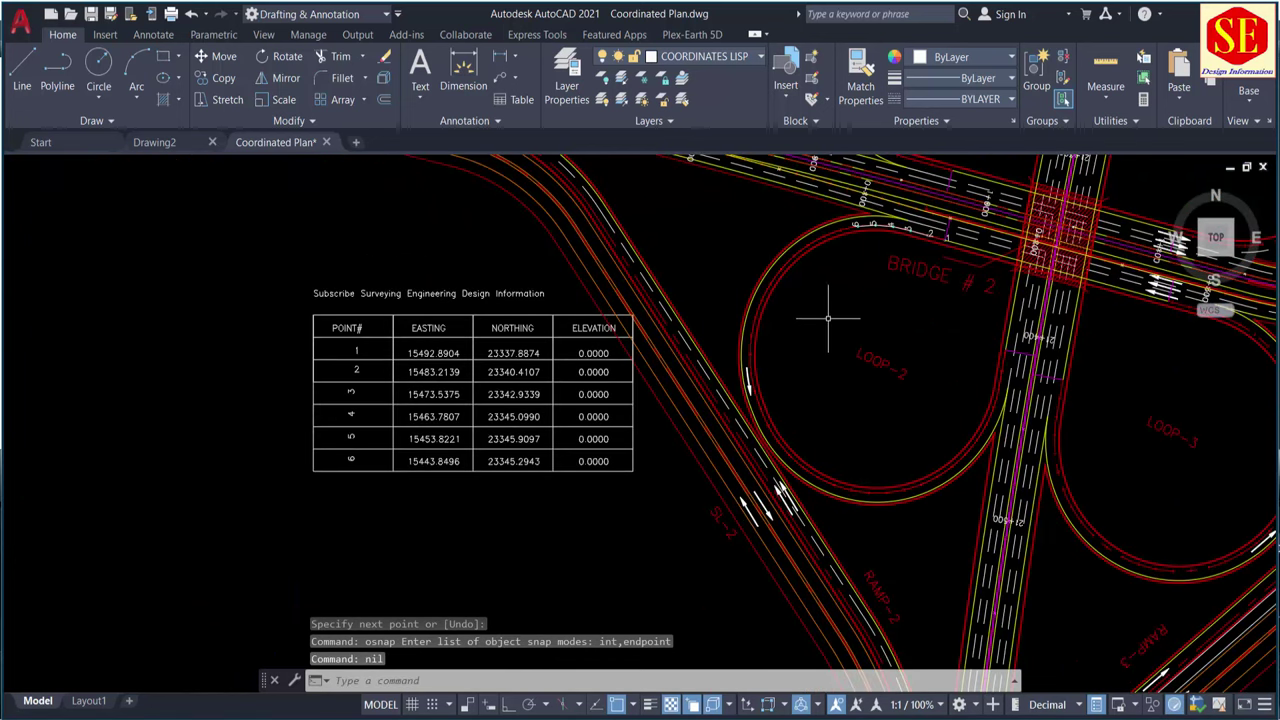
pyautogui.scroll(5, 910, 228)
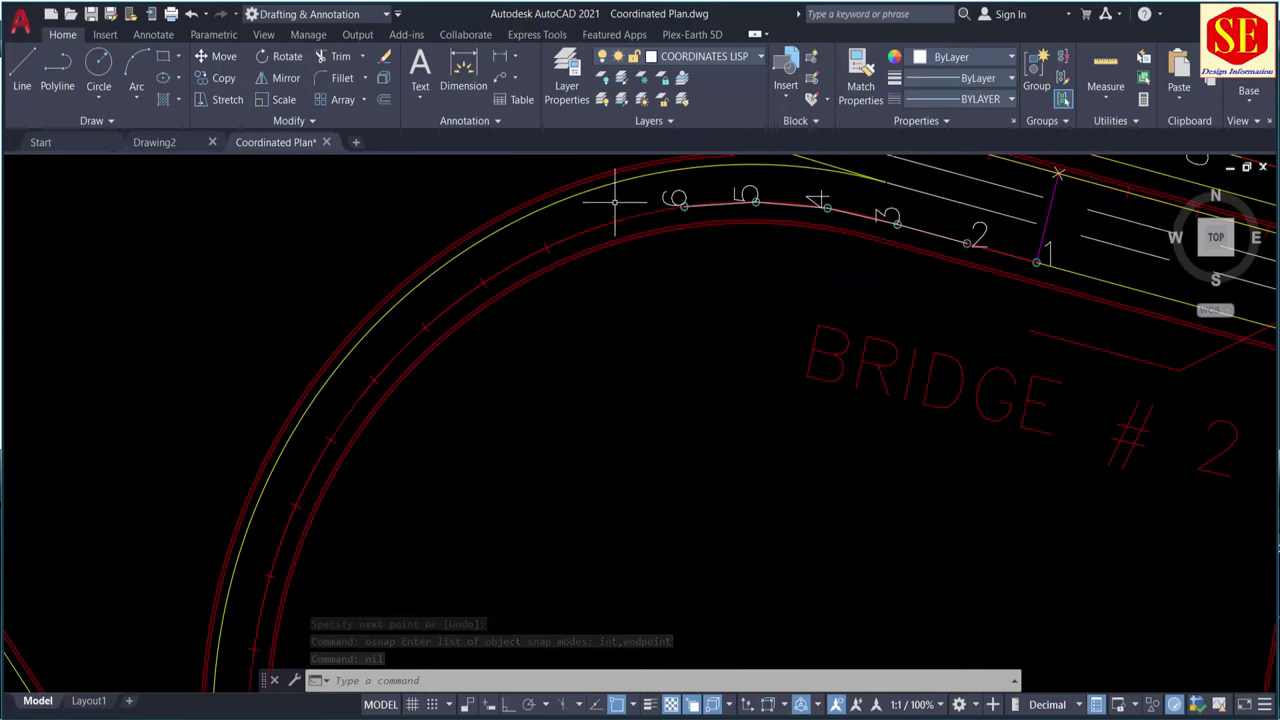
pyautogui.scroll(-5, 700, 218)
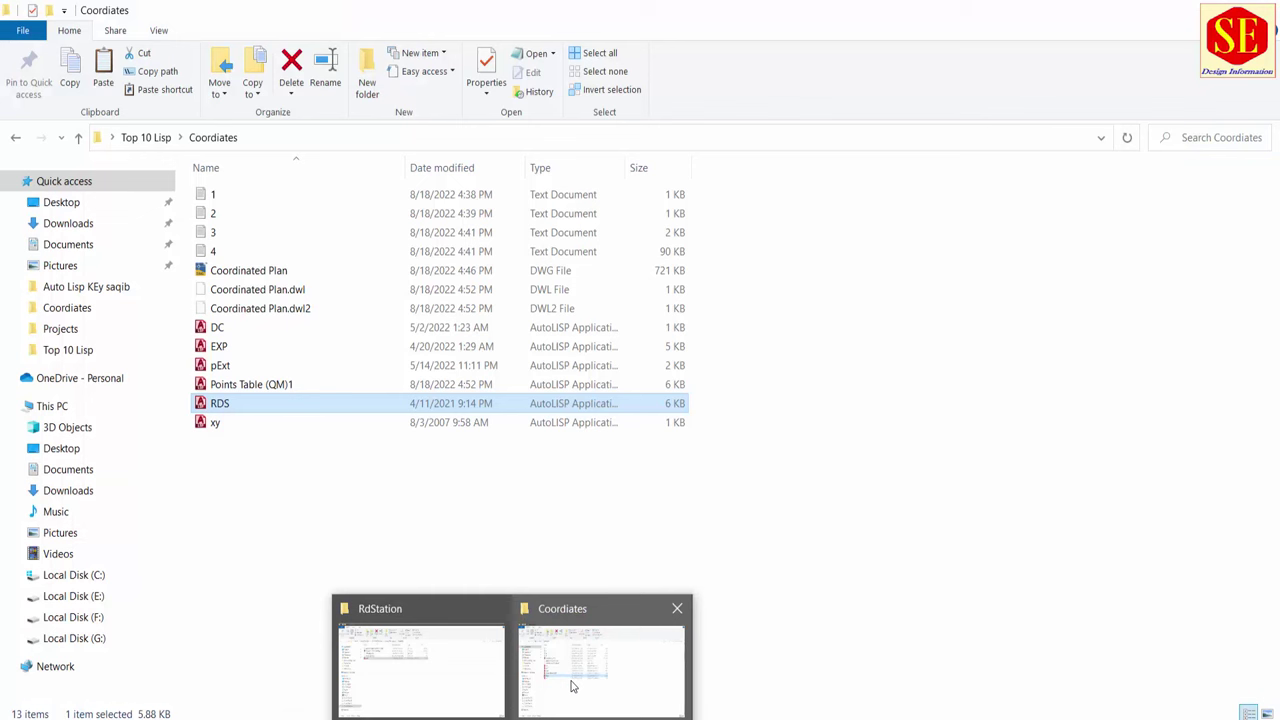
# - View the RDS.lsp chainage routine's code in Notepad, then close it
pyautogui.click(566, 684)
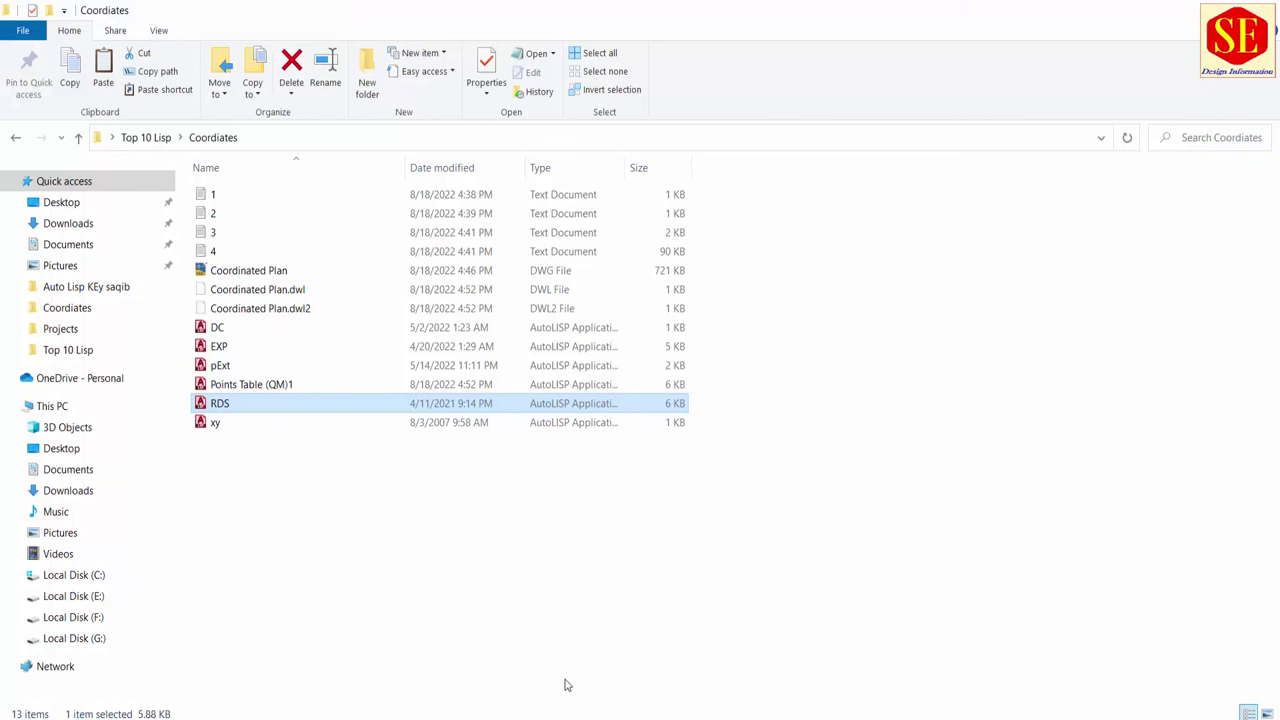
pyautogui.doubleClick(218, 405)
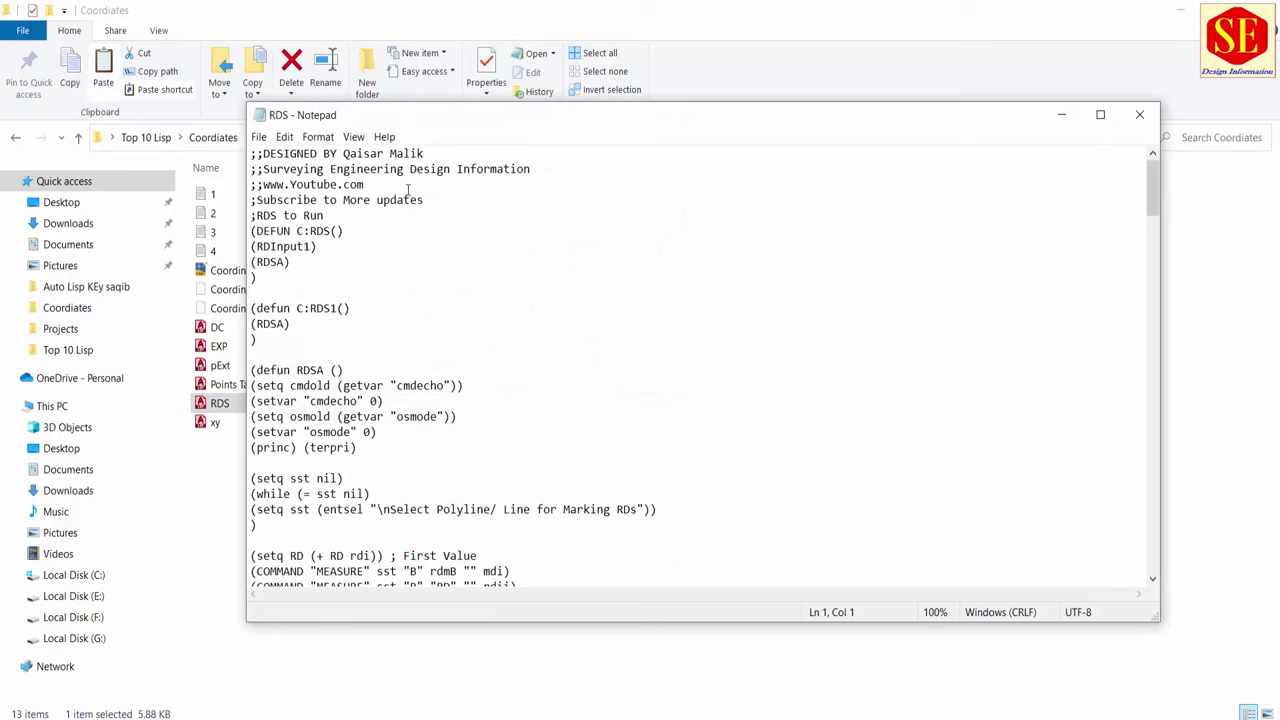
pyautogui.click(1140, 116)
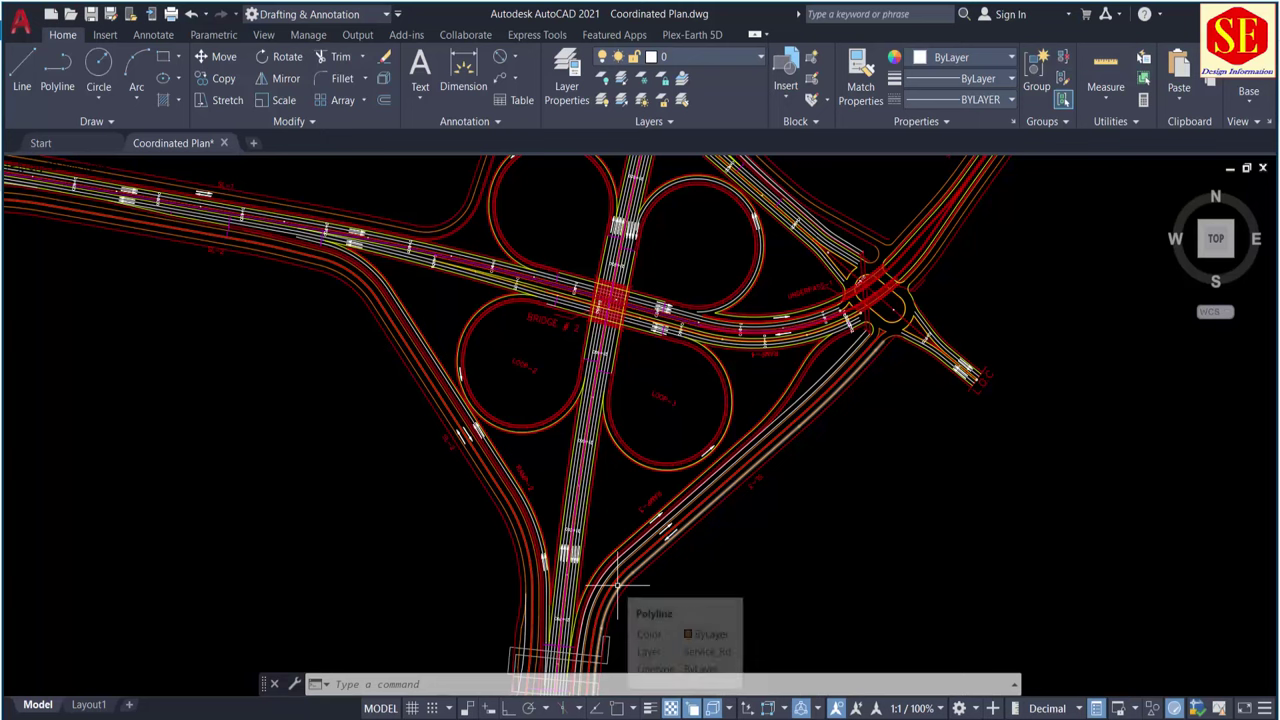
# - Run RDS with scale 1, start chainage 0, interval 50, marker spacing 25 and branch m
pyautogui.write('rds')
pyautogui.press('Return')
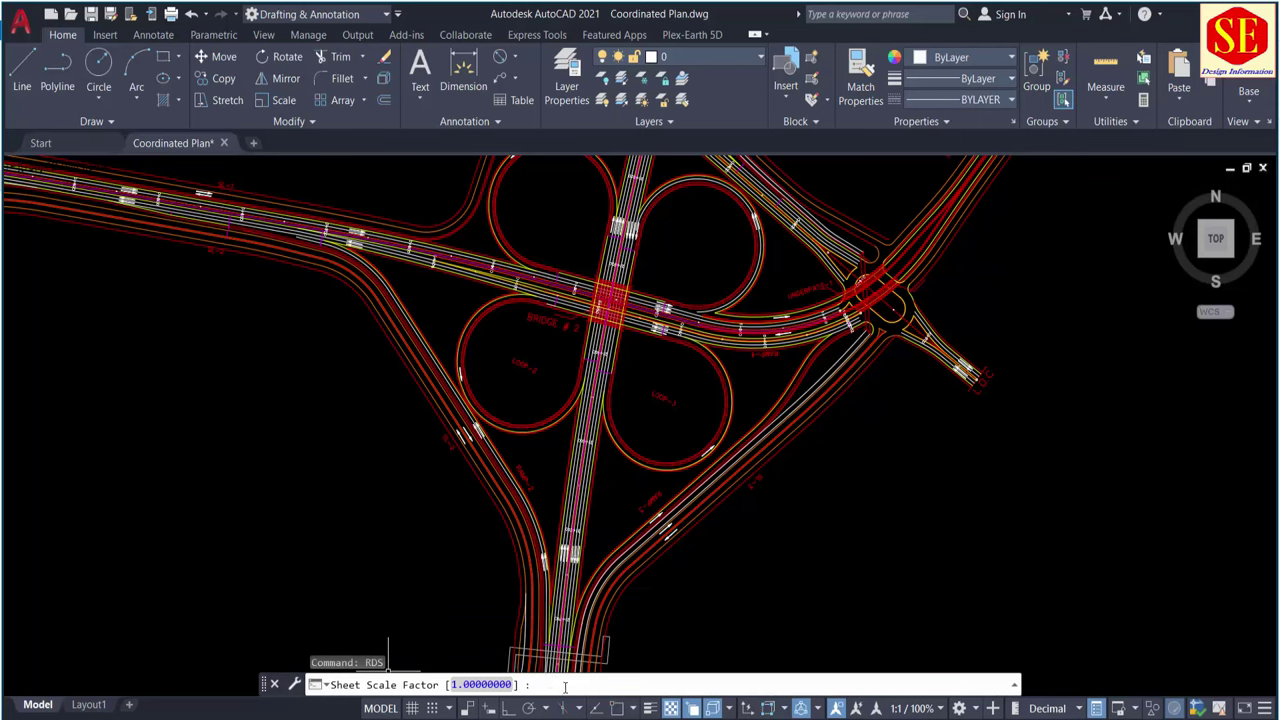
pyautogui.write('1')
pyautogui.press('Return')
pyautogui.write('0')
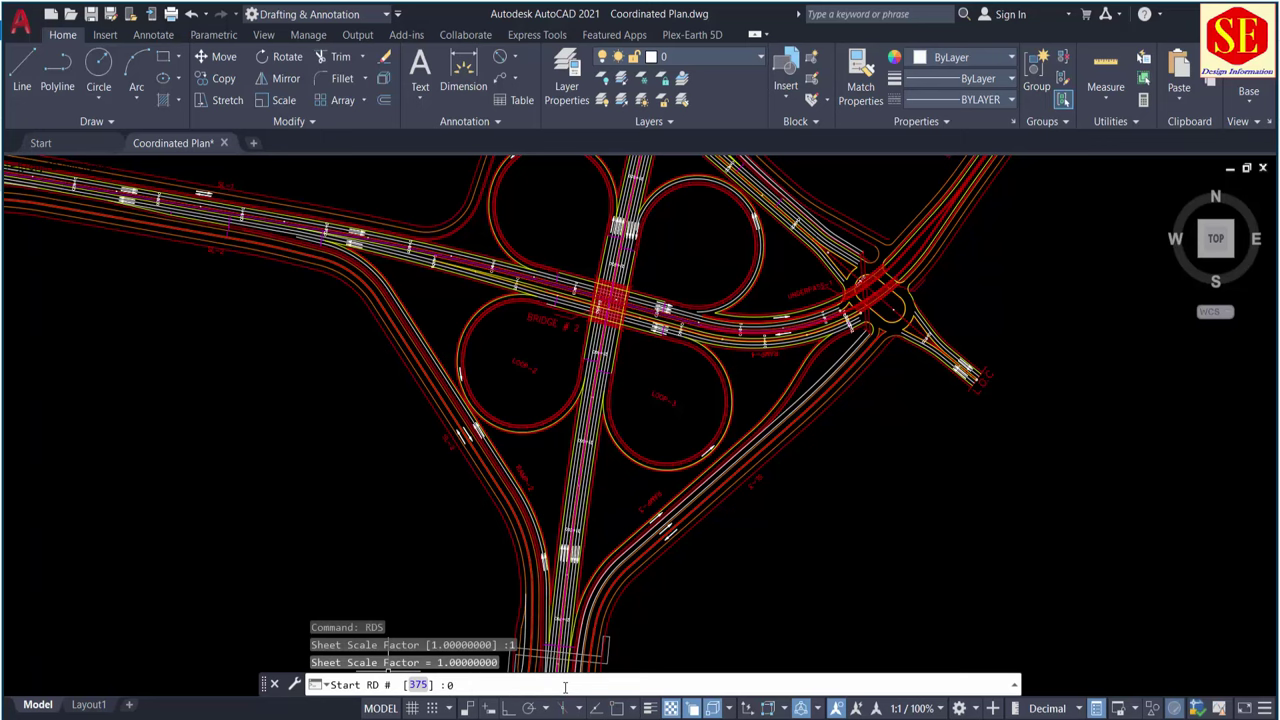
pyautogui.press('Return')
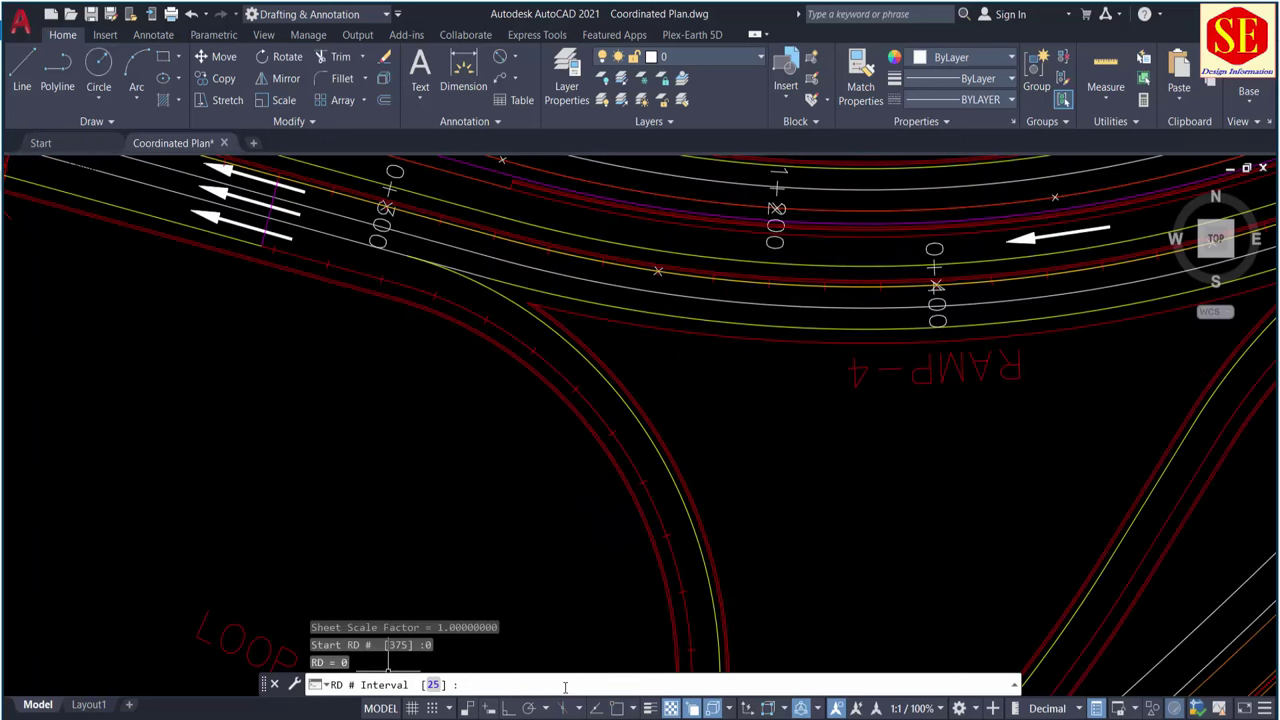
pyautogui.write('50')
pyautogui.press('Return')
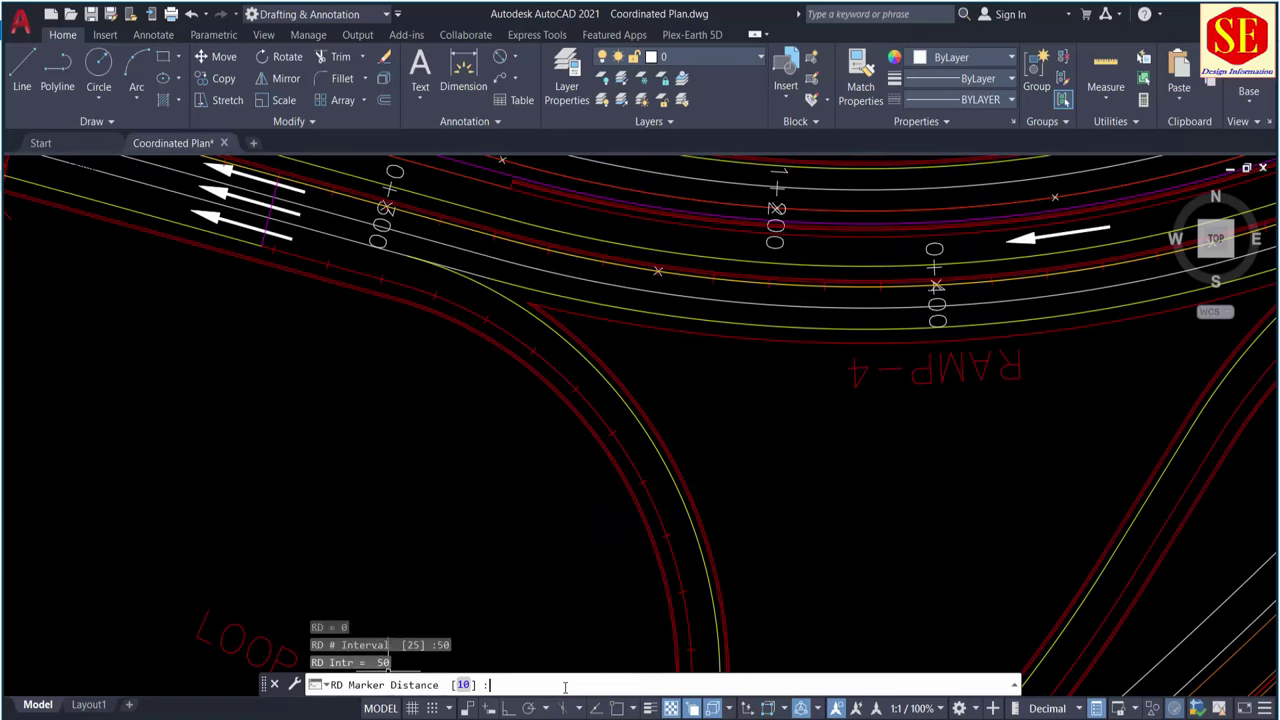
pyautogui.write('25')
pyautogui.press('Return')
pyautogui.write('m')
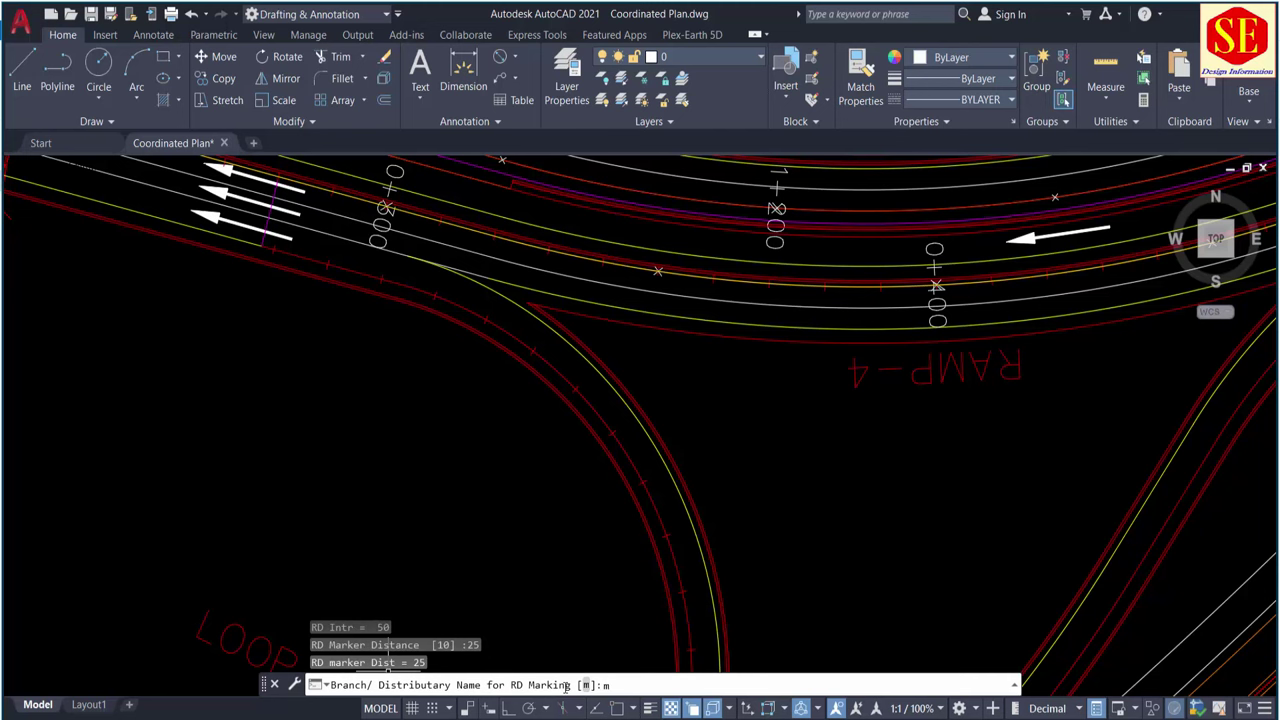
pyautogui.press('Return')
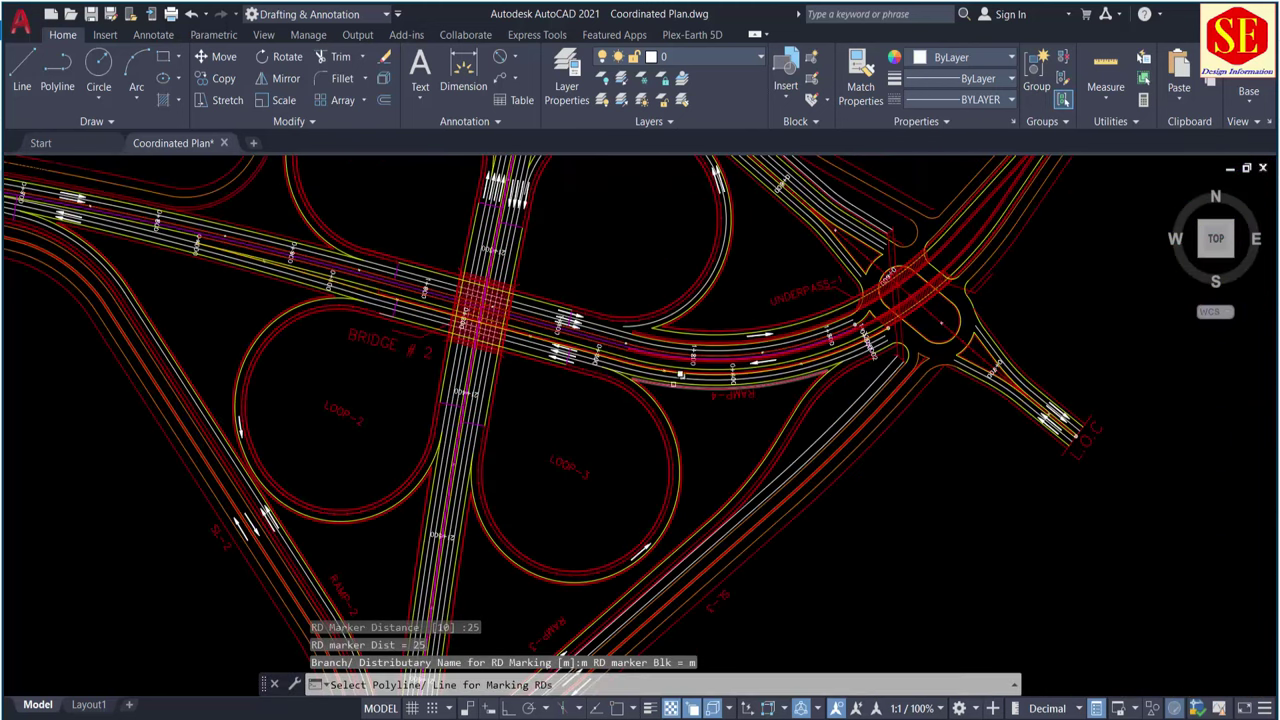
# - Apply the chainage marks to the LOOP-3 polyline, labelling 0+050 through 0+350
pyautogui.scroll(2, 638, 405)
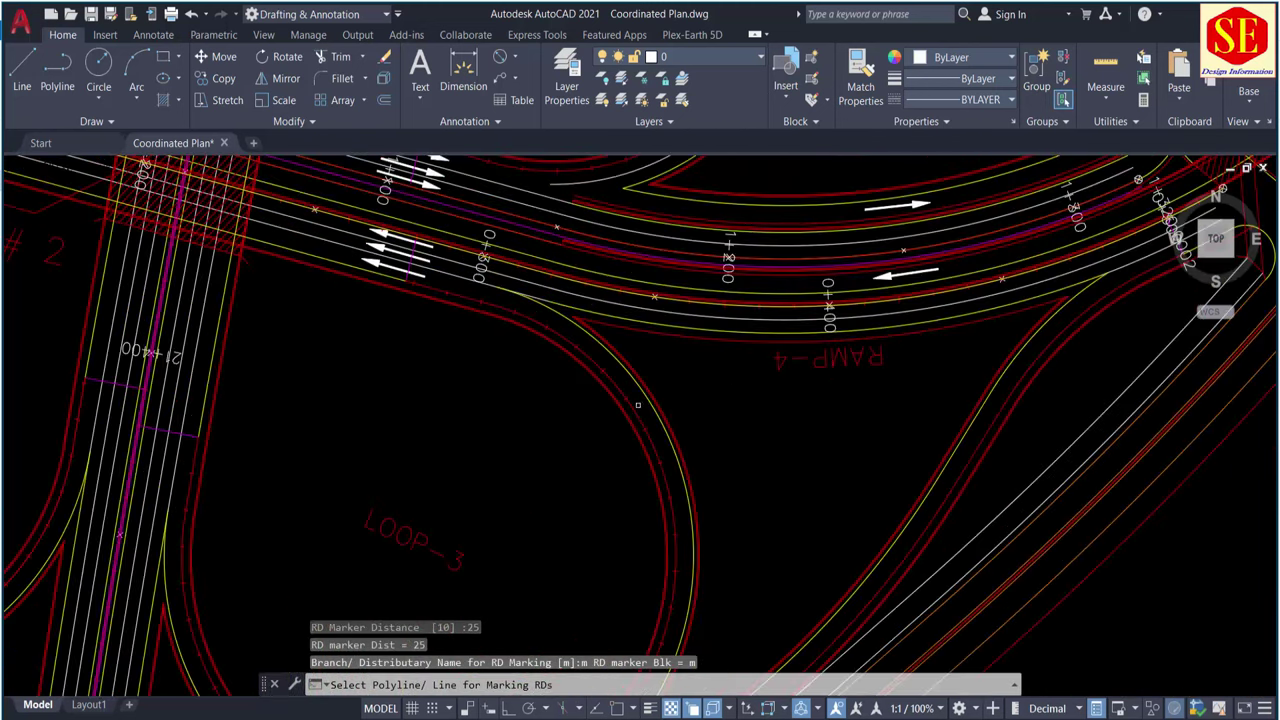
pyautogui.click(506, 311)
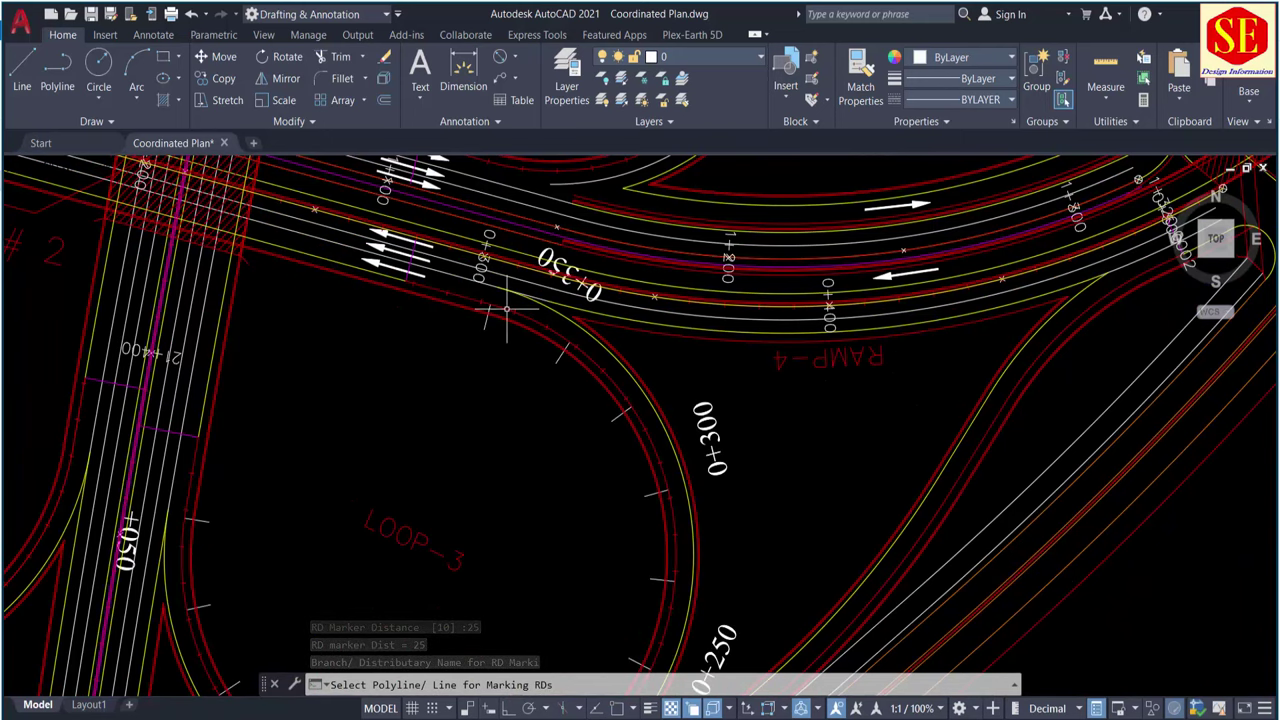
pyautogui.scroll(-2, 506, 311)
pyautogui.moveTo(499, 383); pyautogui.dragTo(505, 357, button='middle')
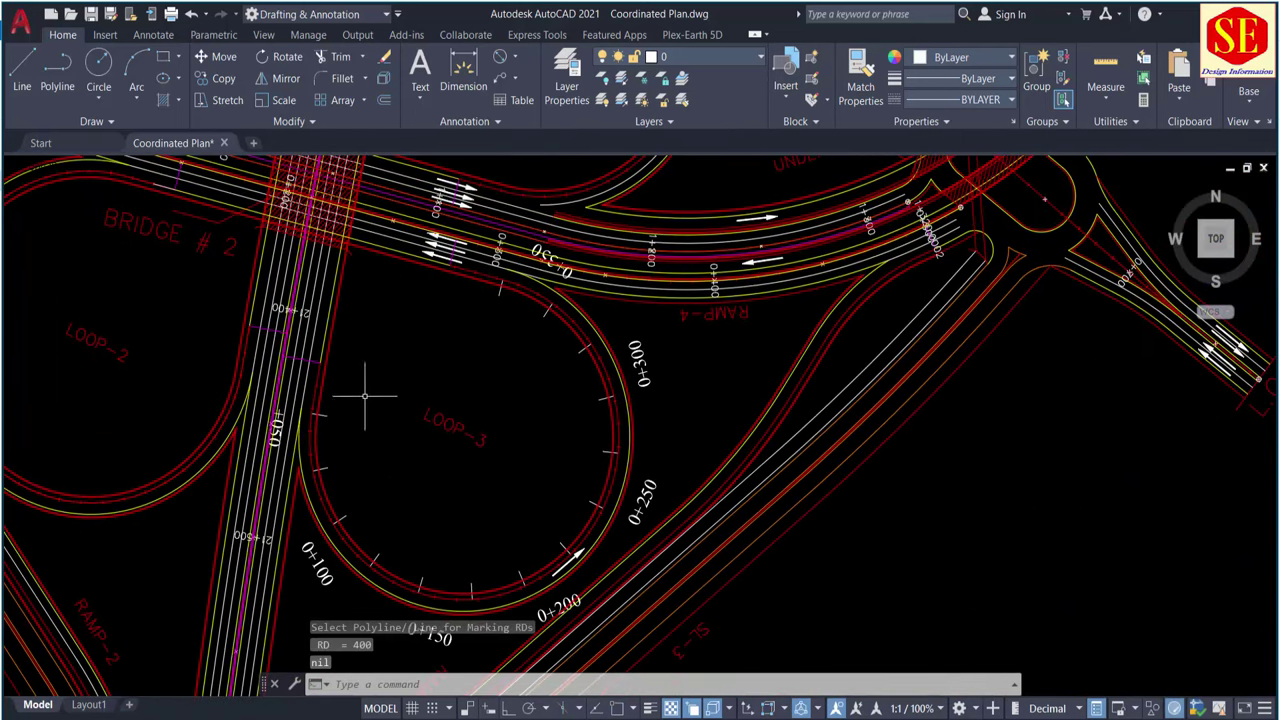